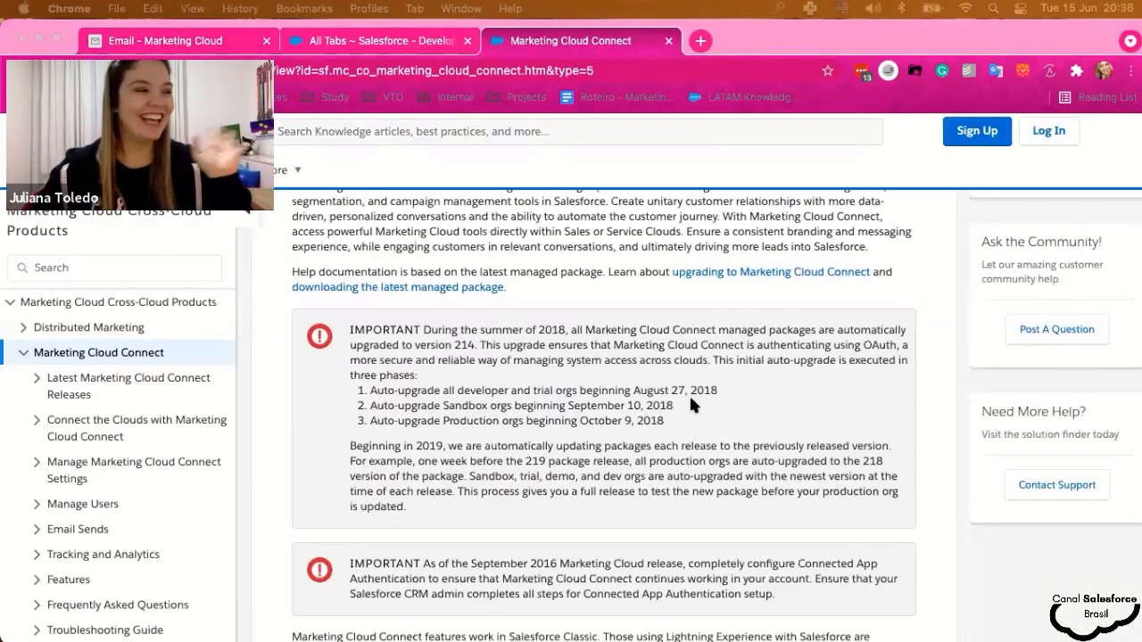
scroll(689, 393, down, 7)
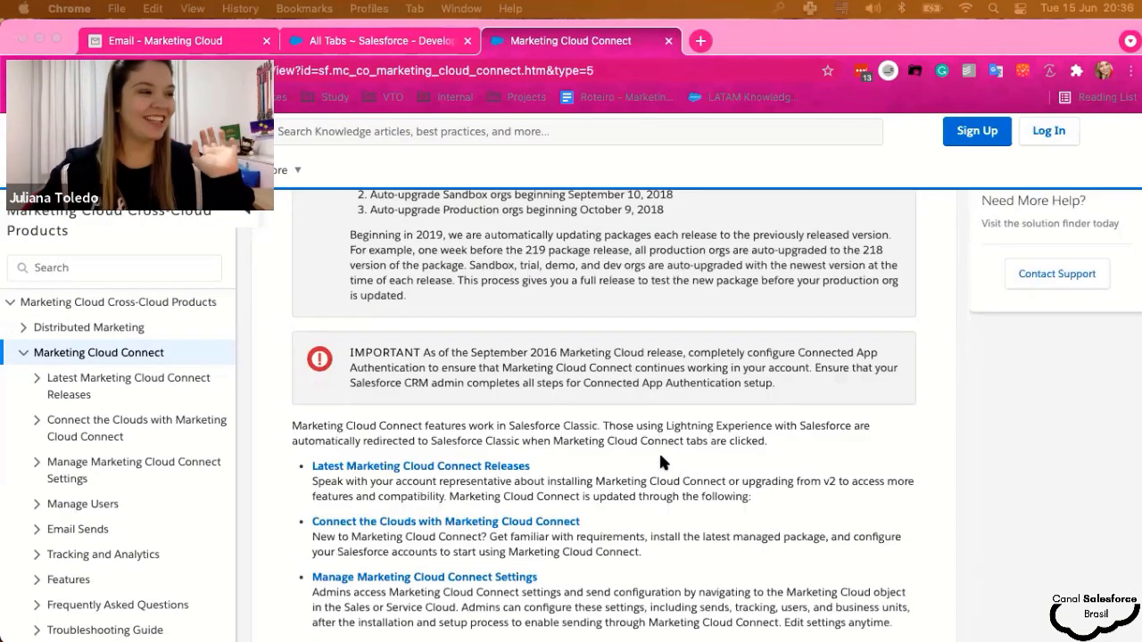
scroll(140, 408, down, 2)
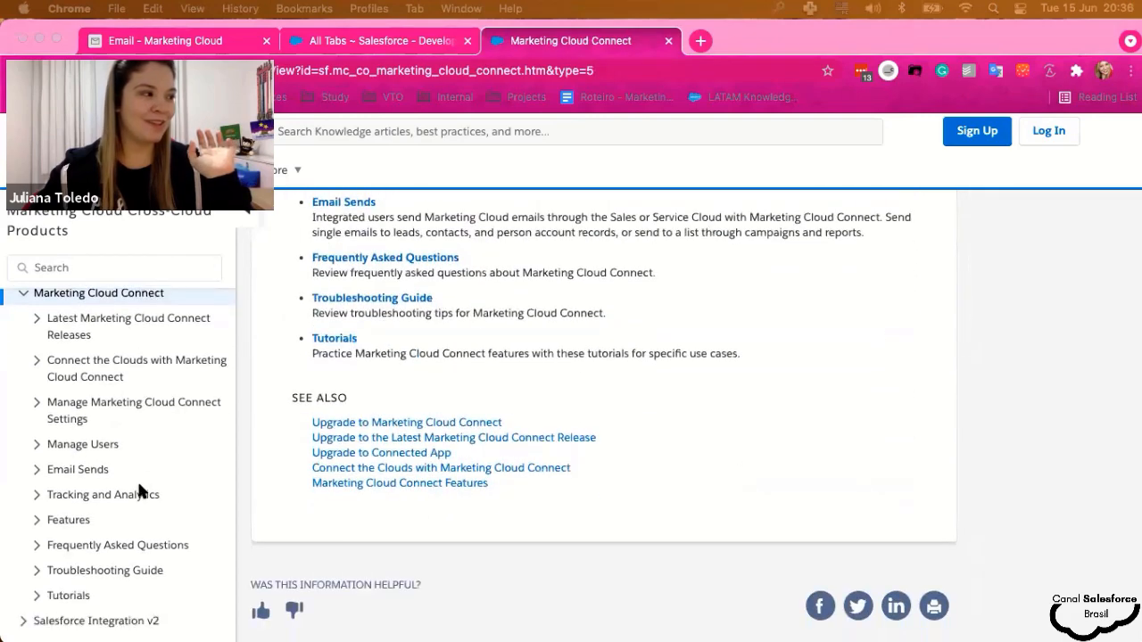
scroll(140, 484, up, 2)
click(37, 379)
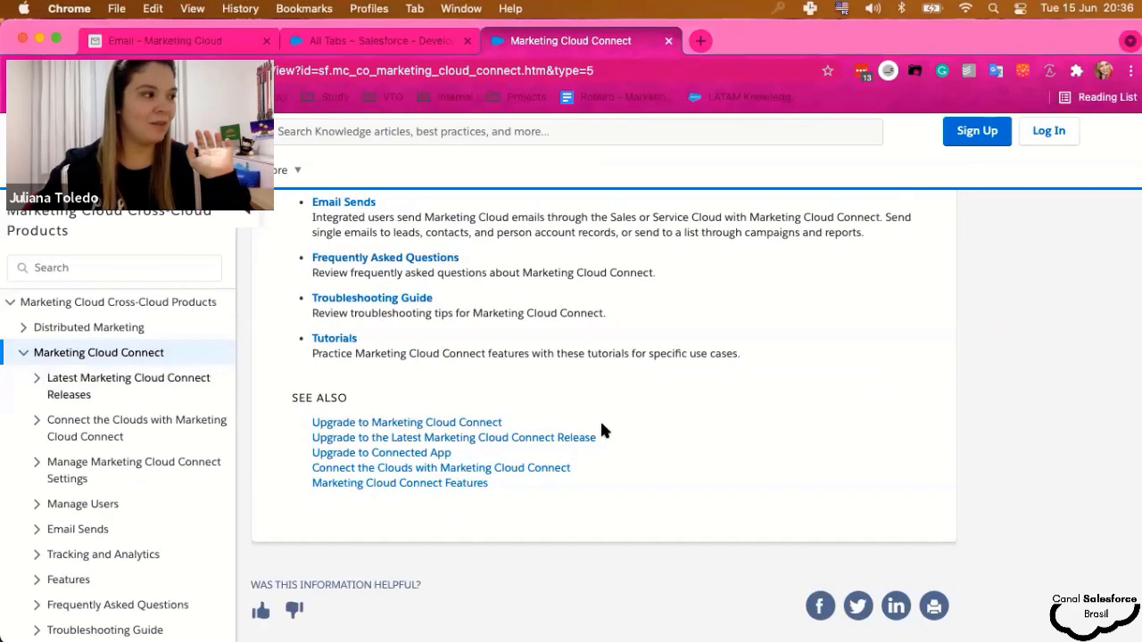
scroll(601, 446, down, 2)
scroll(602, 462, up, 4)
scroll(603, 357, up, 3)
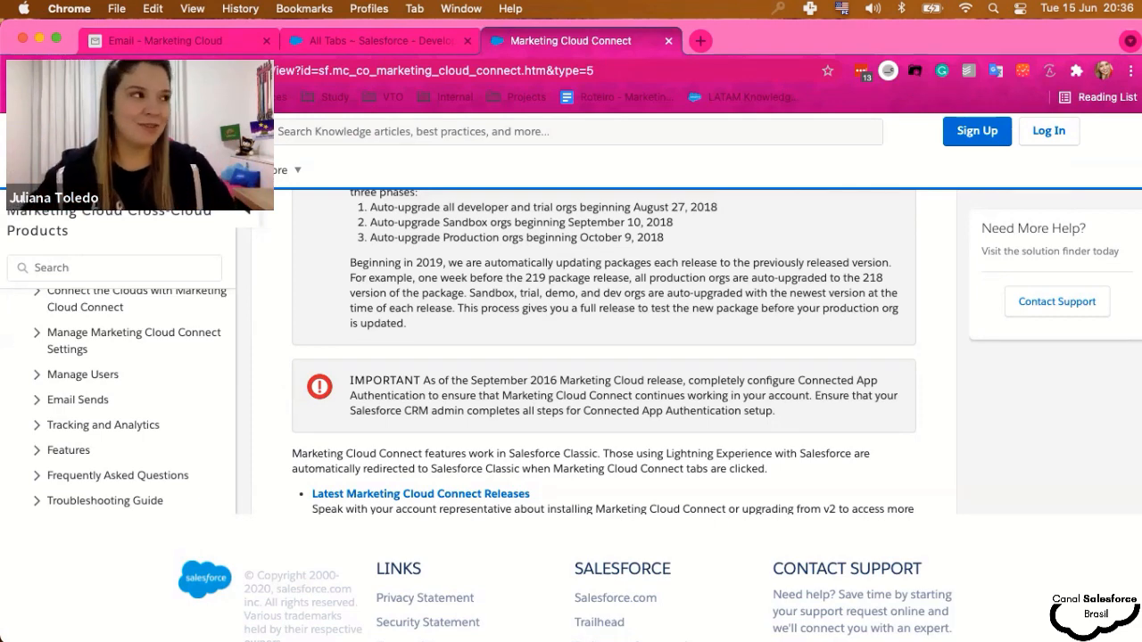
drag(630, 51, 1133, 89)
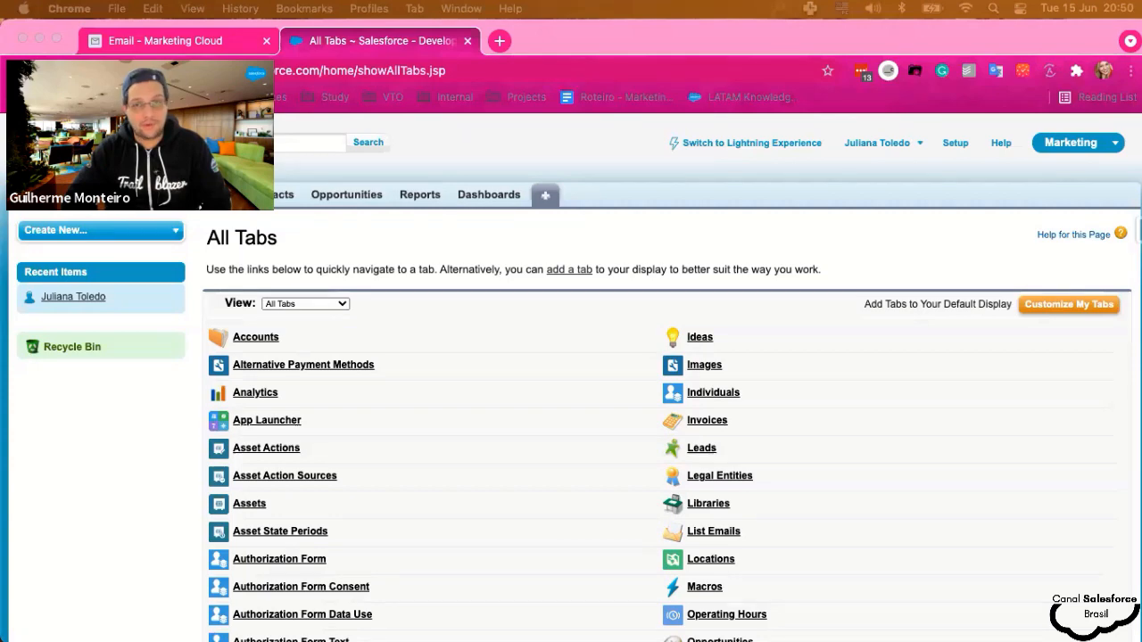
- Return to the Email - Marketing Cloud tab and choose Continue Working on the Time Out Warning
click(176, 49)
click(179, 51)
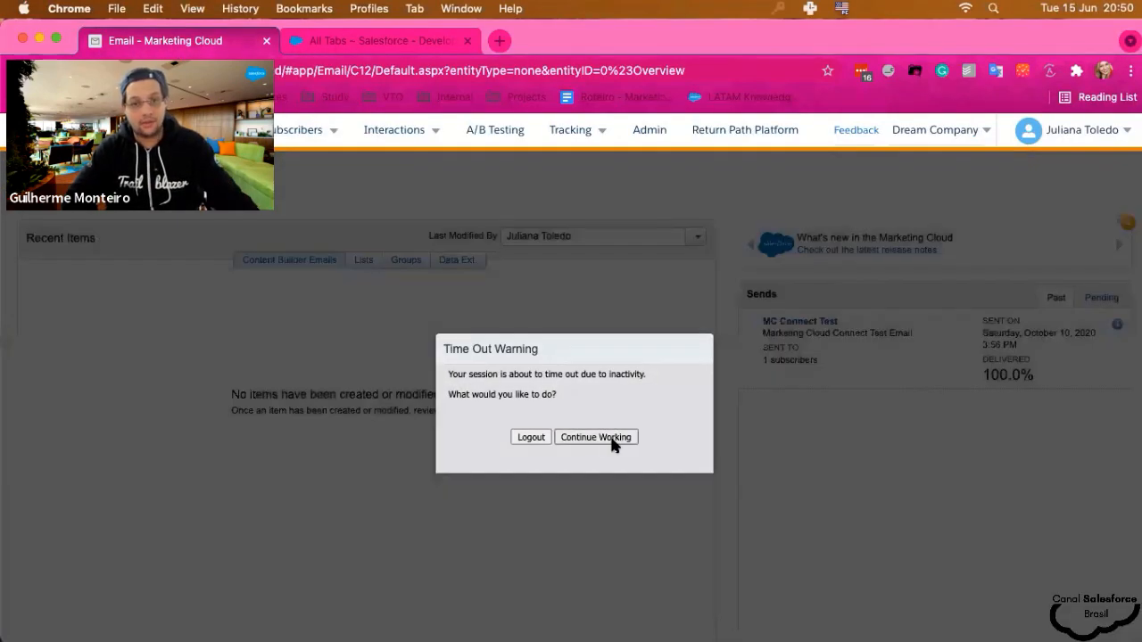
click(612, 443)
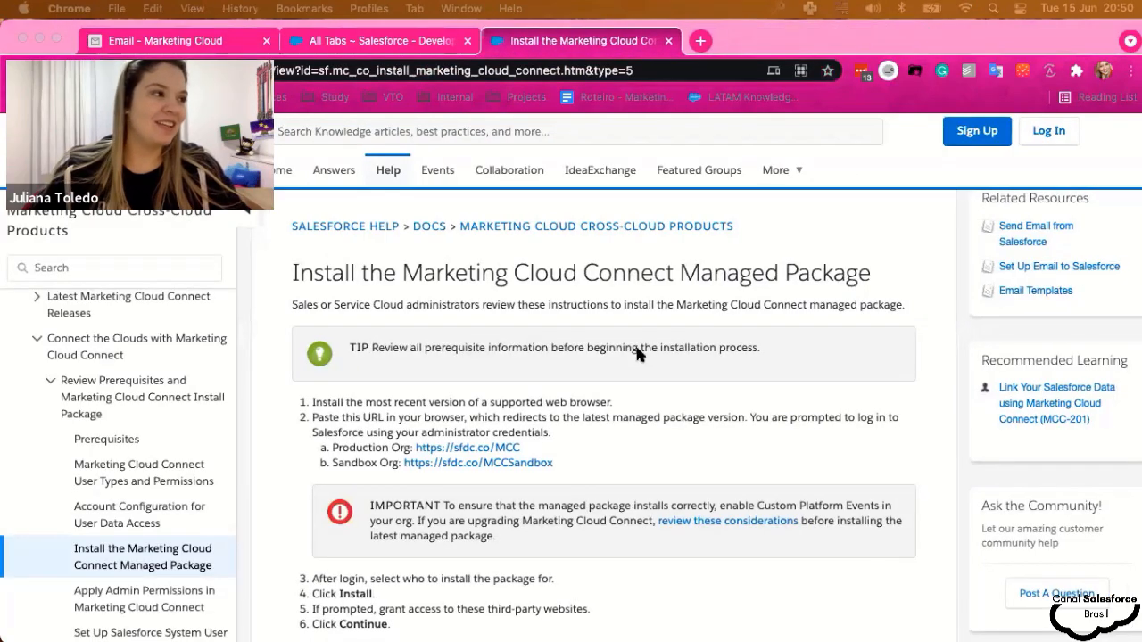
scroll(635, 348, down, 2)
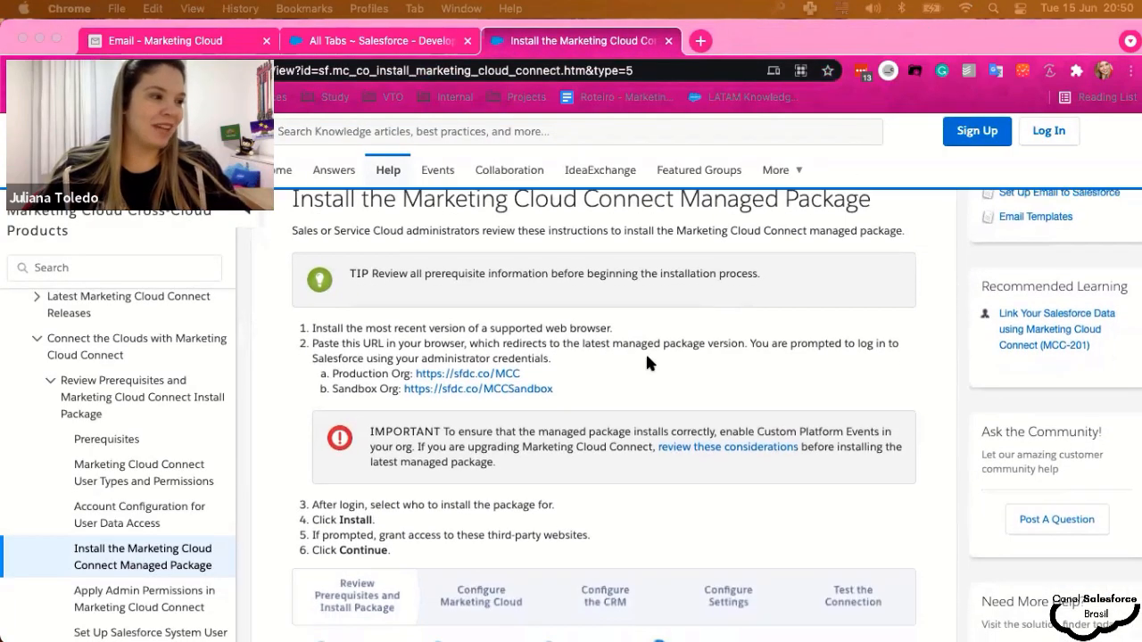
scroll(630, 378, down, 1)
scroll(625, 400, up, 3)
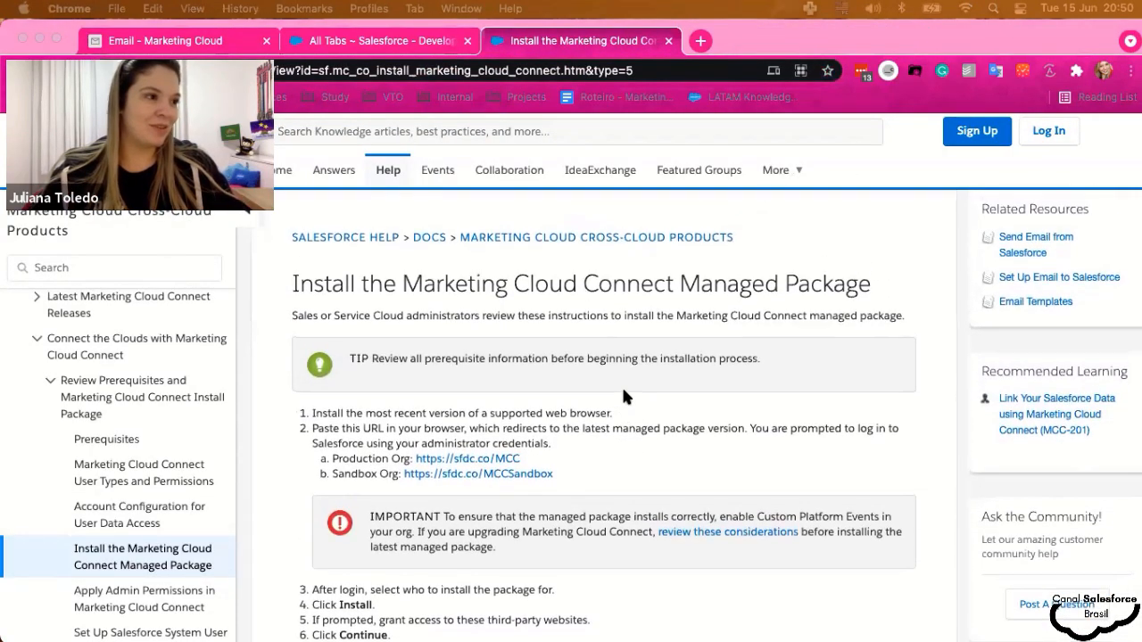
scroll(623, 395, down, 2)
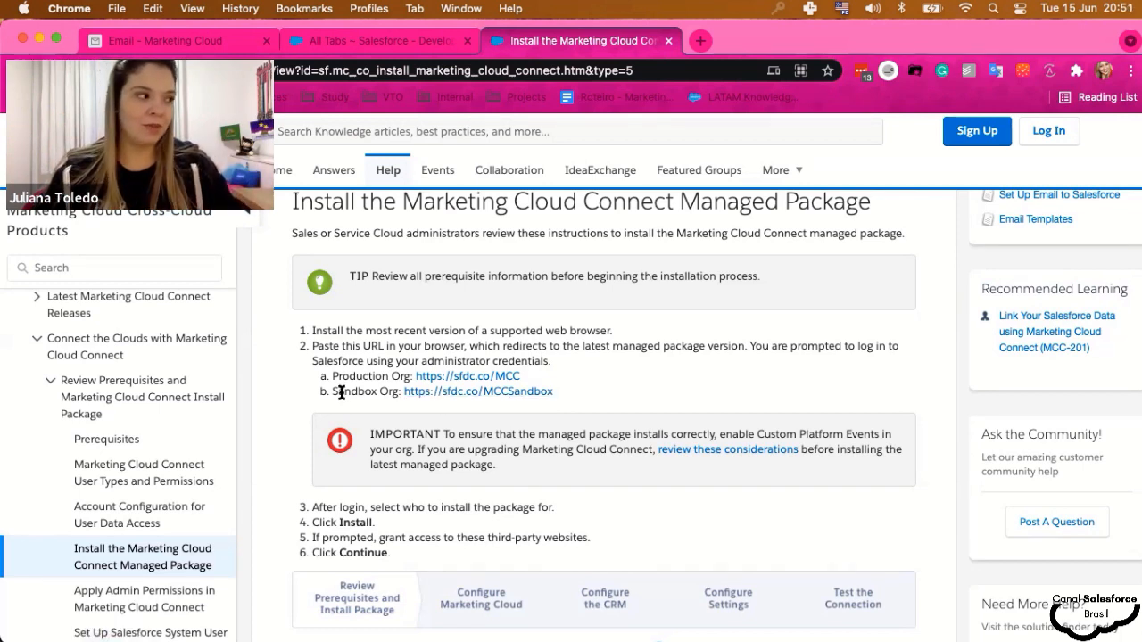
drag(332, 390, 540, 391)
click(561, 386)
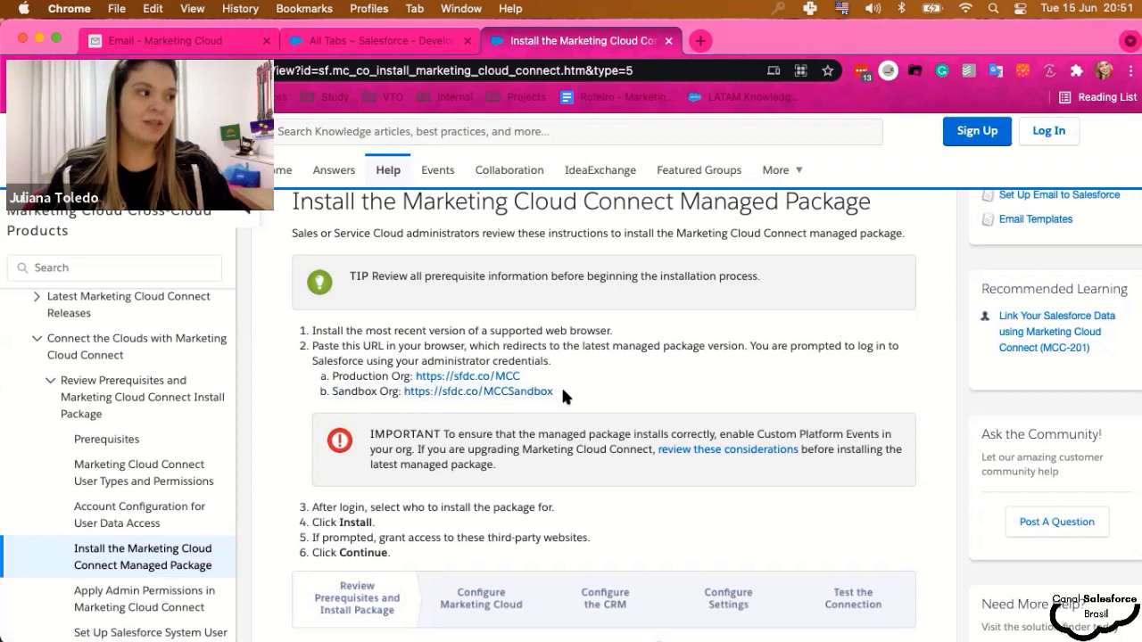
click(333, 366)
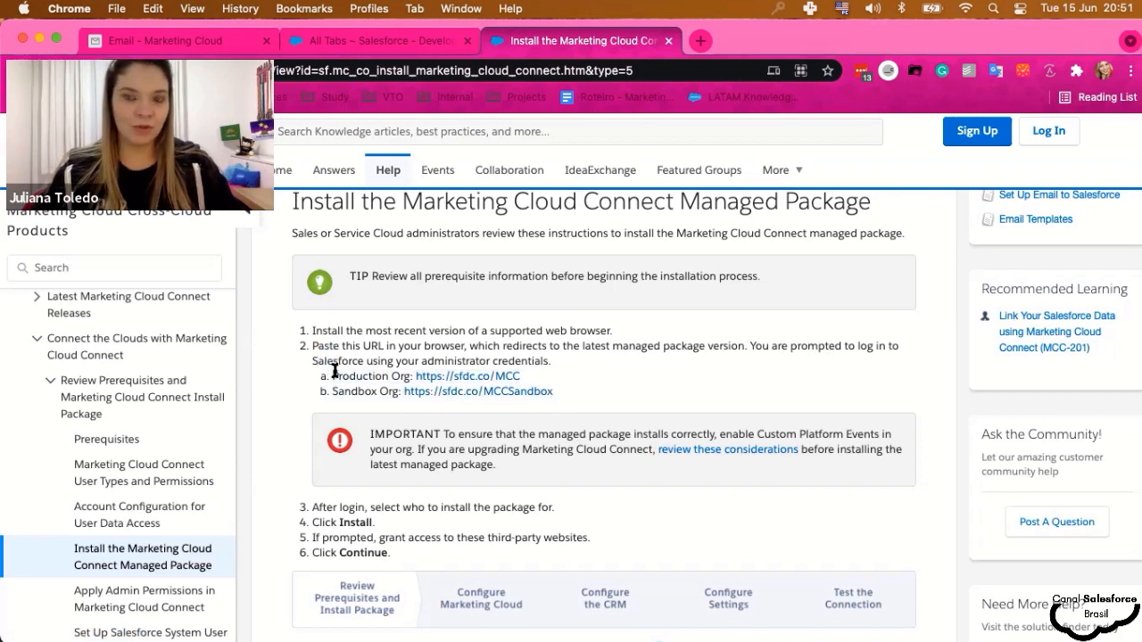
- Open the Production Org link sfdc.co/MCC and install the Marketing Cloud package for all users
click(430, 378)
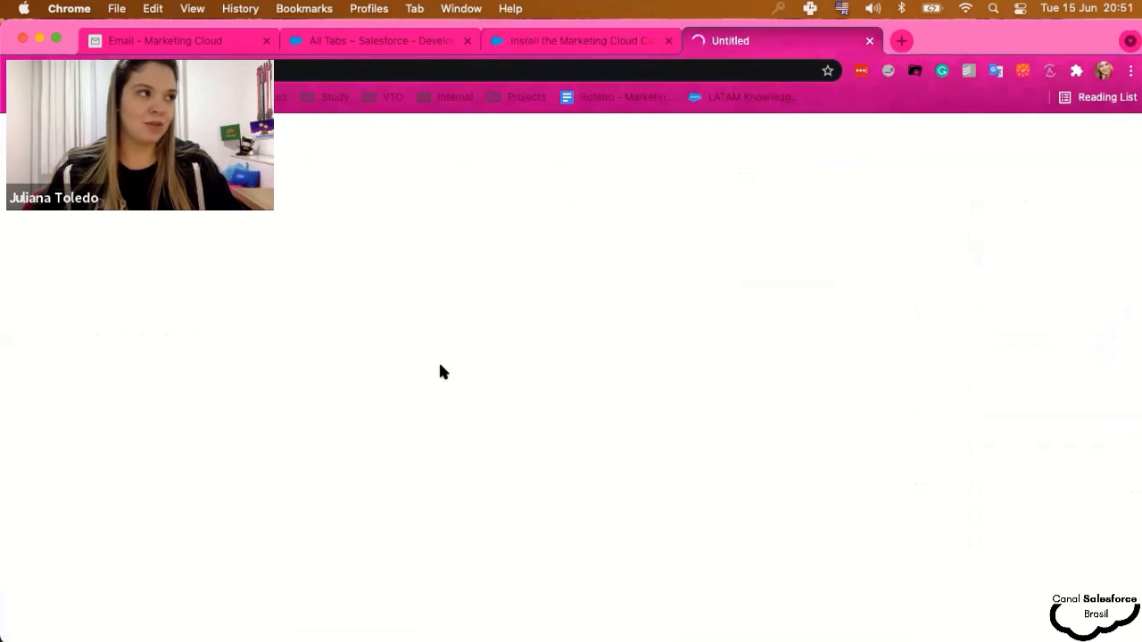
click(668, 40)
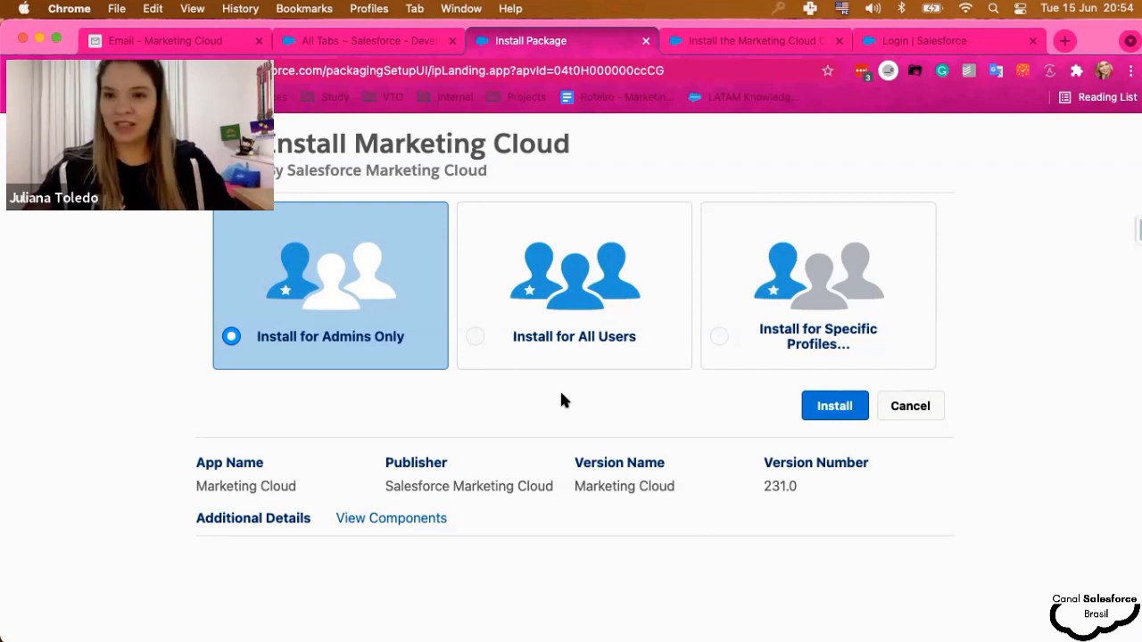
click(562, 352)
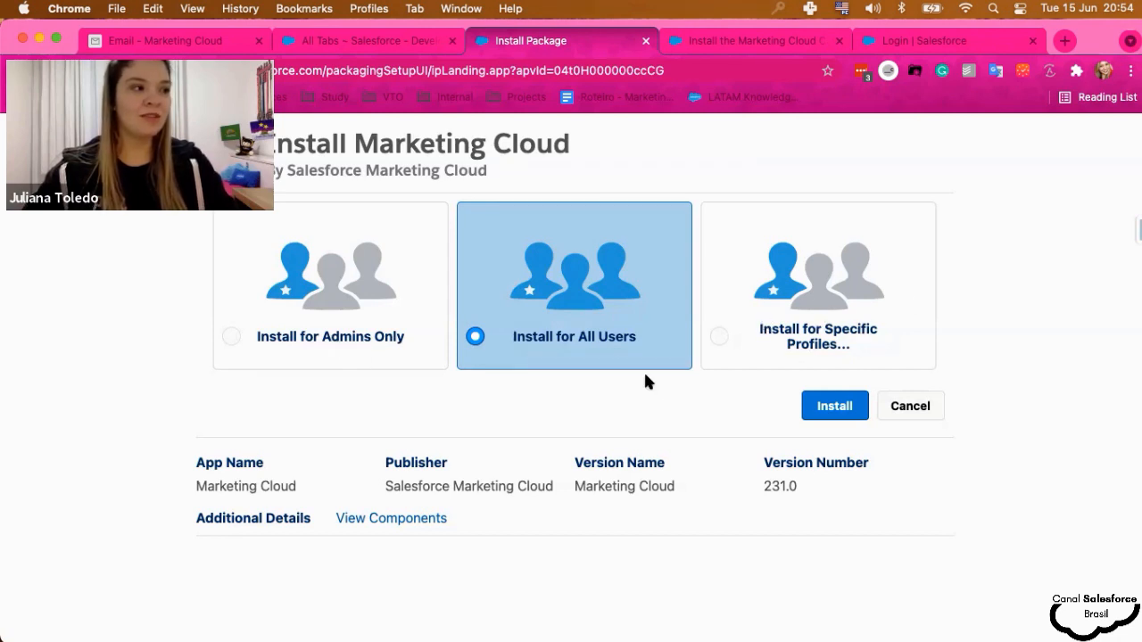
click(822, 409)
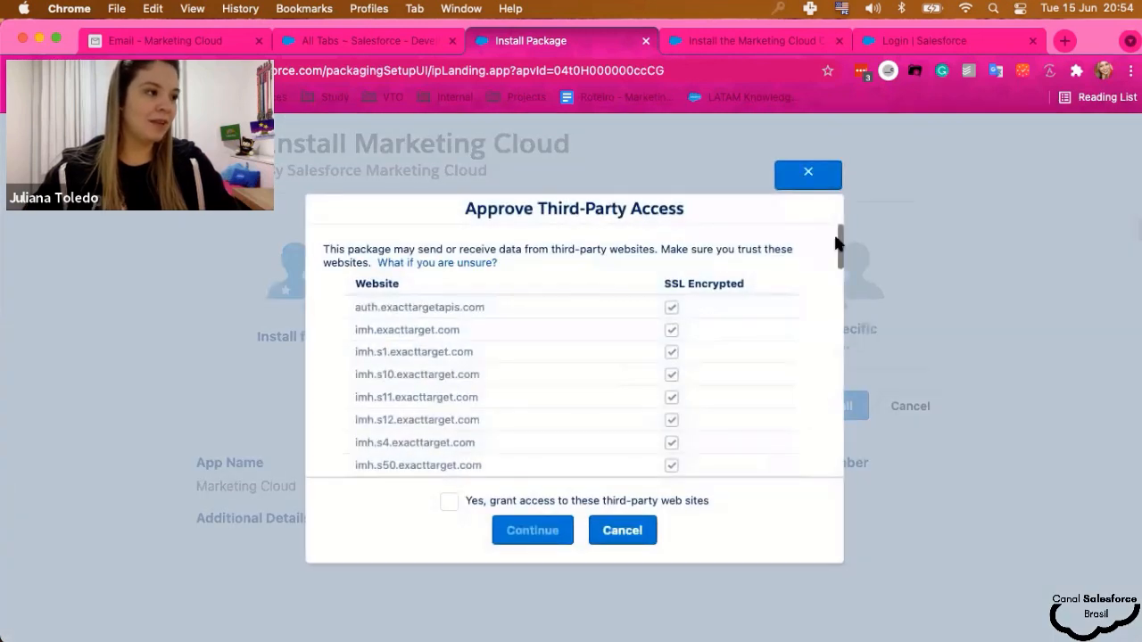
- Grant access to the exacttarget third-party websites and continue the Marketing Cloud install
scroll(667, 352, down, 5)
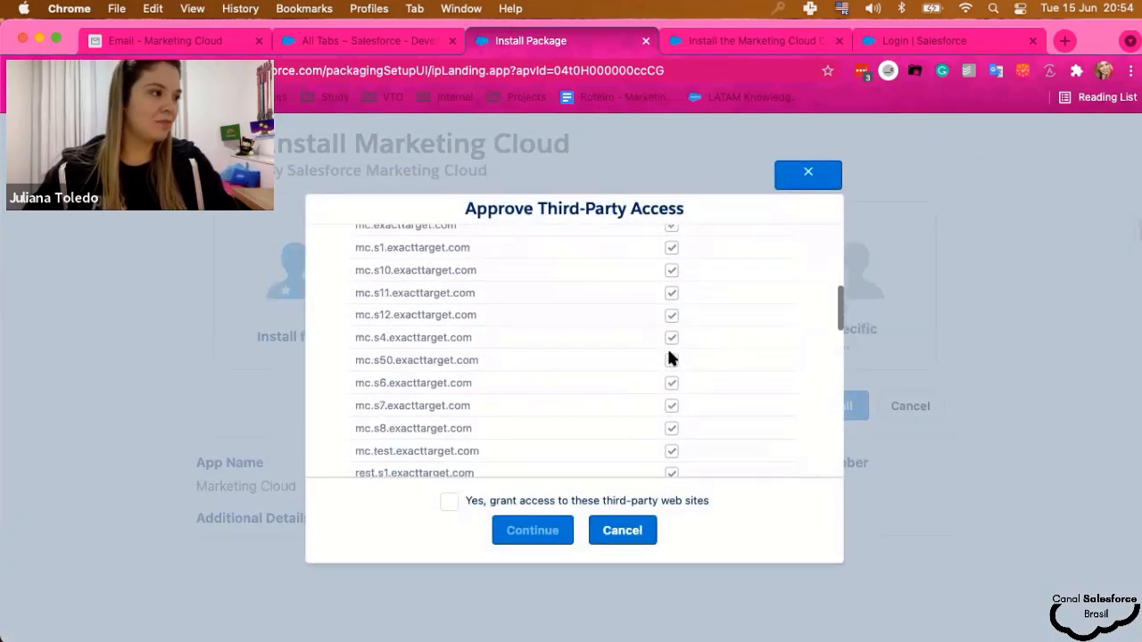
scroll(669, 351, down, 15)
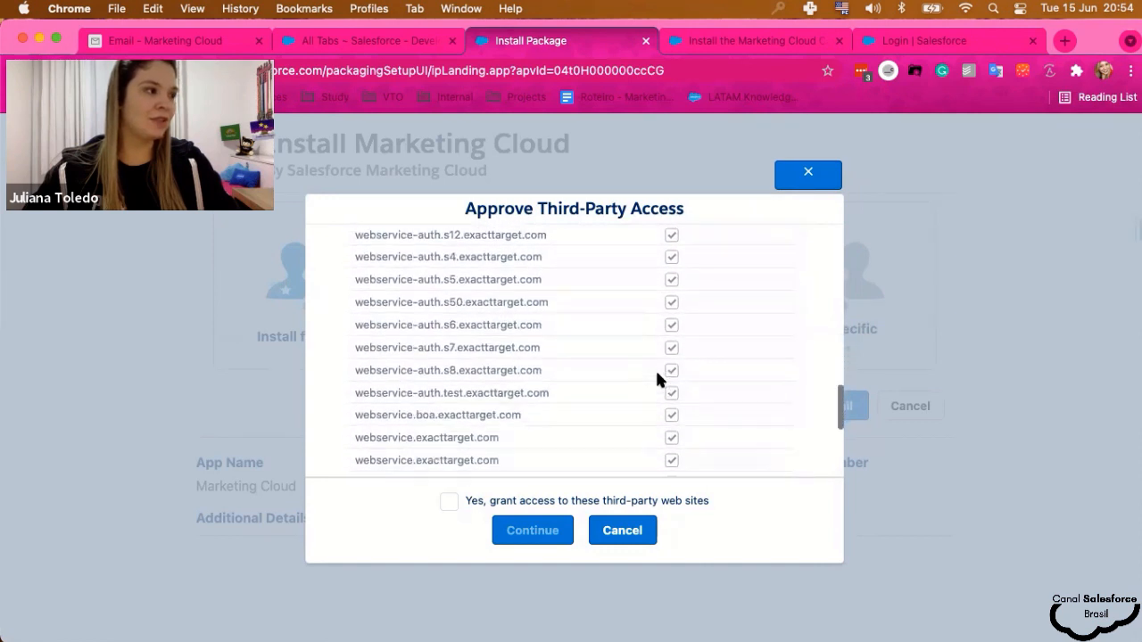
scroll(658, 382, down, 10)
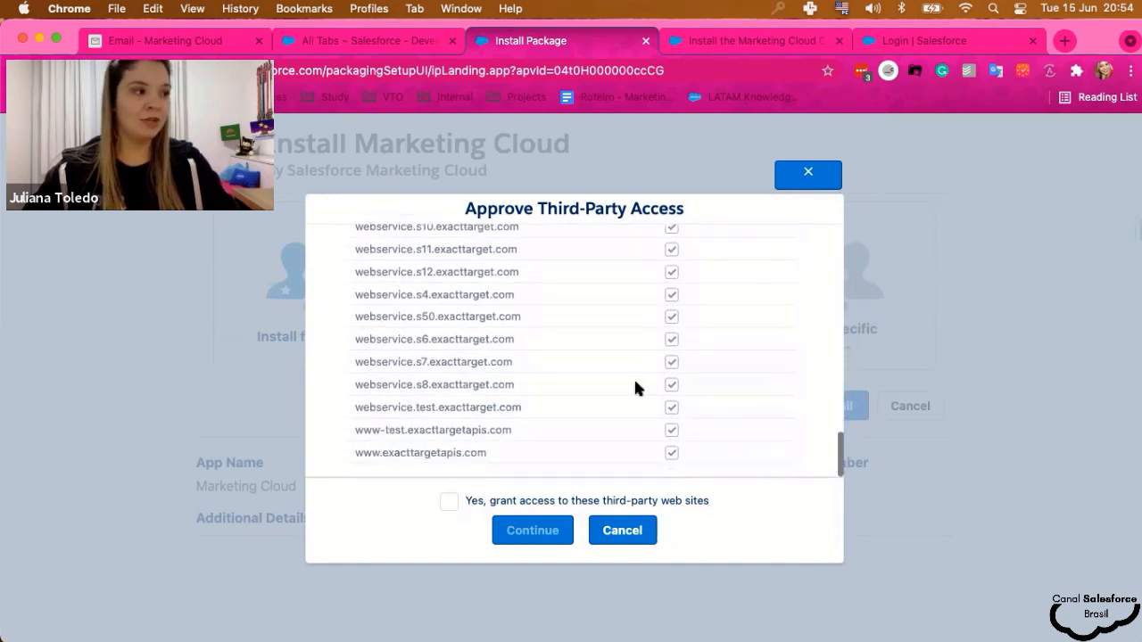
click(449, 503)
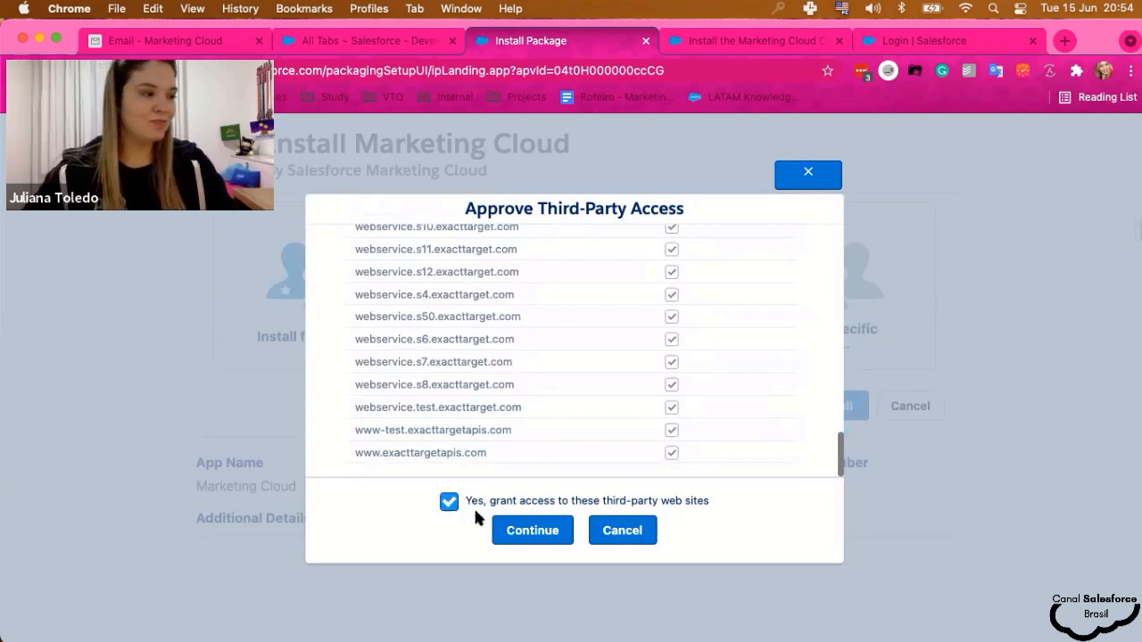
click(521, 533)
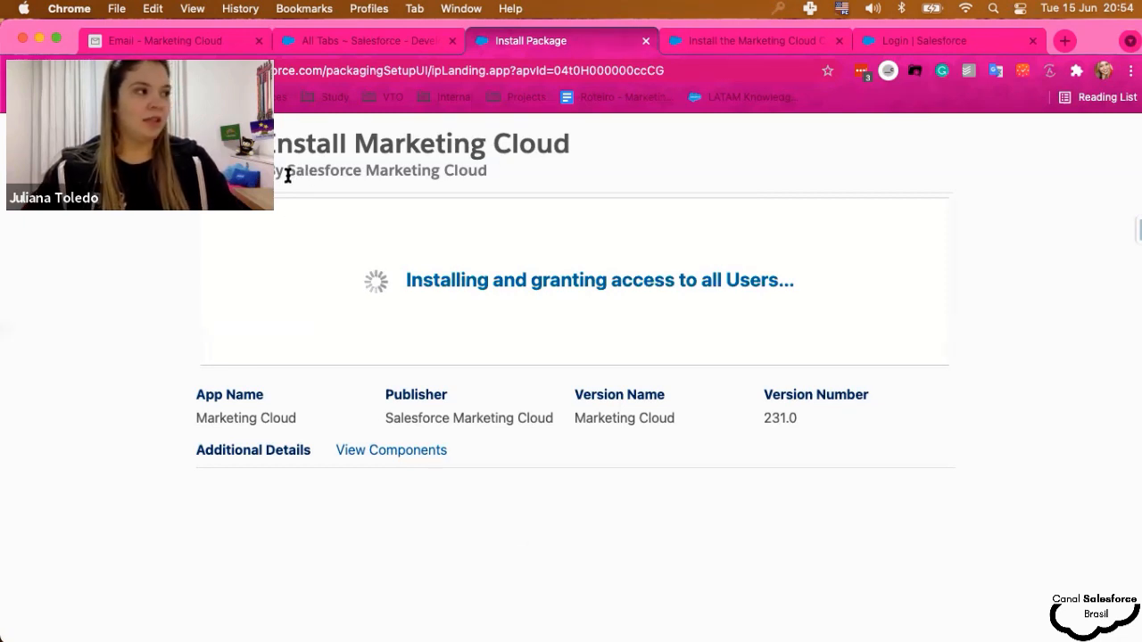
- Review the Marketing Cloud 231.0 package components list, then close it so installation proceeds
drag(287, 175, 499, 172)
click(499, 173)
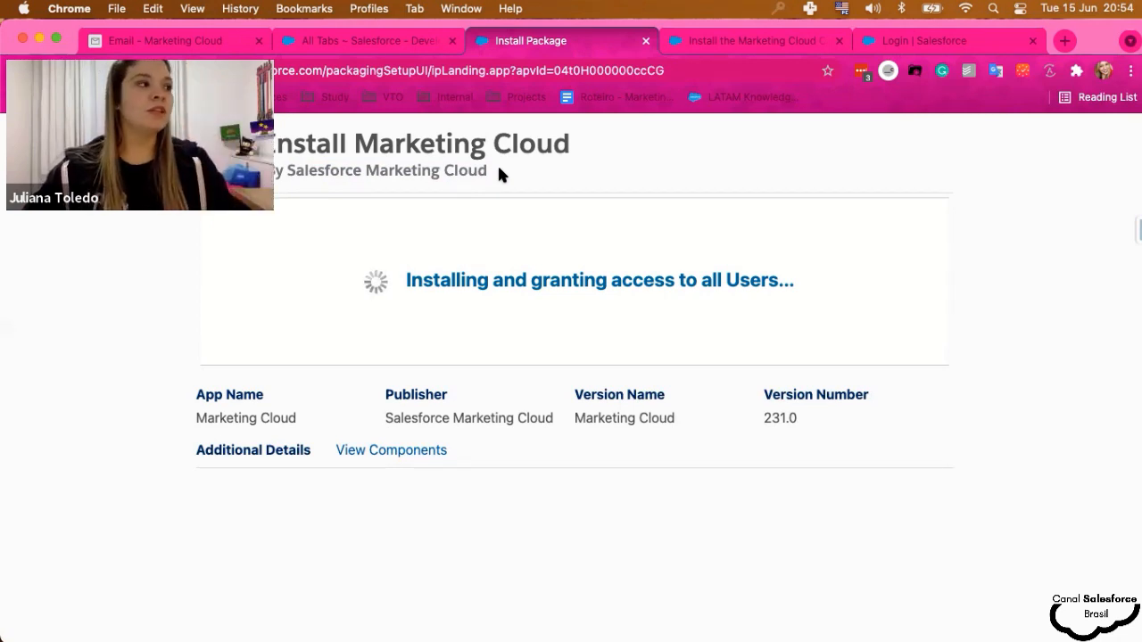
click(362, 451)
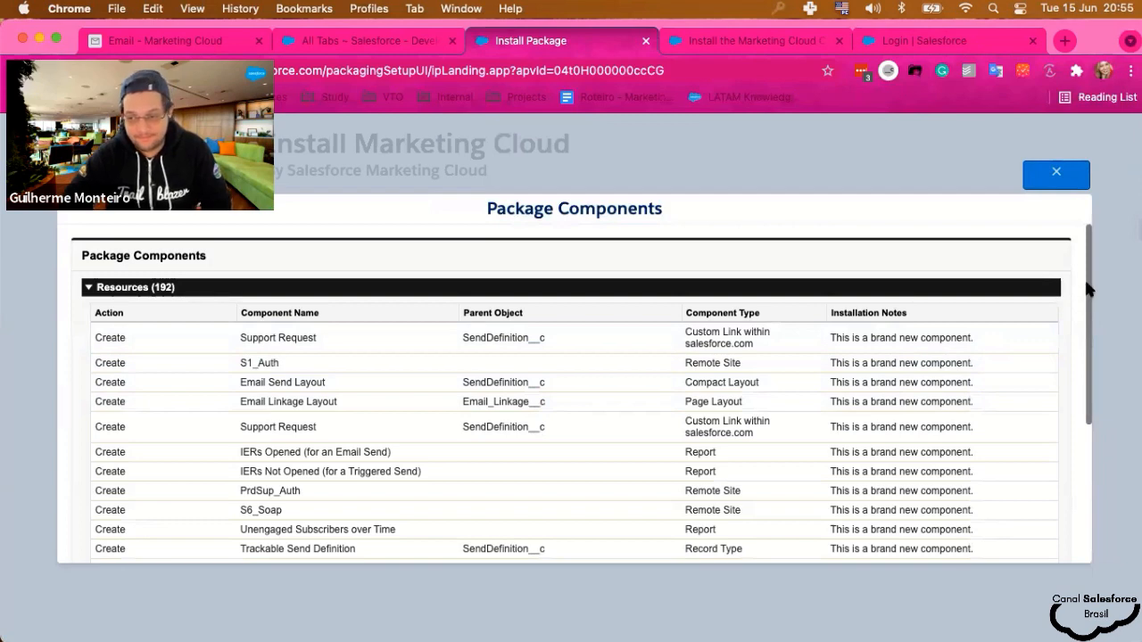
scroll(1084, 285, down, 3)
scroll(1084, 404, down, 3)
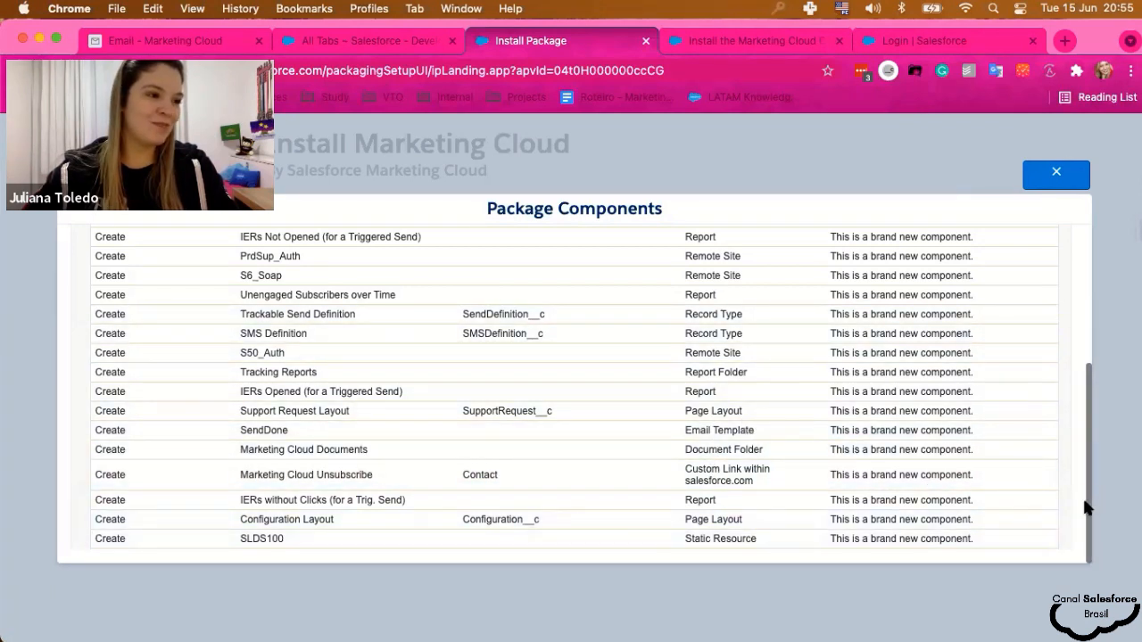
drag(1083, 502, 1062, 345)
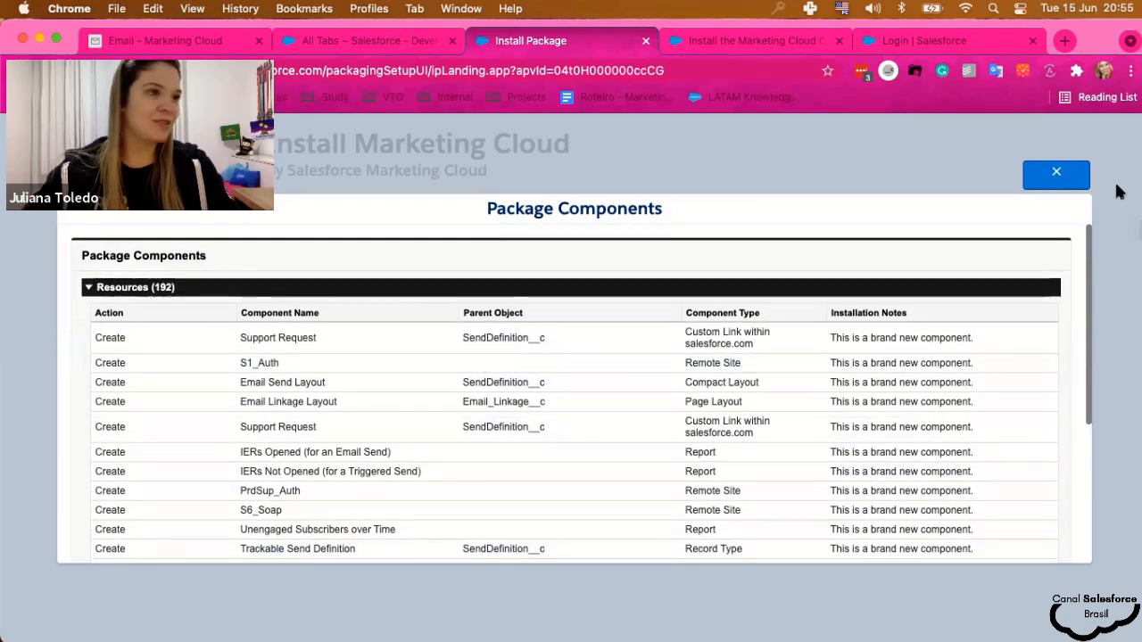
click(1056, 177)
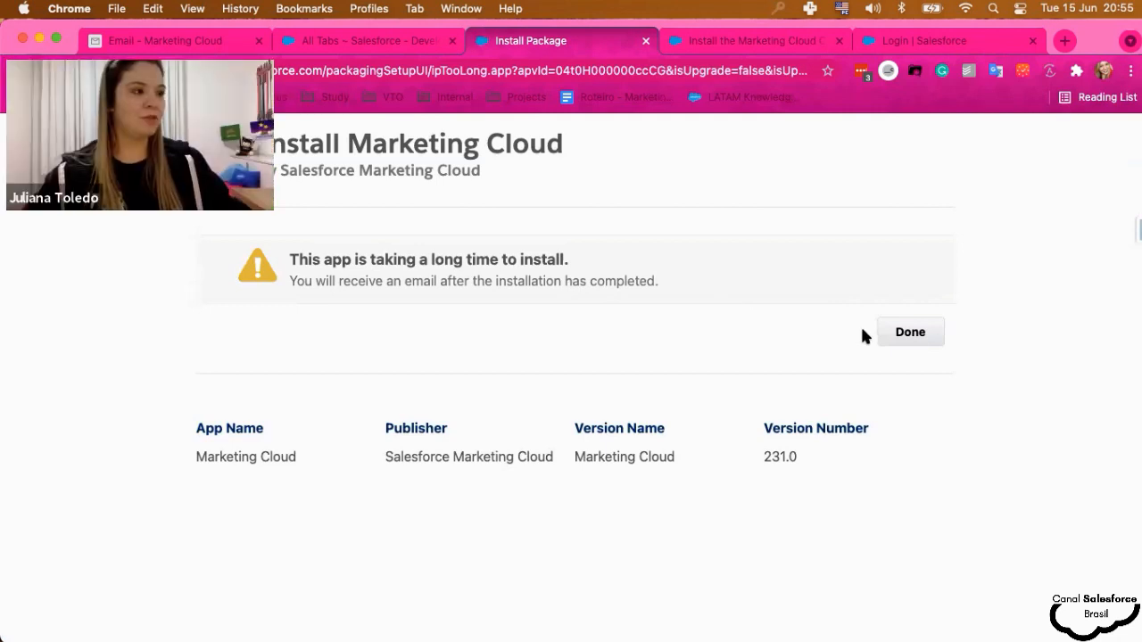
- Dismiss the install notice with Done, open Marketing Cloud Setup, and expand Platform Tools > Apps
click(911, 337)
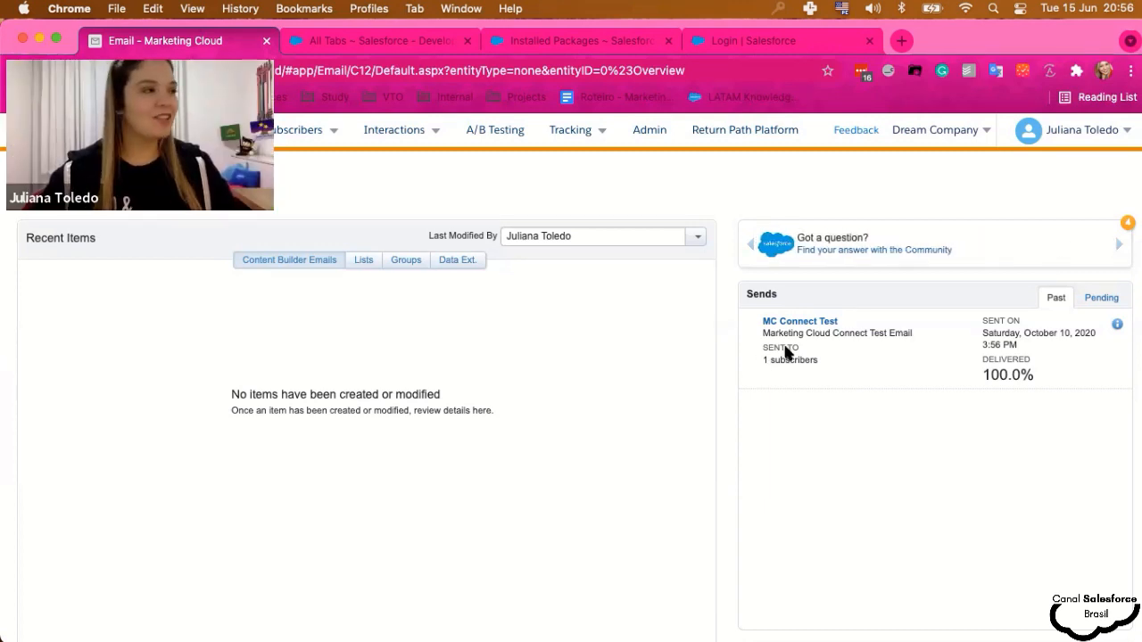
mouse_move(1062, 138)
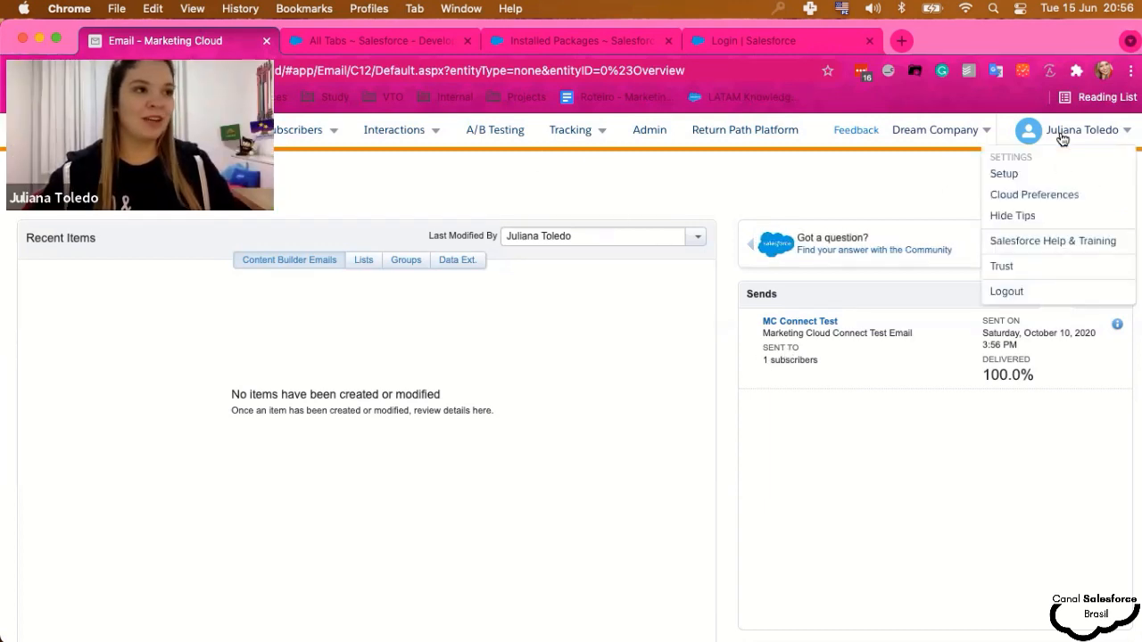
click(1018, 175)
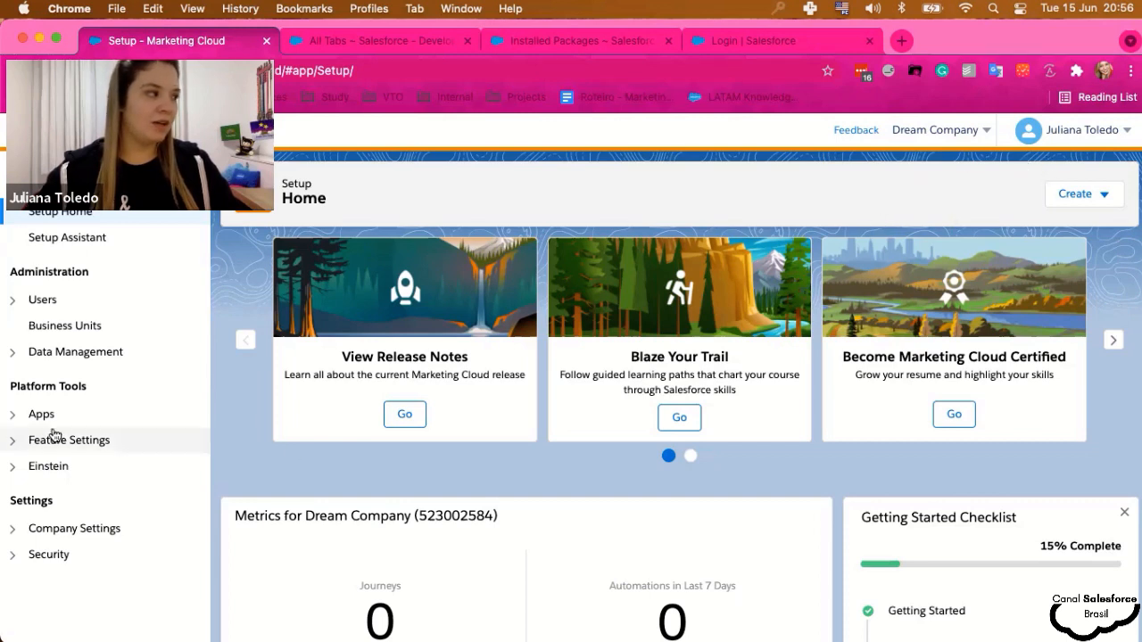
click(13, 416)
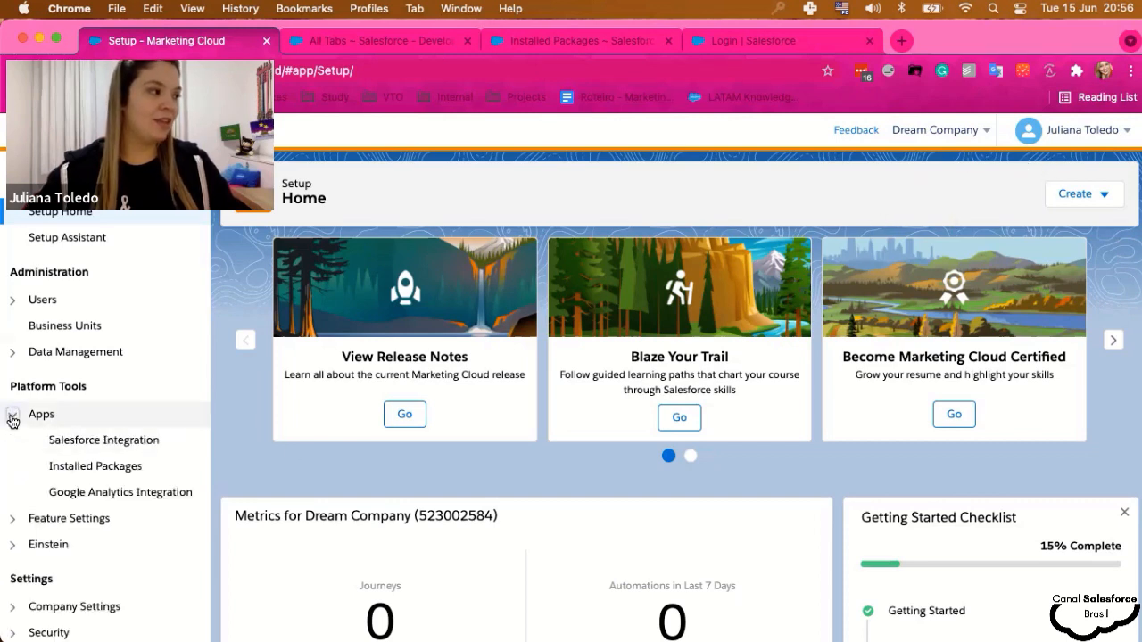
click(12, 416)
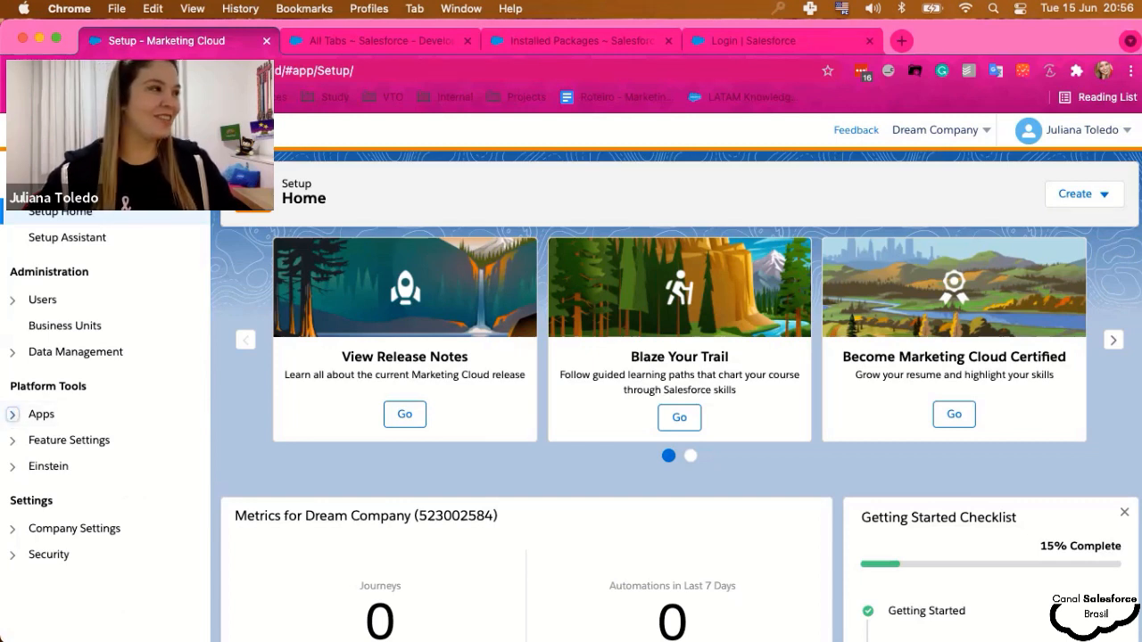
click(1075, 141)
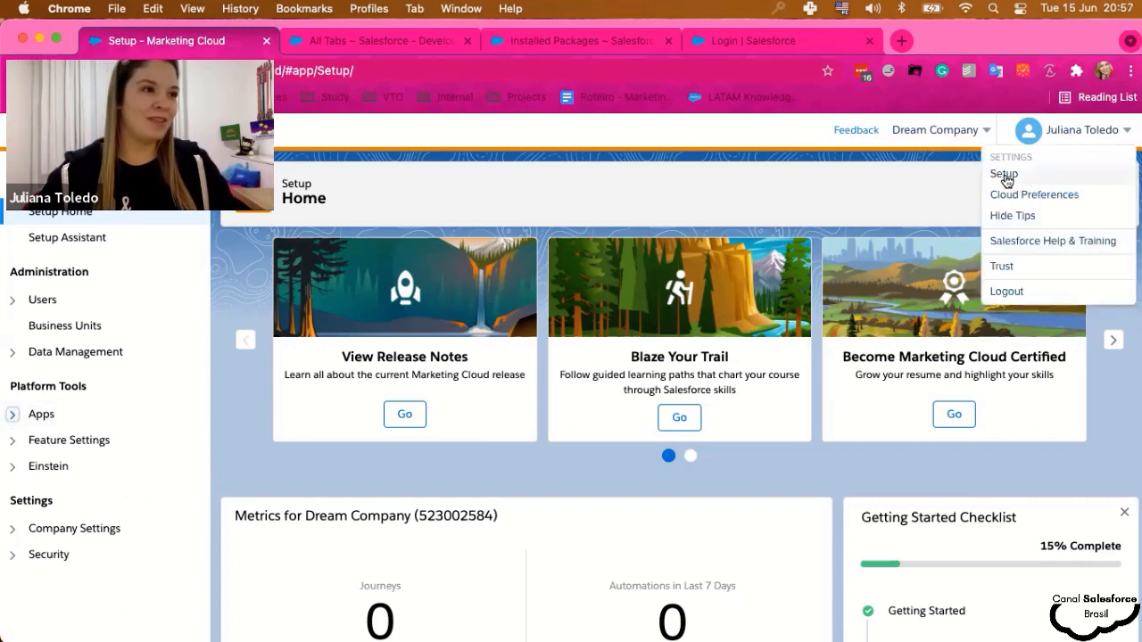
click(12, 414)
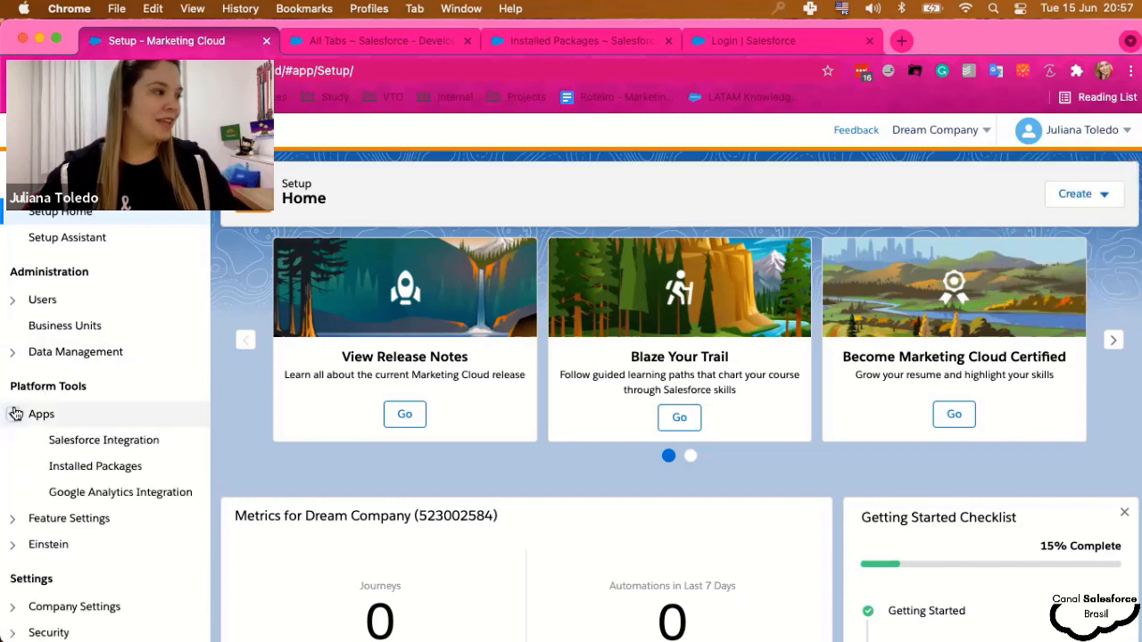
- Open Salesforce Integration and review the Connected status and single/mass send tracking folders
click(95, 441)
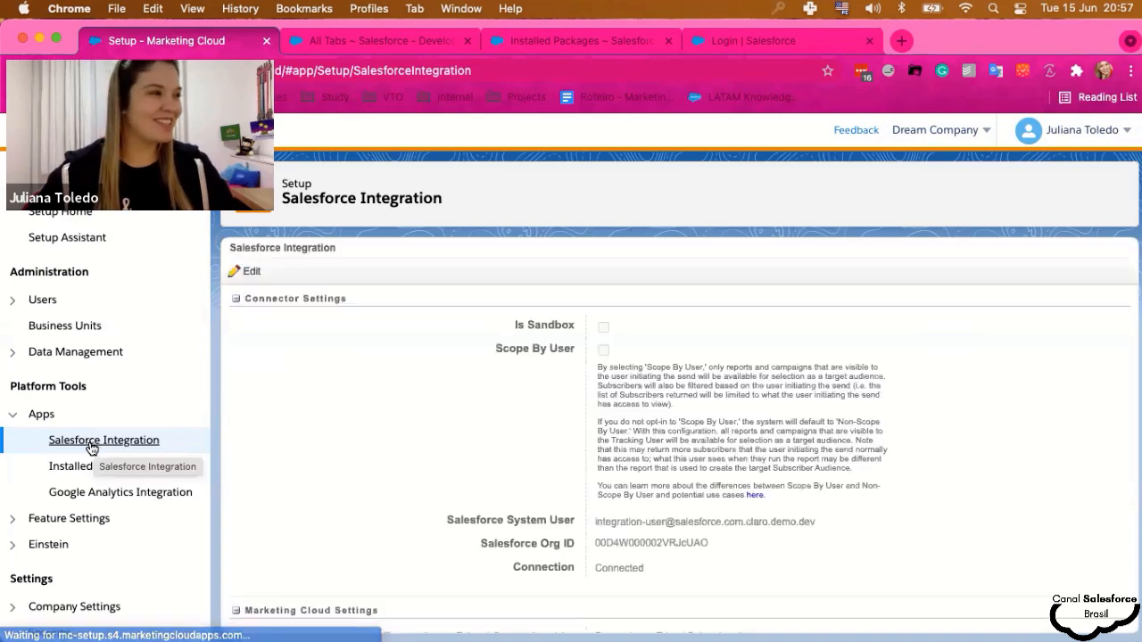
scroll(470, 407, down, 1)
scroll(470, 407, up, 1)
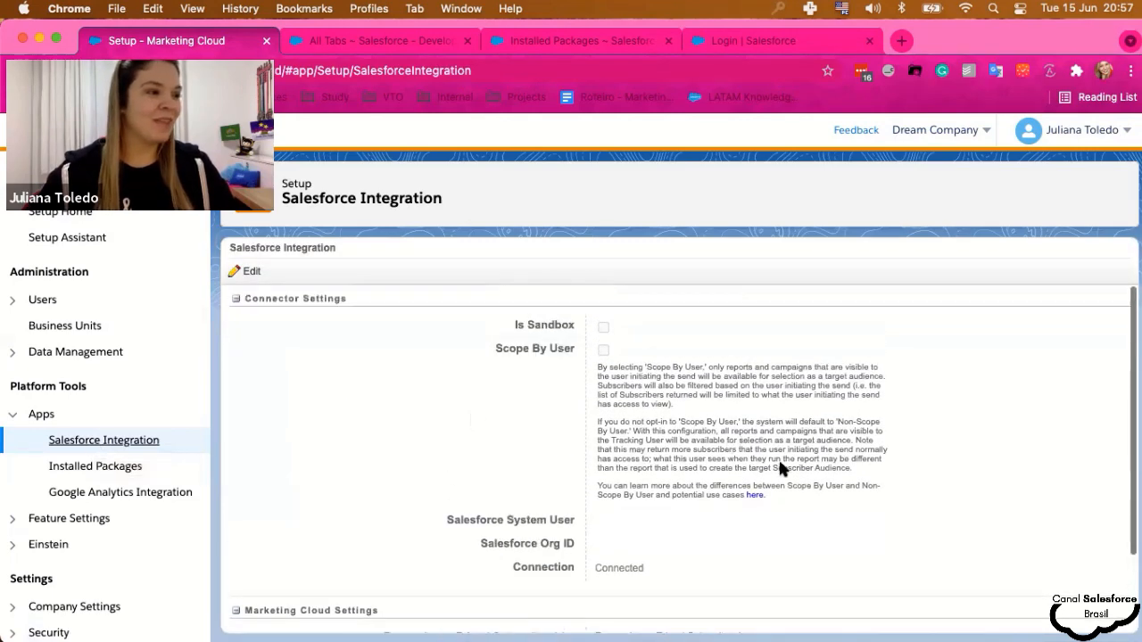
scroll(708, 487, down, 1)
scroll(504, 433, down, 2)
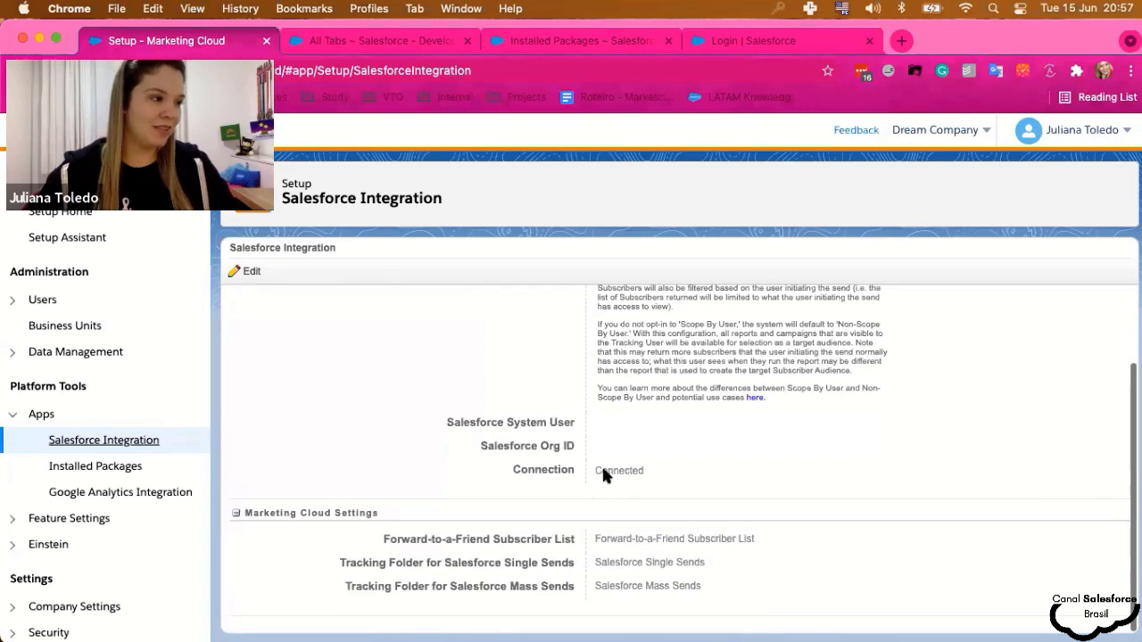
scroll(594, 473, up, 2)
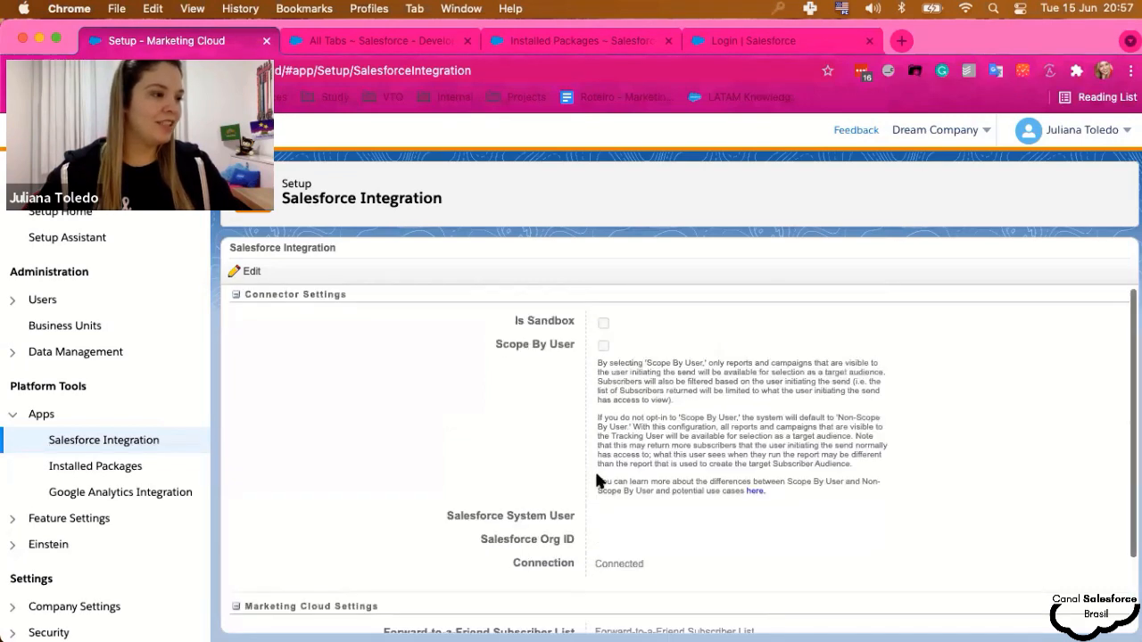
- Edit the integration, enable Scope By User, and accept the first Disconnect Account warning
click(249, 273)
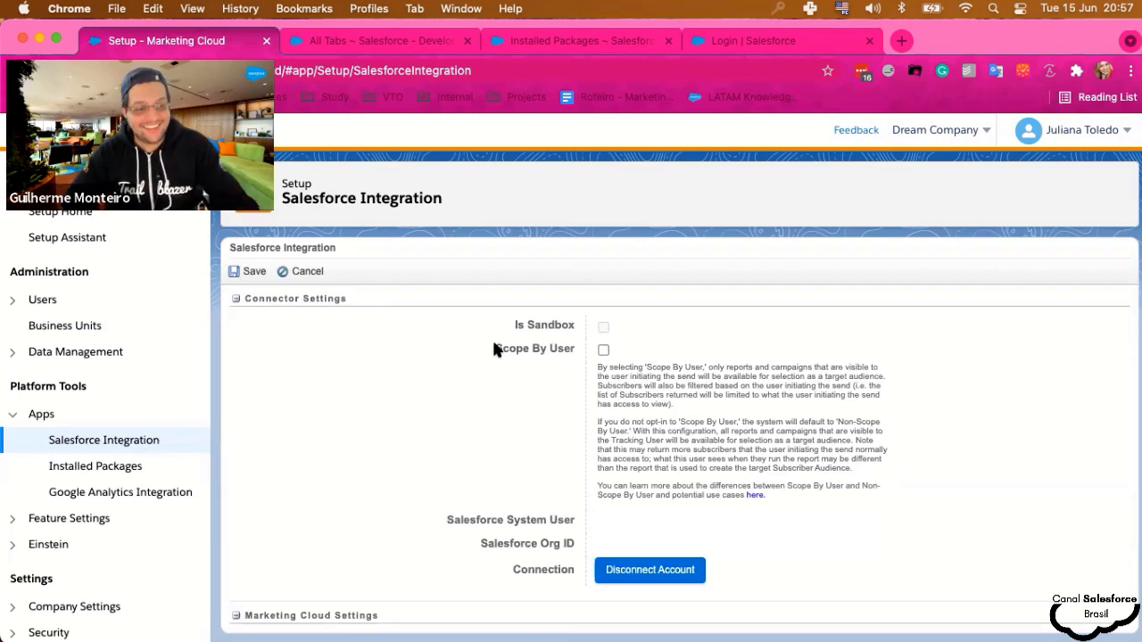
click(603, 349)
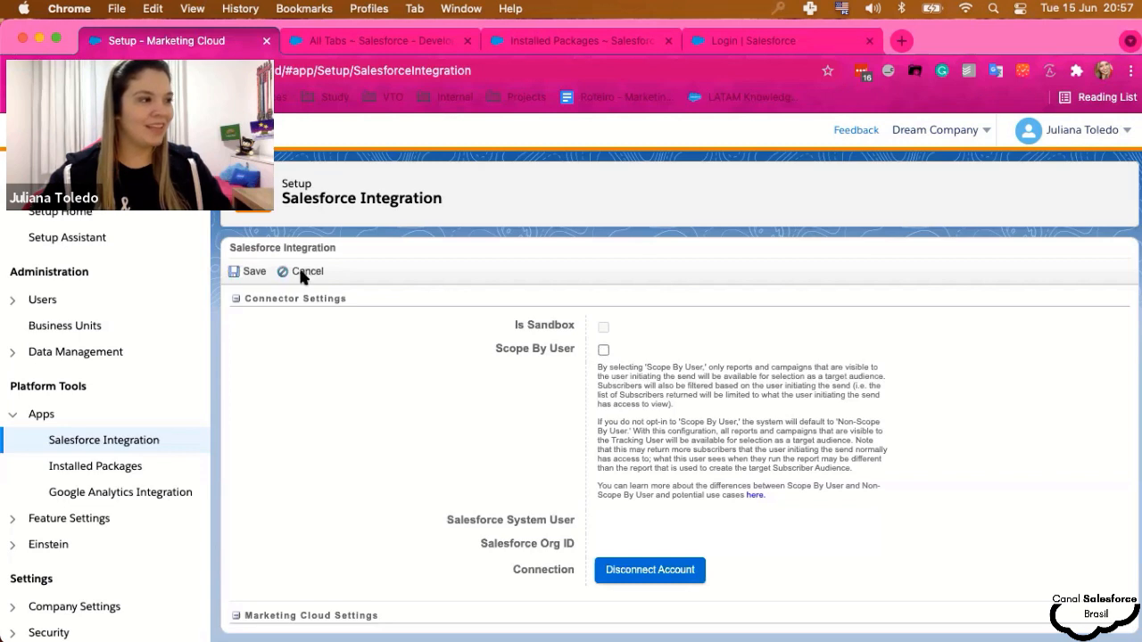
scroll(552, 385, down, 2)
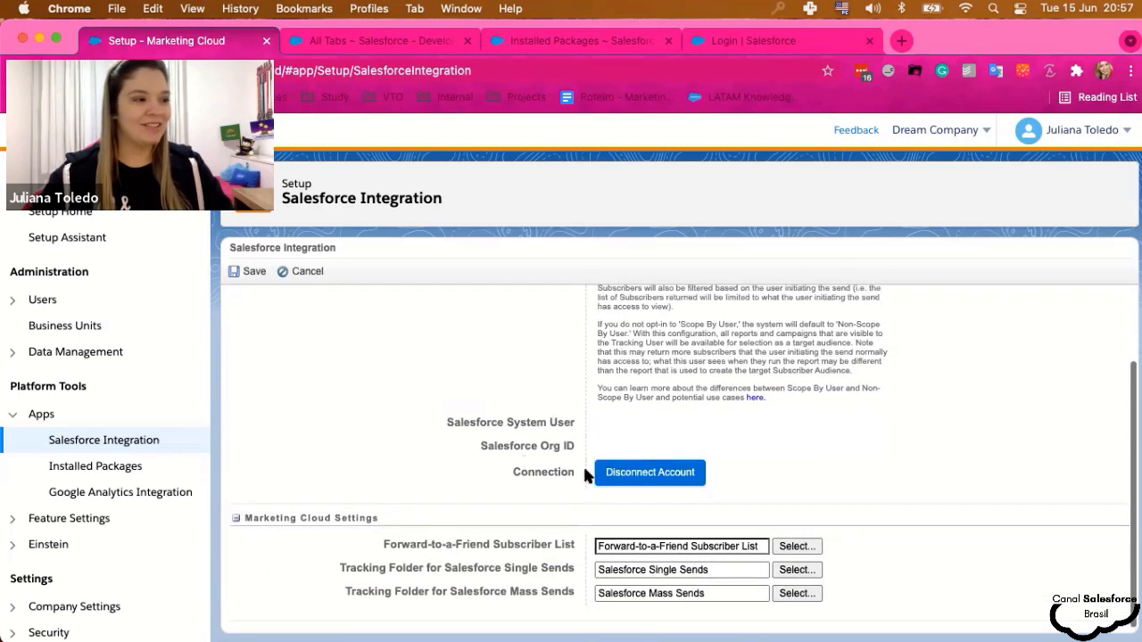
click(663, 474)
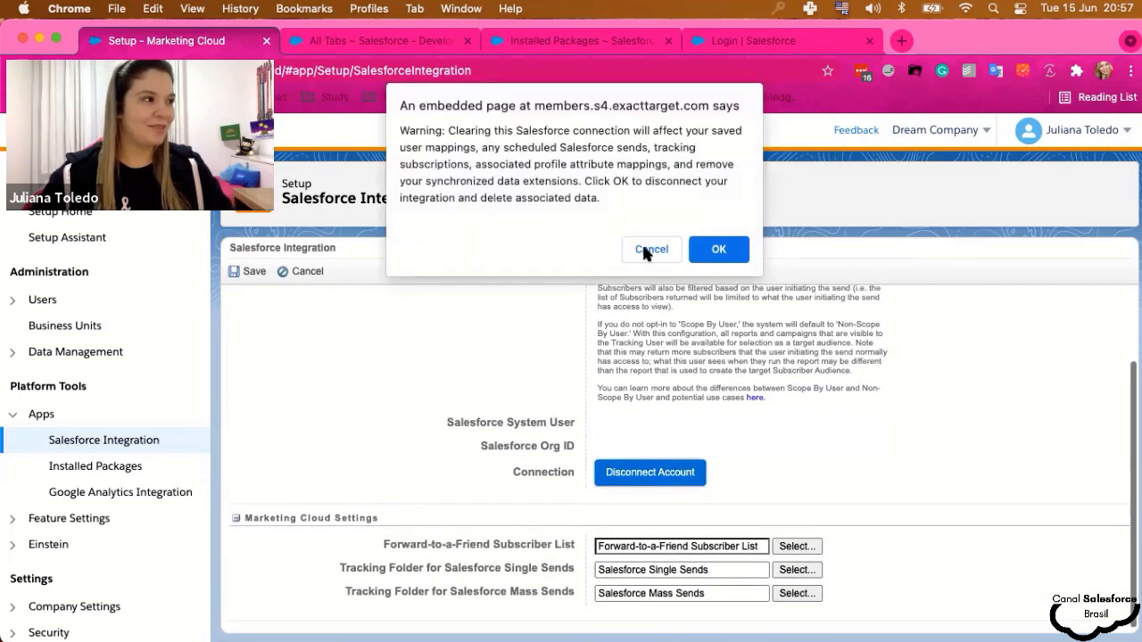
click(702, 250)
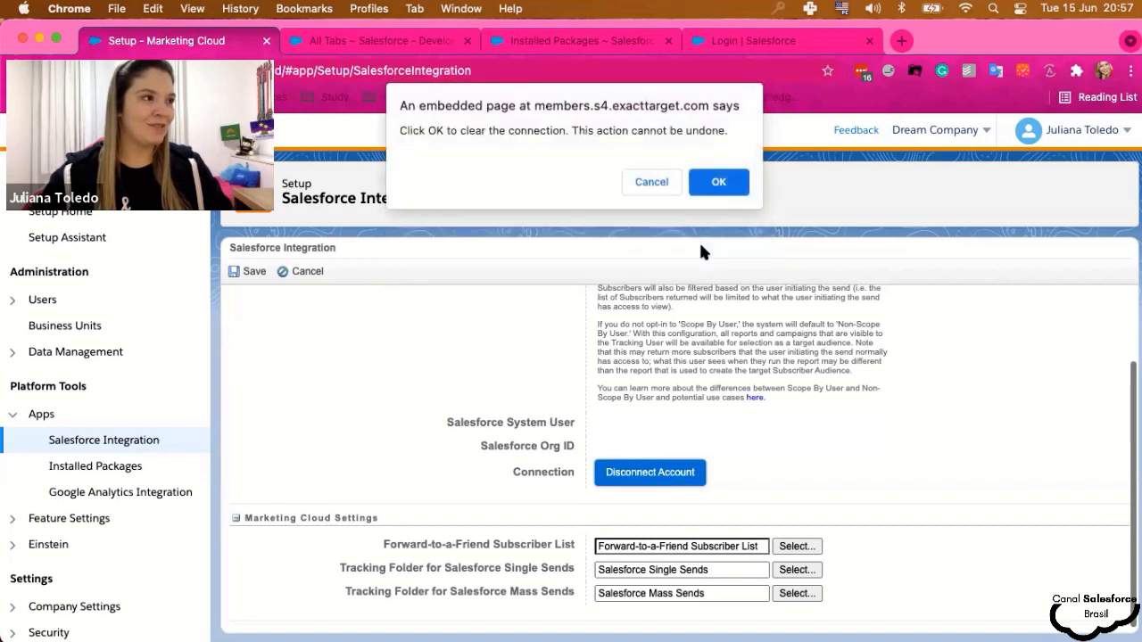
- Give final confirmation to clear the Salesforce connection, then check the emptied connector settings
click(714, 181)
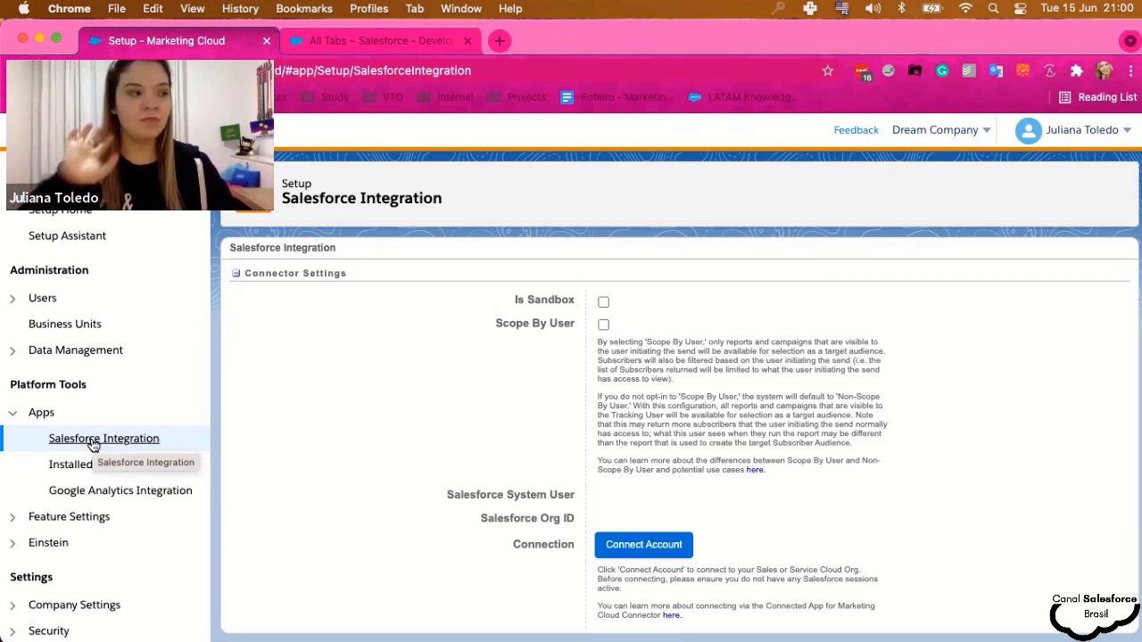
scroll(617, 428, down, 3)
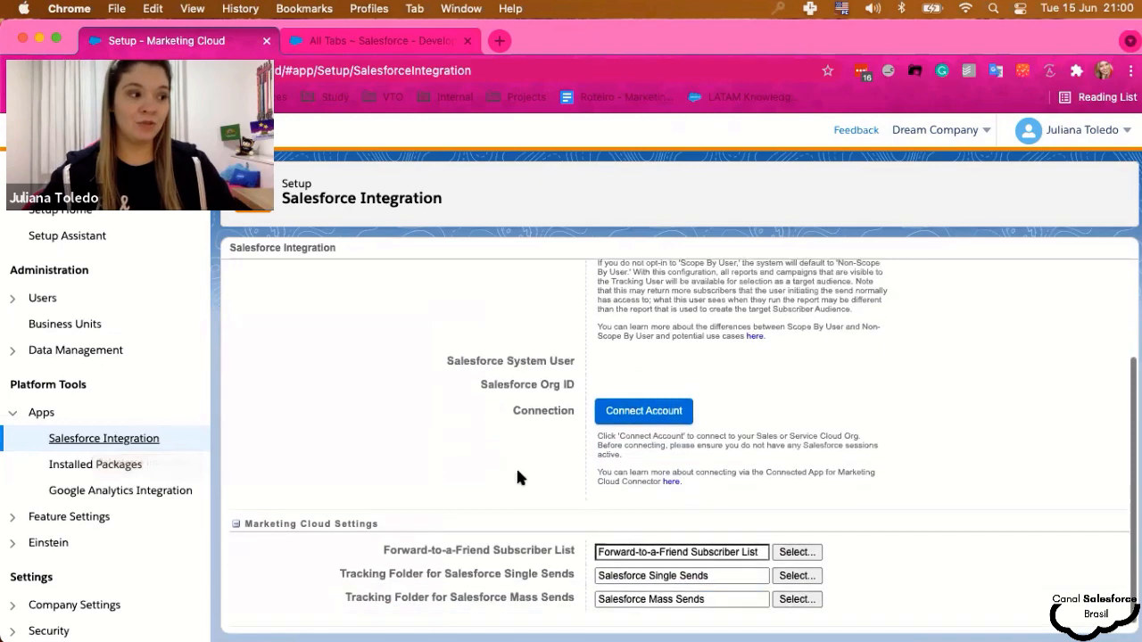
scroll(509, 470, up, 3)
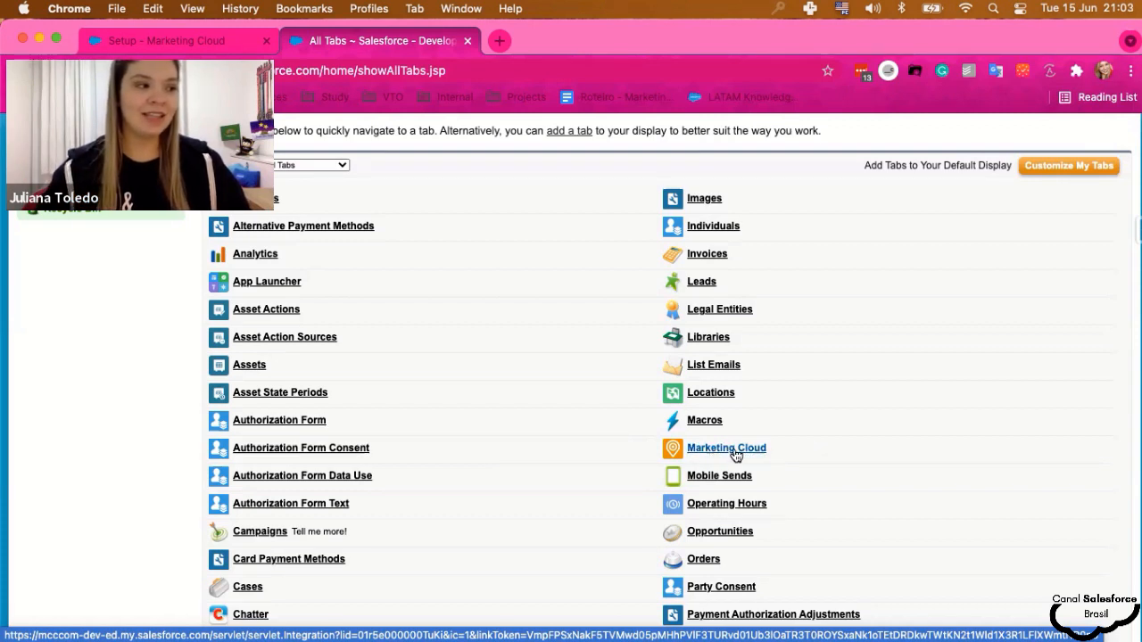
- Scroll the Salesforce All Tabs page to find the Marketing Cloud tab
scroll(634, 438, up, 3)
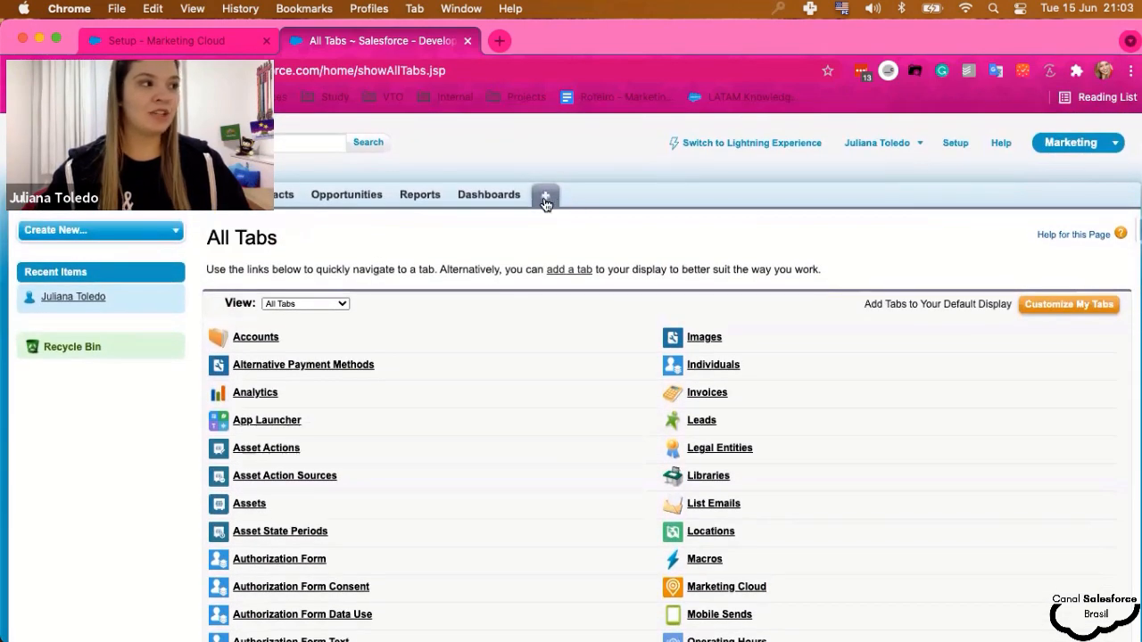
scroll(624, 321, down, 5)
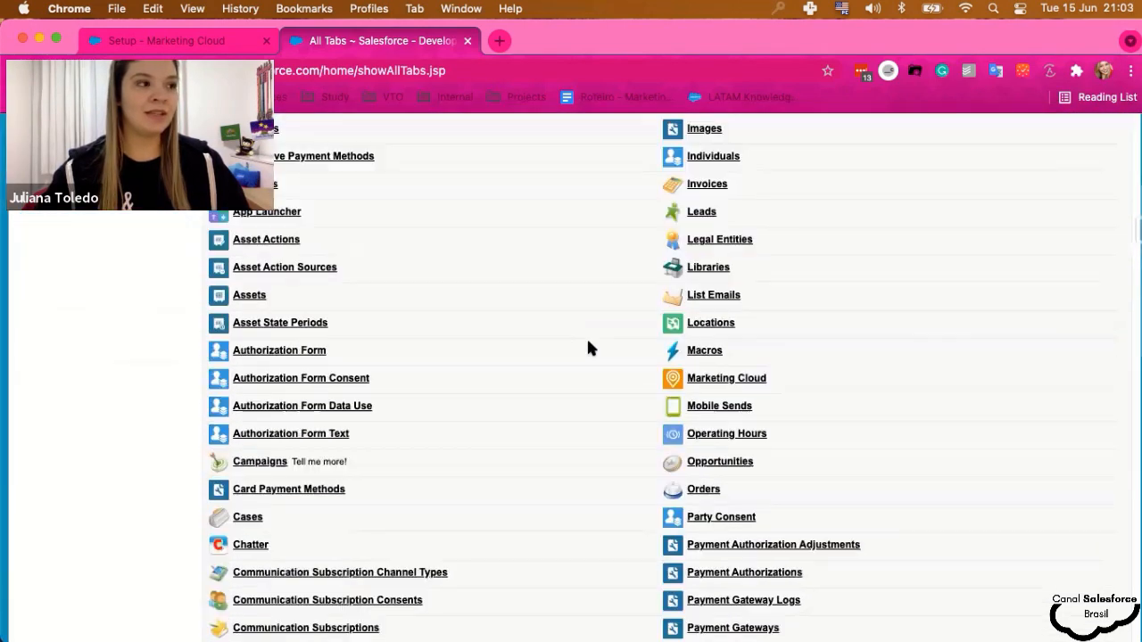
- Open the Marketing Cloud tab, review its insufficient-permissions error, then go to Setup Home
click(725, 286)
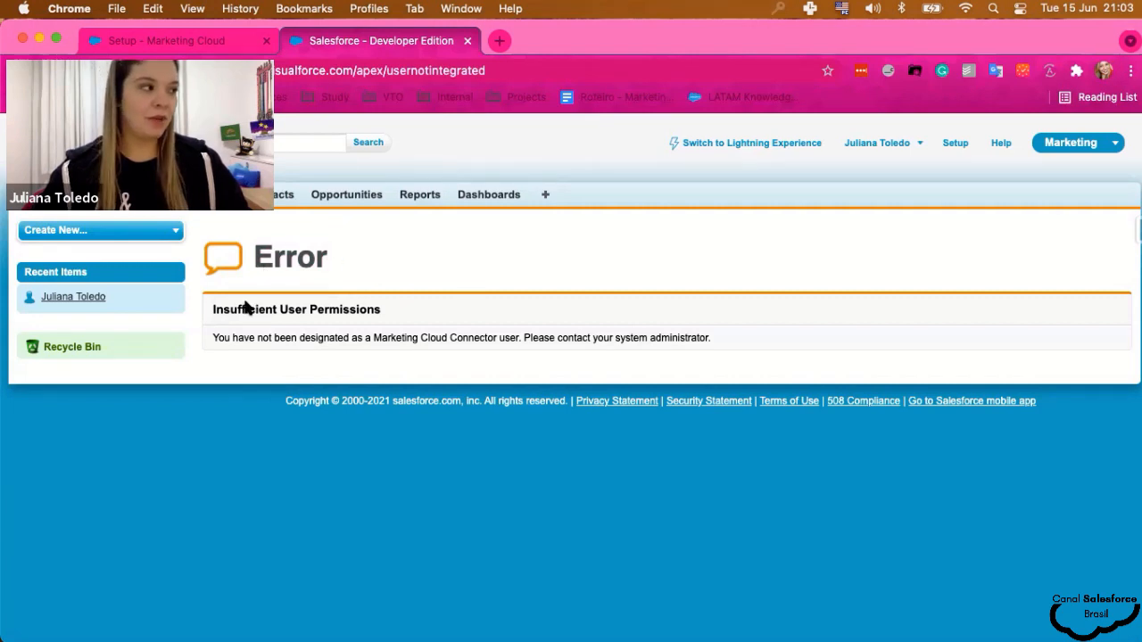
drag(210, 341, 738, 351)
click(736, 352)
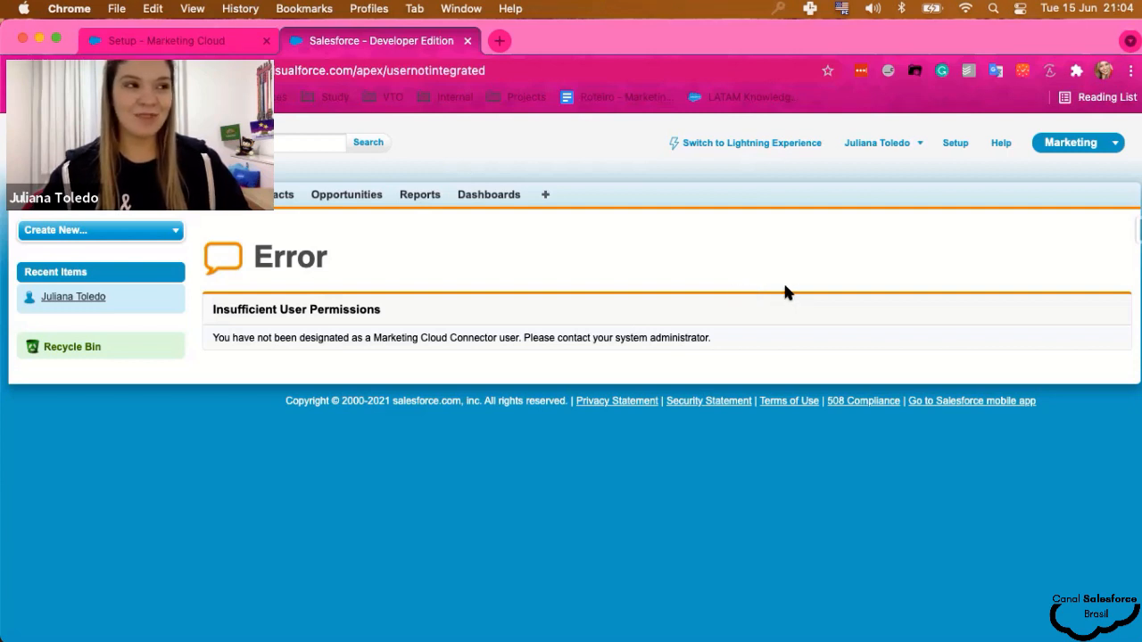
click(960, 147)
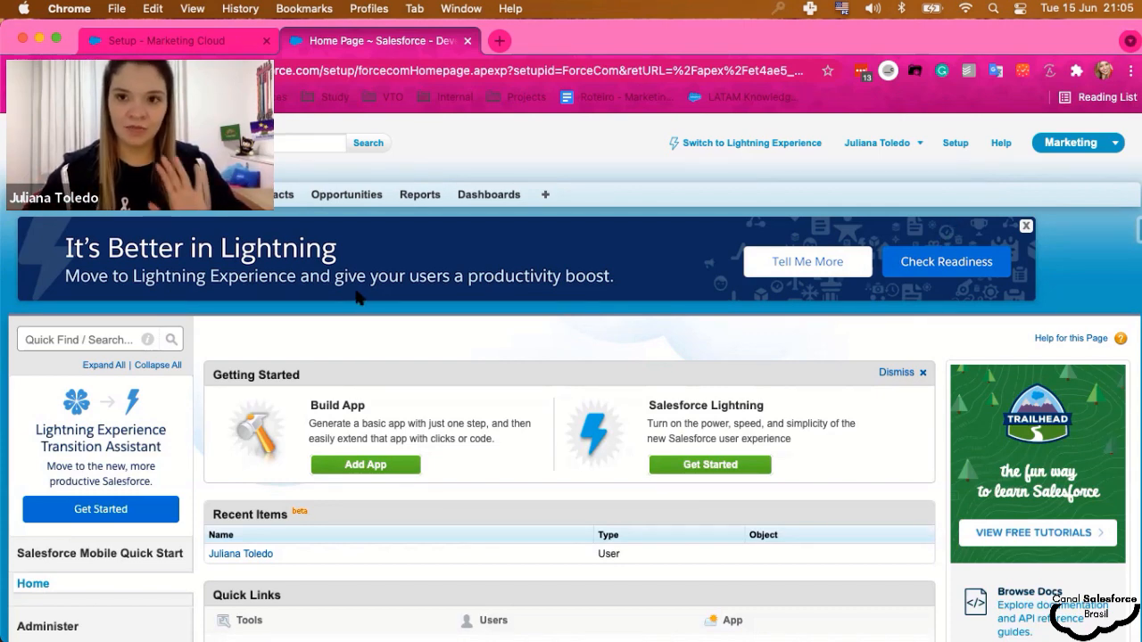
- Go to Manage Users > Users and start editing the User page layout
scroll(326, 331, down, 5)
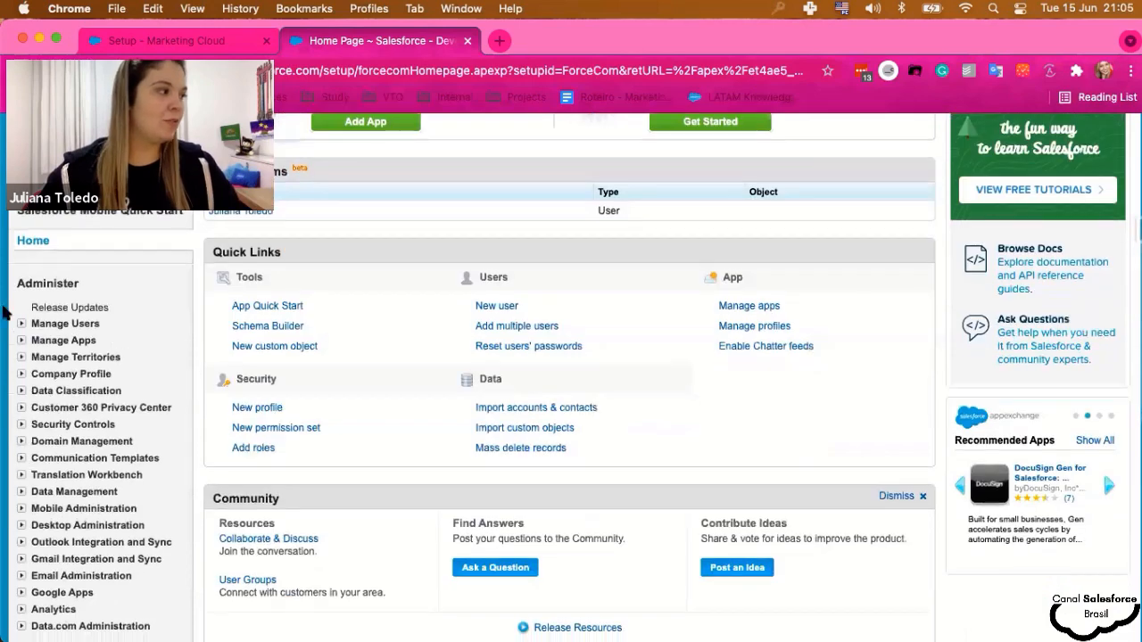
click(20, 324)
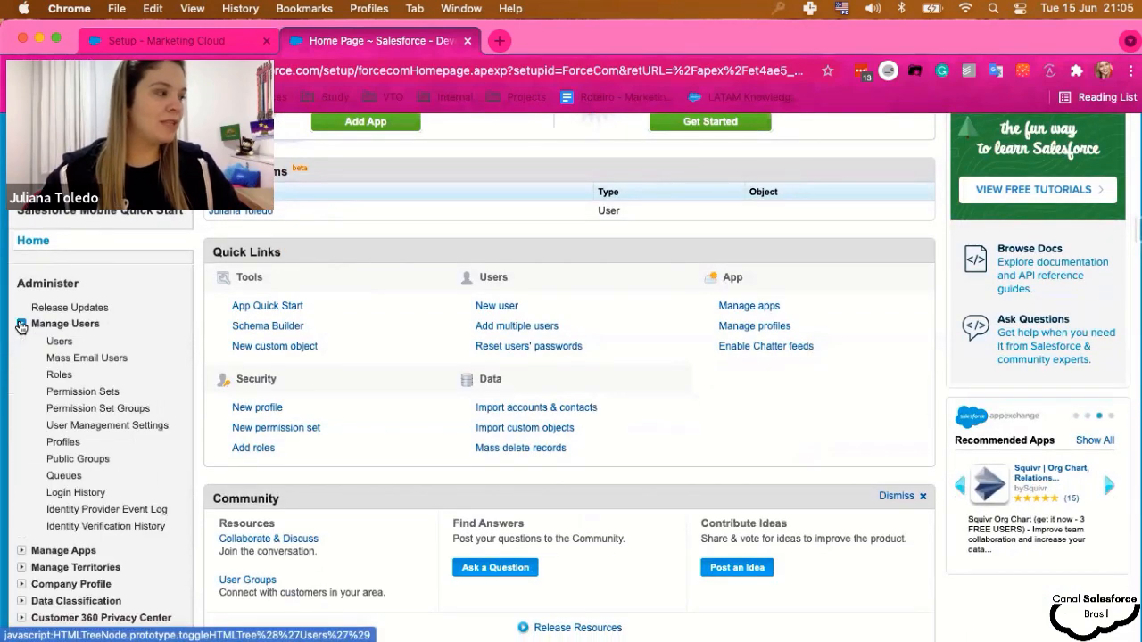
click(59, 343)
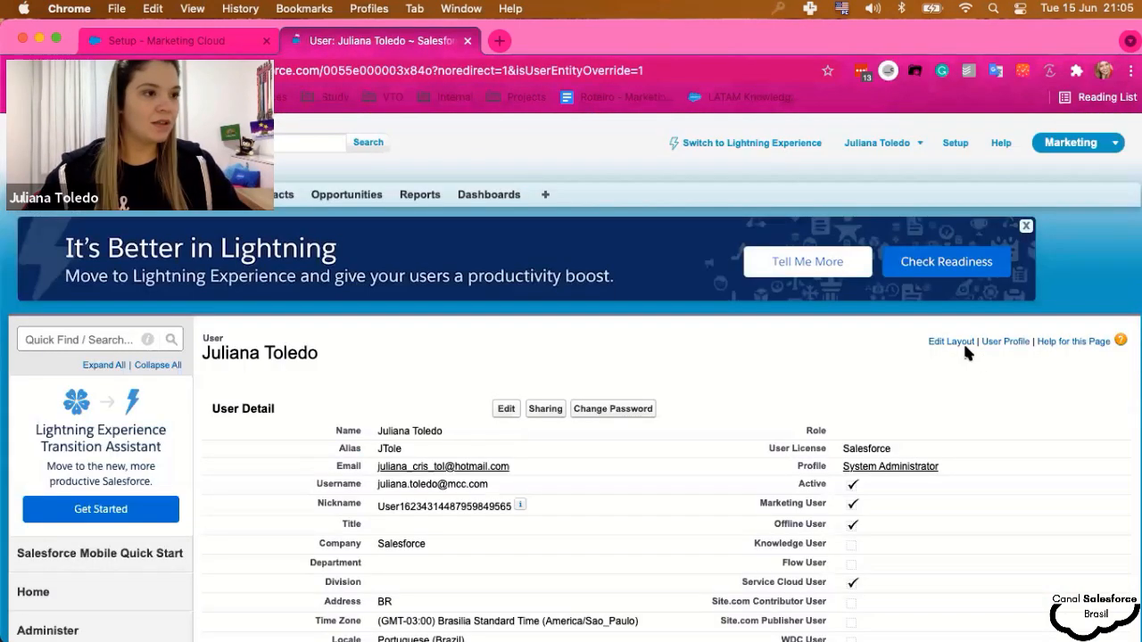
click(953, 345)
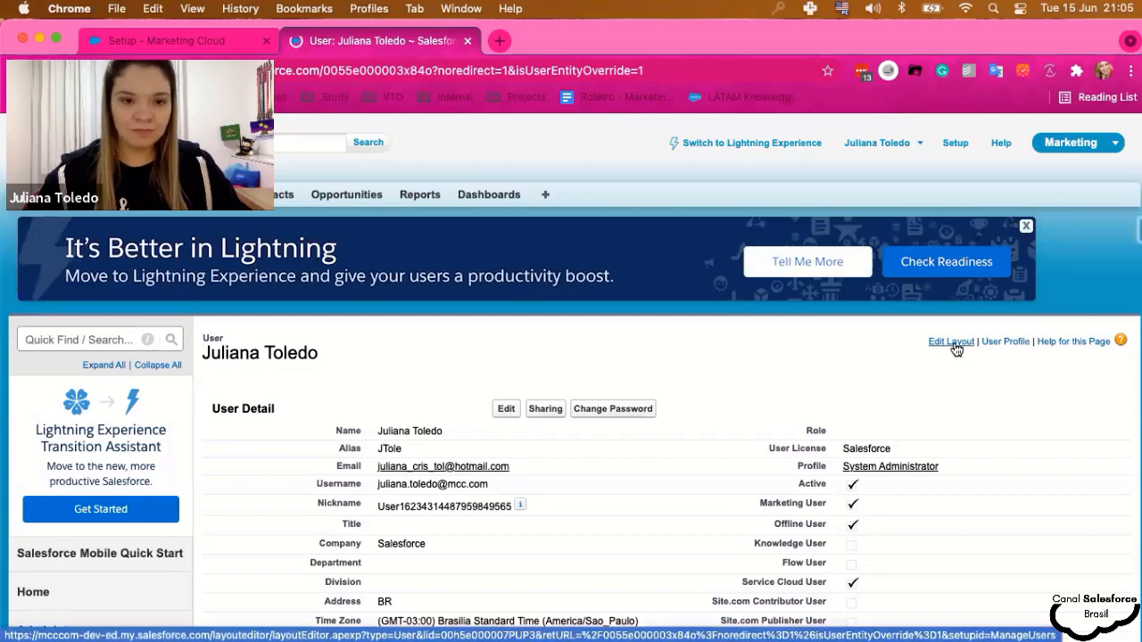
- Dismiss the report charts tip and scroll the layout editor to Additional Information
scroll(941, 425, down, 15)
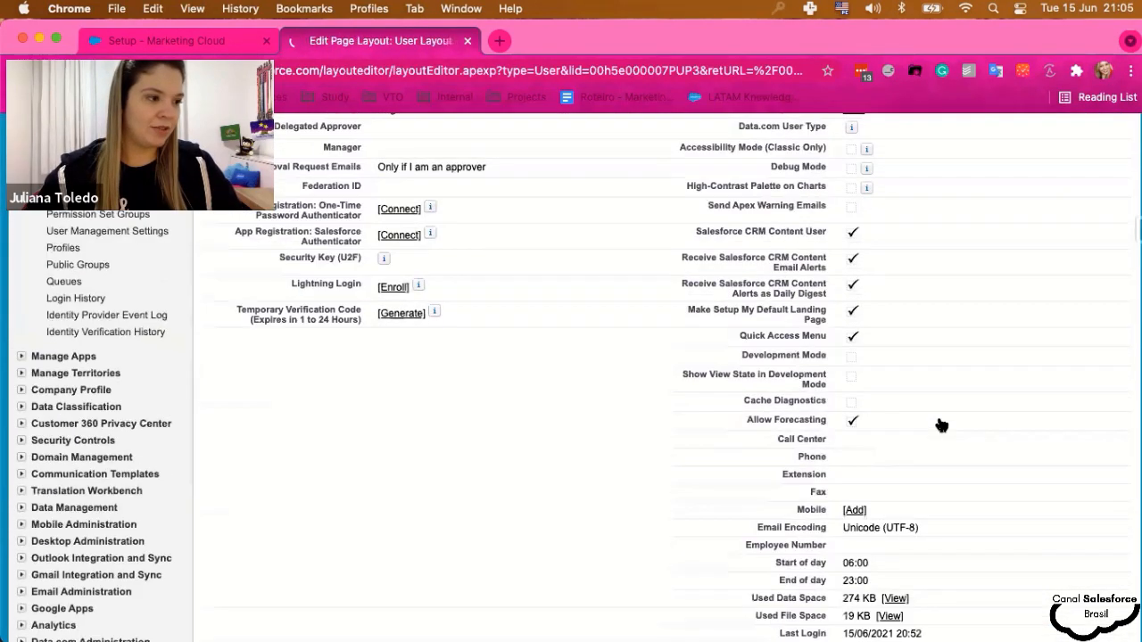
scroll(978, 434, up, 15)
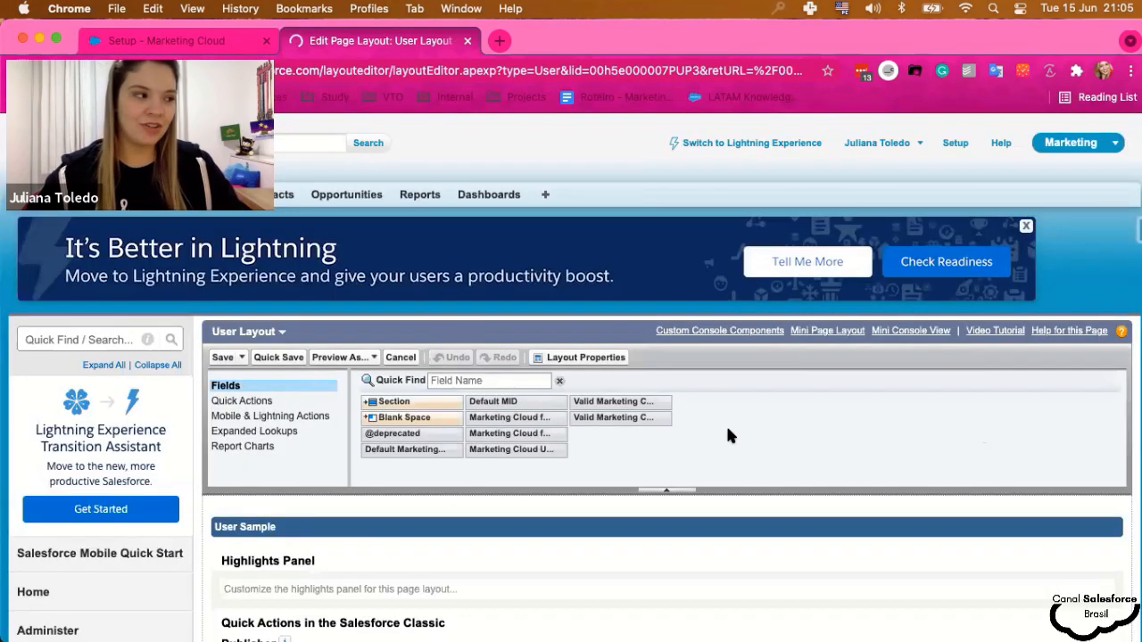
scroll(727, 436, down, 1)
scroll(729, 429, down, 10)
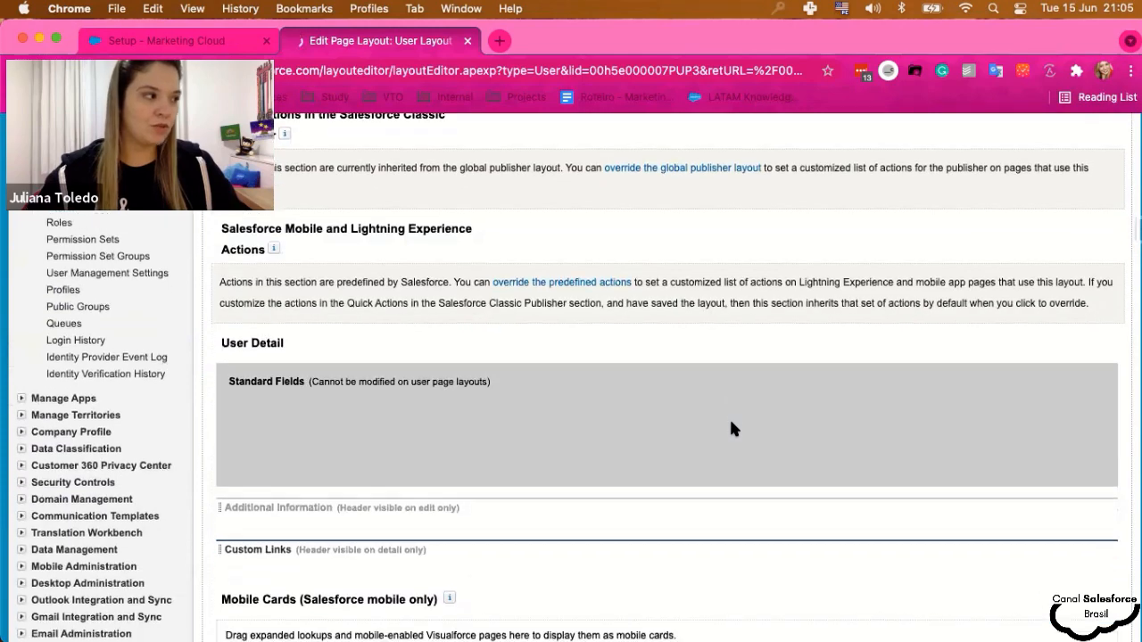
scroll(729, 423, up, 5)
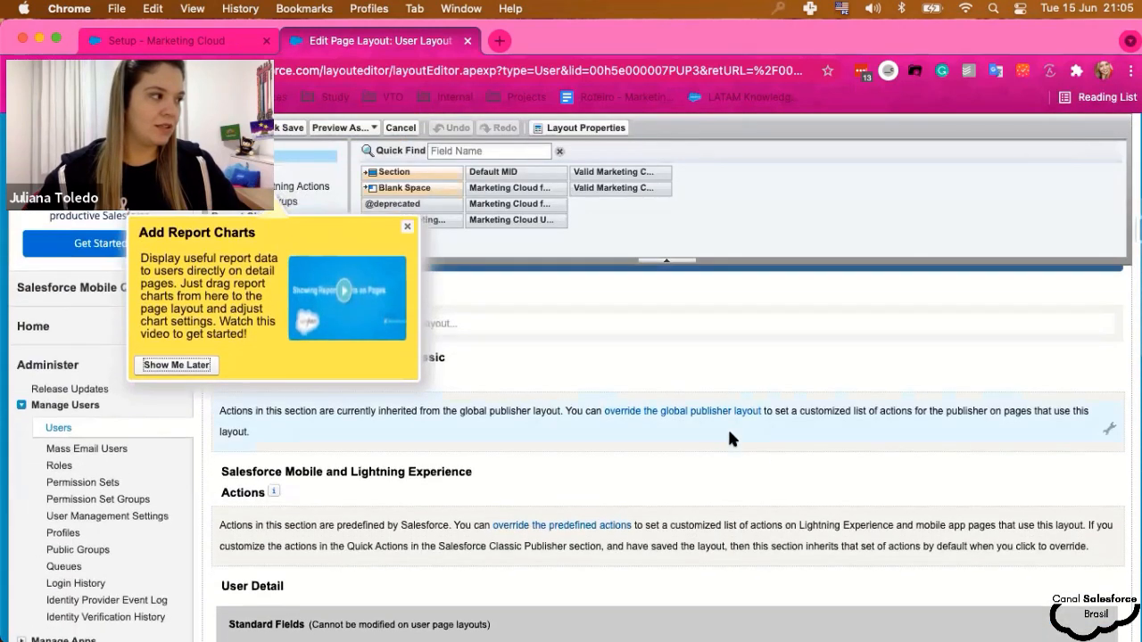
click(407, 227)
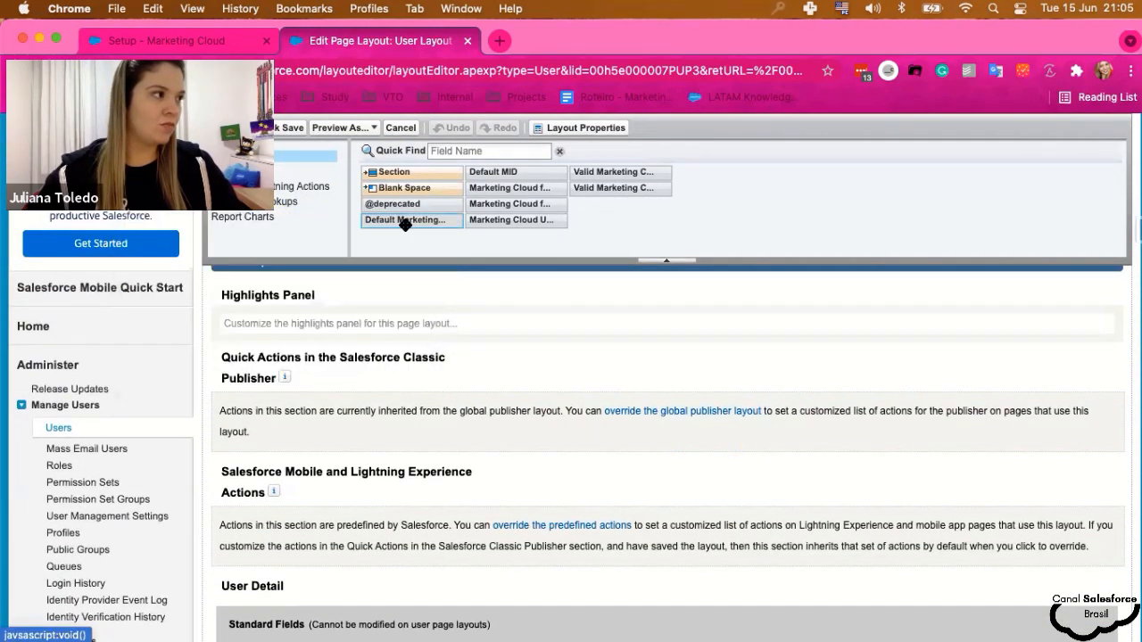
scroll(400, 431, up, 2)
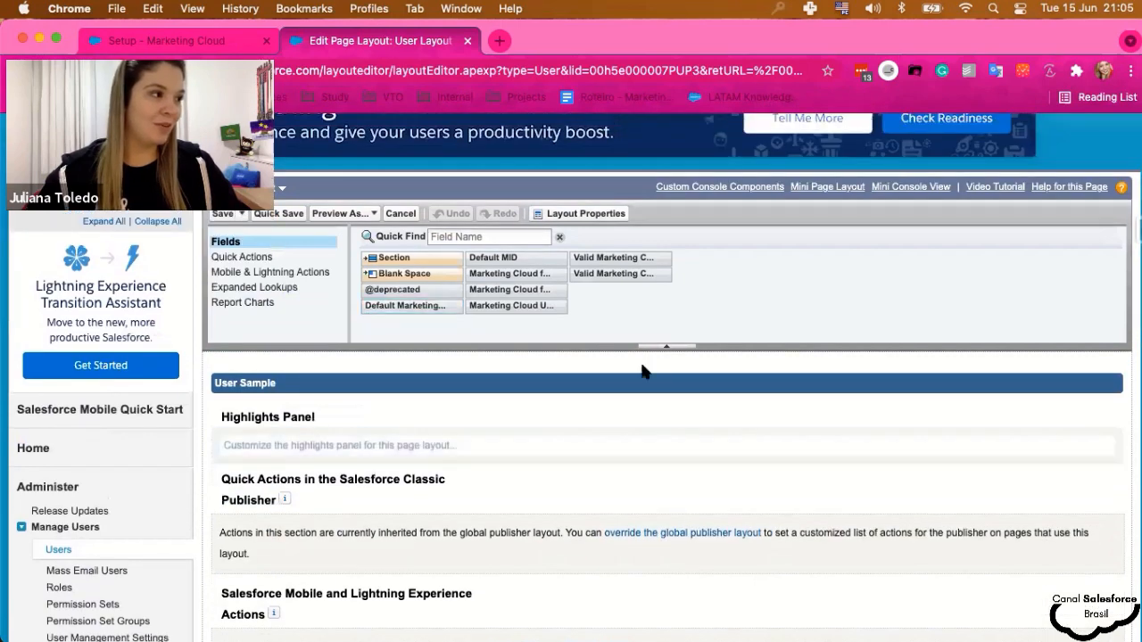
scroll(639, 368, down, 4)
scroll(639, 368, down, 3)
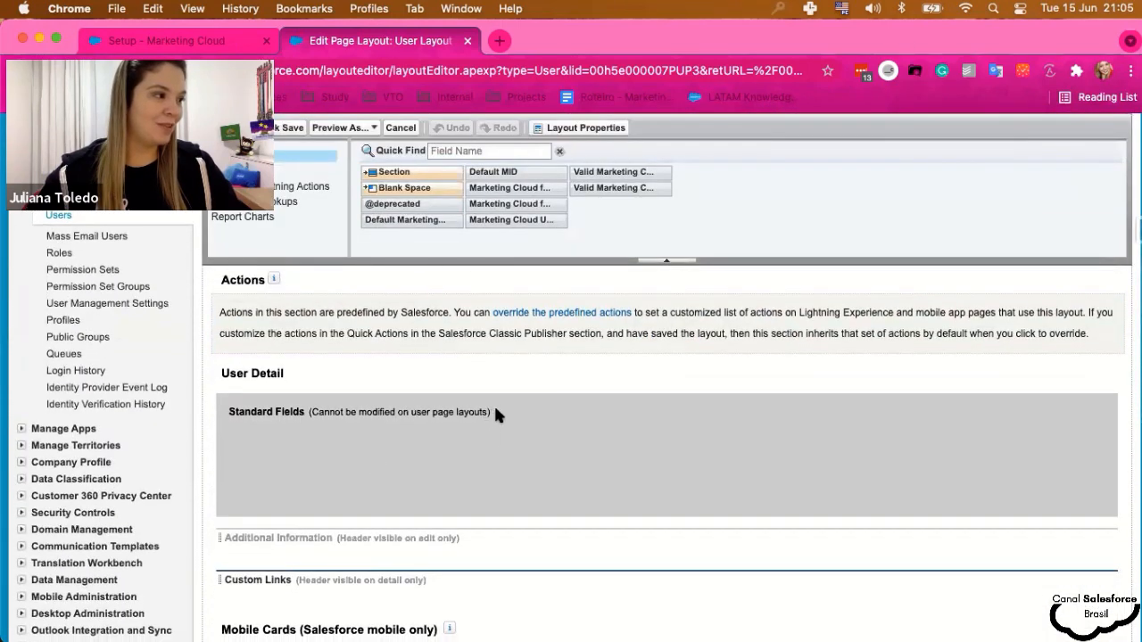
scroll(502, 417, down, 1)
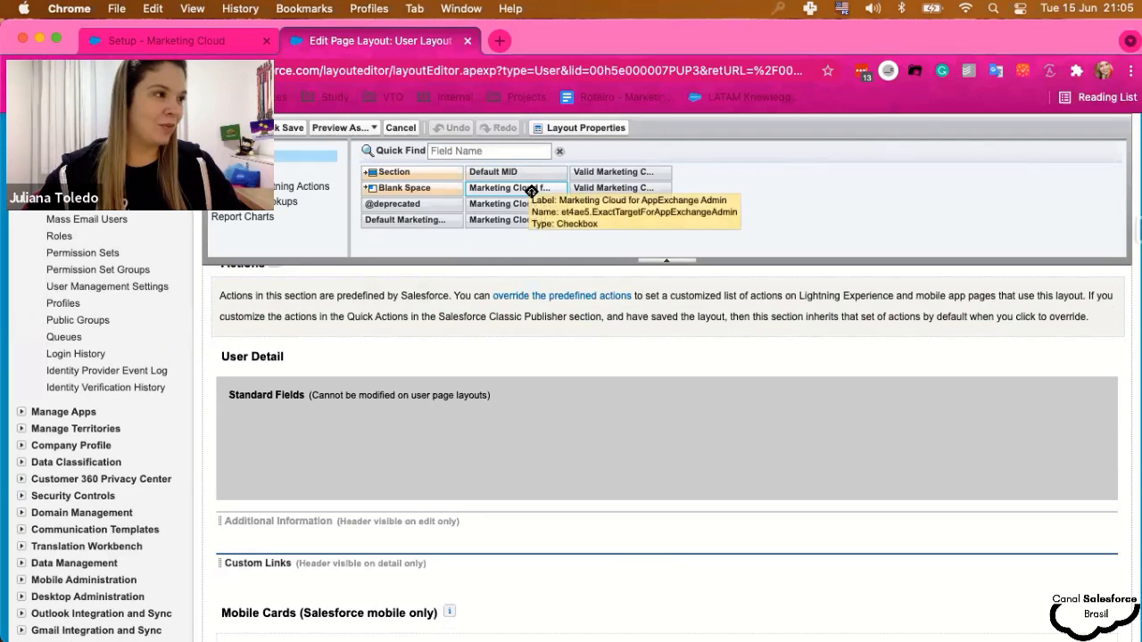
- Drag the Marketing Cloud for AppExchange Admin and User fields into Additional Information and save
drag(532, 191, 350, 527)
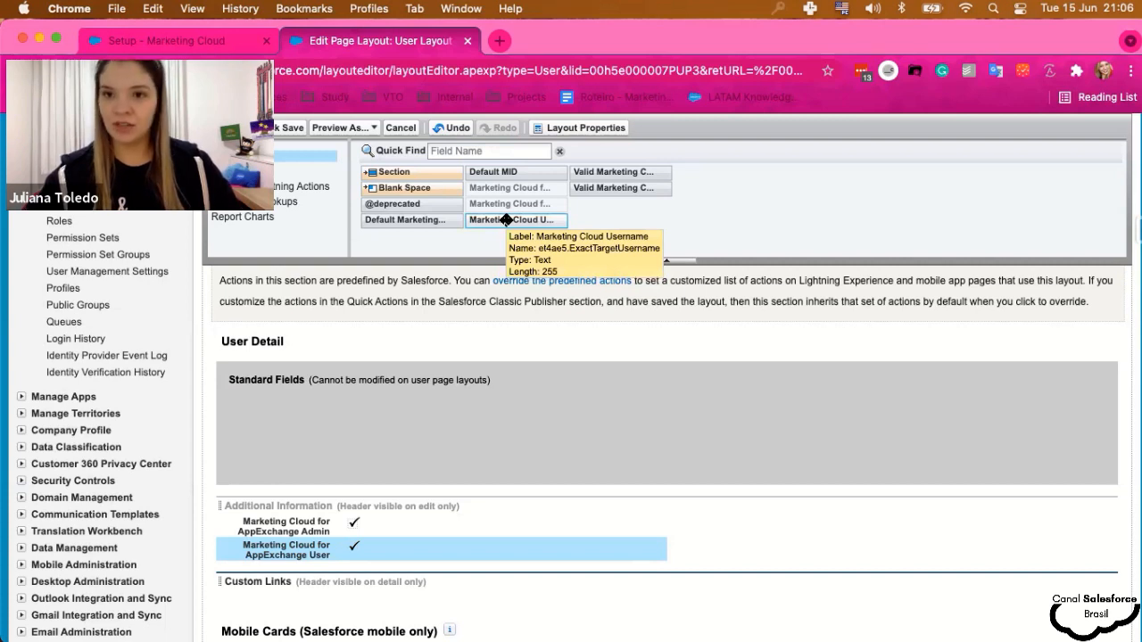
scroll(430, 326, down, 1)
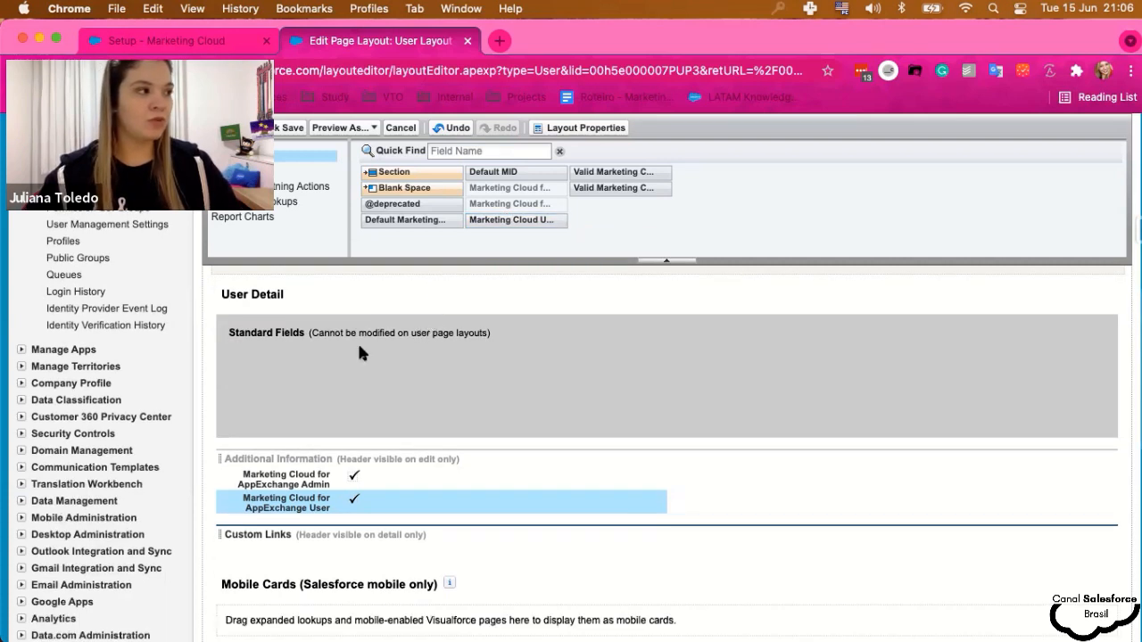
scroll(360, 353, down, 3)
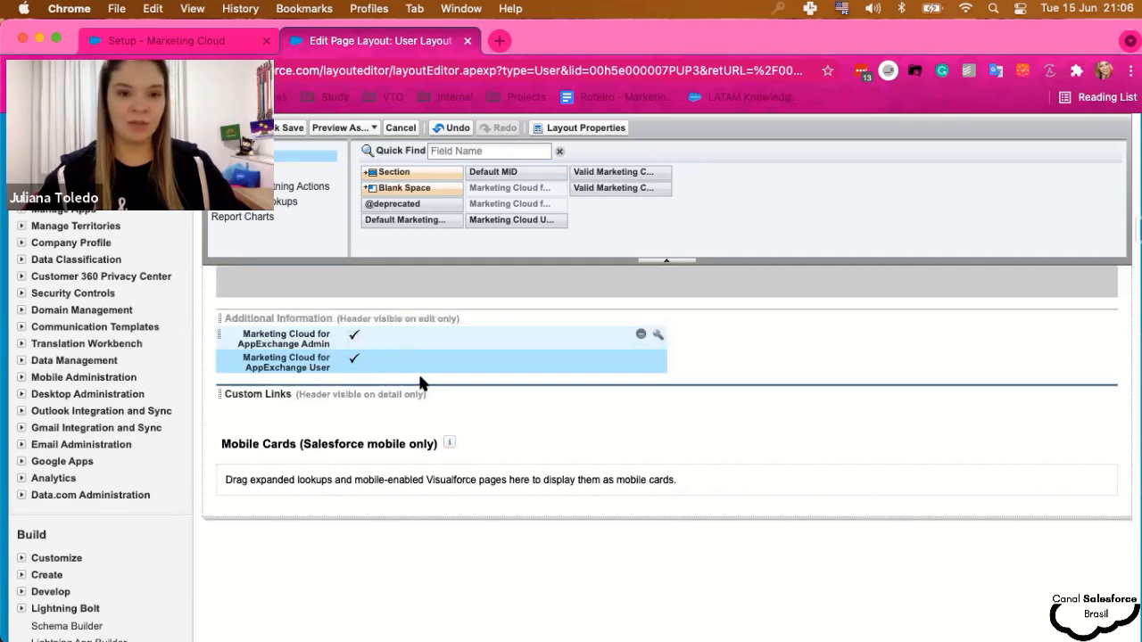
scroll(419, 379, up, 3)
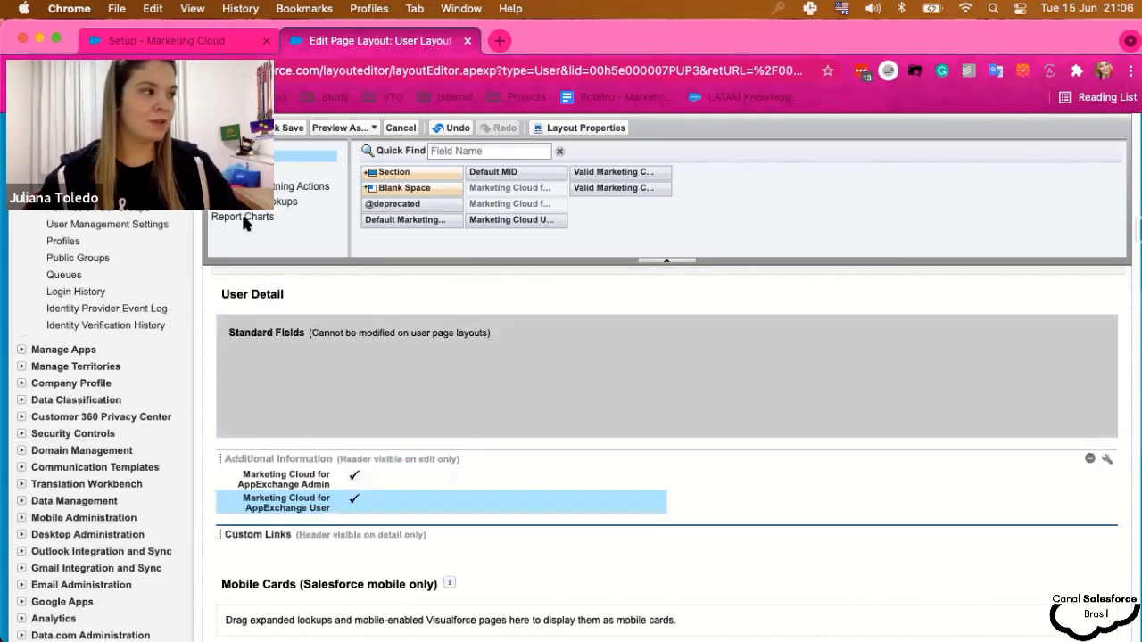
click(228, 128)
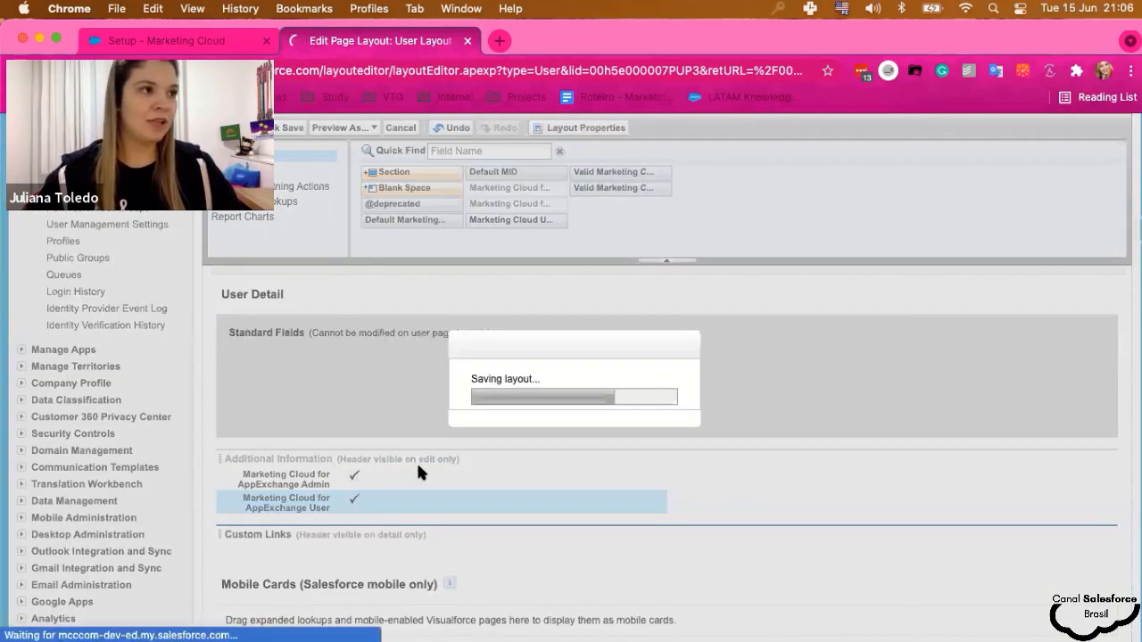
- Edit the user to tick Marketing Cloud for AppExchange Admin and User, then save
scroll(591, 495, down, 3)
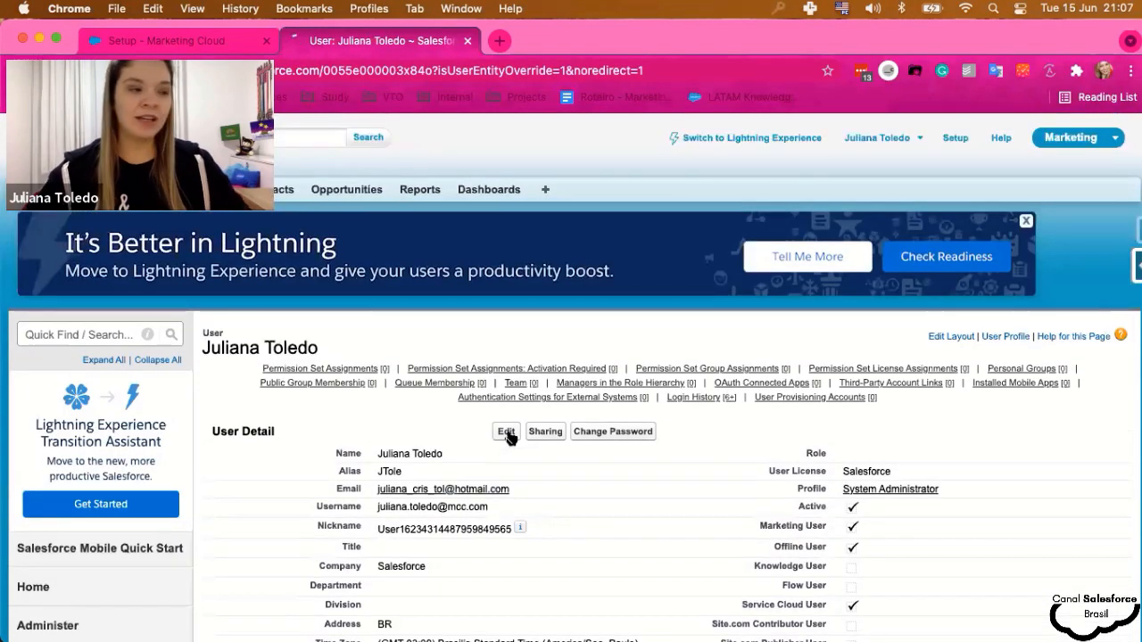
click(510, 436)
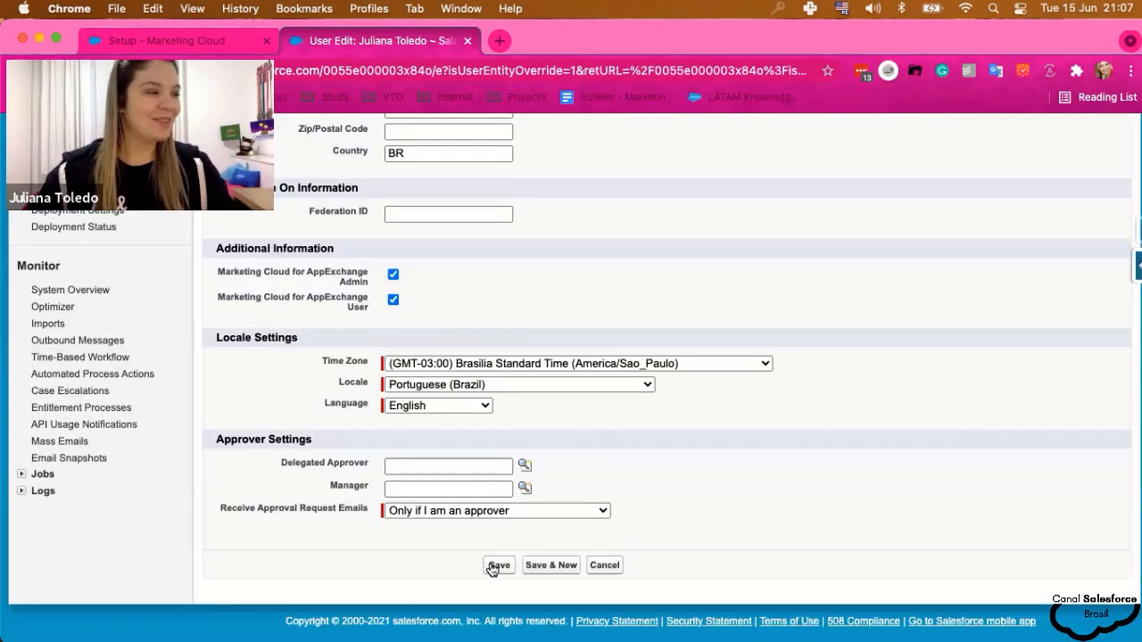
click(497, 565)
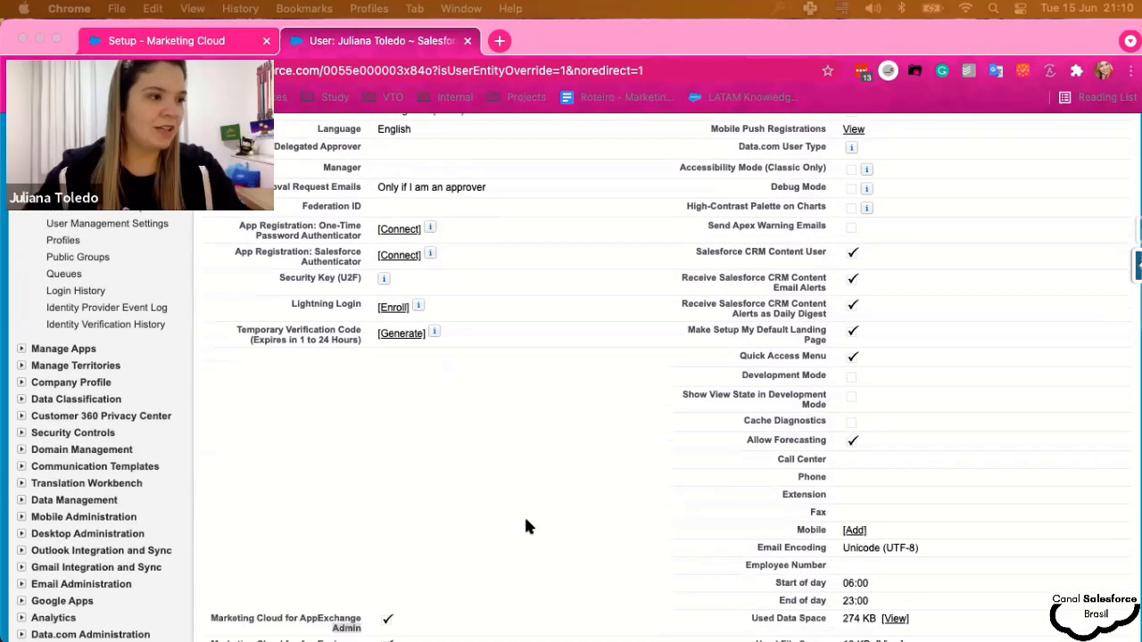
- Confirm both boxes are checked on the saved user record and return to the top
scroll(525, 527, down, 3)
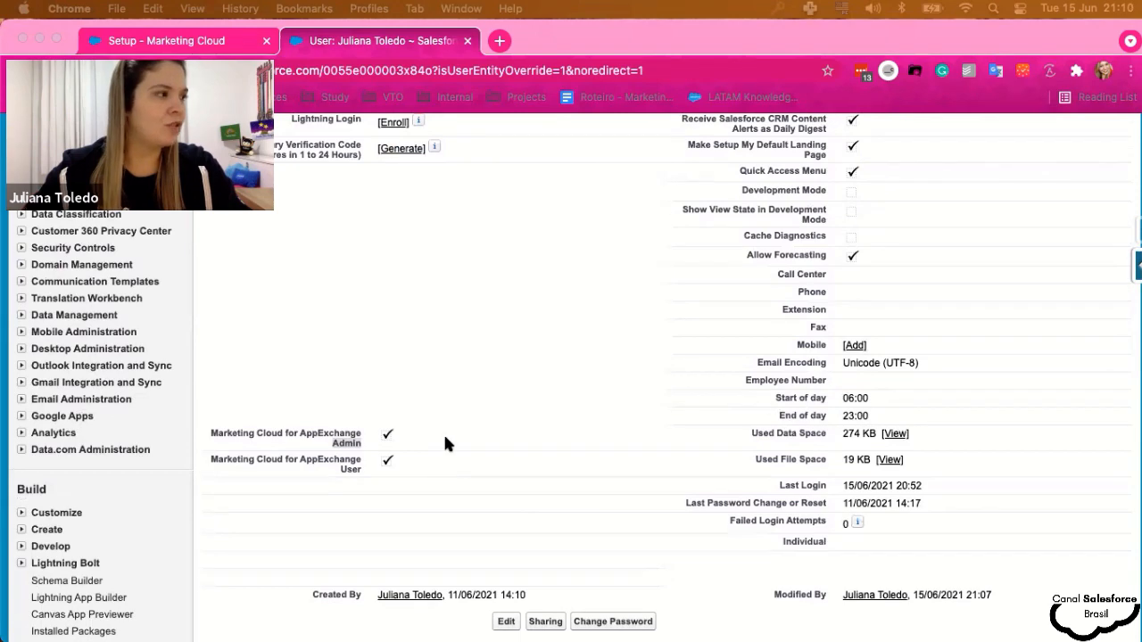
click(444, 437)
click(424, 445)
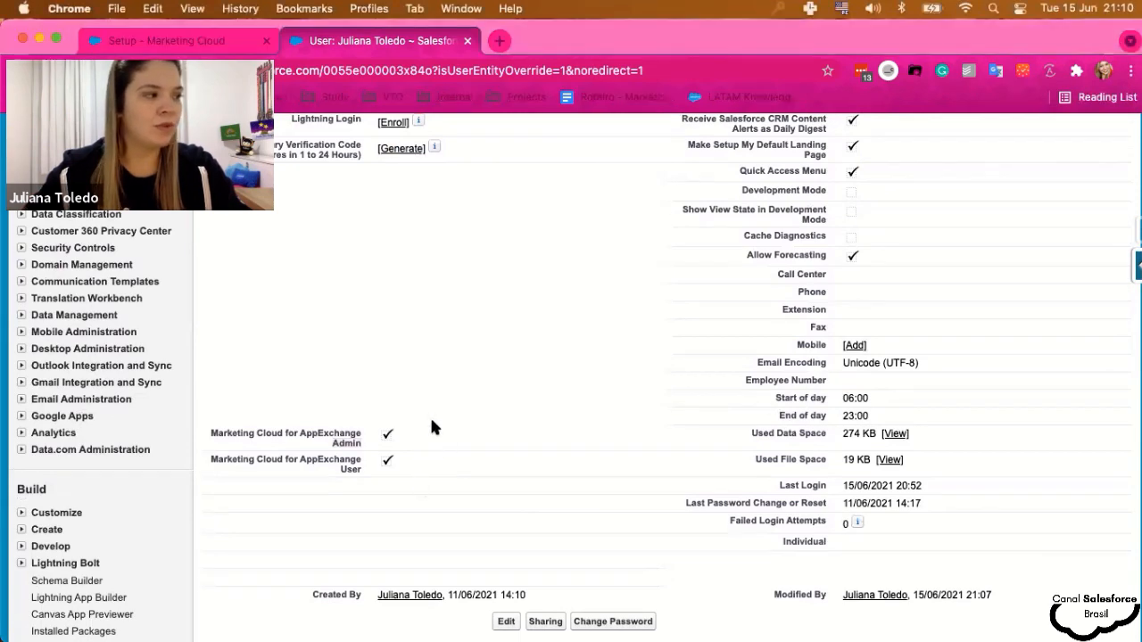
scroll(456, 451, up, 10)
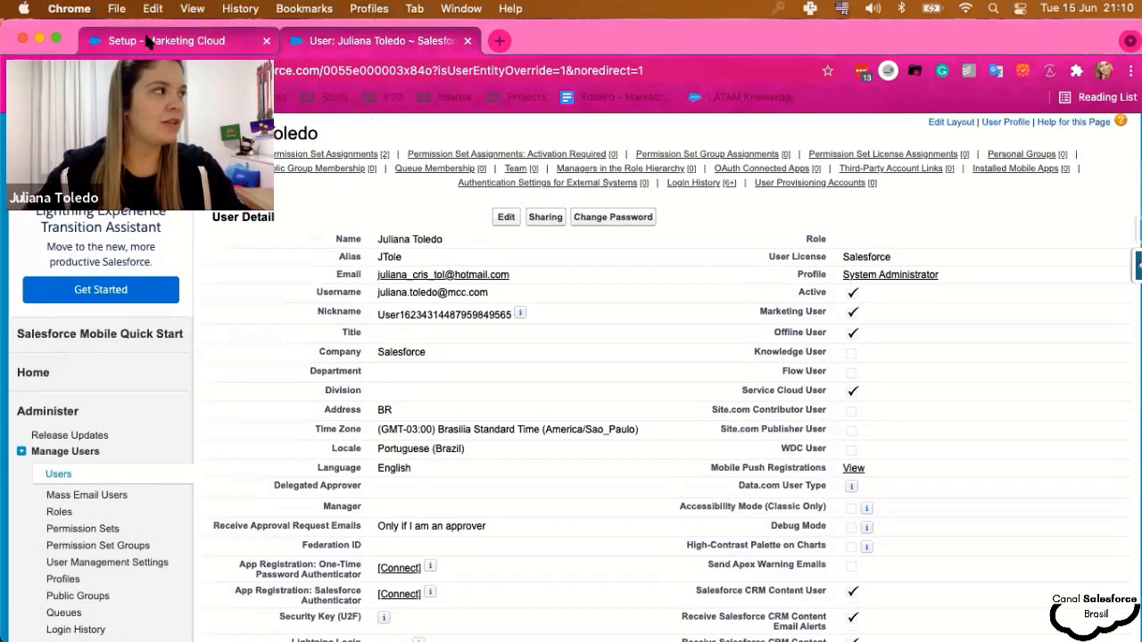
- Back in Marketing Cloud integration settings, leave Is Sandbox and Scope By User unchecked
click(149, 42)
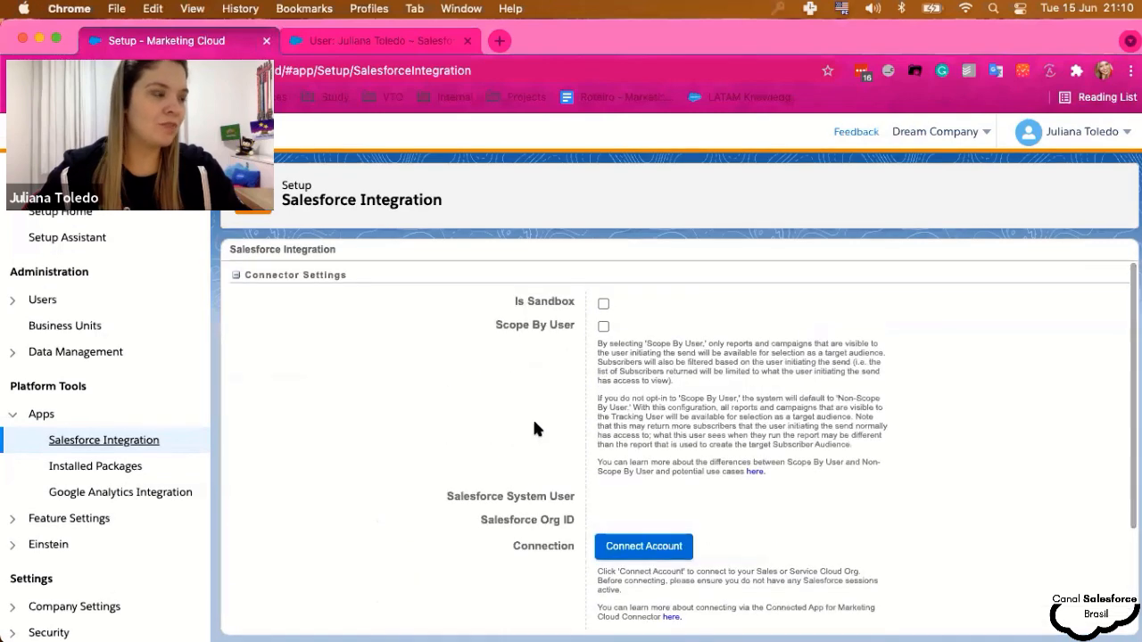
drag(512, 298, 575, 301)
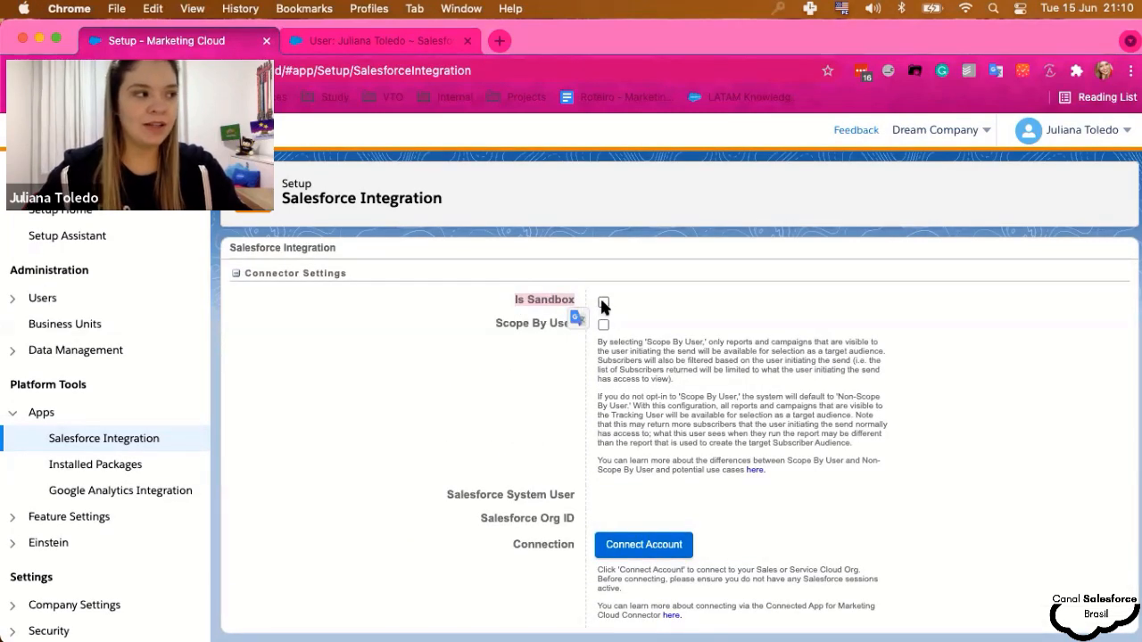
click(491, 325)
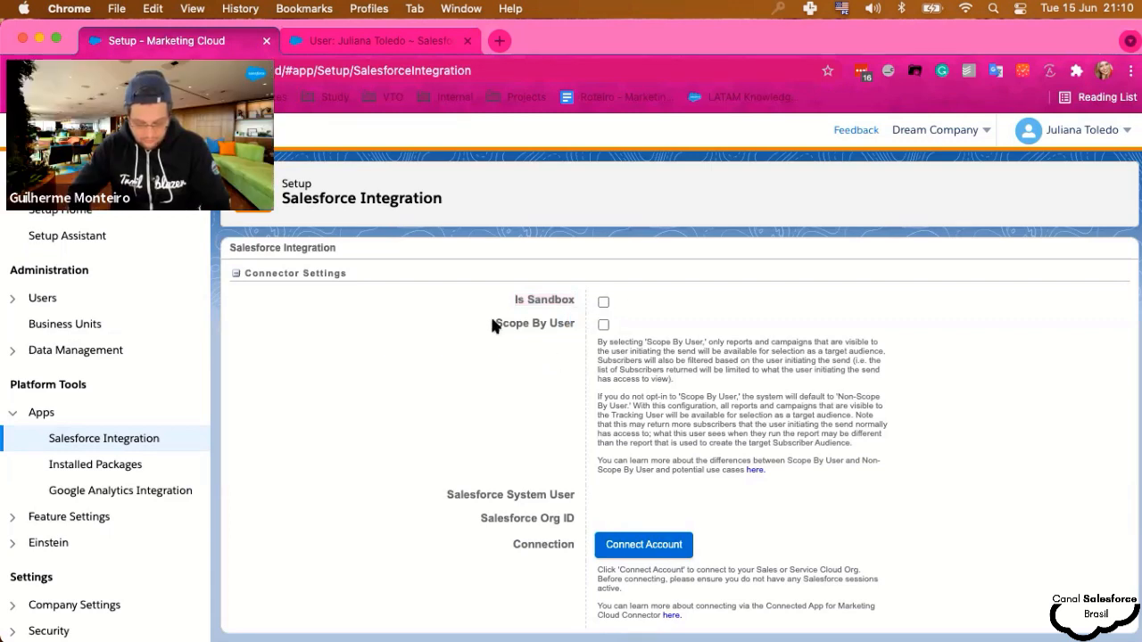
drag(493, 323, 565, 327)
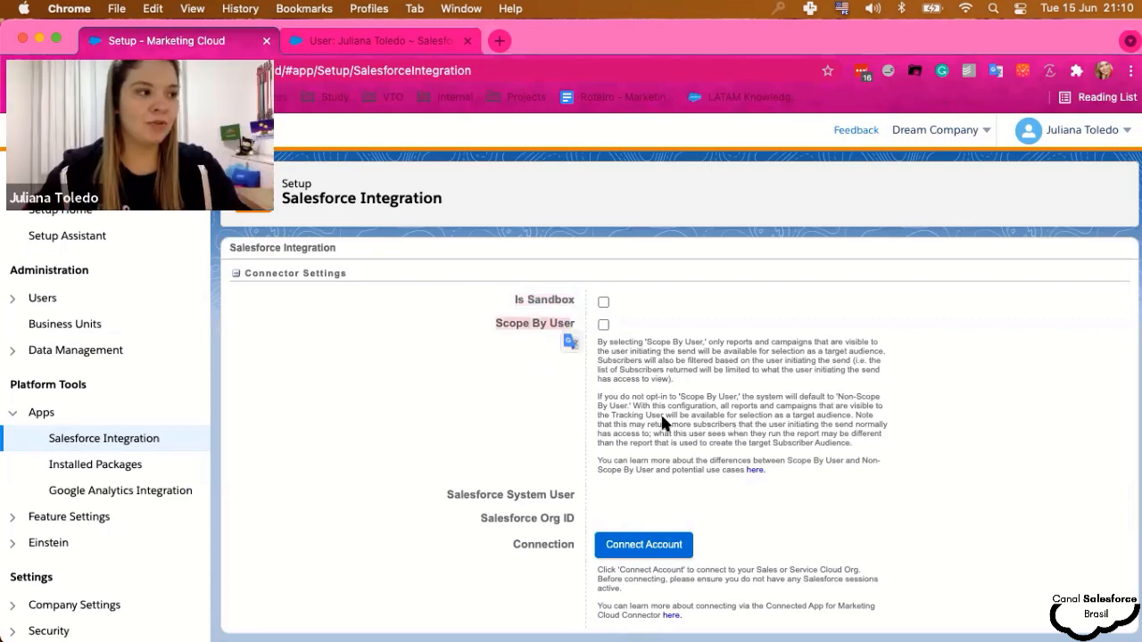
- Connect the account to the CRM org and accept the confirmation prompt
scroll(733, 419, down, 3)
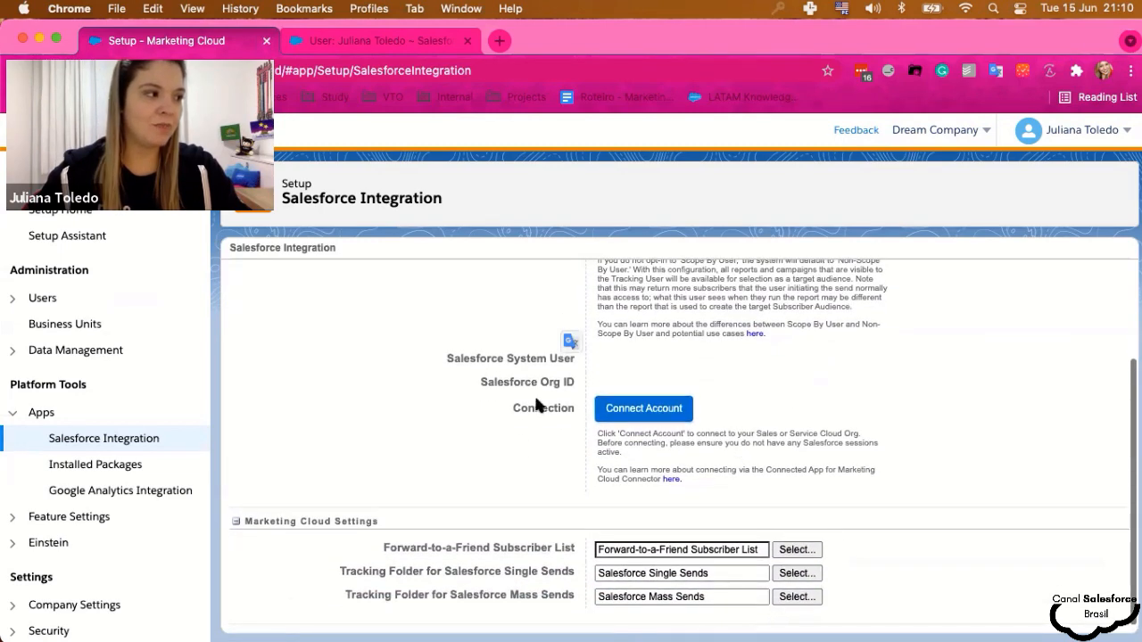
scroll(526, 428, up, 2)
click(642, 450)
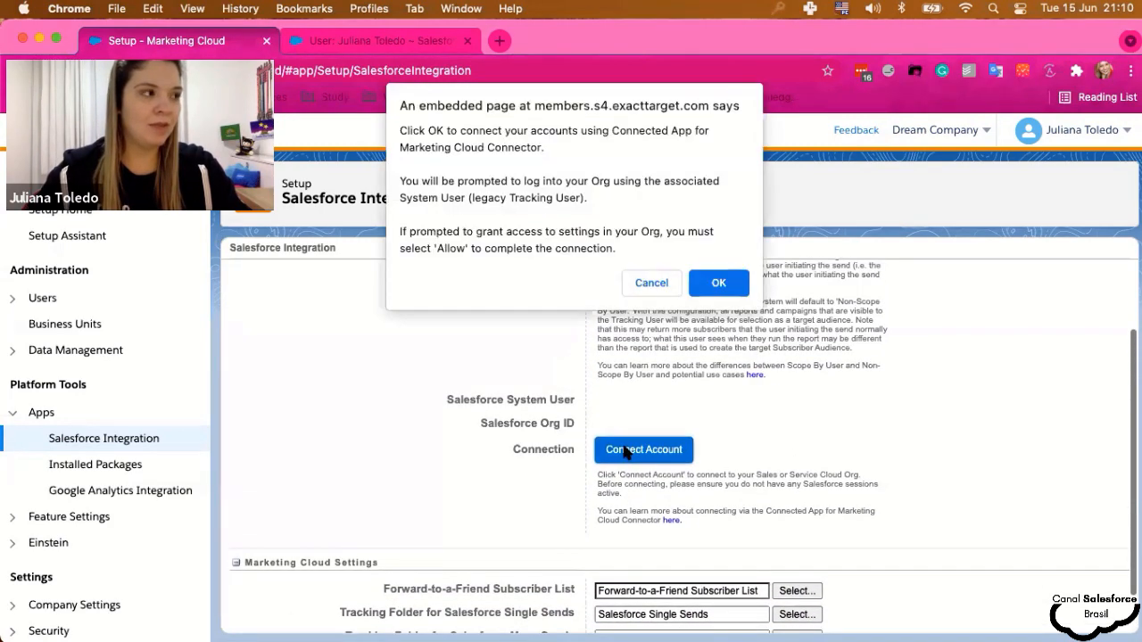
click(724, 280)
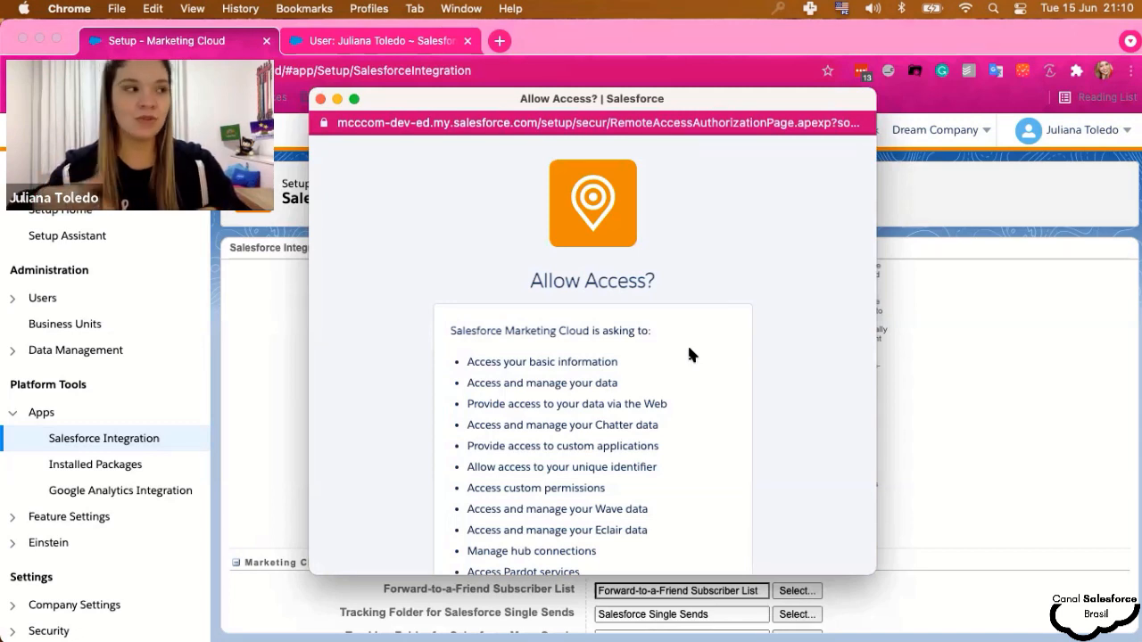
scroll(693, 386, down, 5)
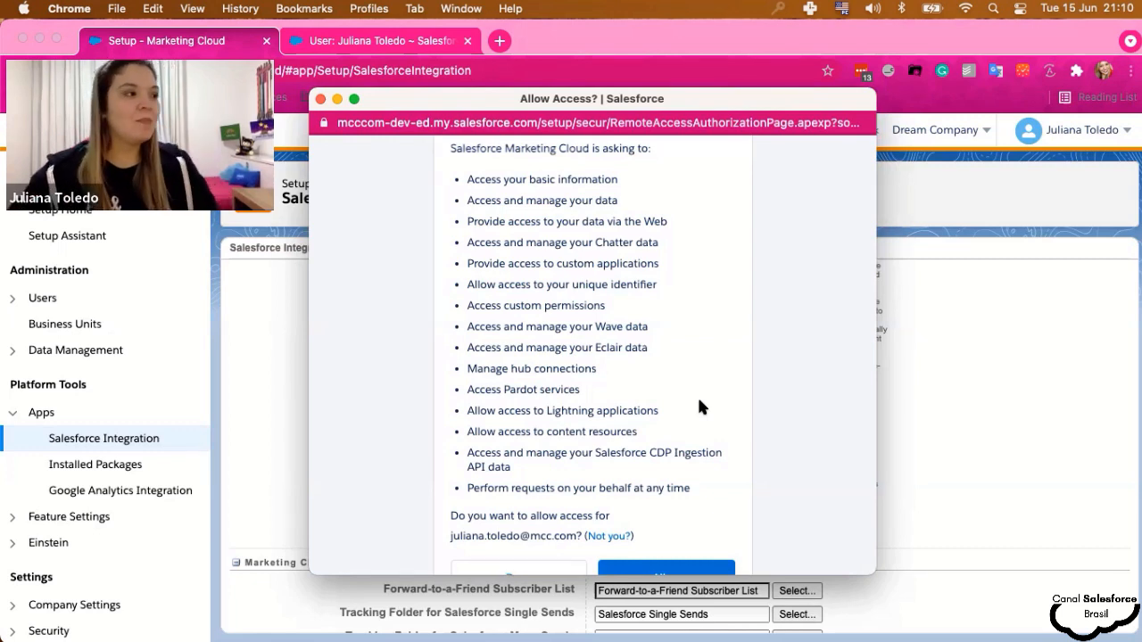
scroll(694, 395, up, 4)
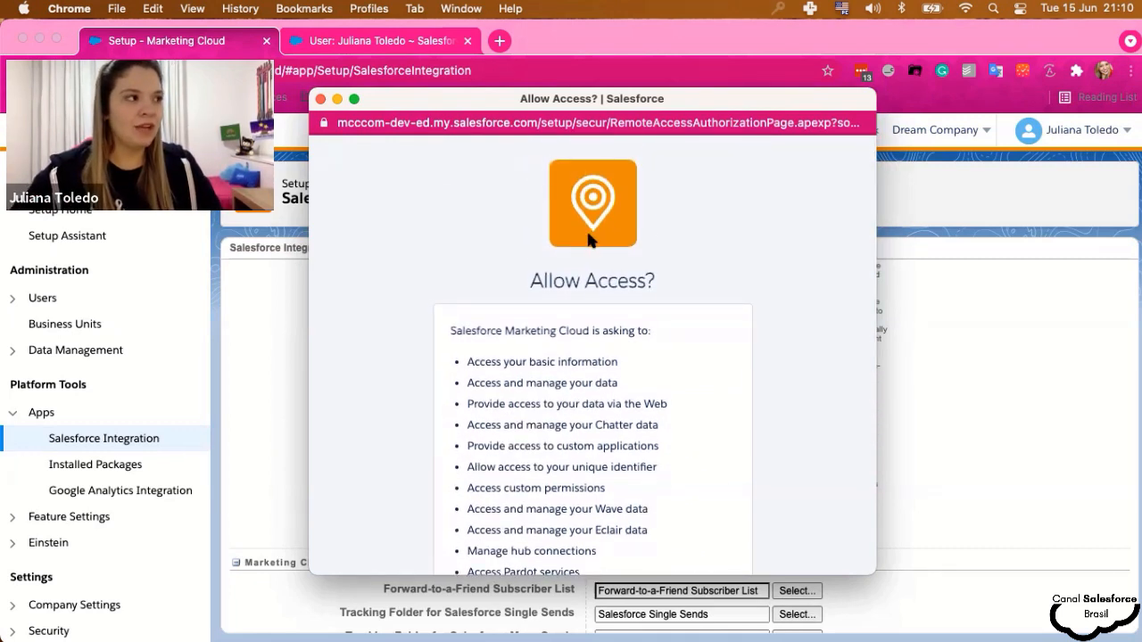
scroll(589, 268, down, 3)
scroll(612, 340, down, 4)
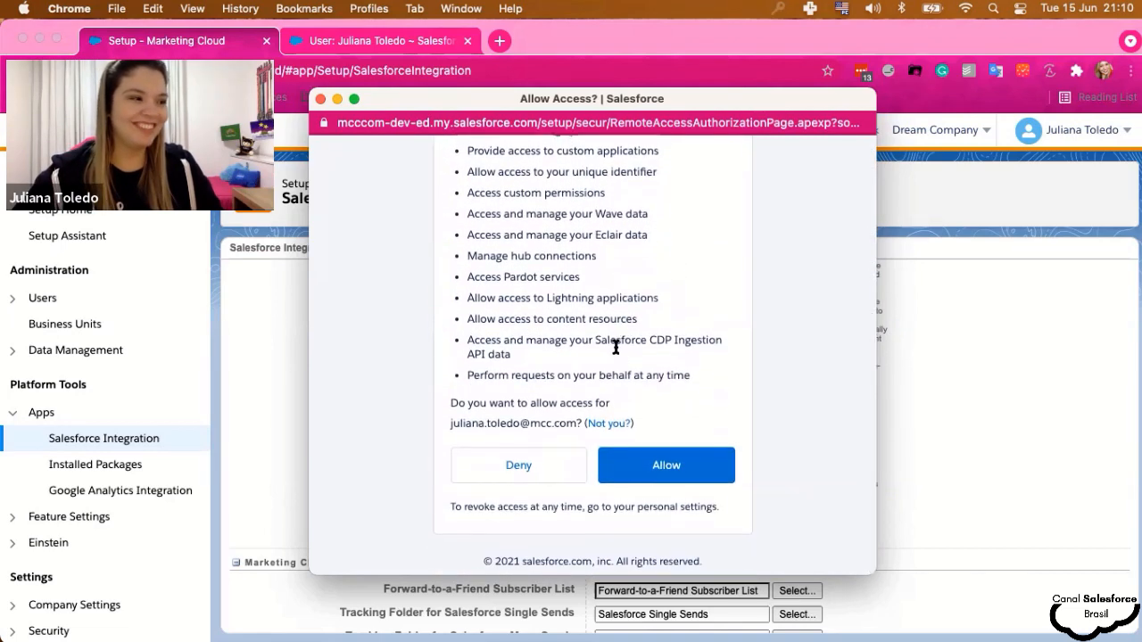
scroll(571, 366, up, 2)
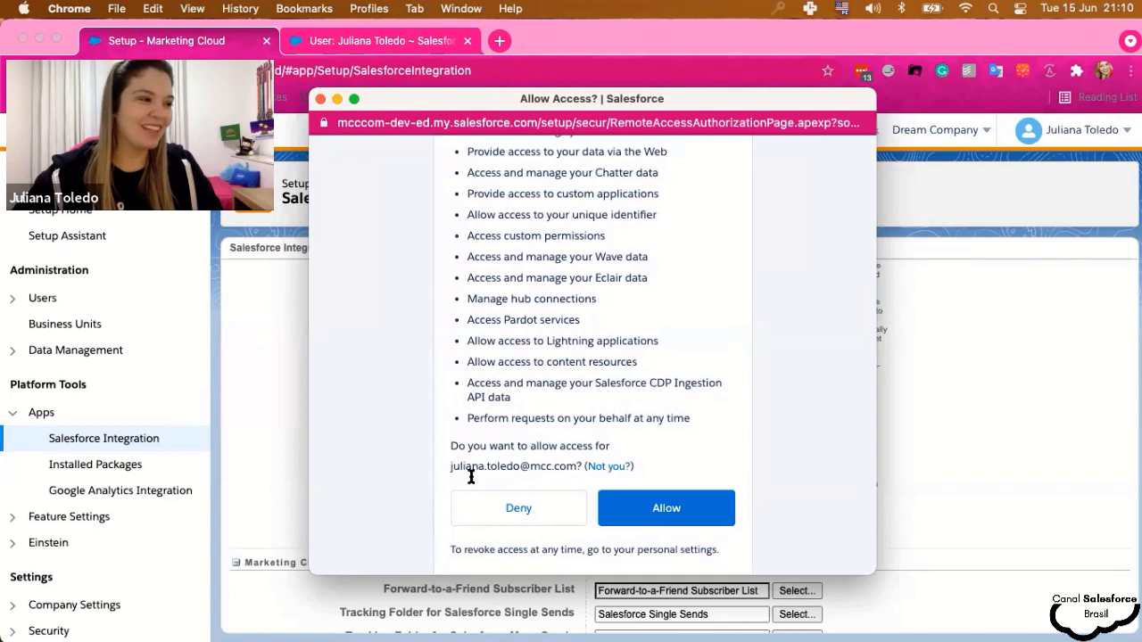
drag(449, 466, 580, 464)
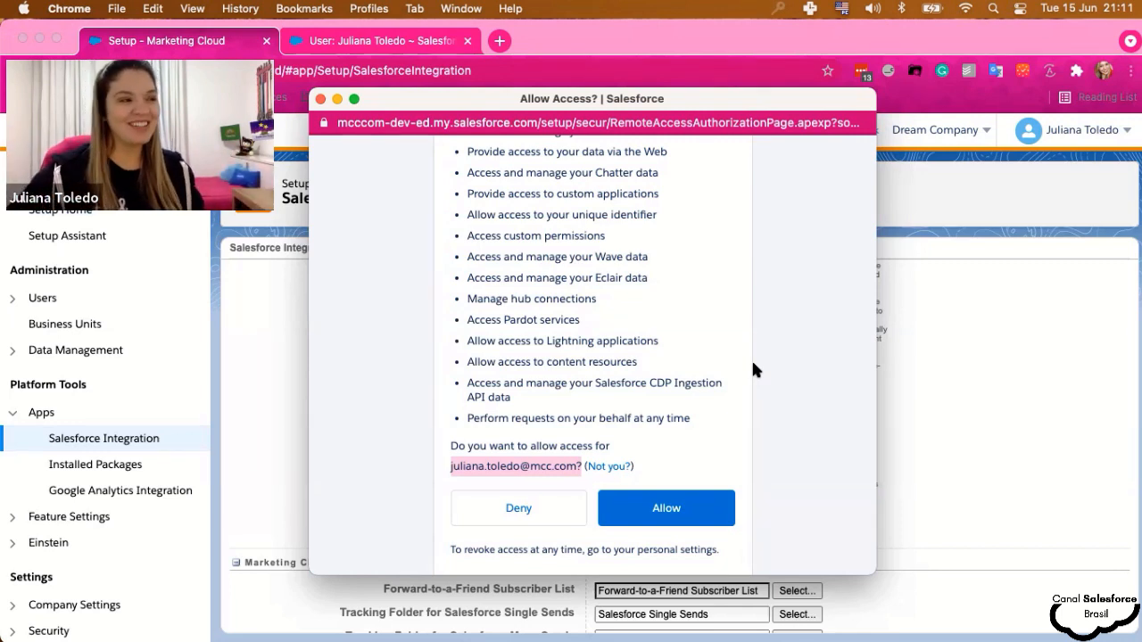
scroll(569, 397, down, 1)
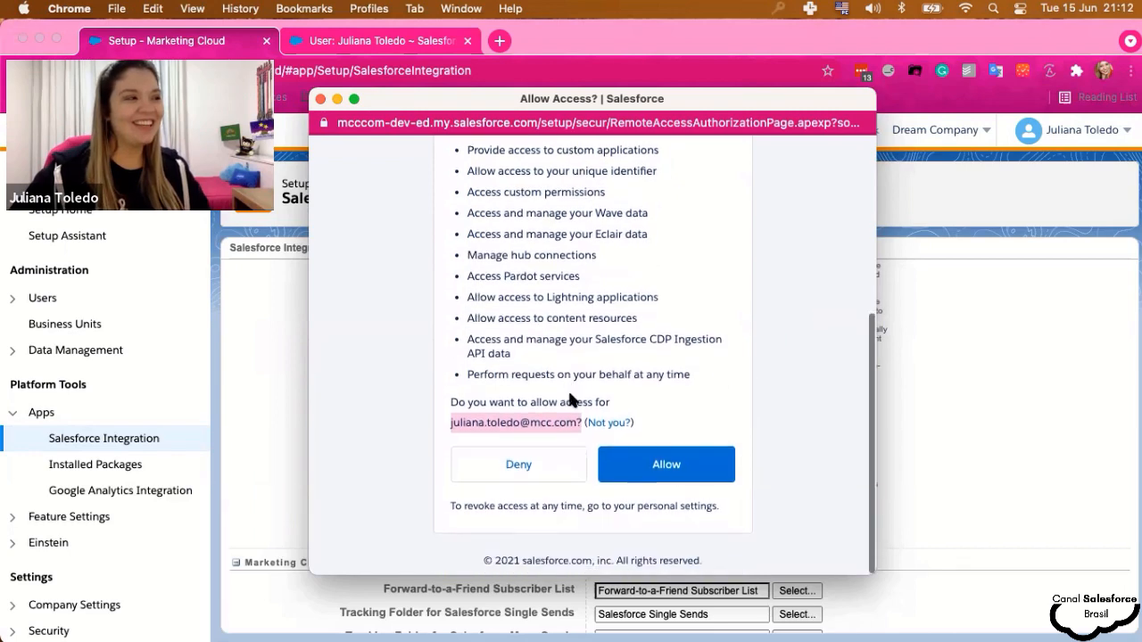
scroll(571, 399, up, 5)
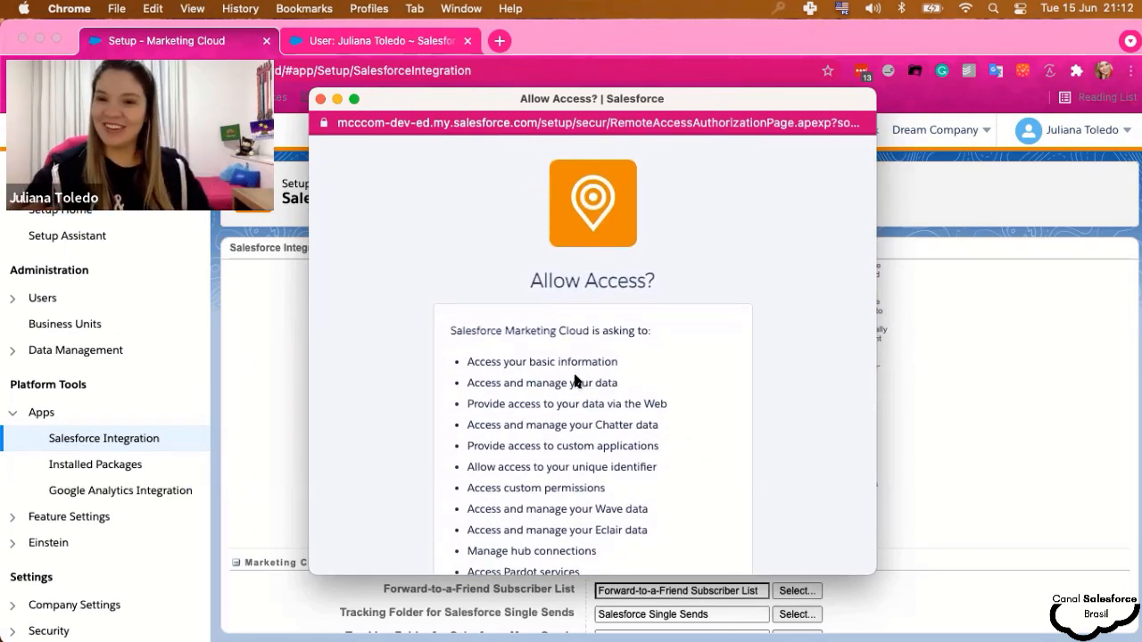
scroll(535, 400, down, 2)
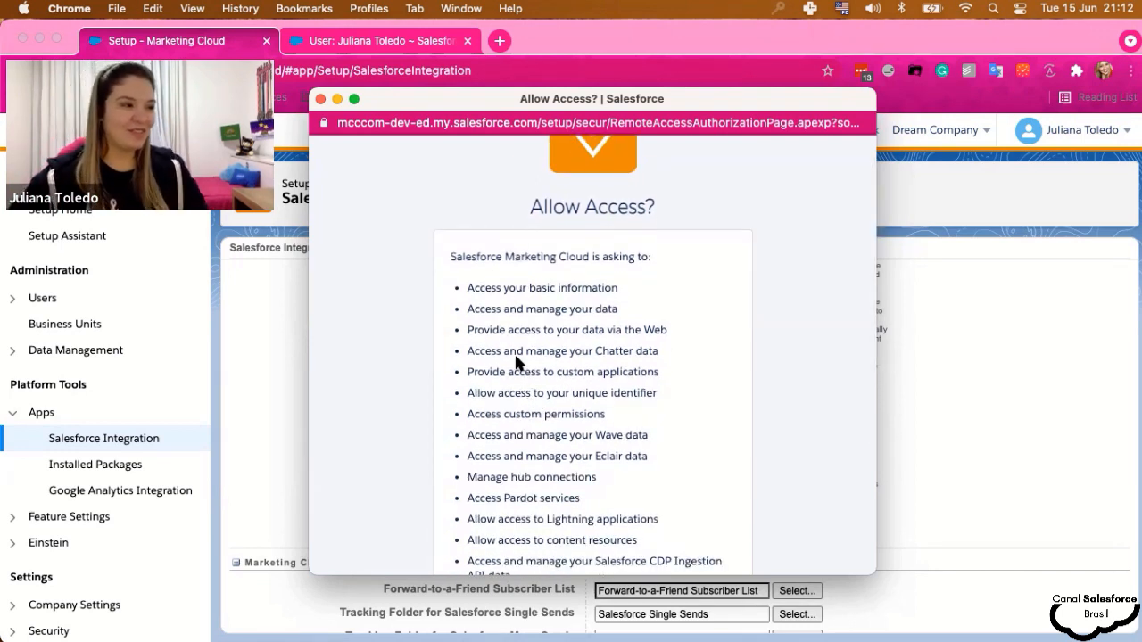
scroll(515, 360, down, 1)
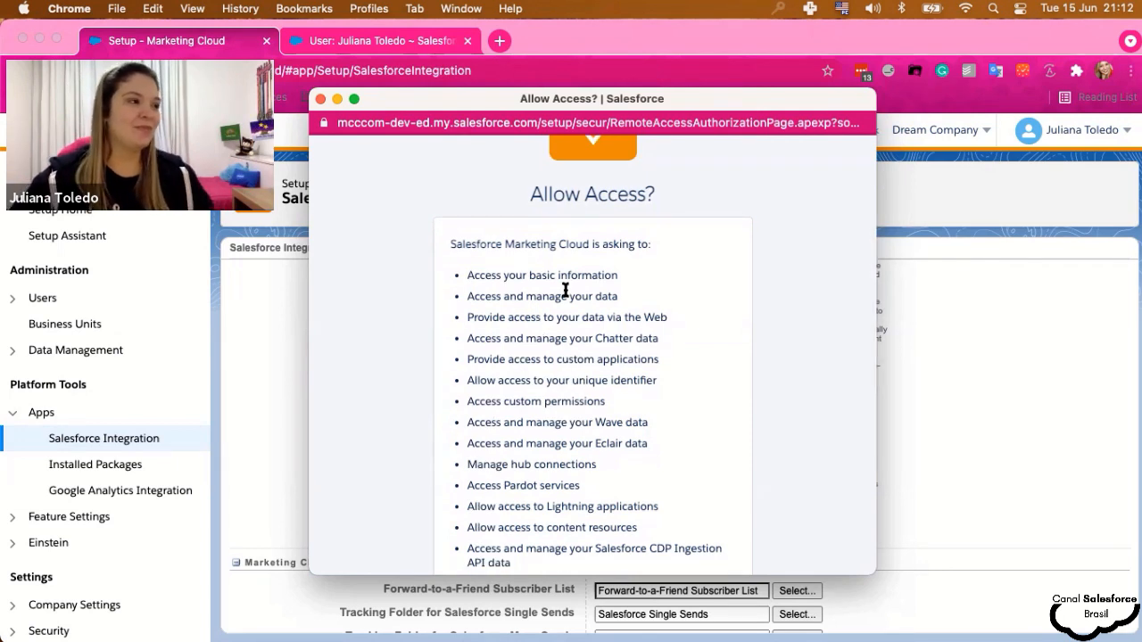
scroll(609, 395, down, 3)
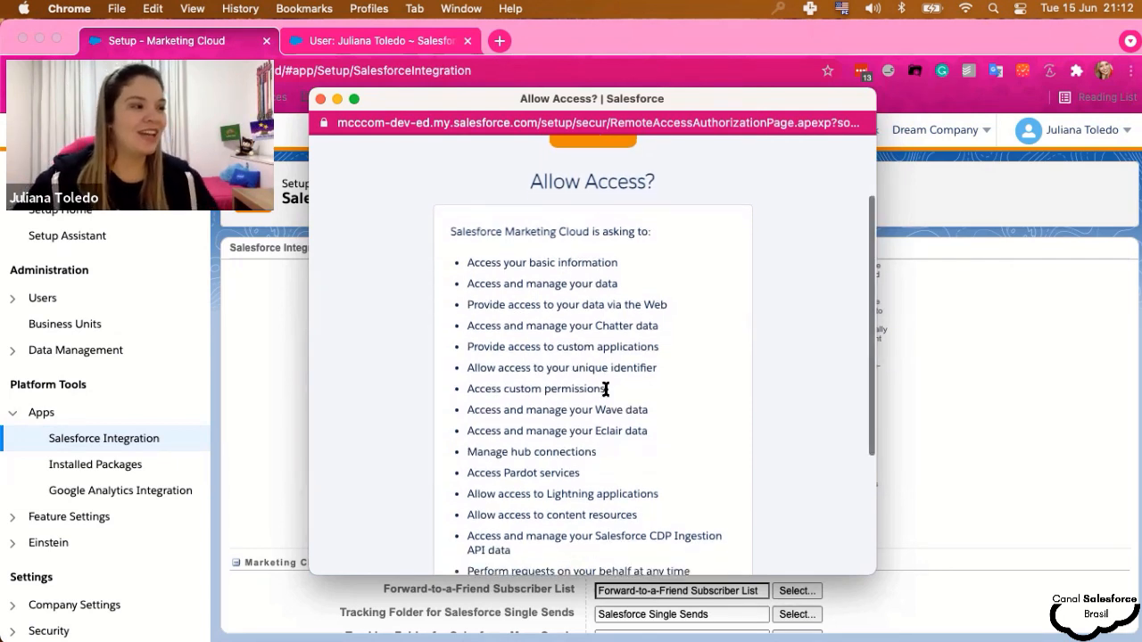
scroll(494, 463, down, 3)
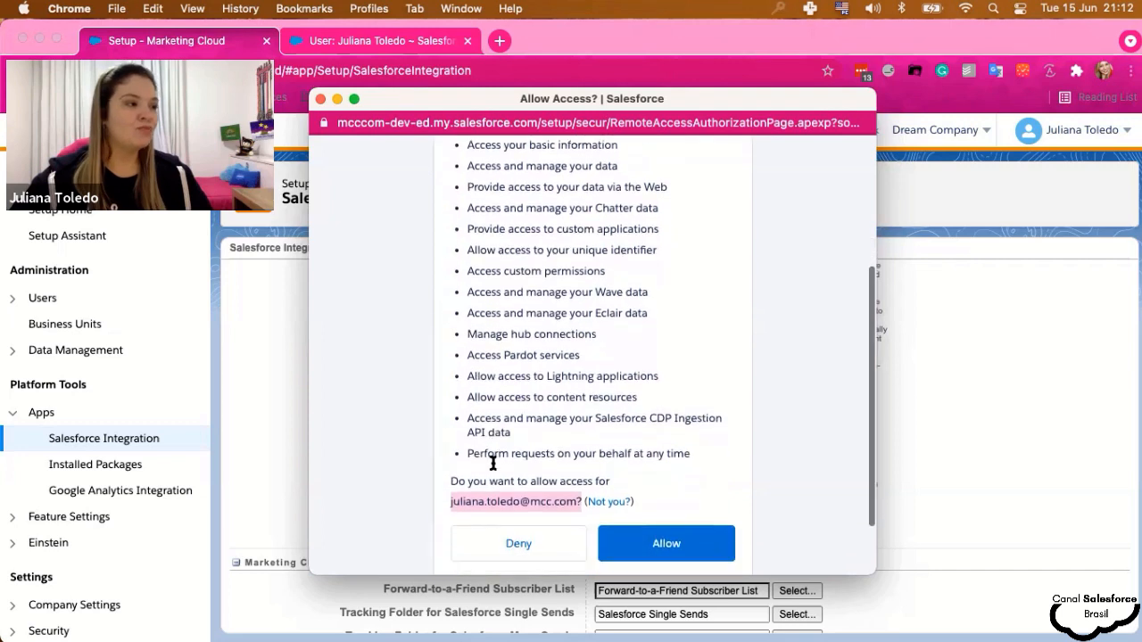
scroll(553, 459, down, 2)
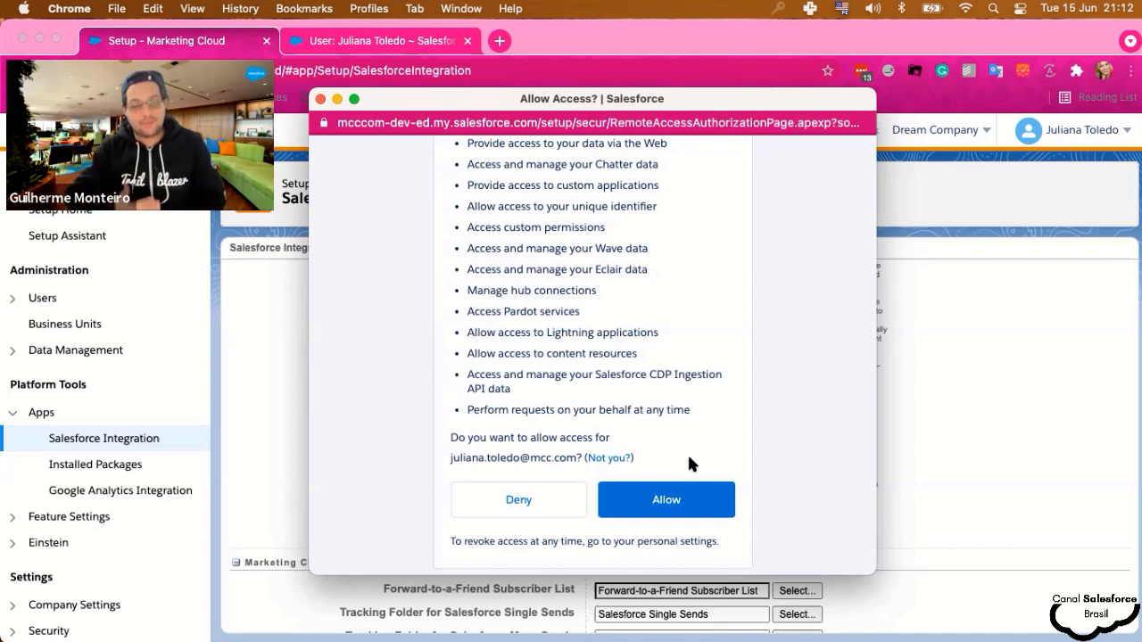
scroll(692, 460, down, 1)
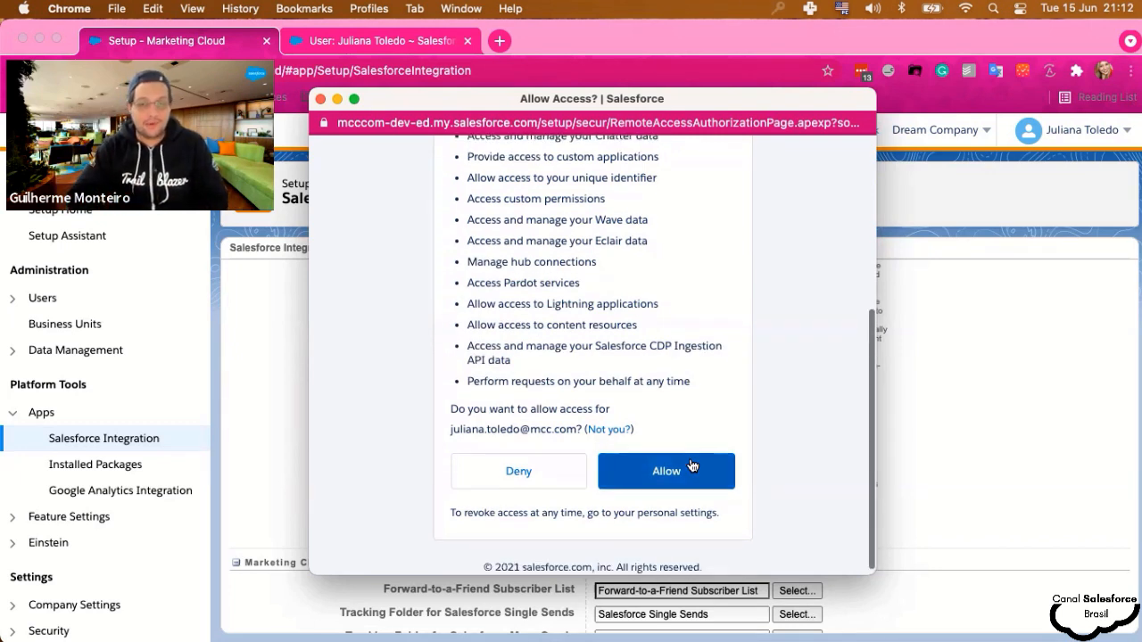
scroll(770, 447, down, 1)
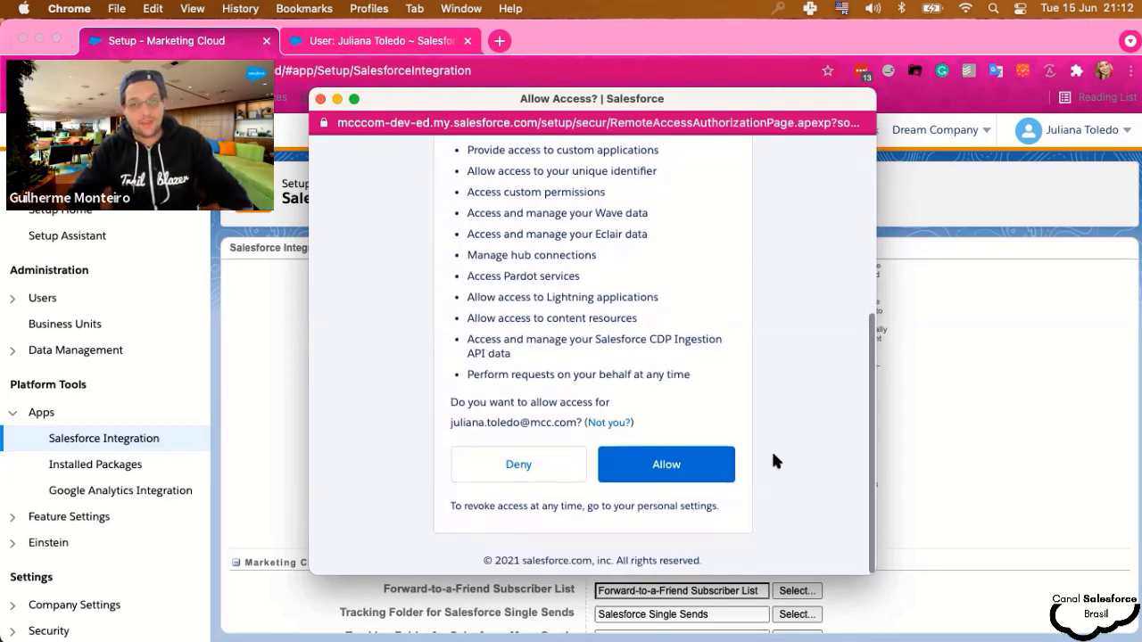
click(654, 474)
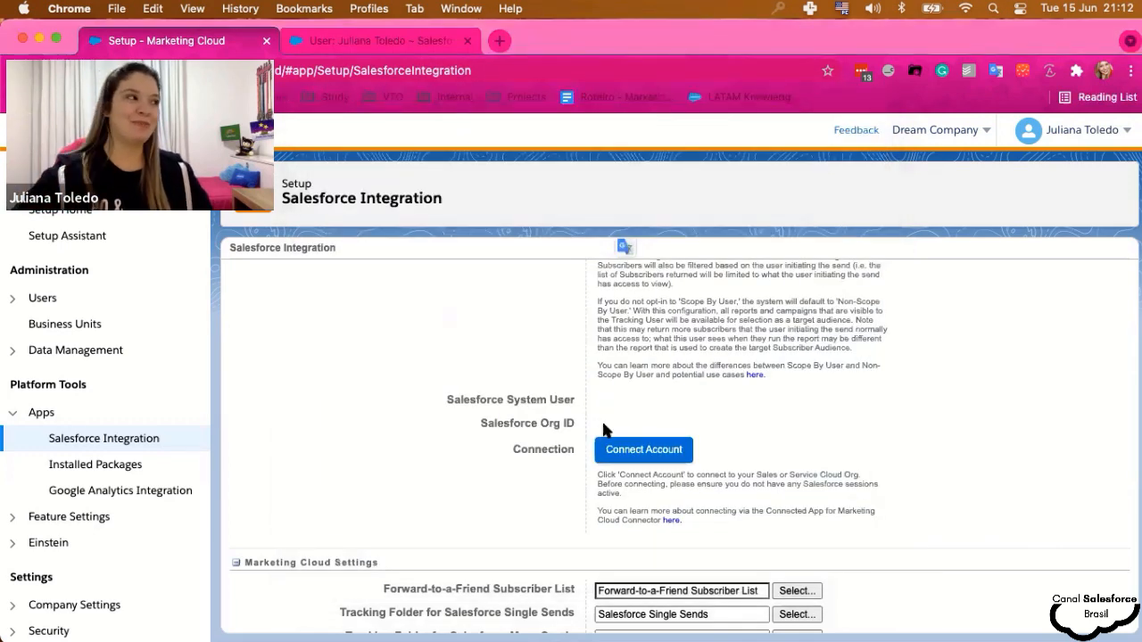
scroll(660, 464, up, 2)
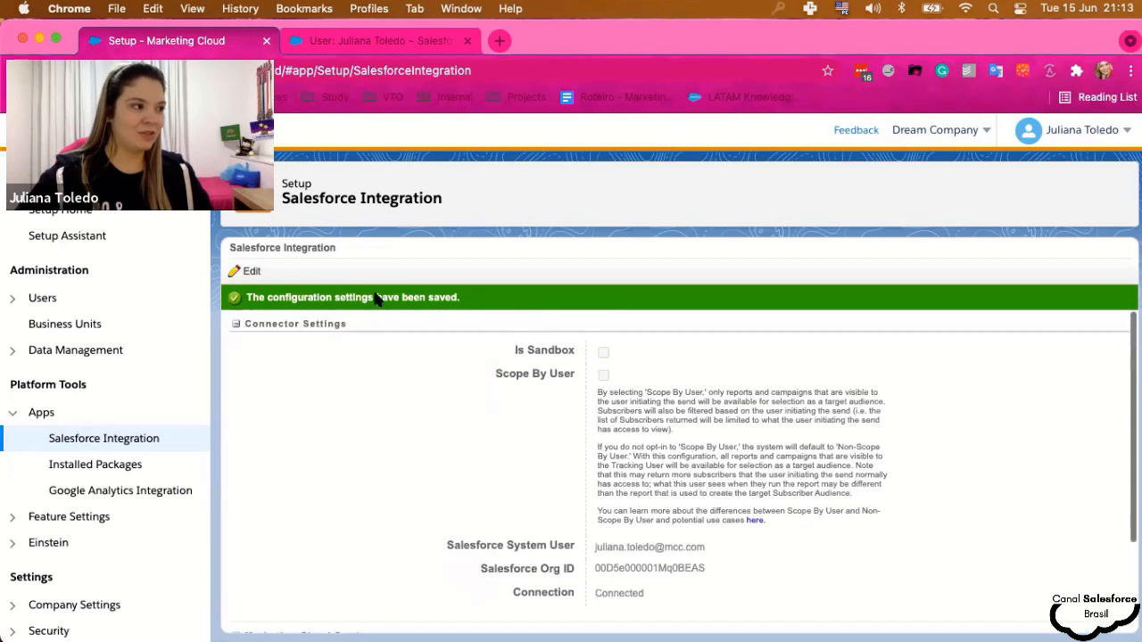
scroll(562, 437, down, 1)
scroll(616, 497, down, 1)
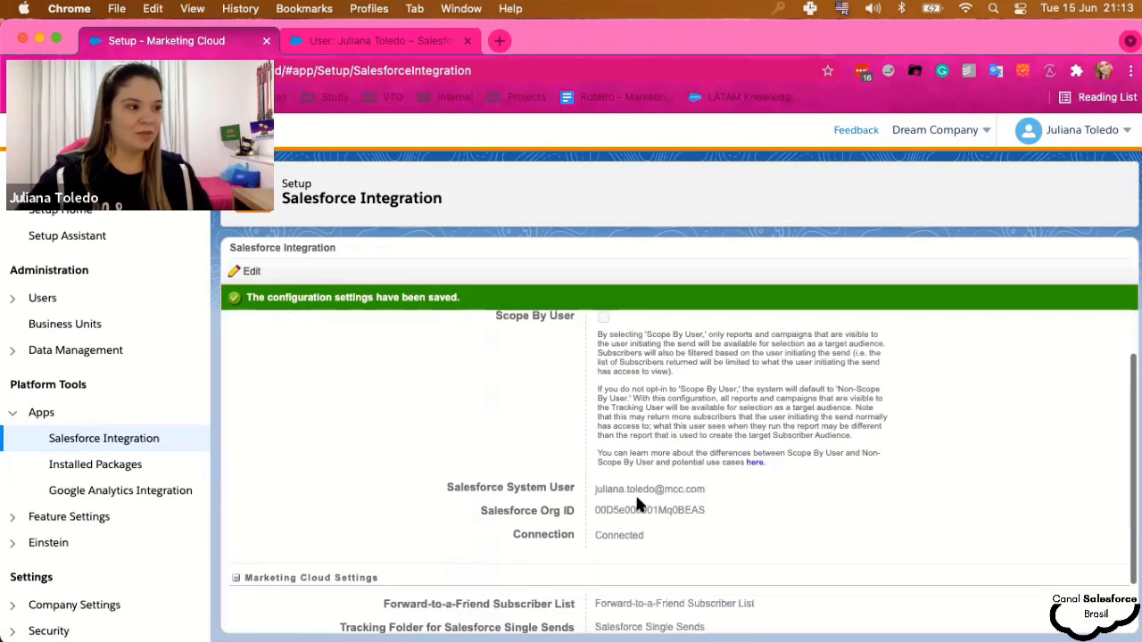
drag(593, 489, 694, 491)
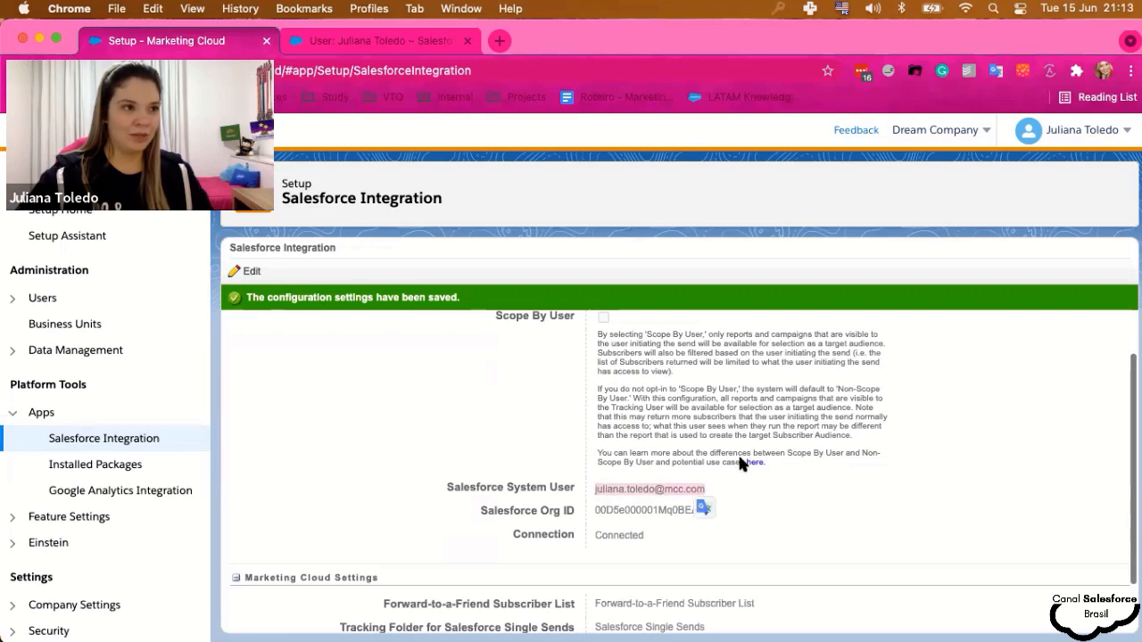
scroll(620, 502, down, 1)
click(575, 492)
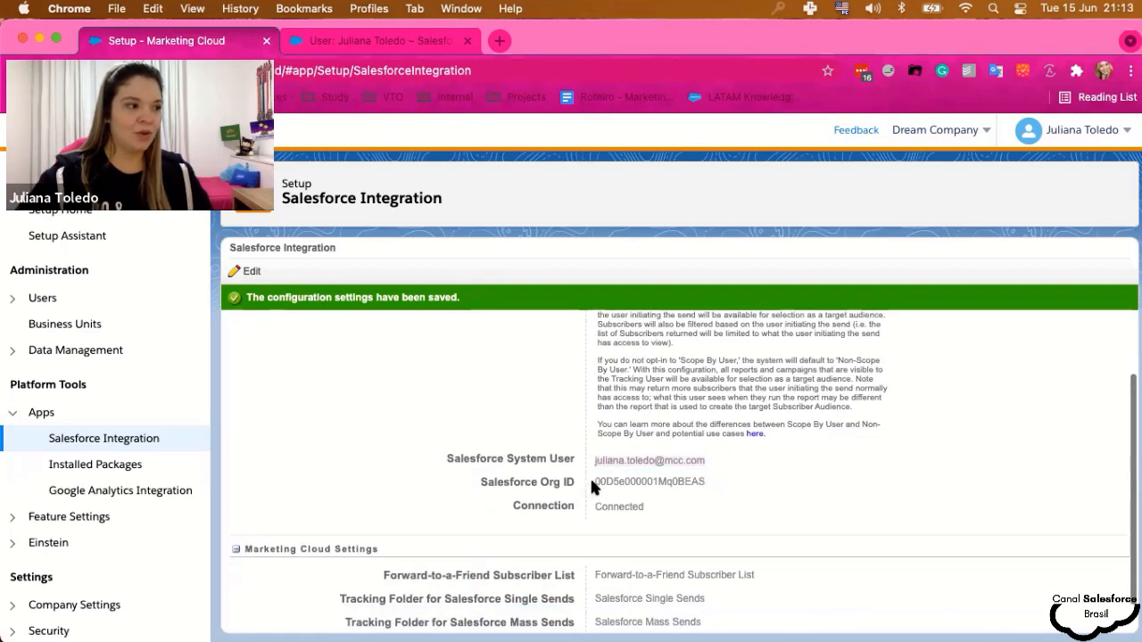
drag(592, 481, 713, 482)
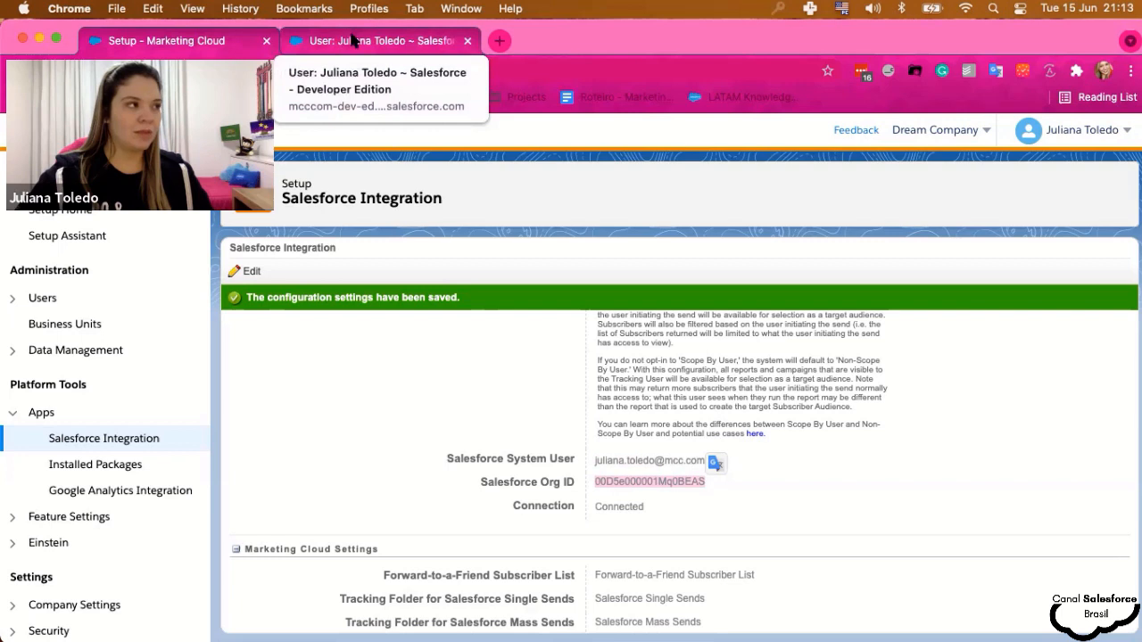
scroll(561, 458, down, 1)
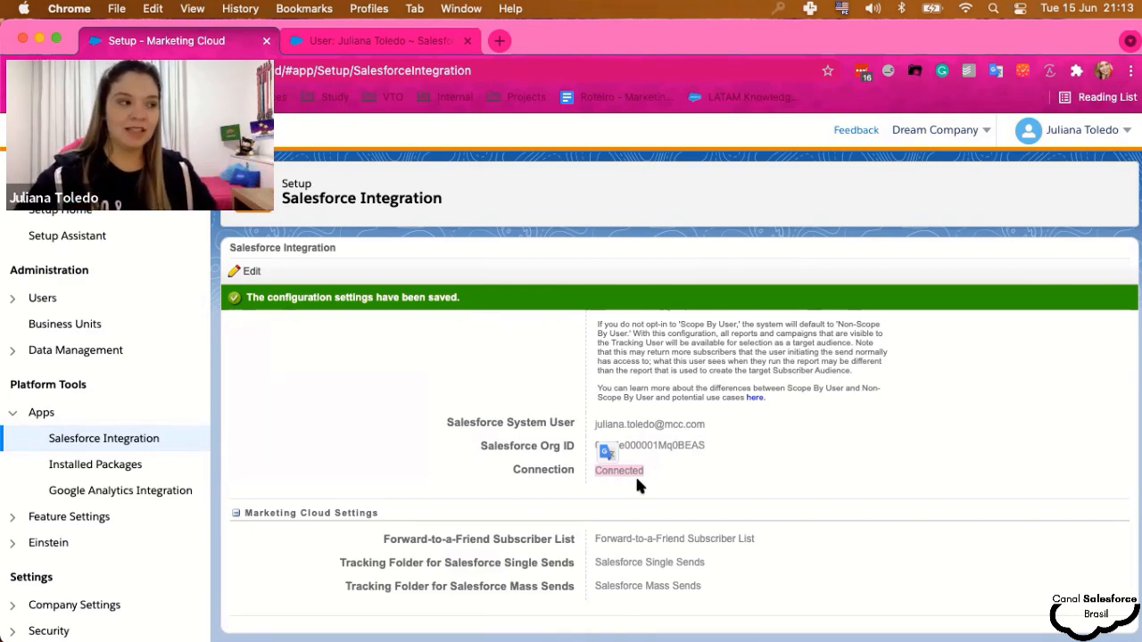
scroll(743, 471, up, 3)
click(534, 438)
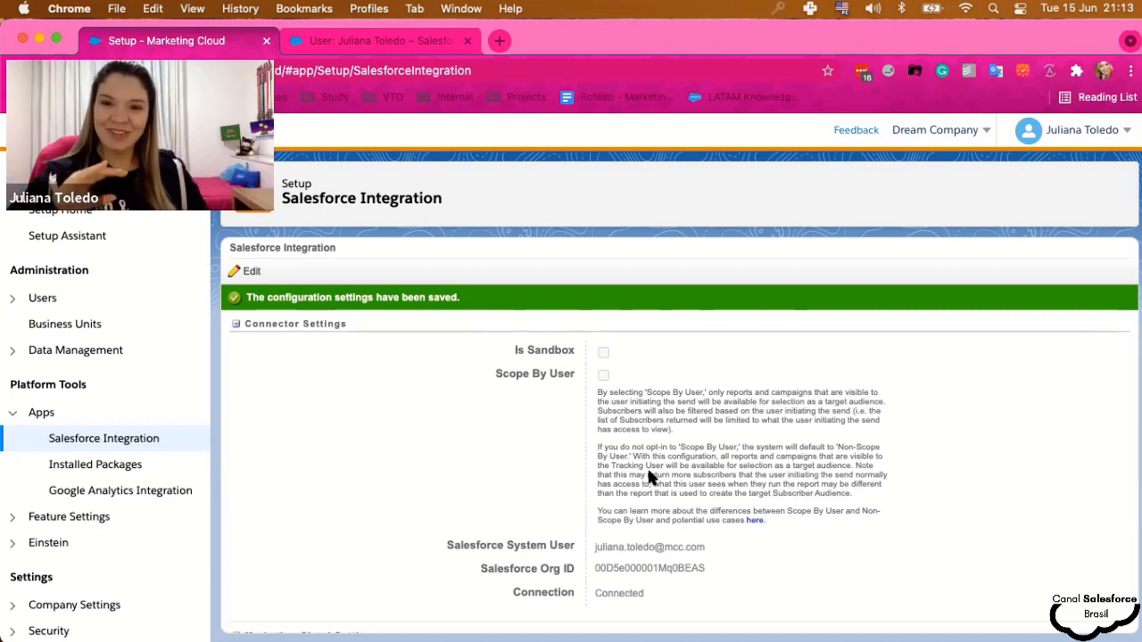
- Note the Salesforce System User email in the integration settings, then bring up the CRM user's record
scroll(648, 478, down, 3)
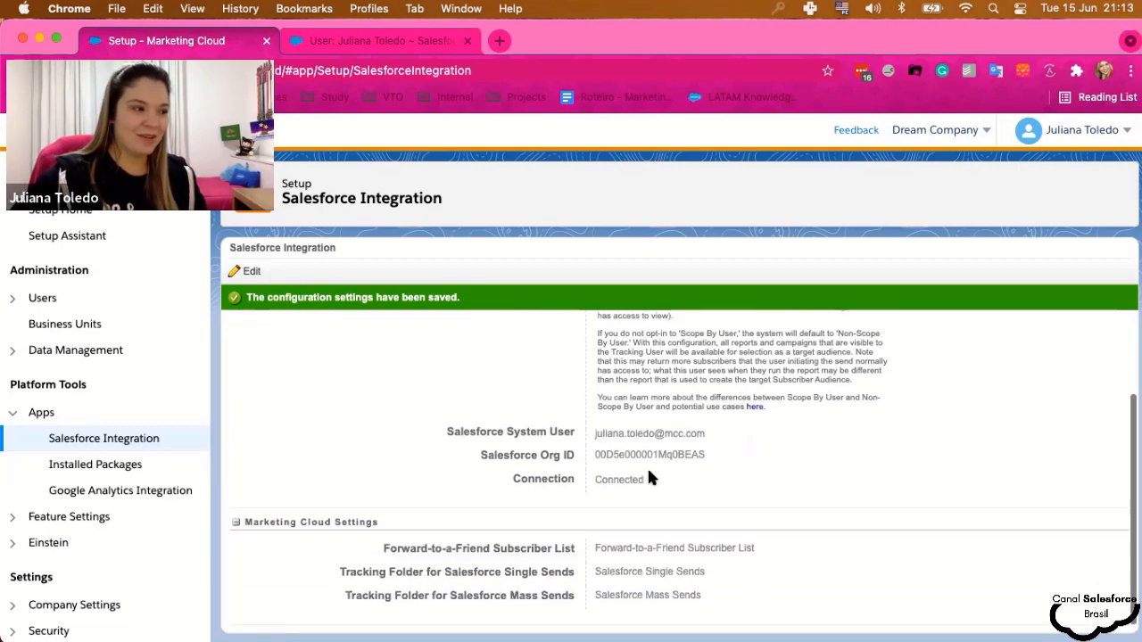
scroll(637, 526, up, 3)
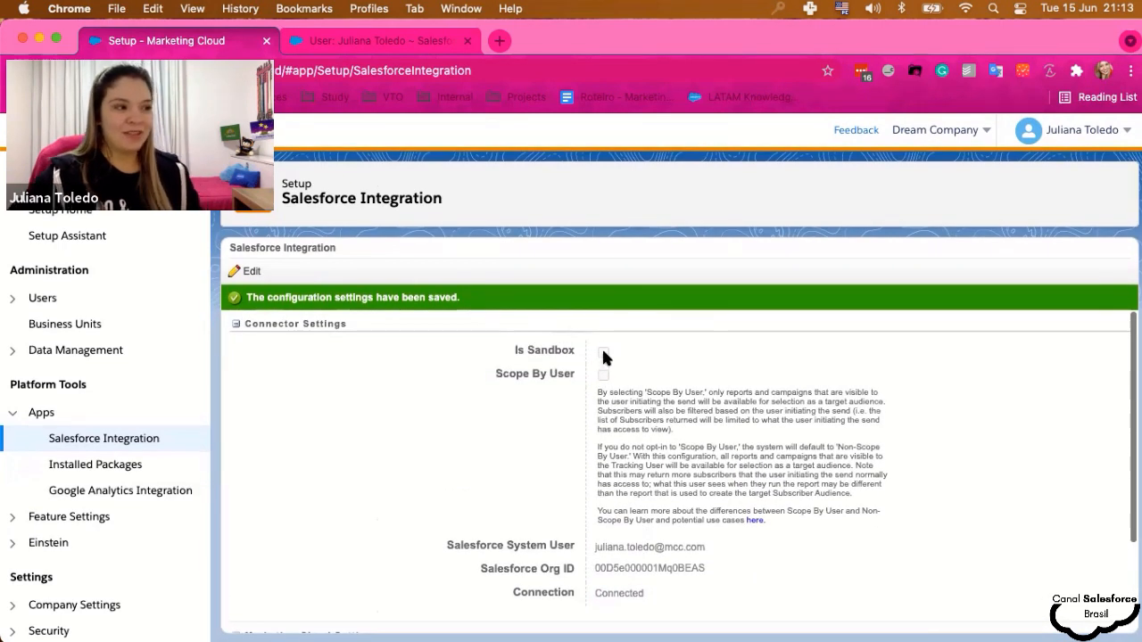
scroll(601, 355, down, 1)
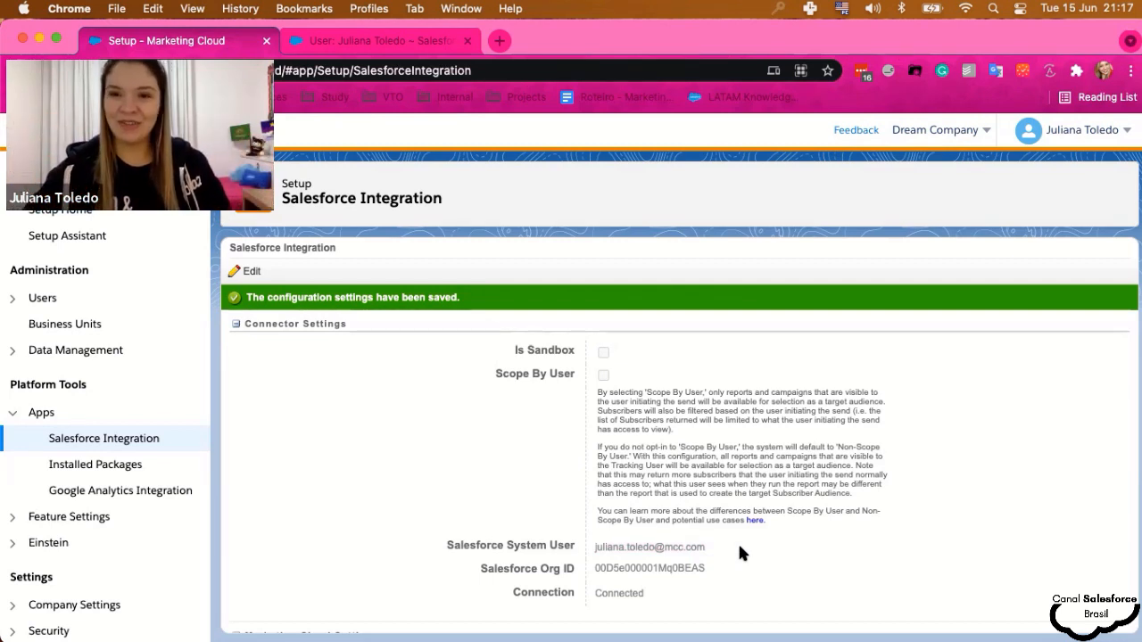
scroll(642, 530, down, 2)
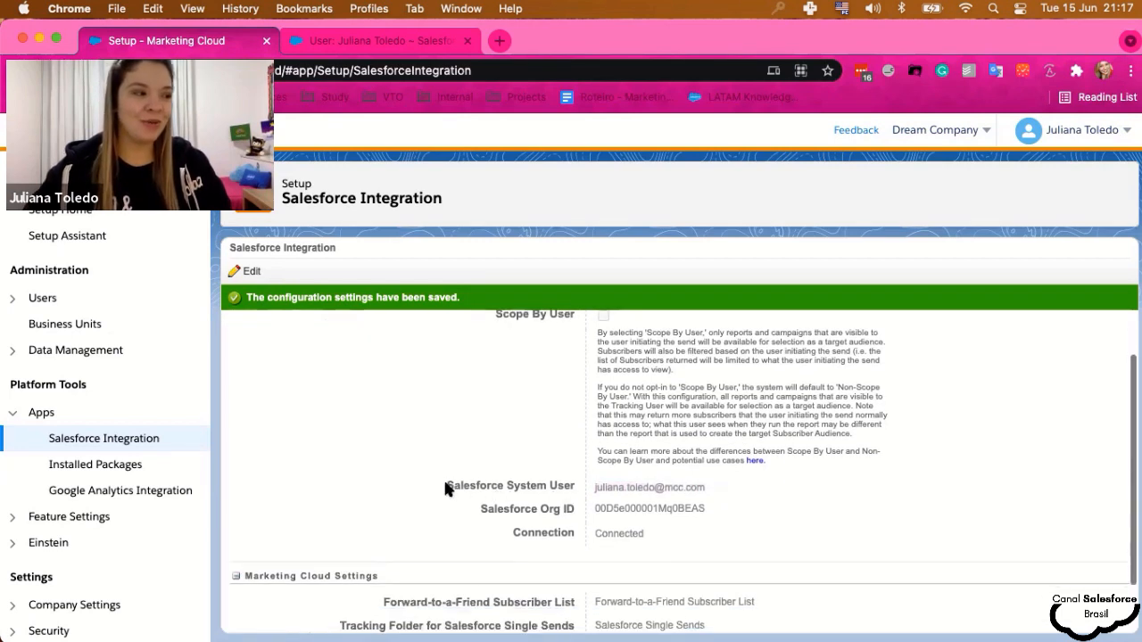
drag(445, 488, 506, 491)
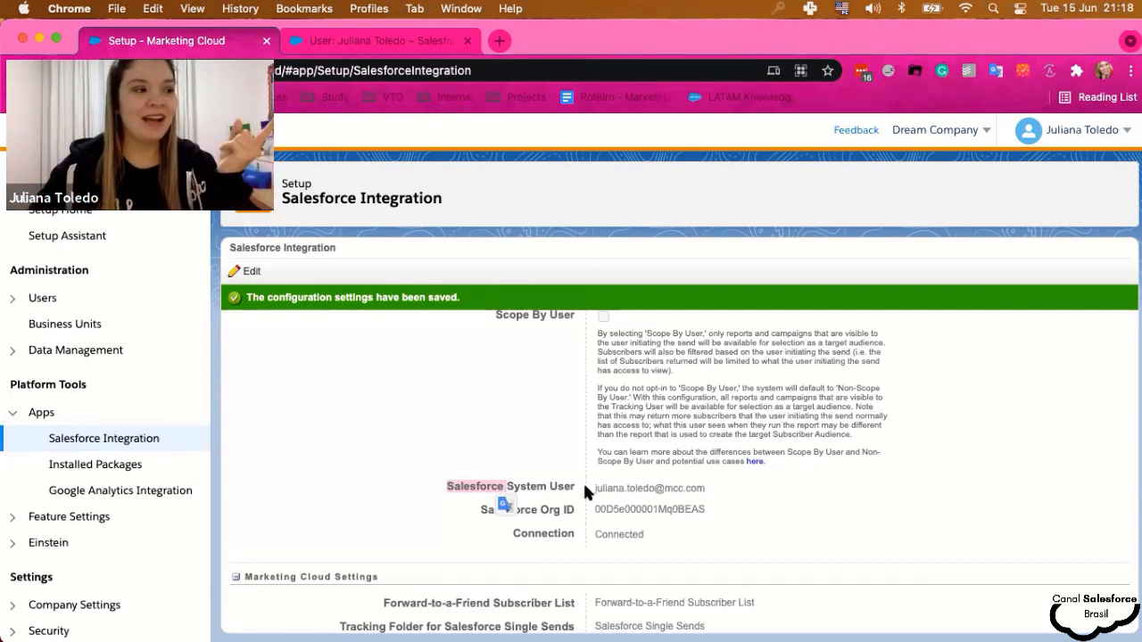
drag(593, 489, 682, 490)
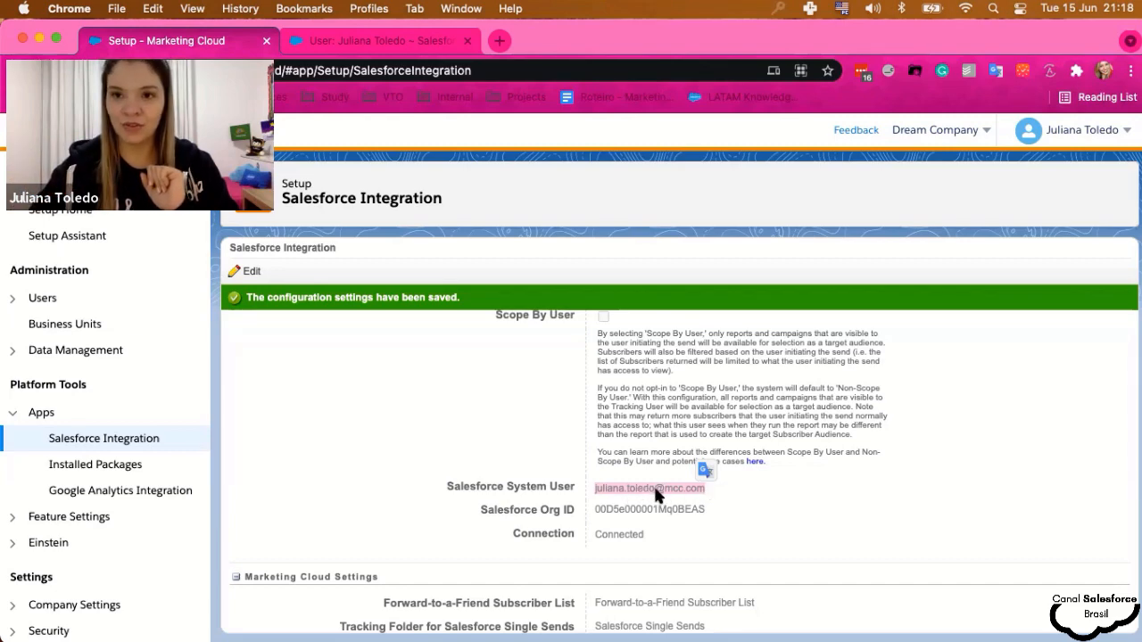
click(375, 40)
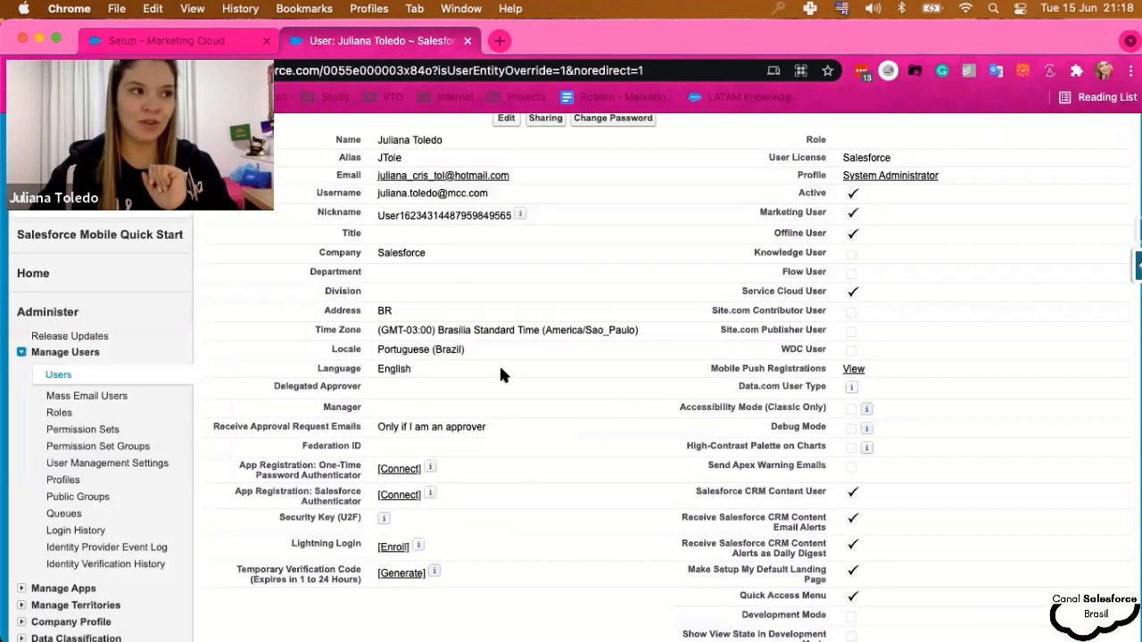
- Check the user's Marketing Cloud for AppExchange checkboxes, then return to the Setup – Marketing Cloud tab
scroll(501, 369, up, 5)
click(214, 42)
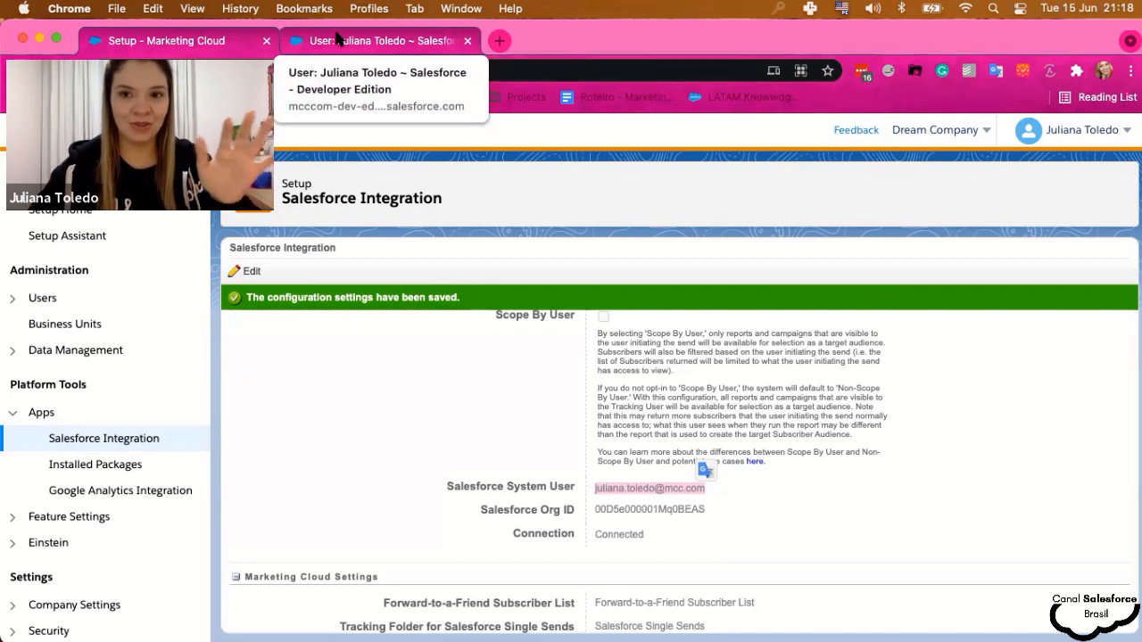
click(337, 39)
scroll(360, 468, down, 5)
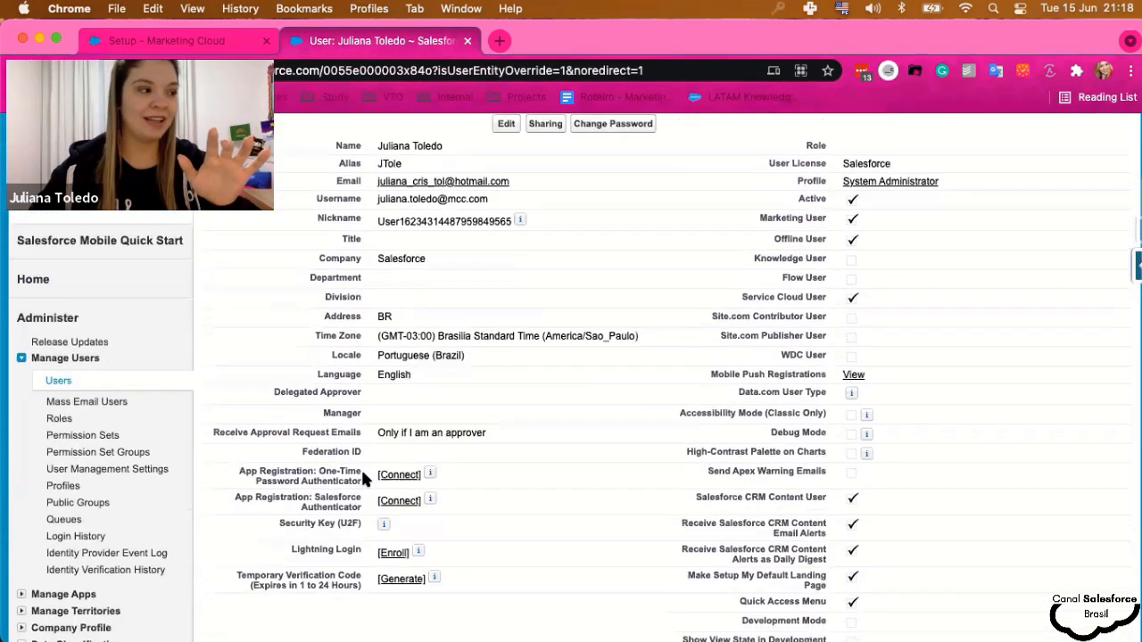
scroll(362, 479, down, 10)
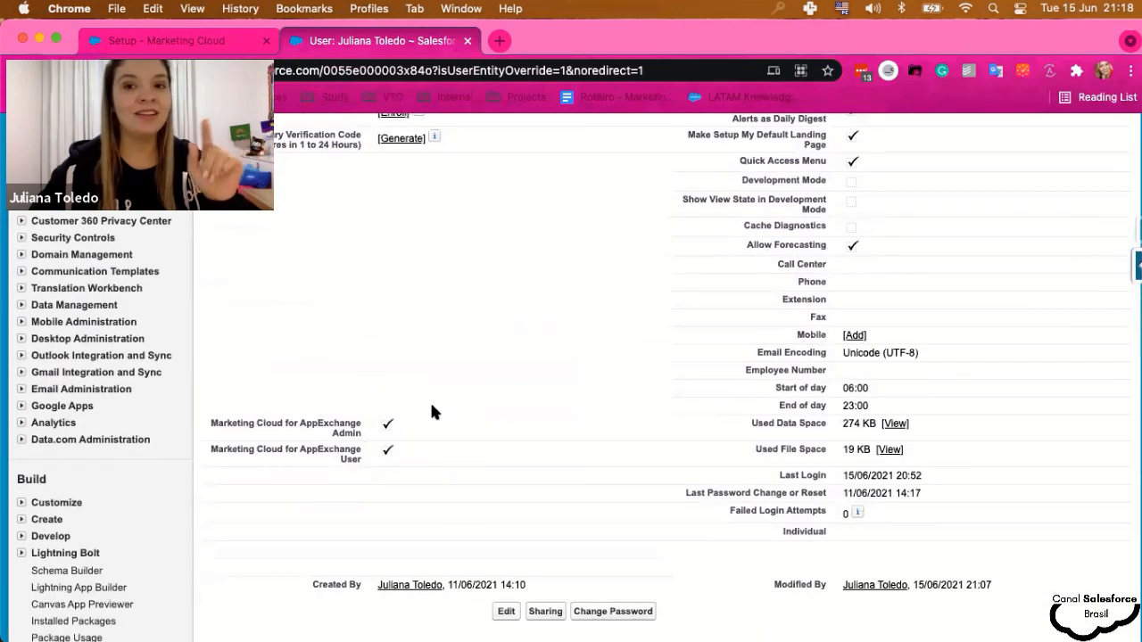
click(166, 40)
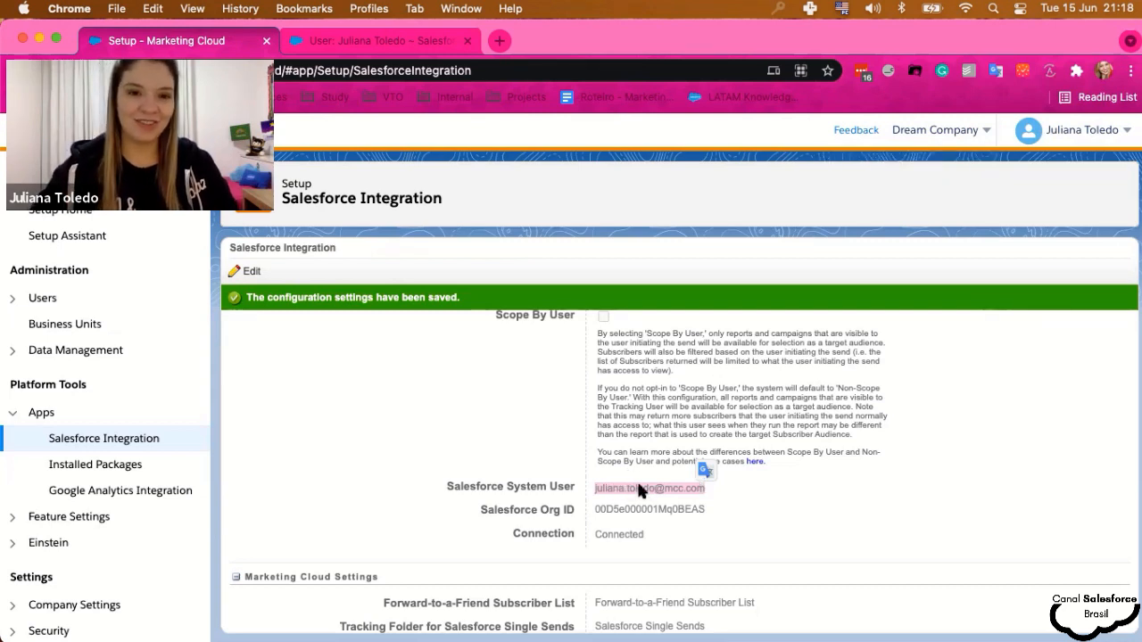
scroll(638, 486, down, 2)
- Expand Administration > Users in the Setup sidebar and open the Users sub-item
click(42, 298)
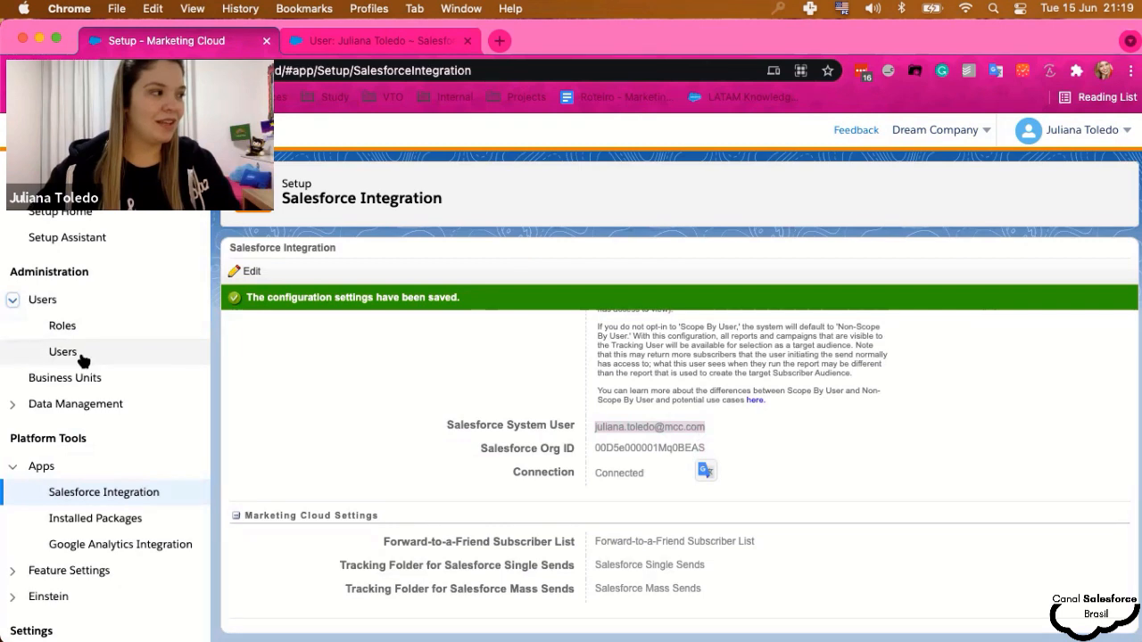
click(57, 353)
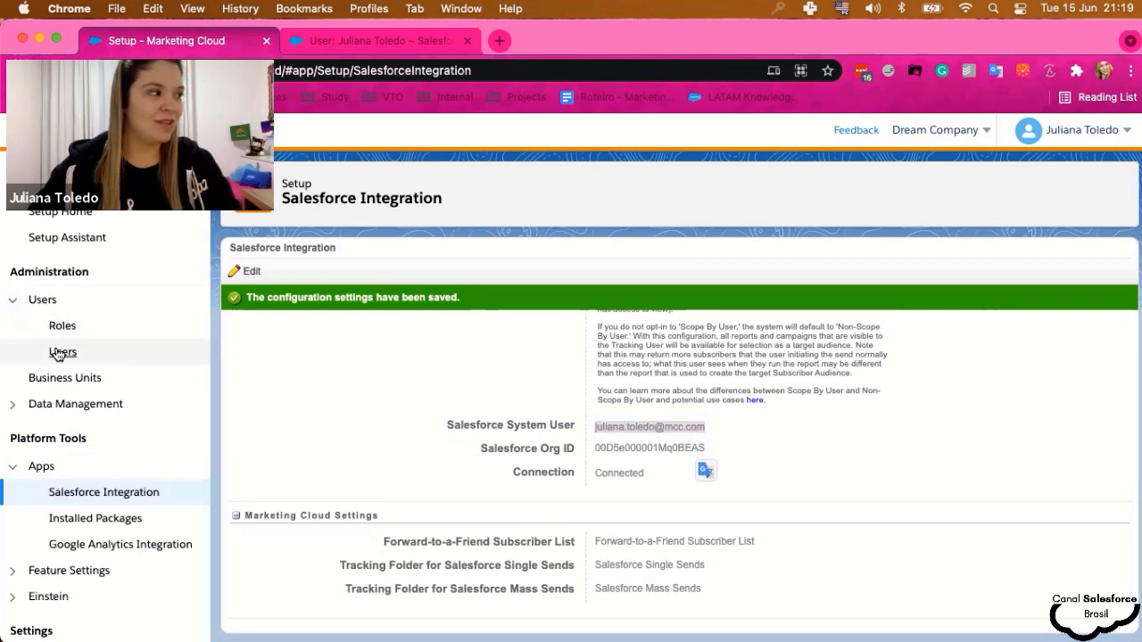
click(57, 353)
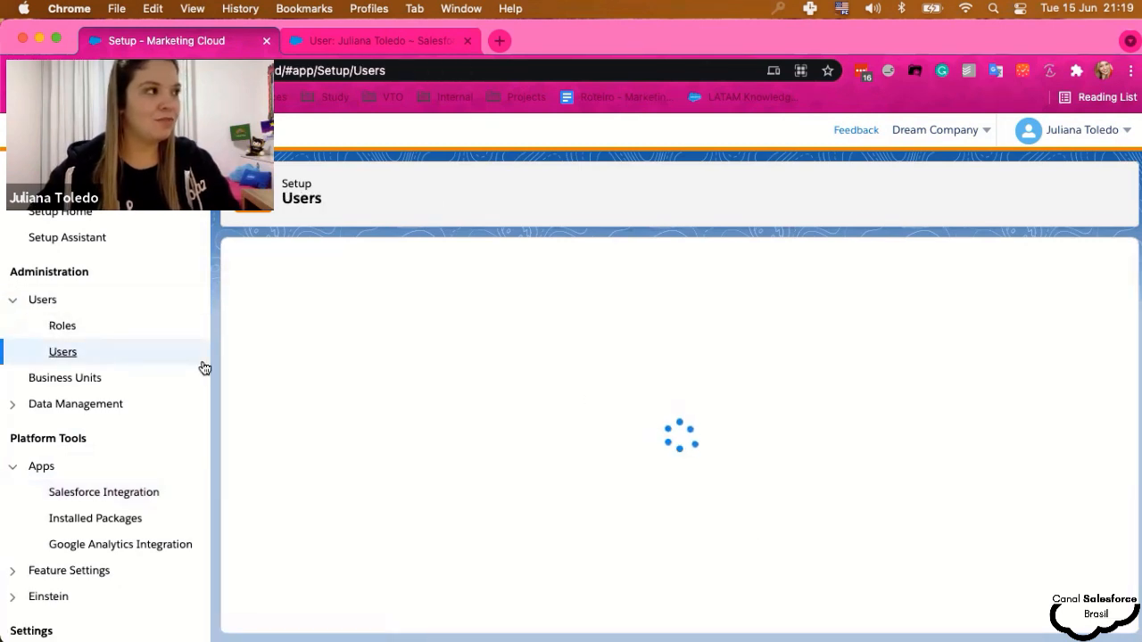
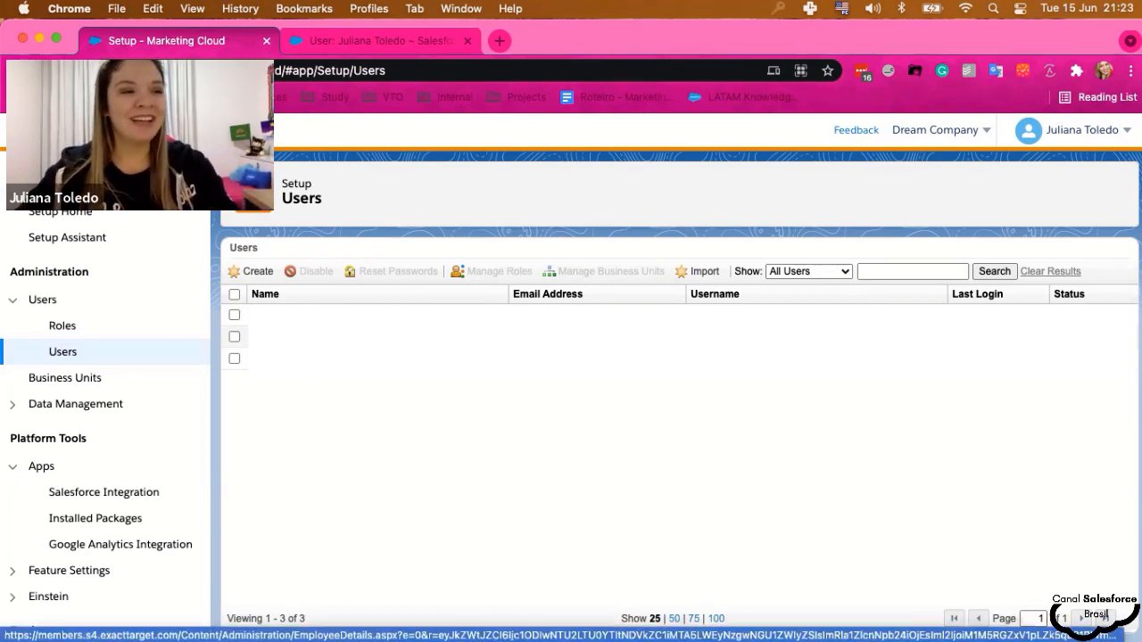
- Open the user's details page and launch its Salesforce.com Integrate form
click(299, 358)
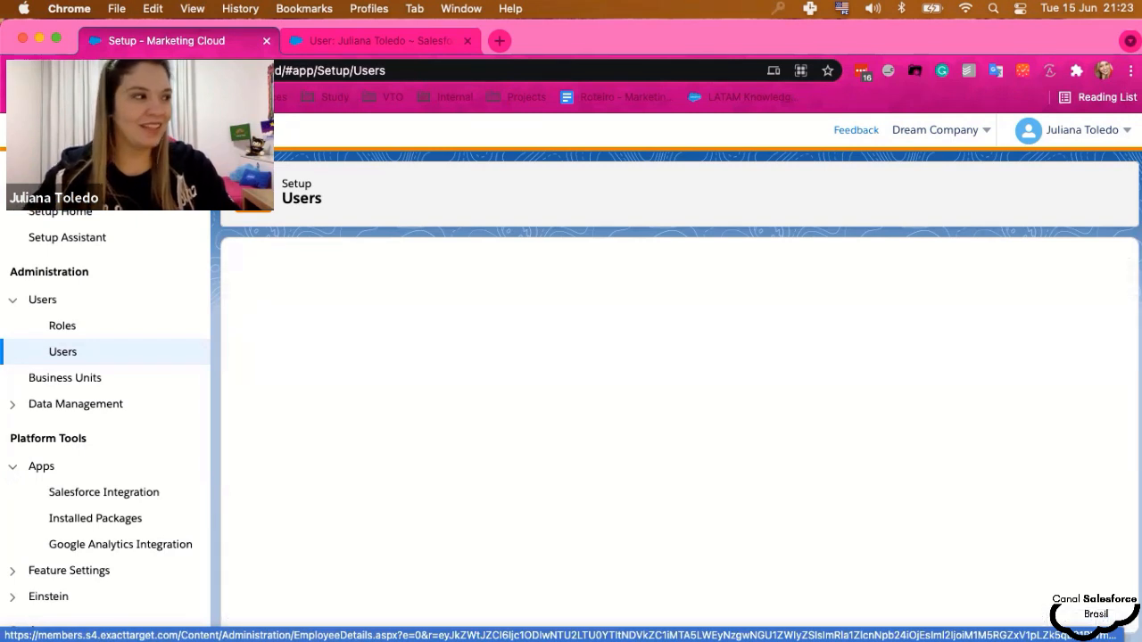
scroll(447, 420, down, 2)
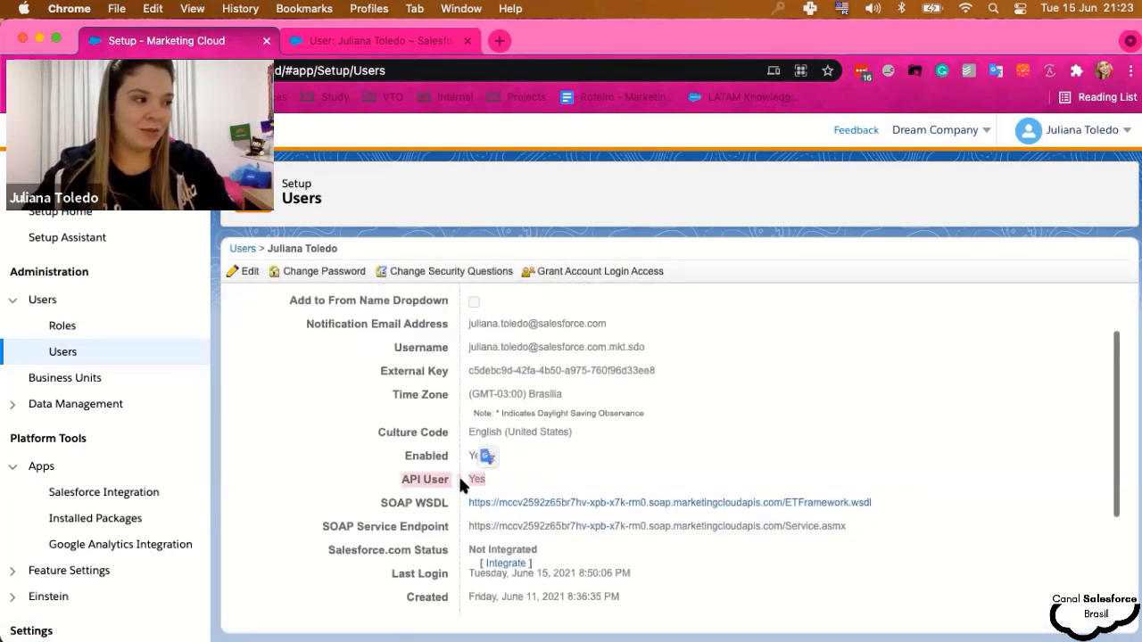
click(418, 482)
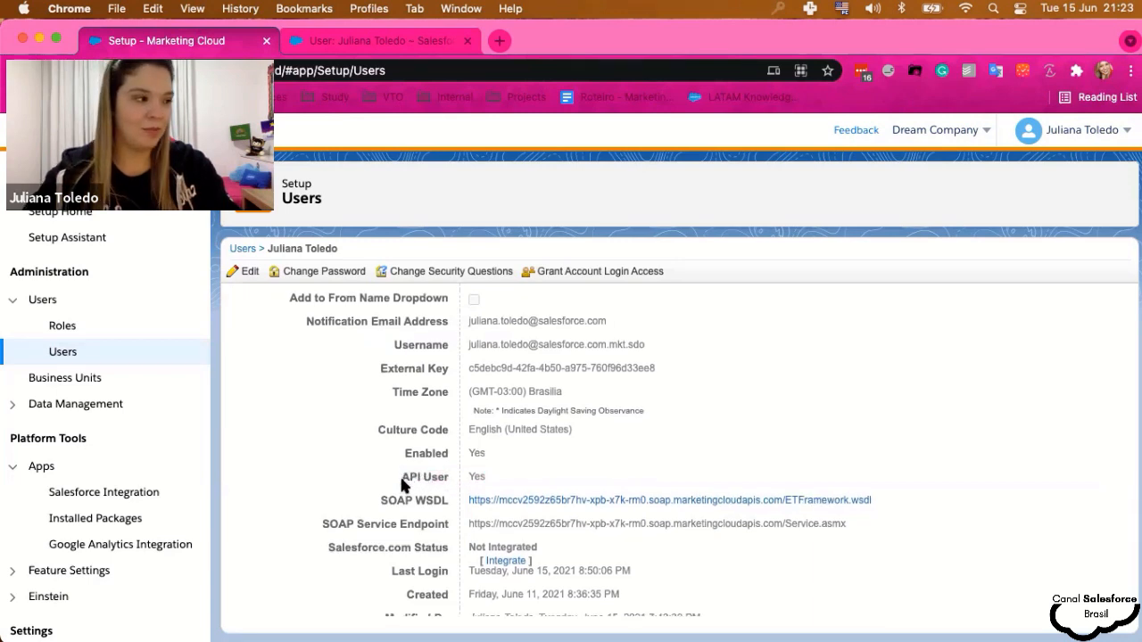
scroll(401, 482, down, 2)
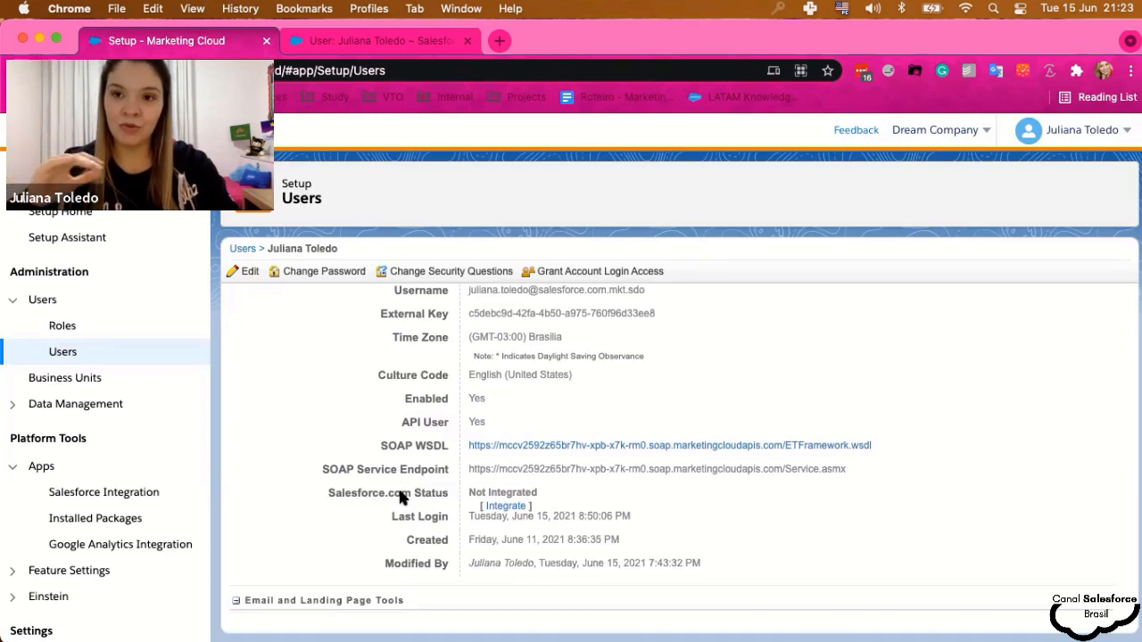
scroll(399, 497, down, 1)
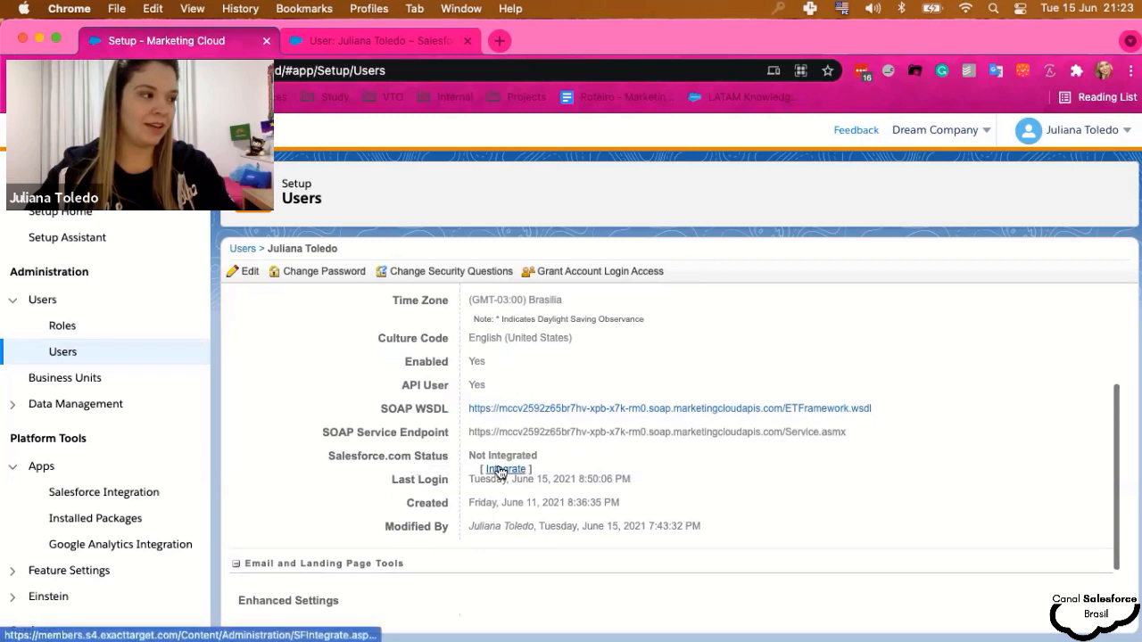
click(535, 467)
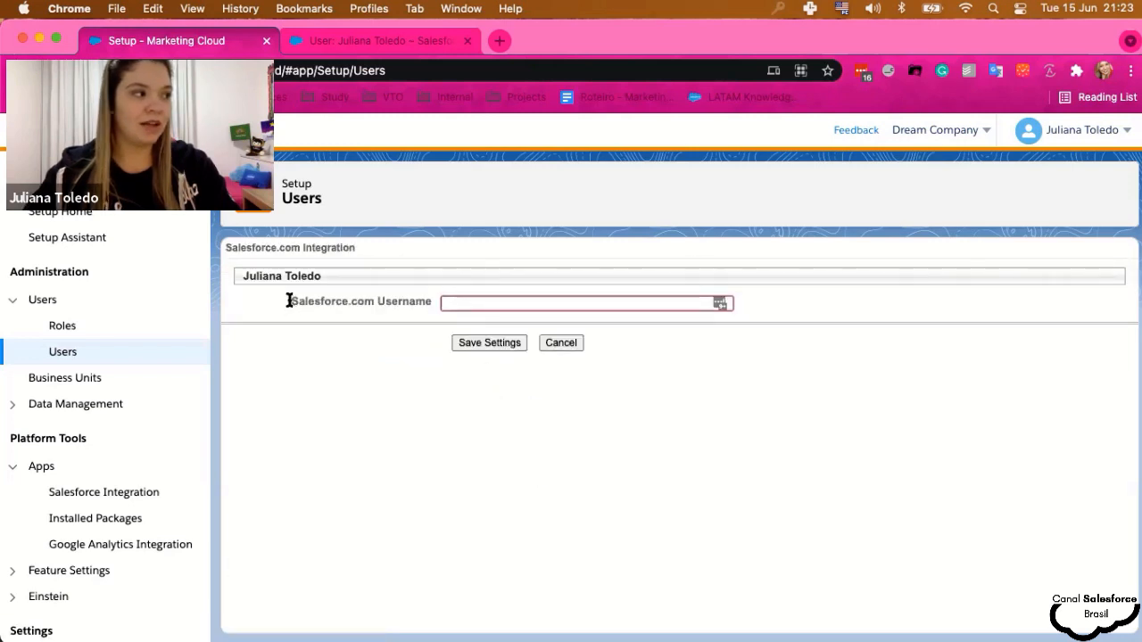
drag(288, 301, 436, 302)
click(382, 304)
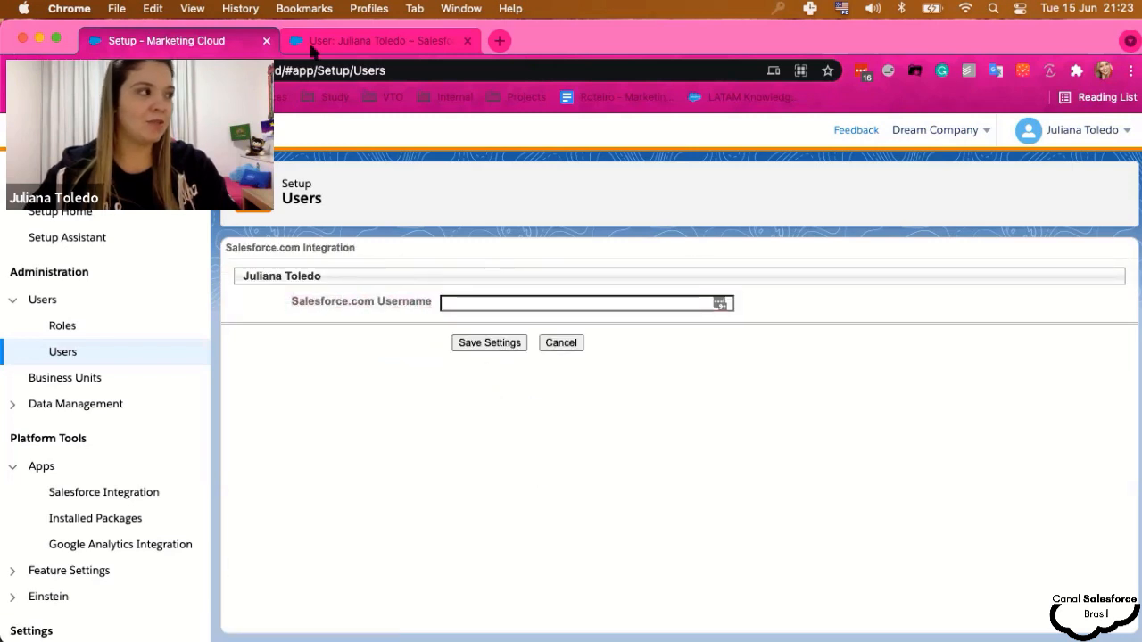
- Copy the Username value from the Salesforce CRM user record, then return to Marketing Cloud
click(357, 41)
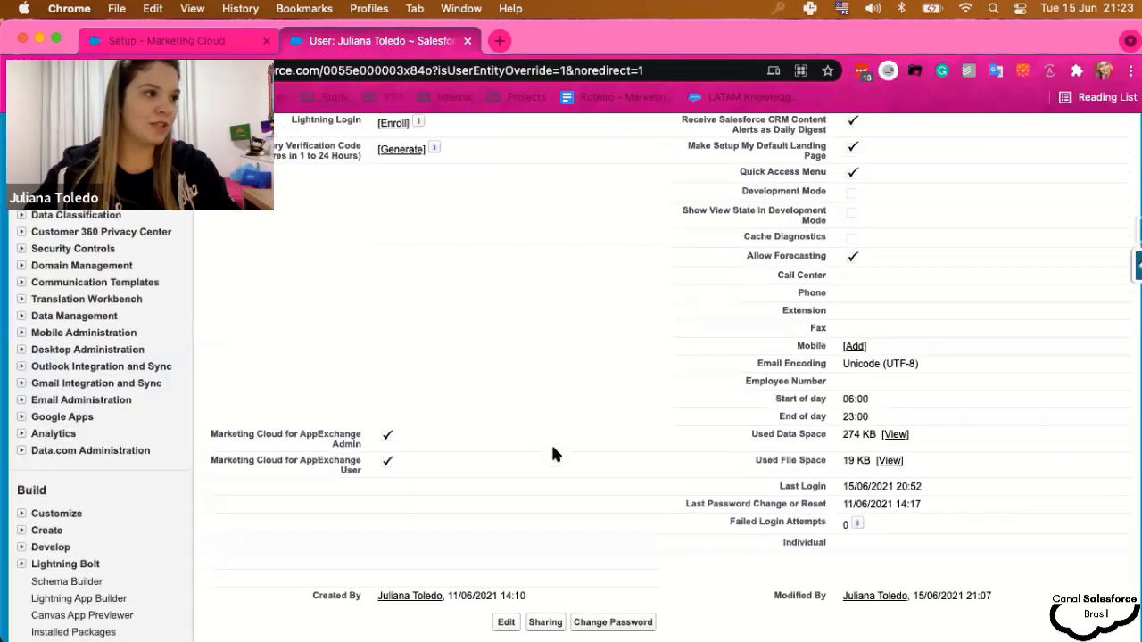
scroll(551, 441, up, 10)
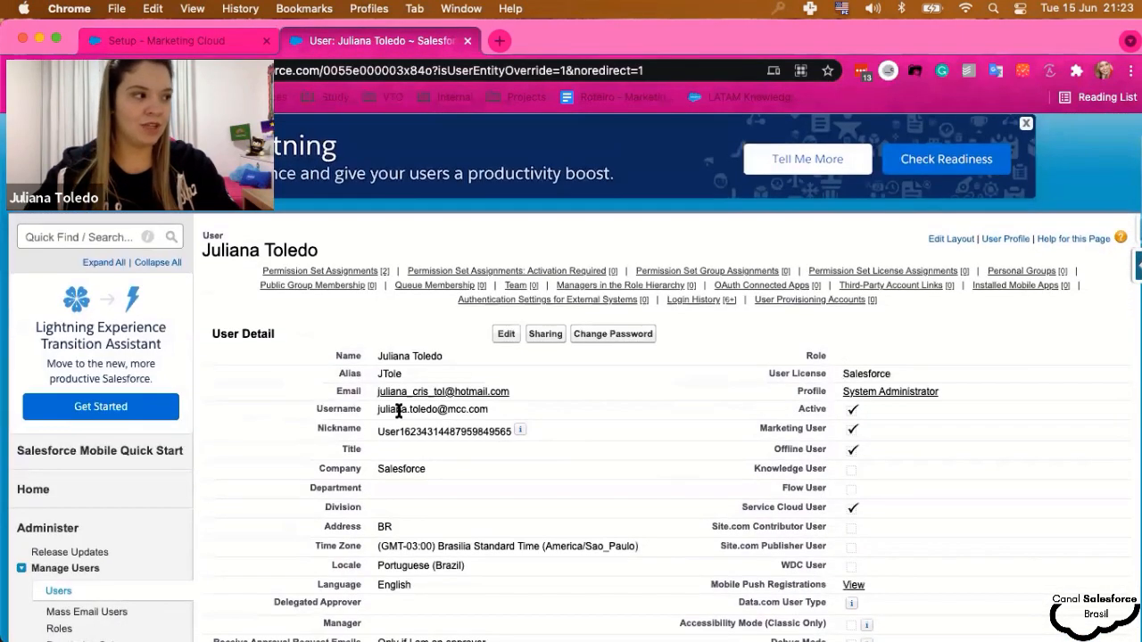
drag(376, 410, 499, 417)
key(super+c)
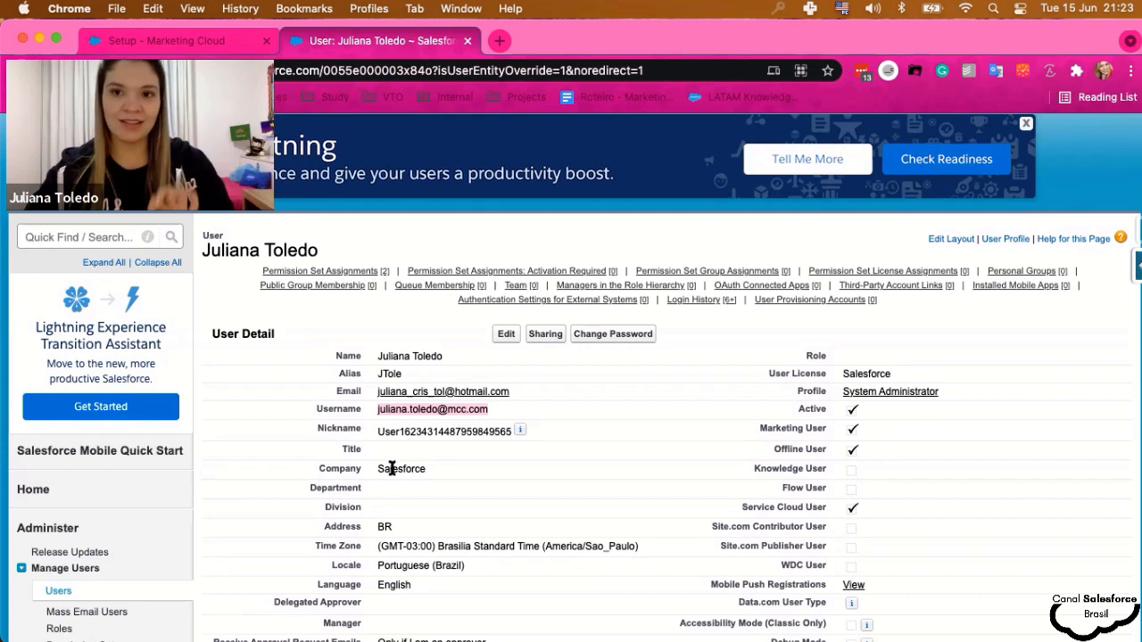
click(176, 50)
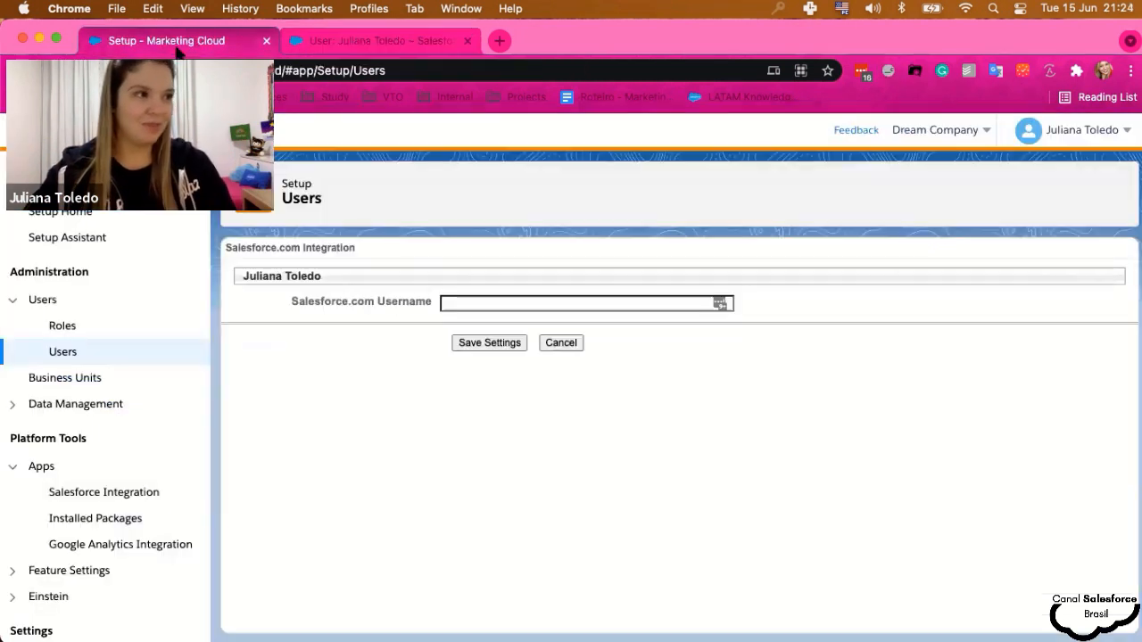
- Paste the copied username into Salesforce.com Username and save the integration settings
click(472, 302)
key(super+v)
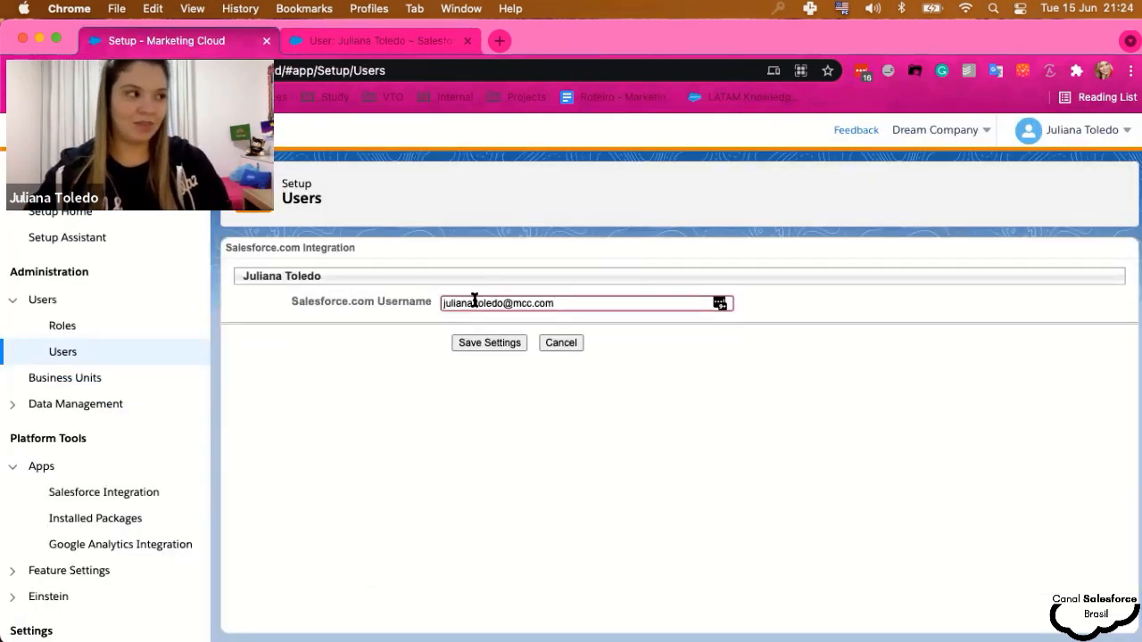
click(482, 342)
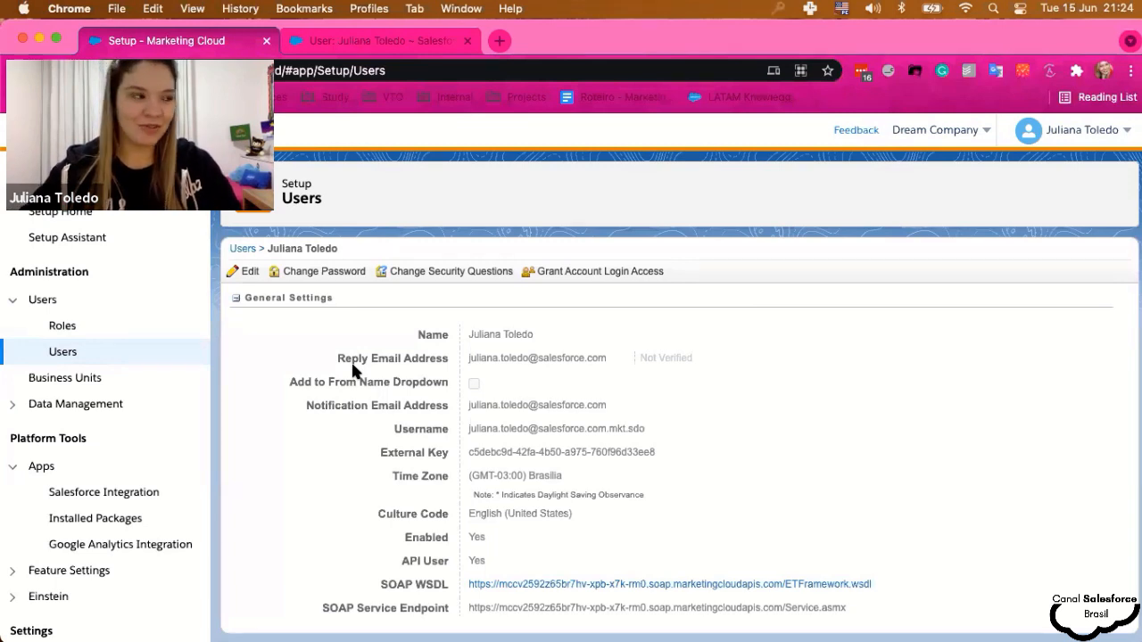
- Verify on the user details that Salesforce.com Status now reads Integrated
scroll(352, 361, down, 5)
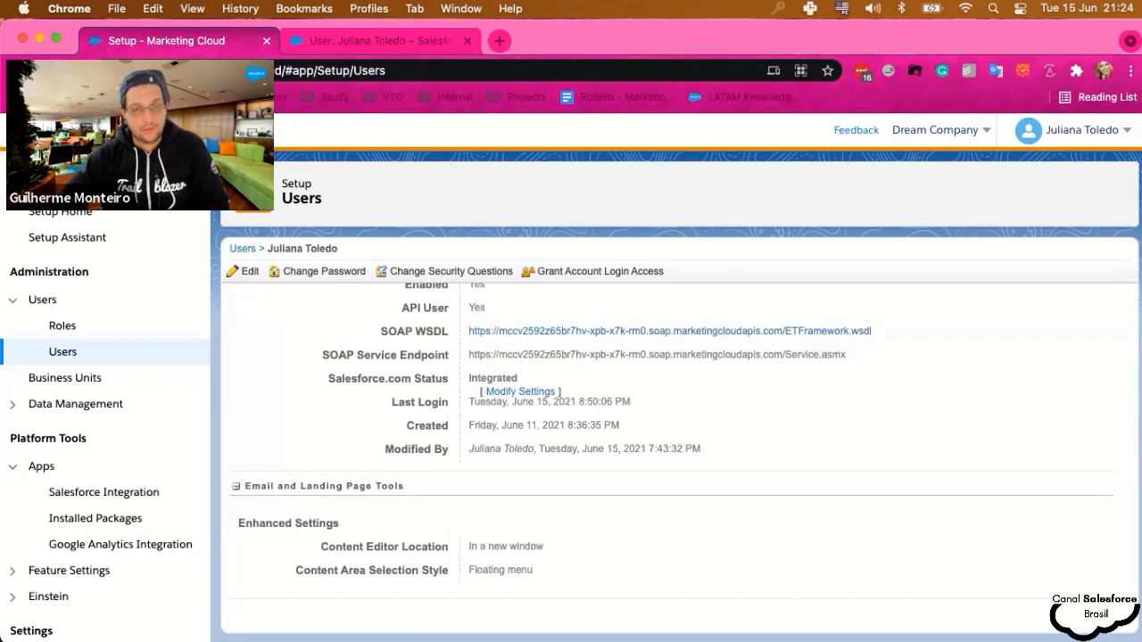
scroll(524, 437, up, 5)
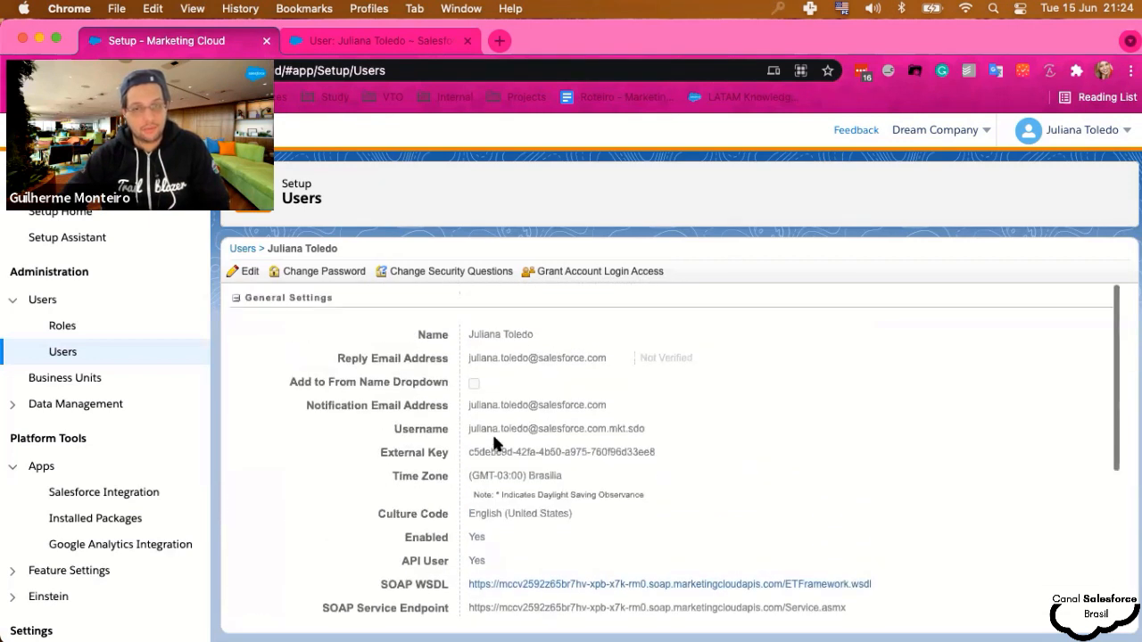
scroll(494, 438, down, 3)
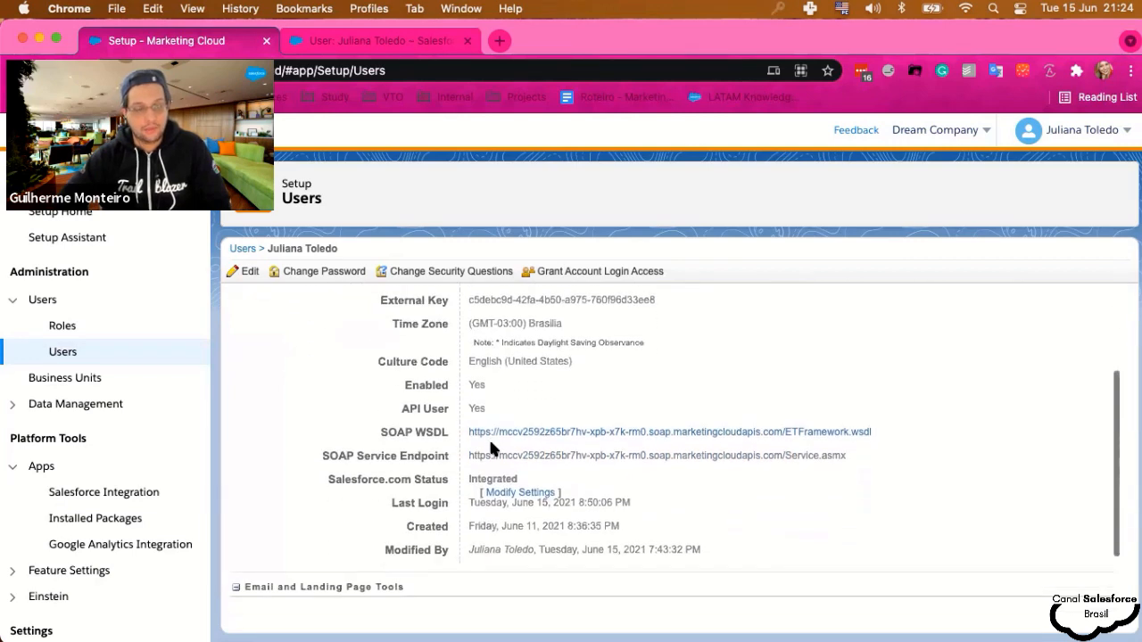
scroll(491, 446, down, 2)
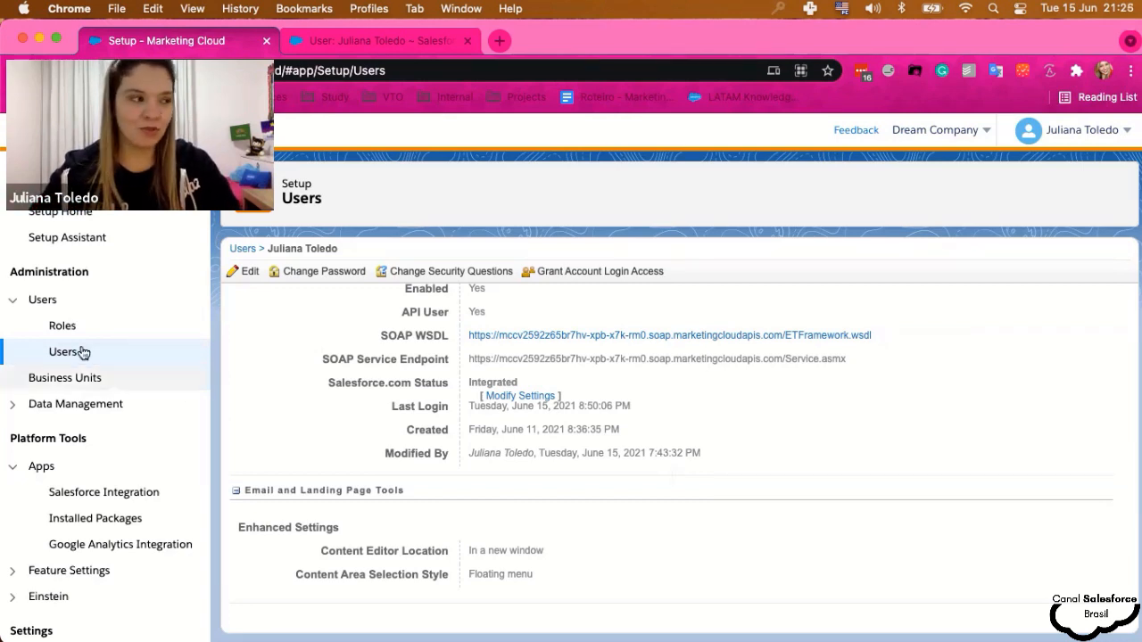
scroll(450, 444, down, 1)
scroll(449, 440, up, 1)
scroll(450, 444, up, 1)
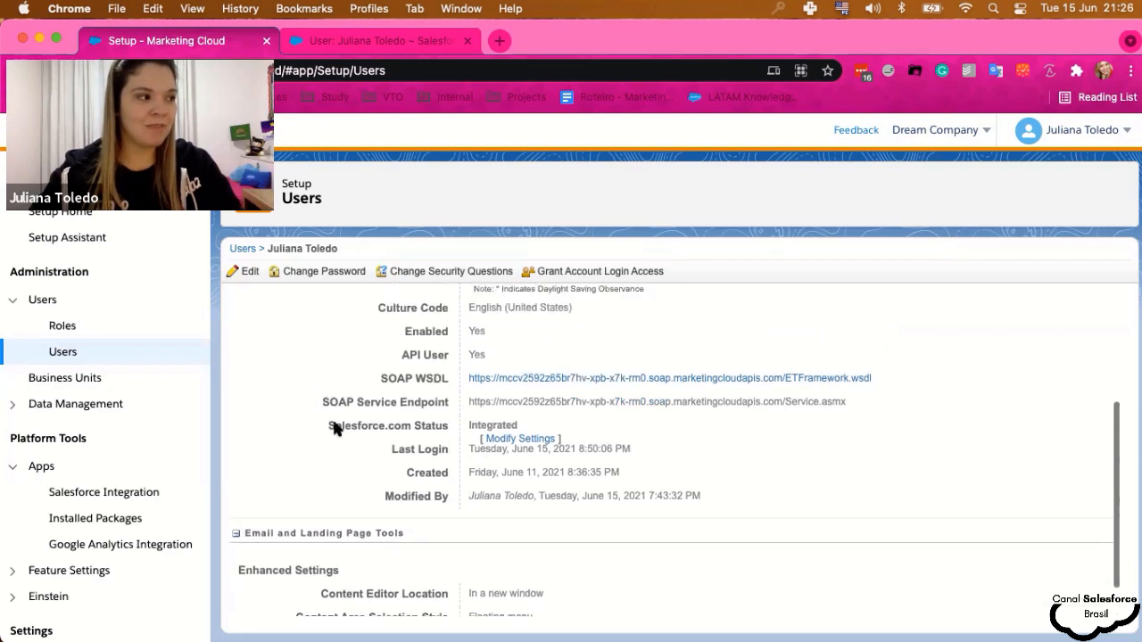
drag(329, 427, 535, 427)
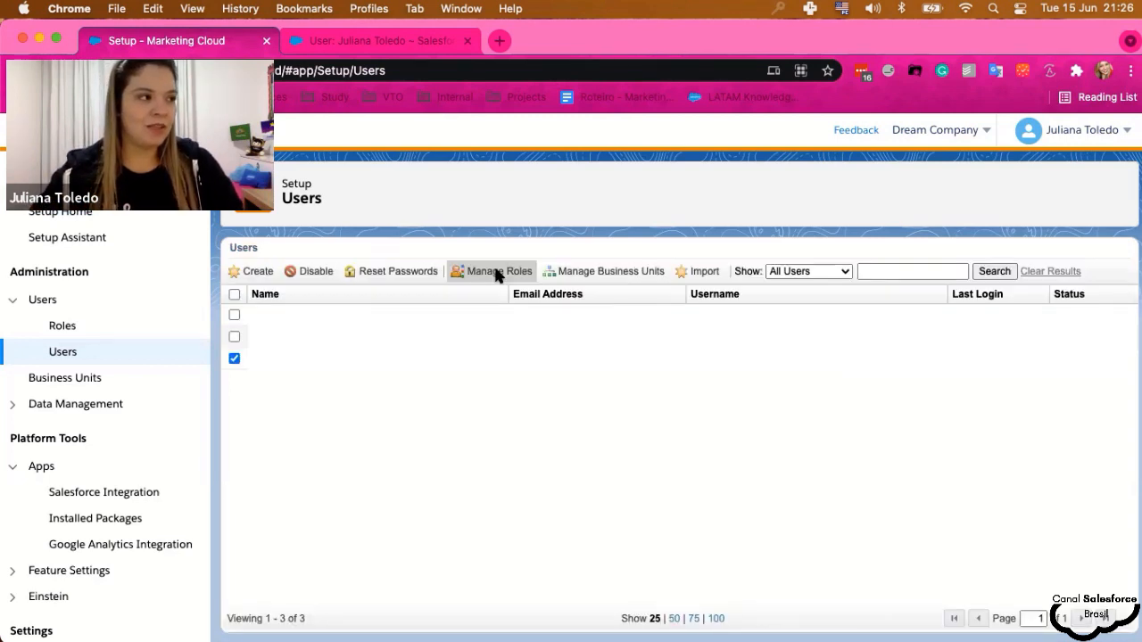
- Edit the user's roles to keep only Administrator and Marketing Cloud Administrator, and save
click(480, 273)
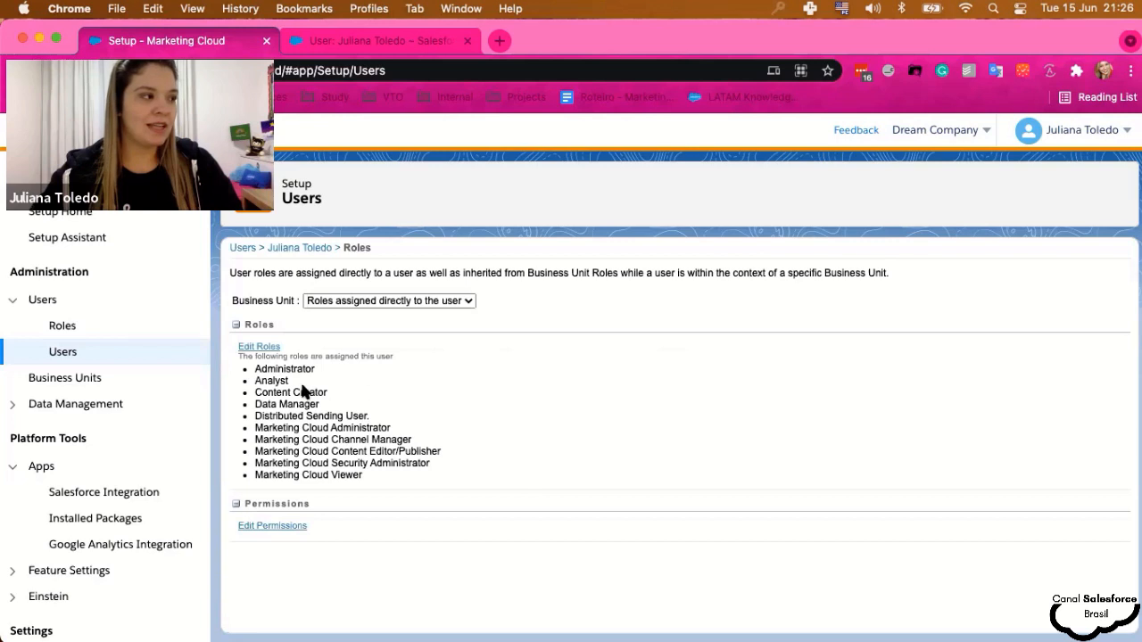
click(258, 347)
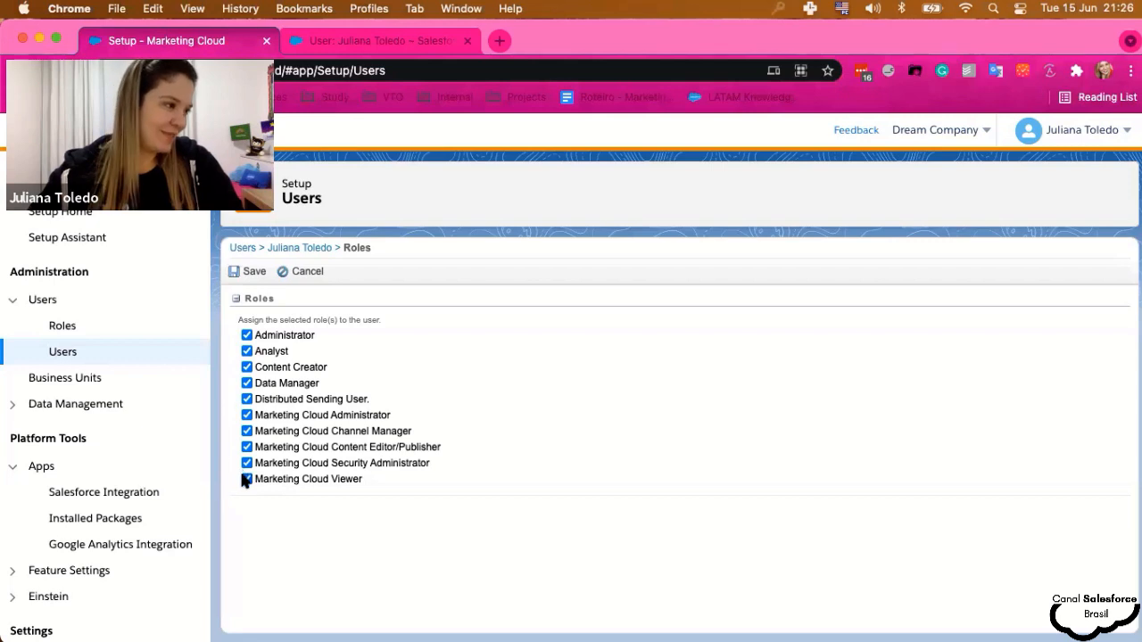
click(246, 350)
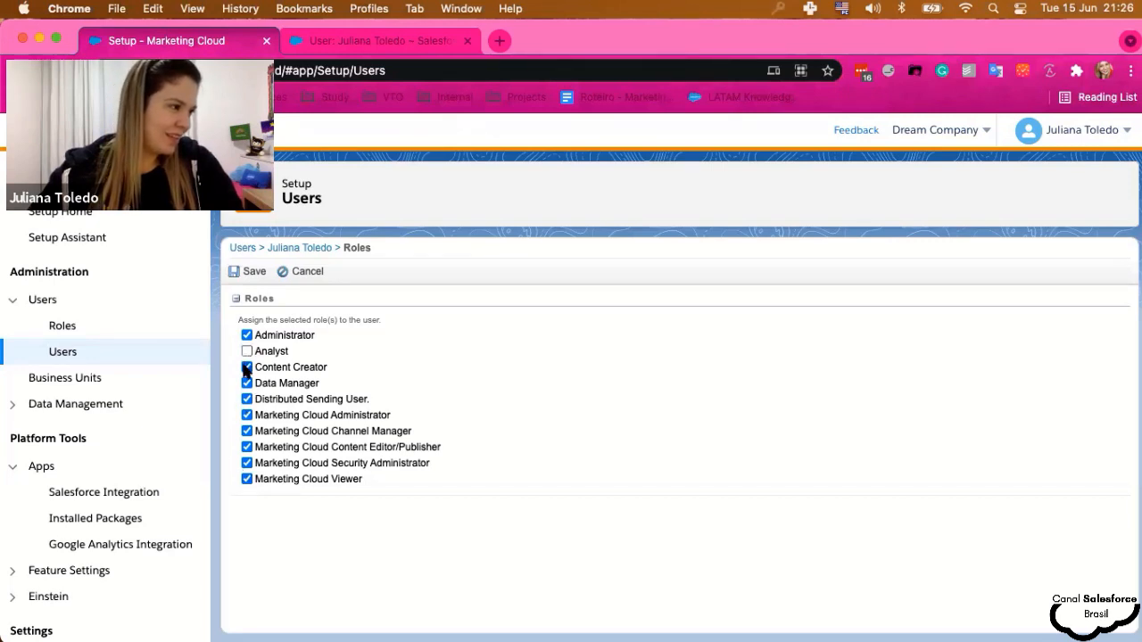
click(246, 366)
click(247, 399)
click(247, 383)
click(248, 431)
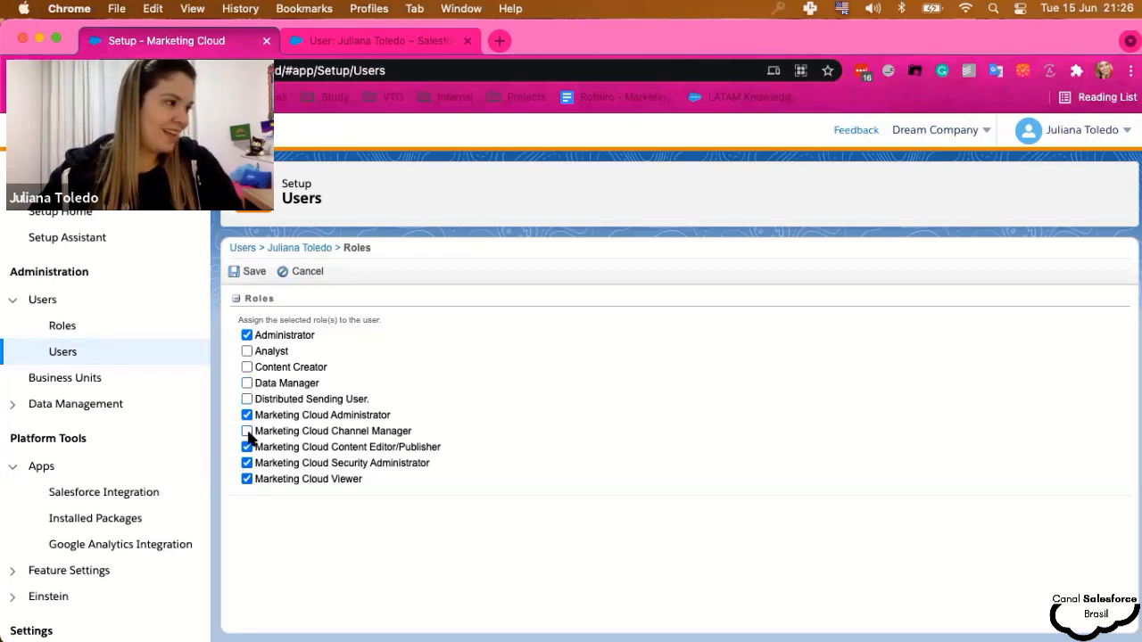
click(246, 447)
click(246, 463)
click(246, 479)
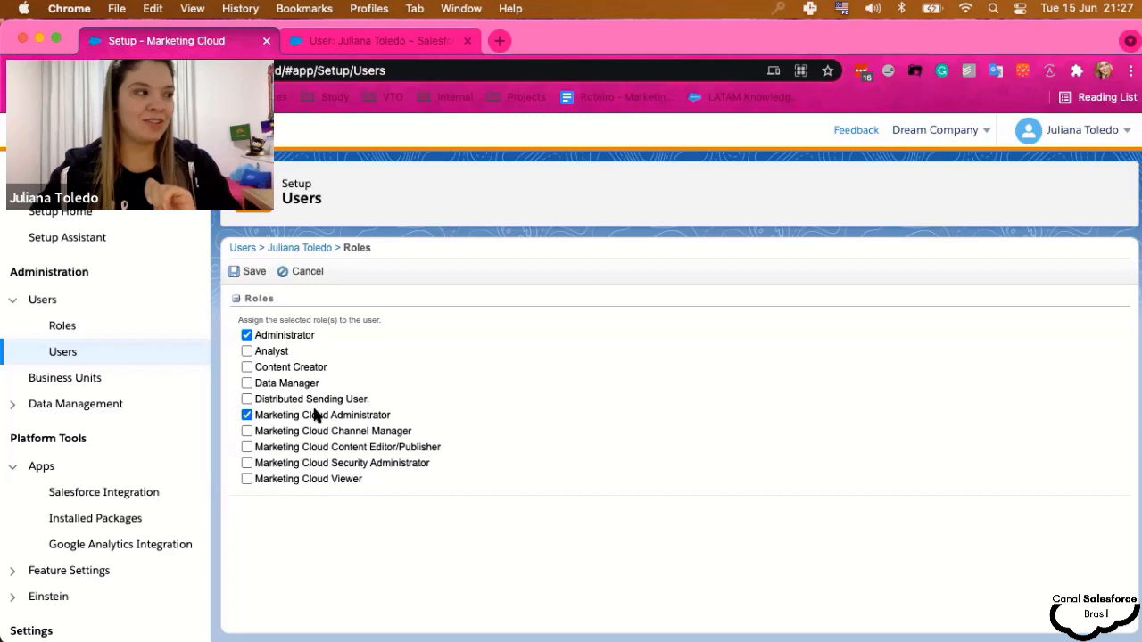
click(243, 271)
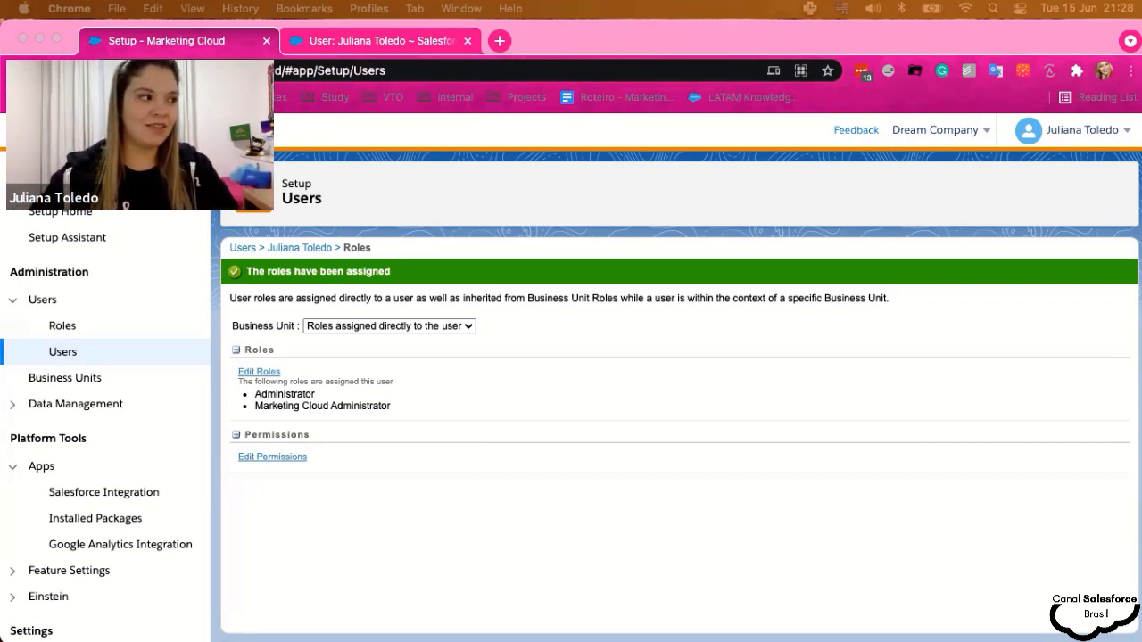
- Inspect the Business Unit dropdown options without changing them, then open the Business Units setup page
click(616, 320)
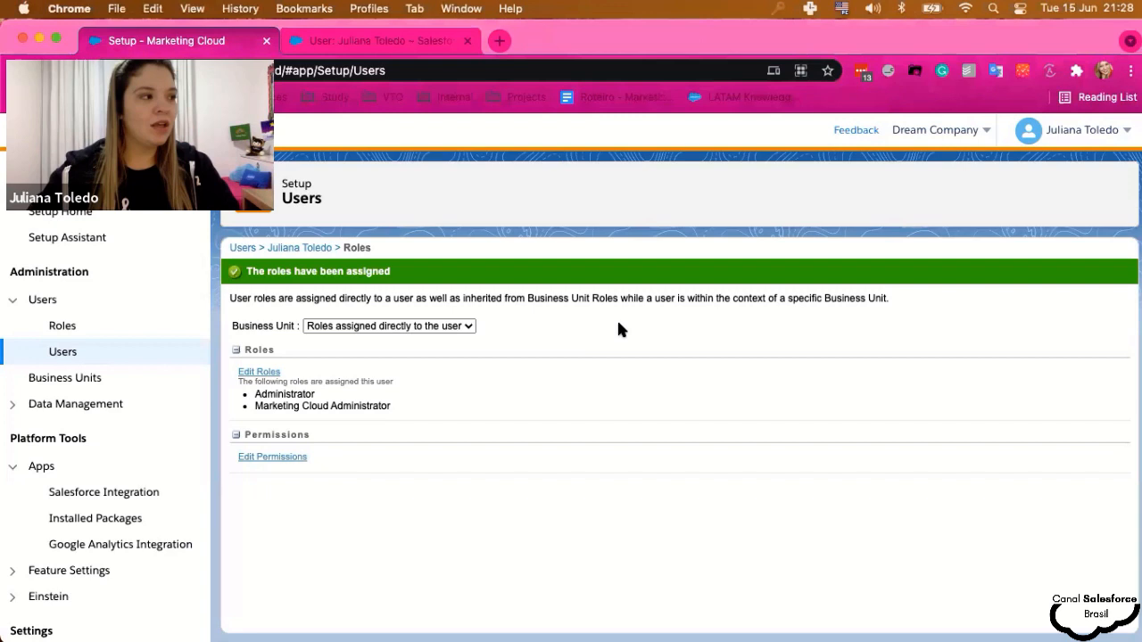
click(420, 326)
click(539, 343)
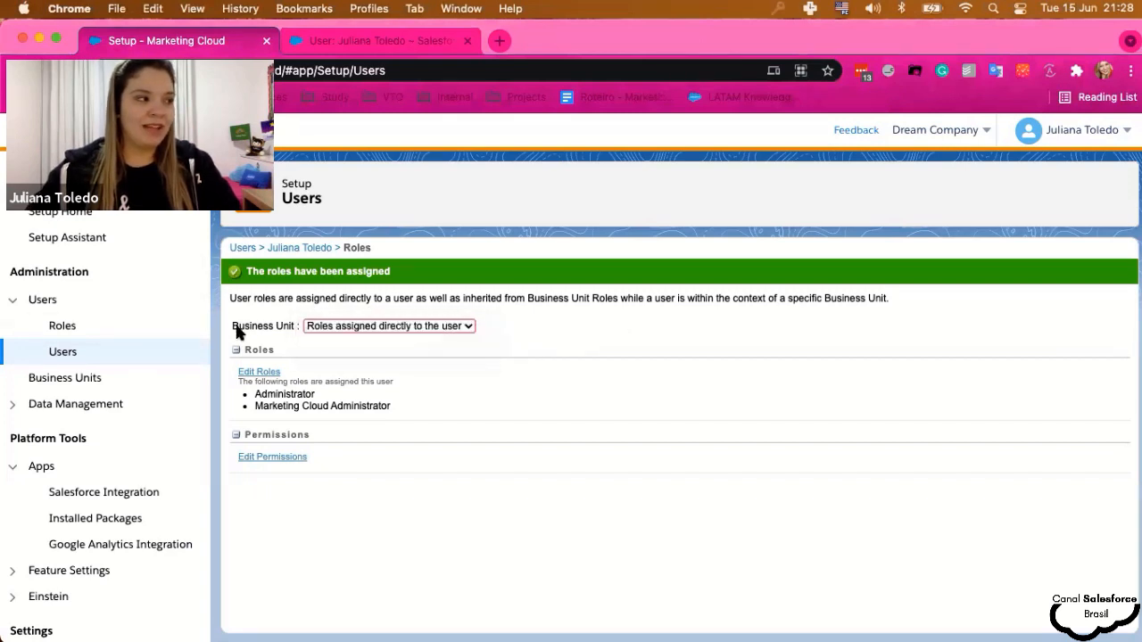
drag(233, 327, 289, 324)
click(288, 328)
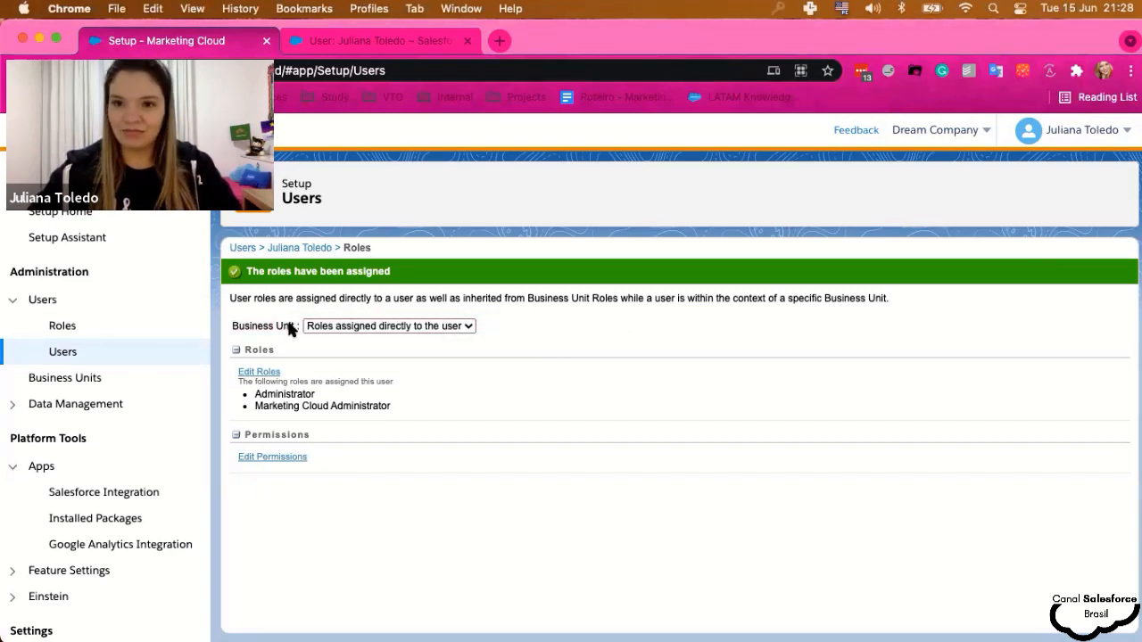
click(61, 382)
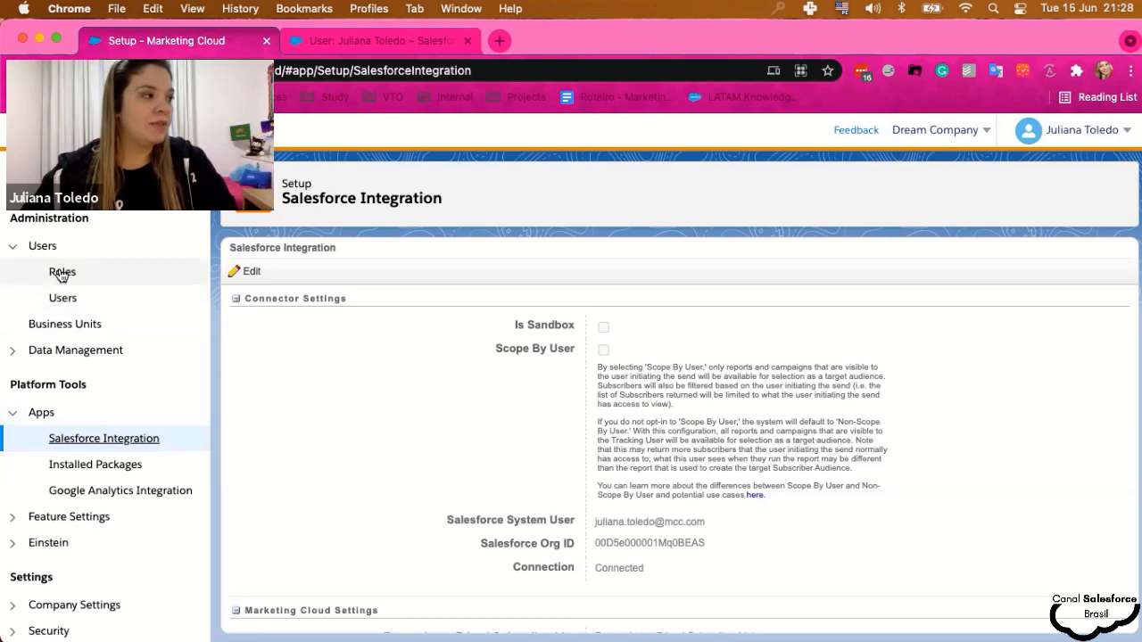
- Review the third user's Associated Business Units (Dream Company), then switch to the Salesforce user tab
click(57, 300)
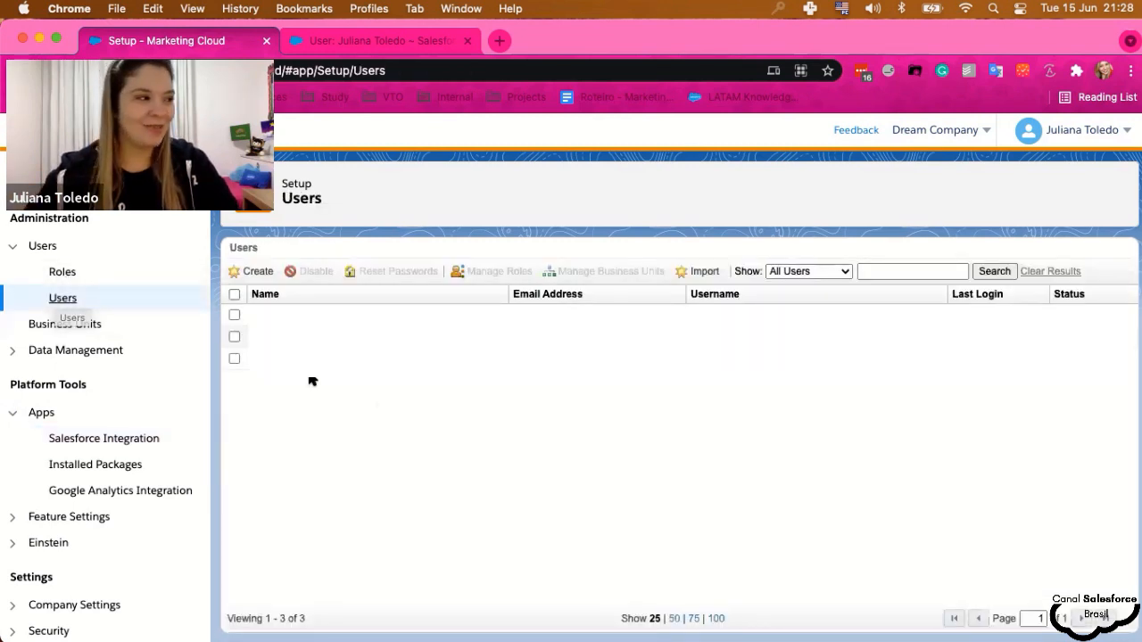
click(234, 359)
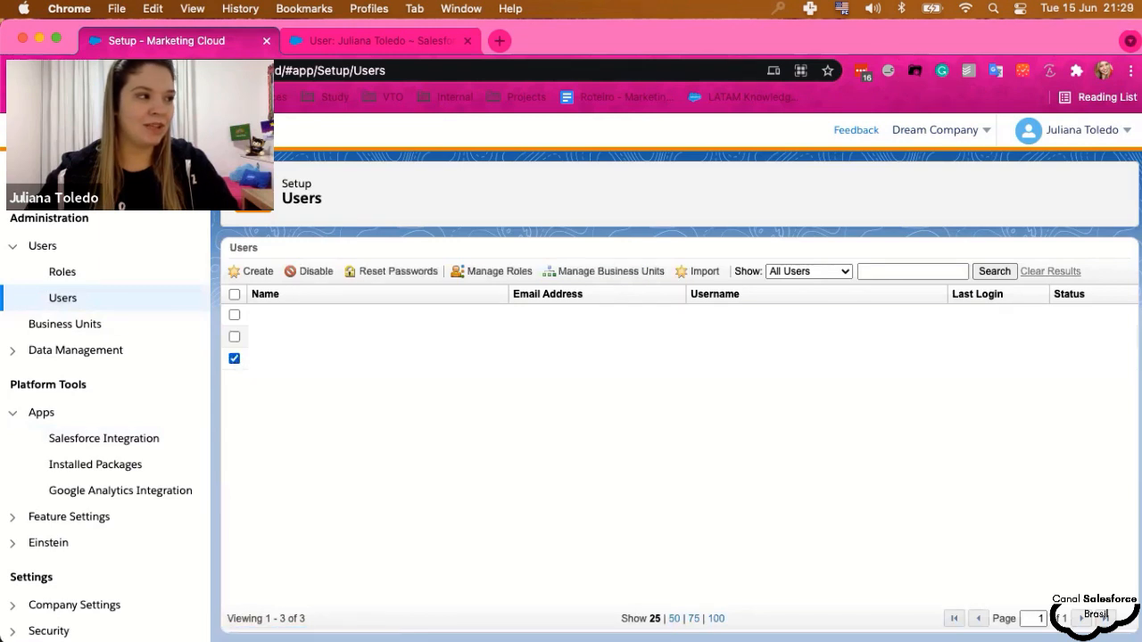
click(615, 273)
scroll(328, 393, down, 3)
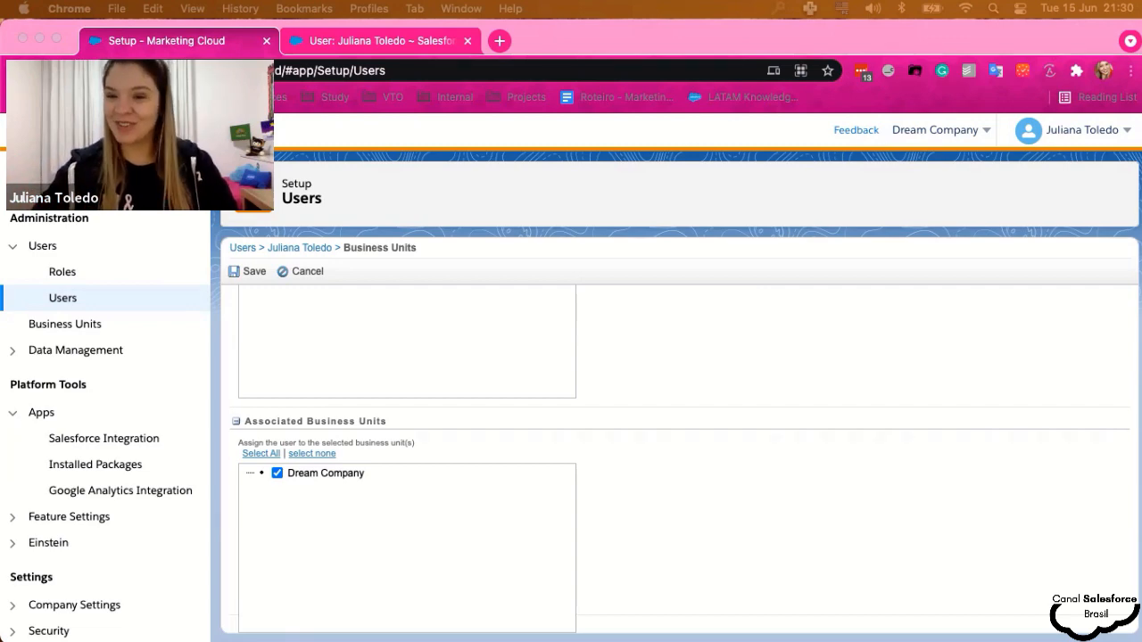
click(368, 44)
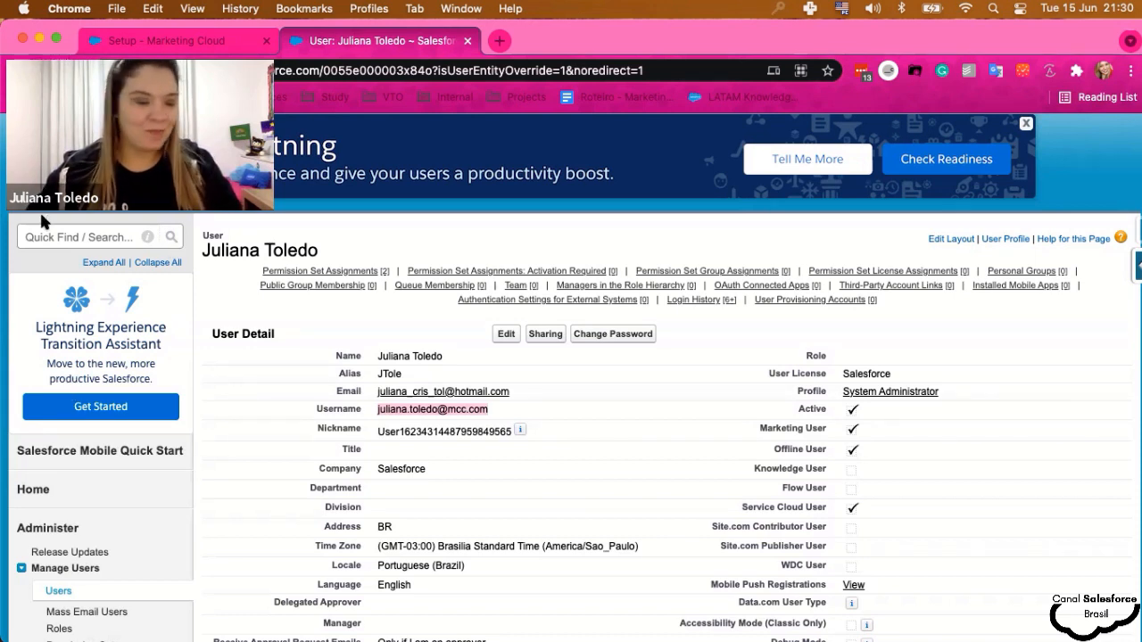
- In Salesforce Setup, find Connected Apps via Quick Find 'app' and edit the Salesforce Marketing Cloud app
scroll(854, 447, up, 3)
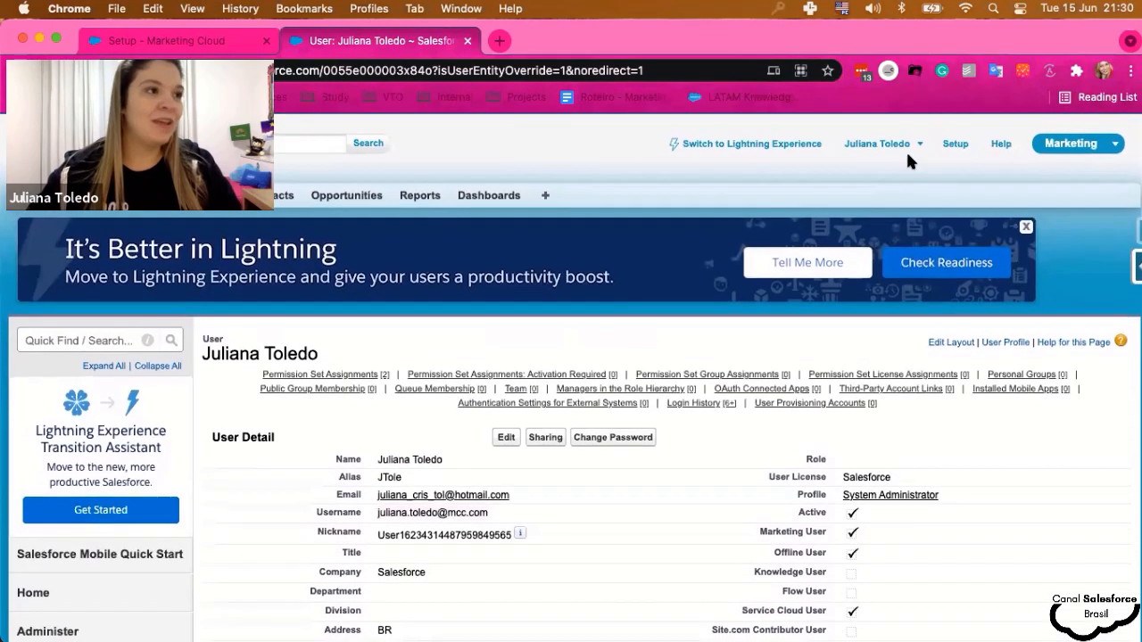
click(954, 145)
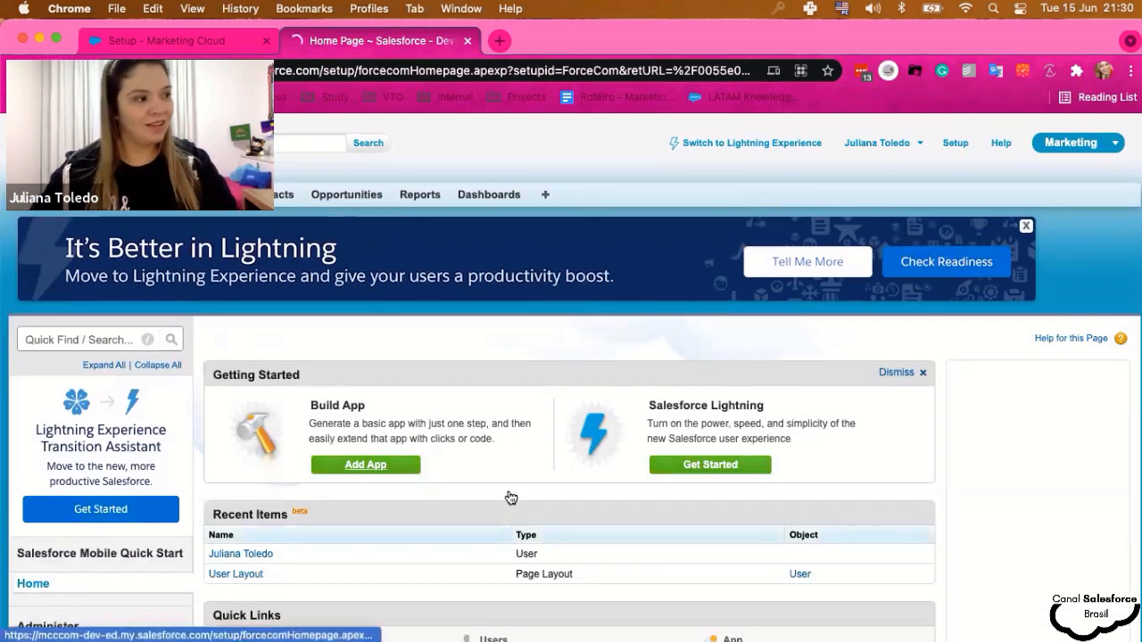
scroll(504, 497, down, 1)
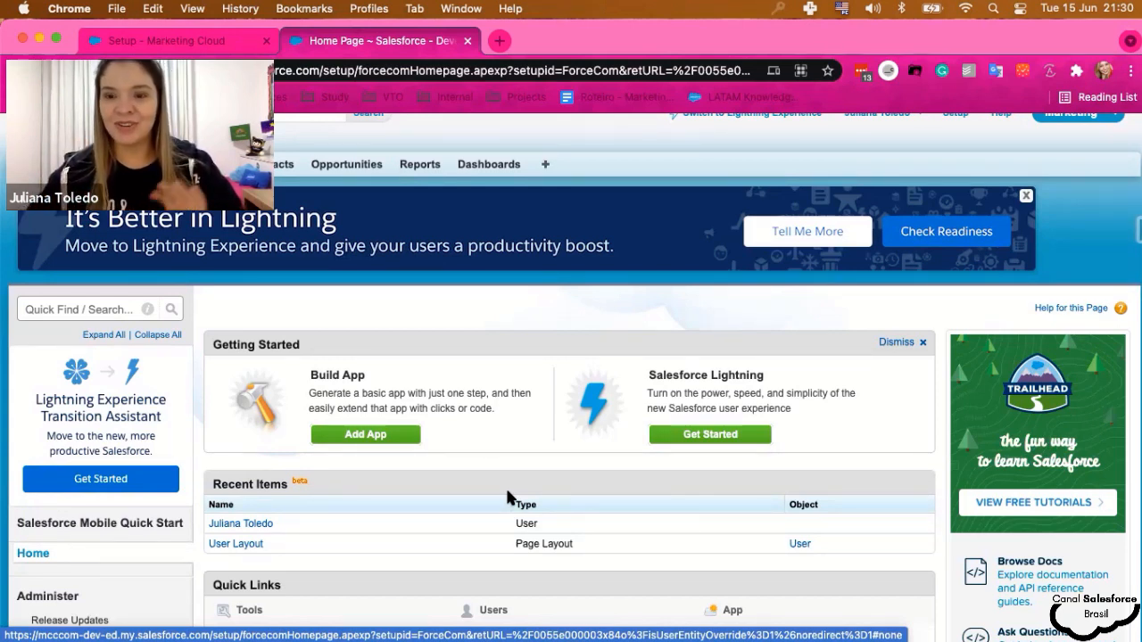
click(41, 309)
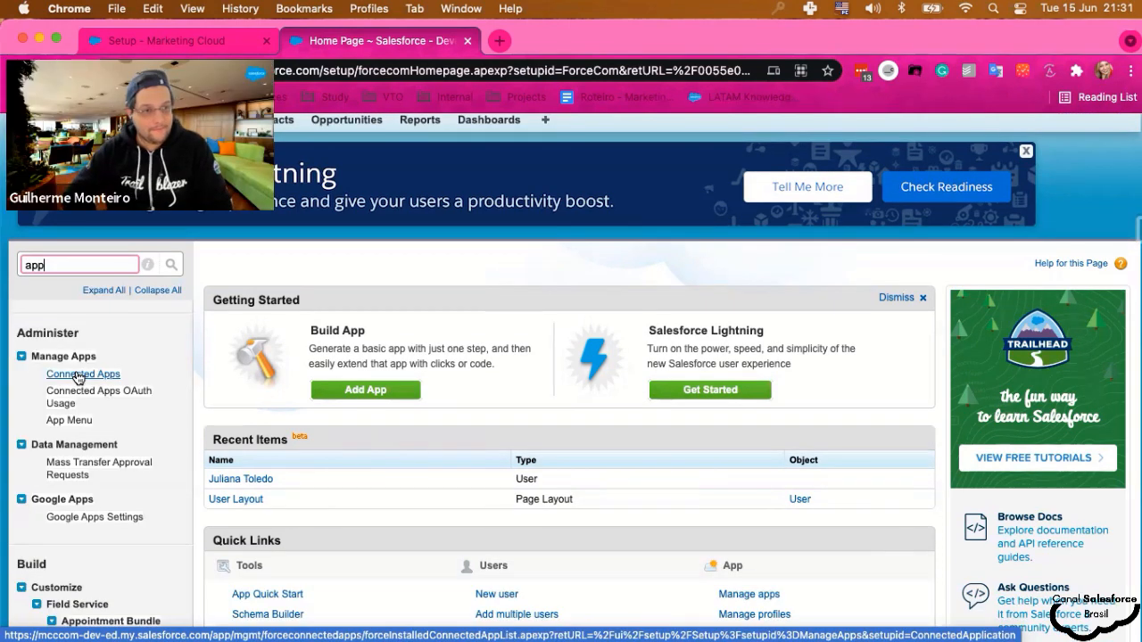
click(79, 375)
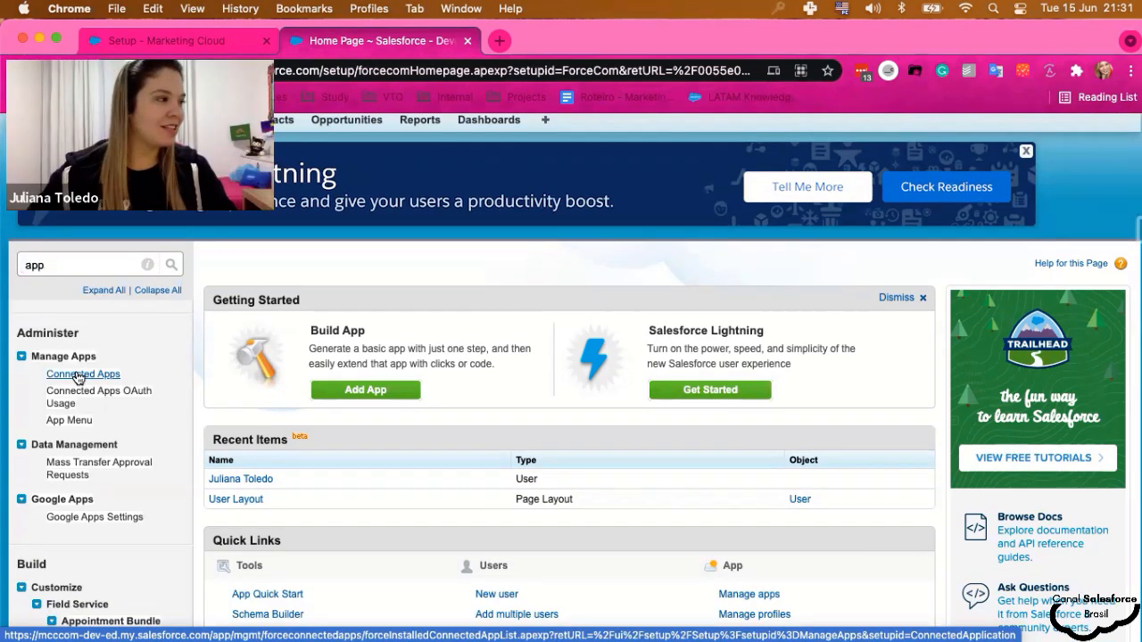
scroll(464, 428, down, 2)
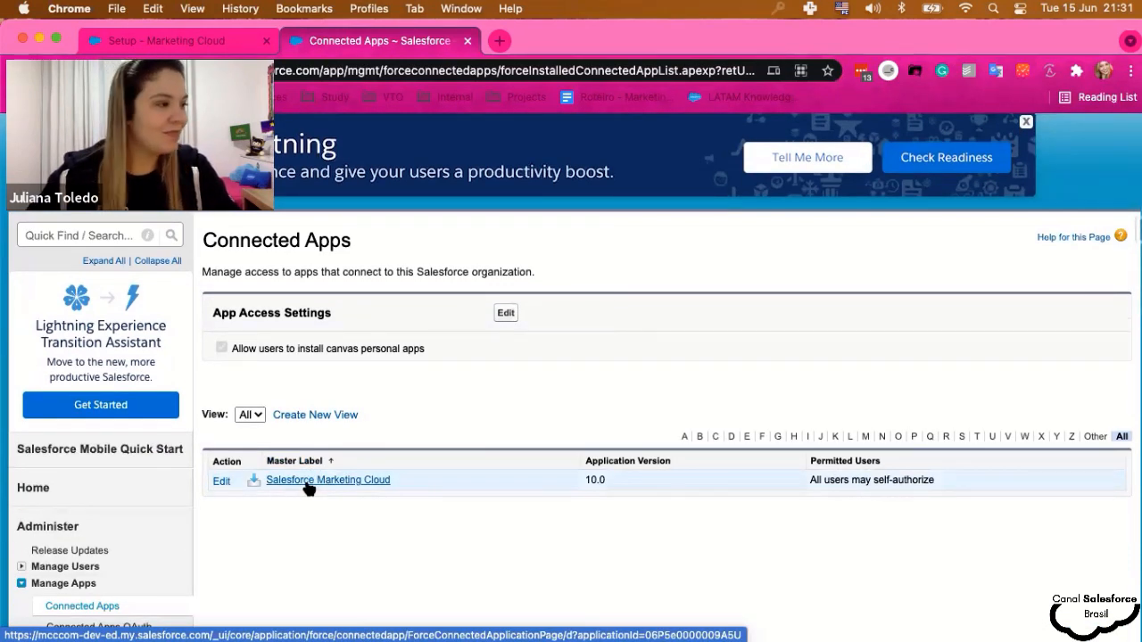
click(220, 481)
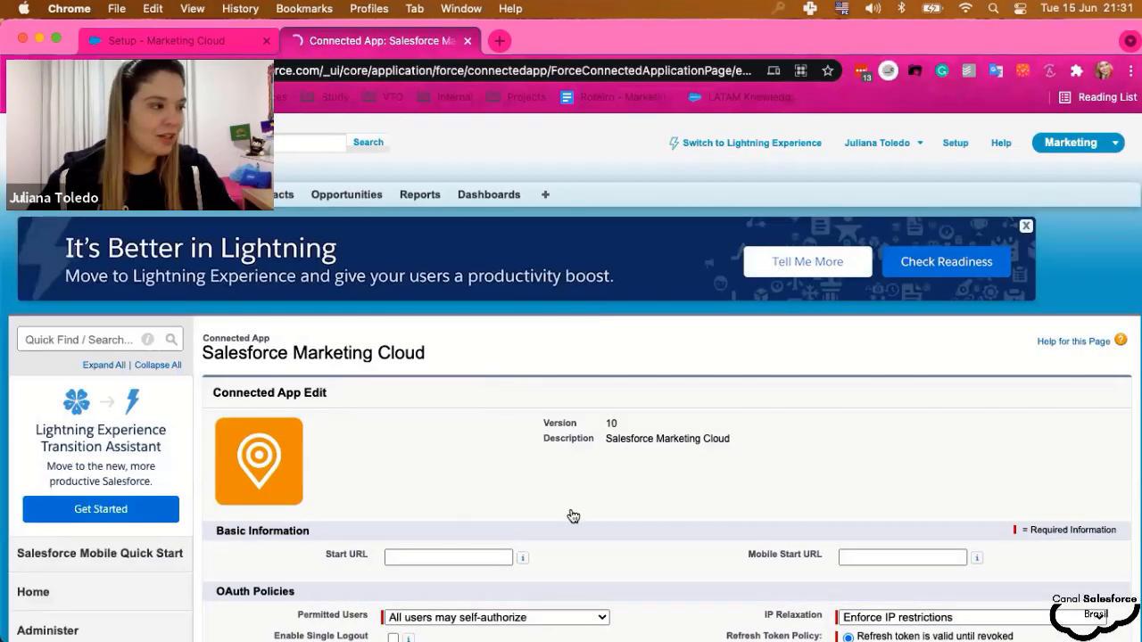
- Set Permitted Users to 'Admin approved users are pre-authorized' and accept the warning
scroll(681, 519, down, 5)
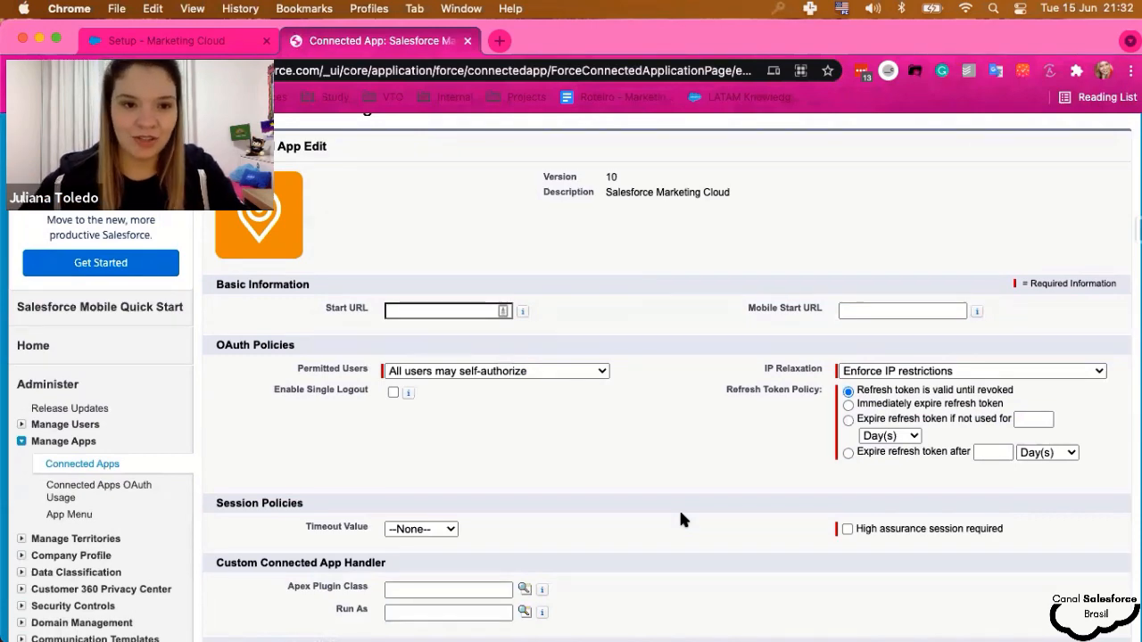
scroll(680, 519, down, 2)
scroll(686, 519, up, 1)
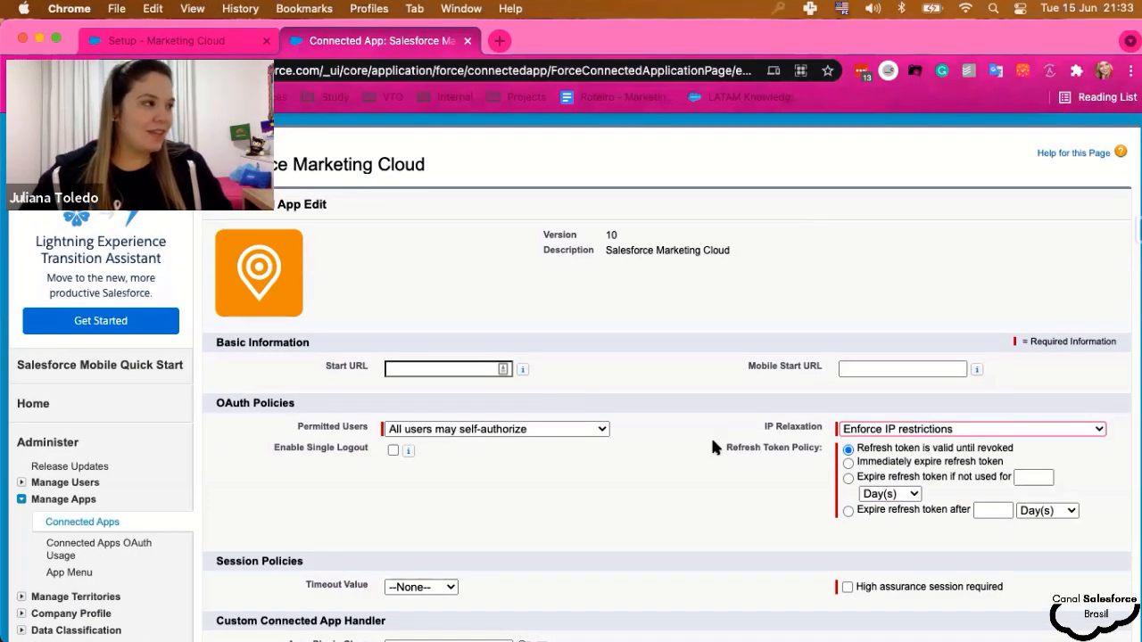
scroll(583, 456, up, 1)
scroll(603, 475, down, 2)
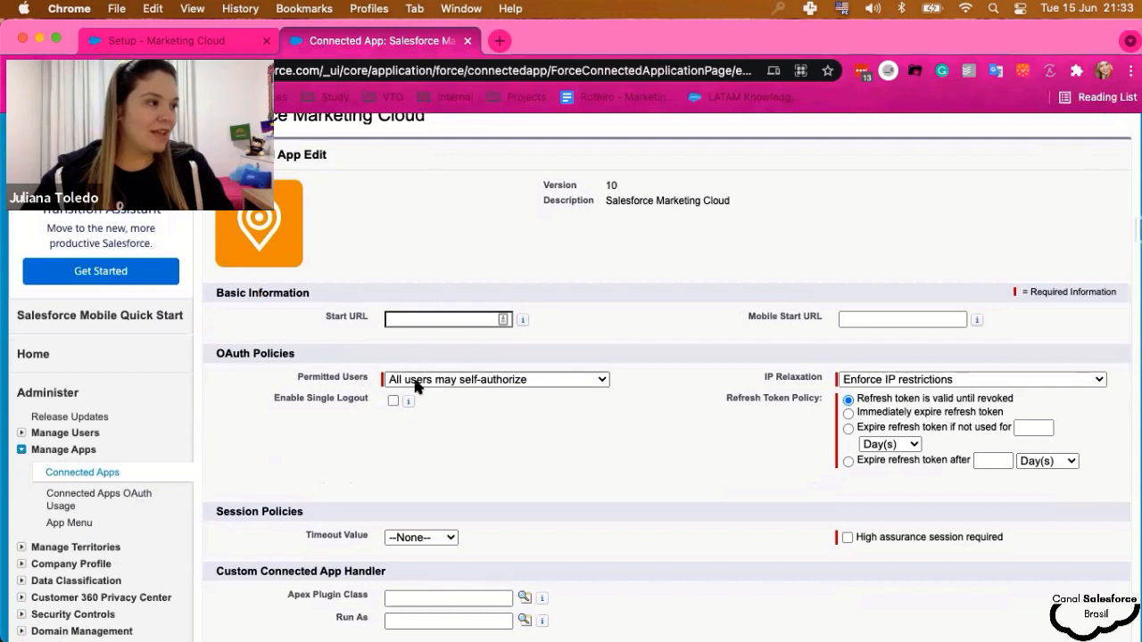
click(416, 382)
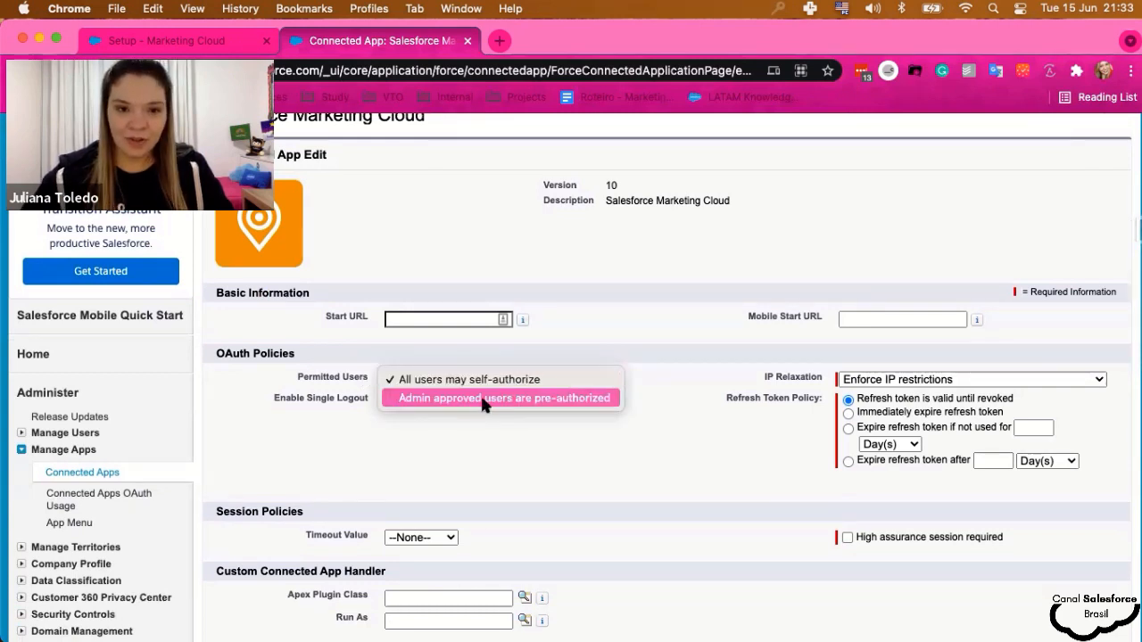
click(482, 402)
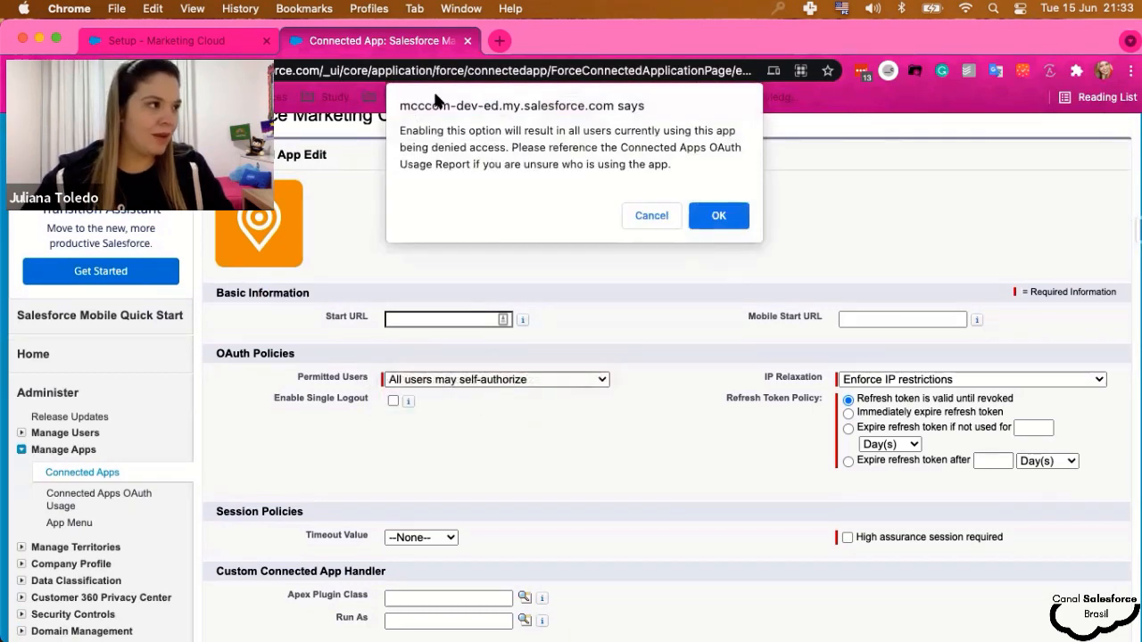
click(719, 217)
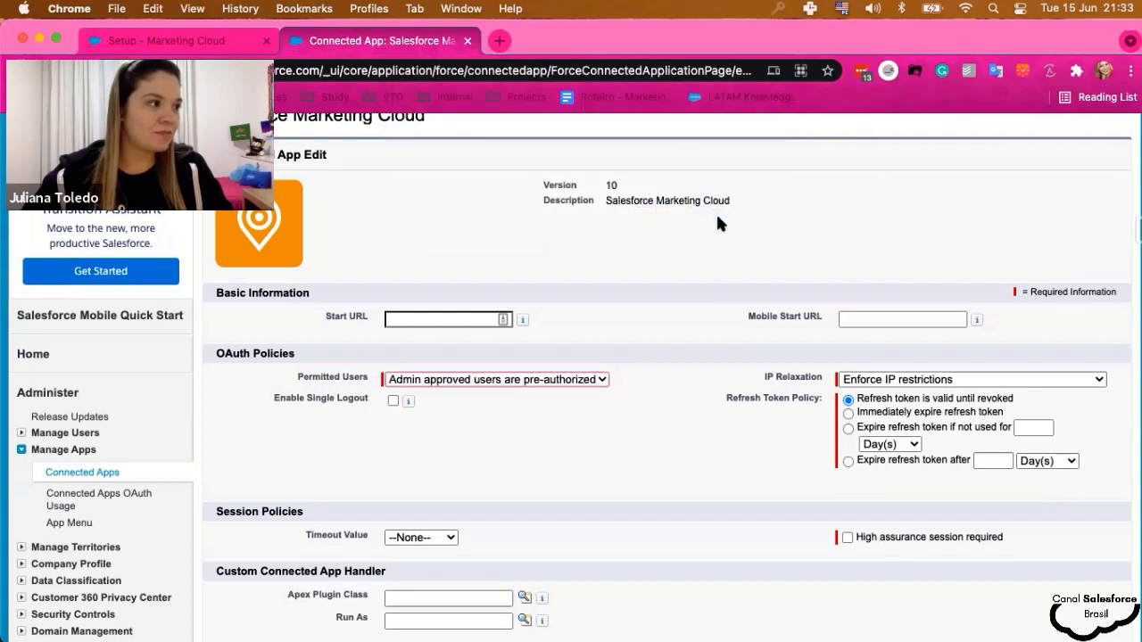
- Set IP Relaxation to 'Relax IP restrictions'
scroll(697, 504, down, 1)
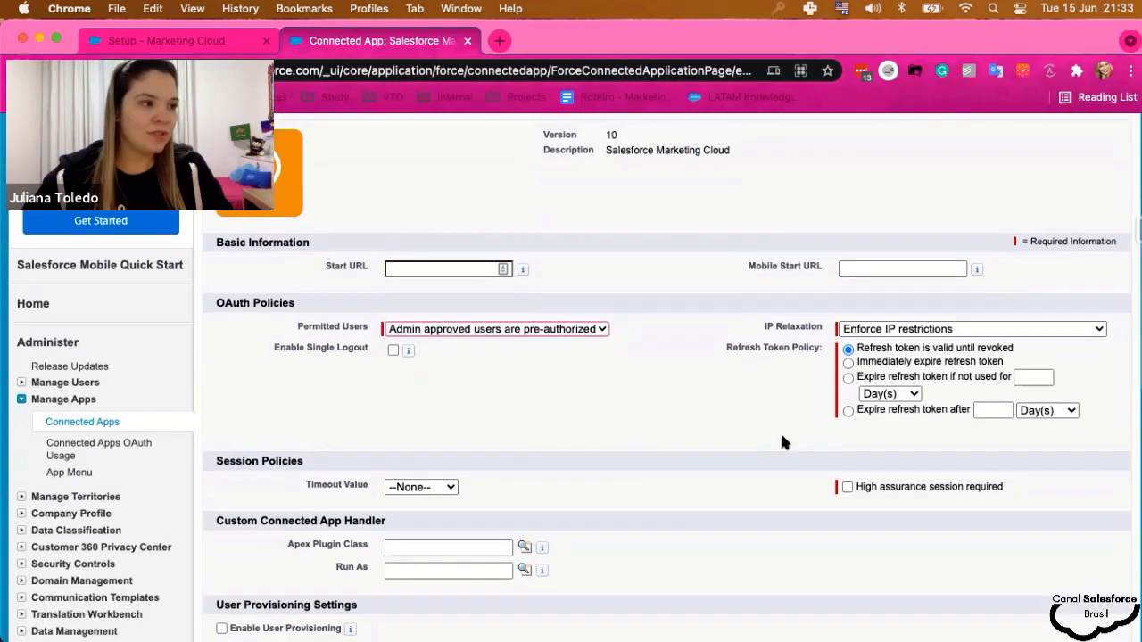
click(901, 332)
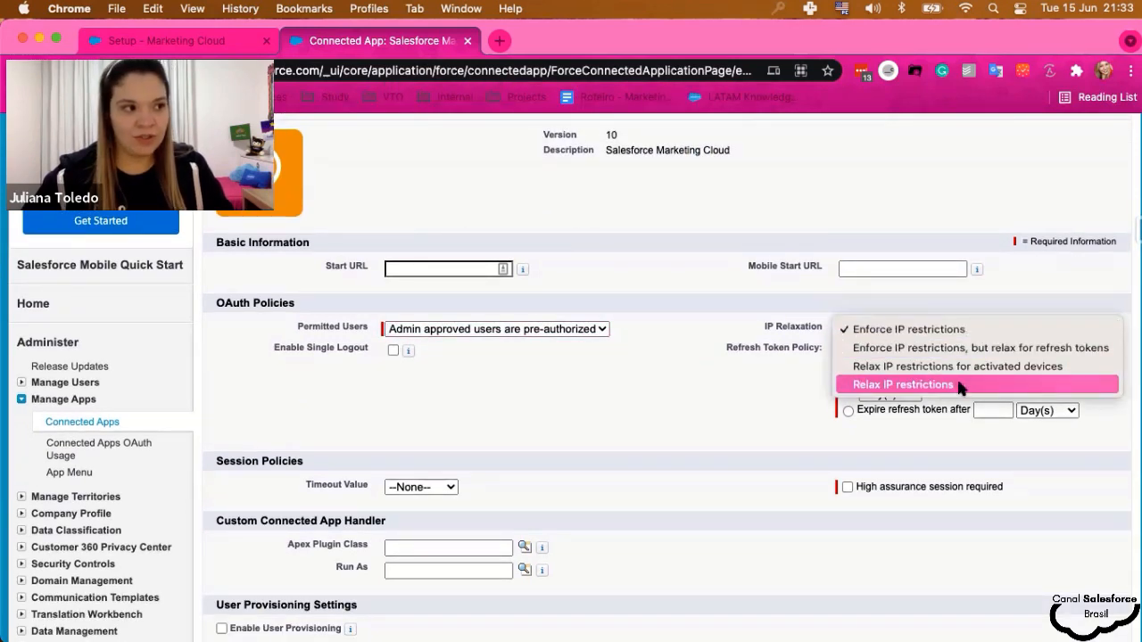
click(960, 386)
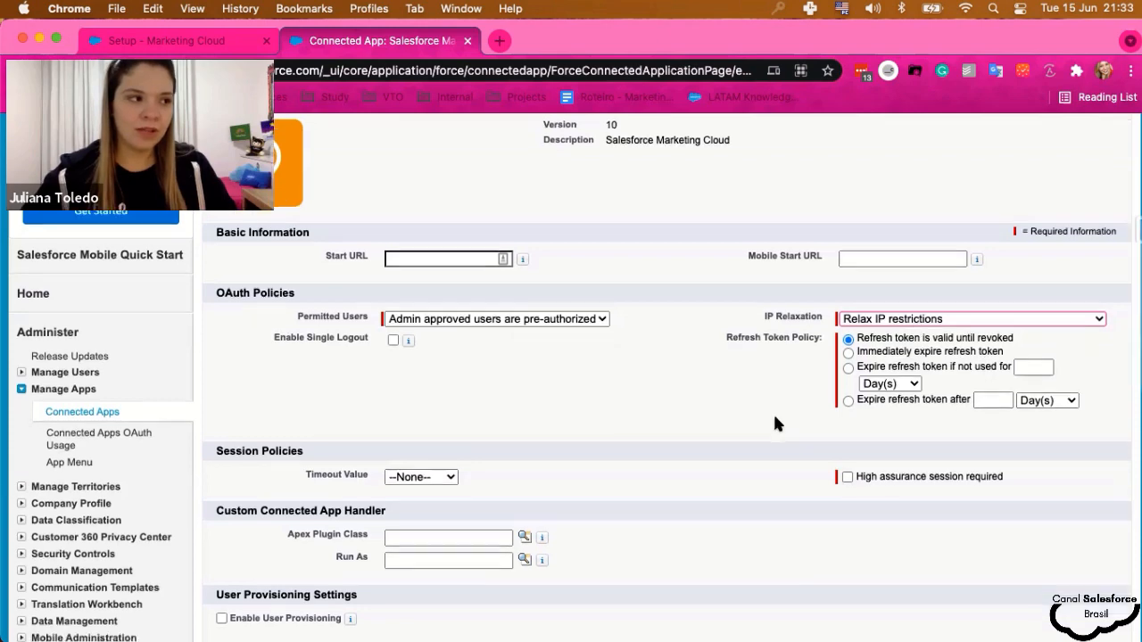
scroll(774, 423, down, 2)
scroll(774, 425, down, 1)
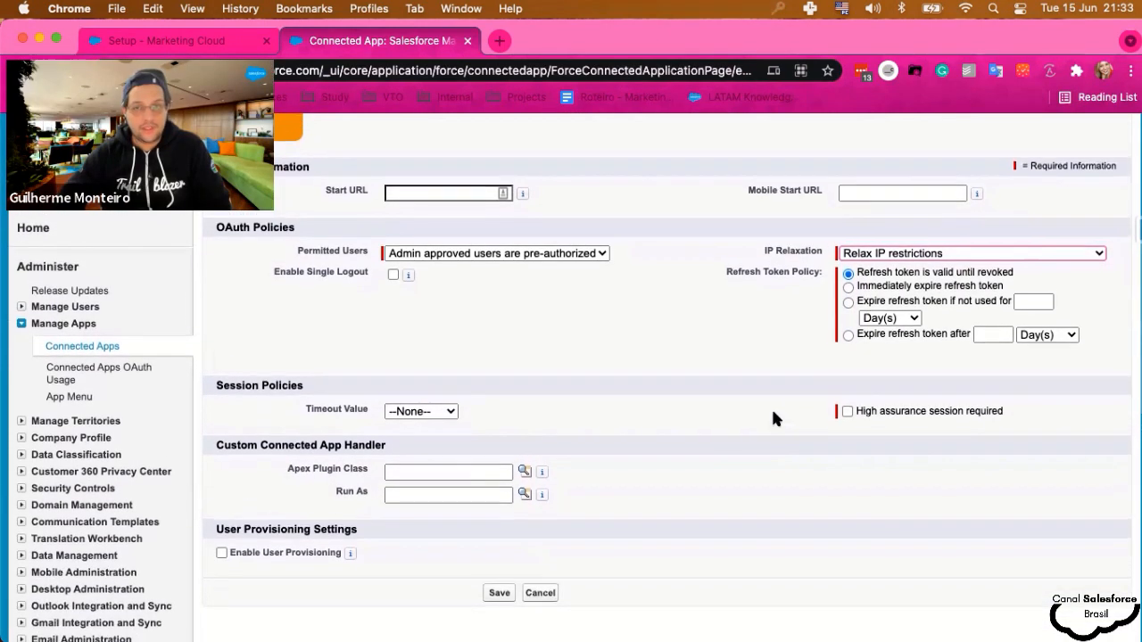
- Set the Refresh Token Policy to 'Immediately expire refresh token'
click(847, 288)
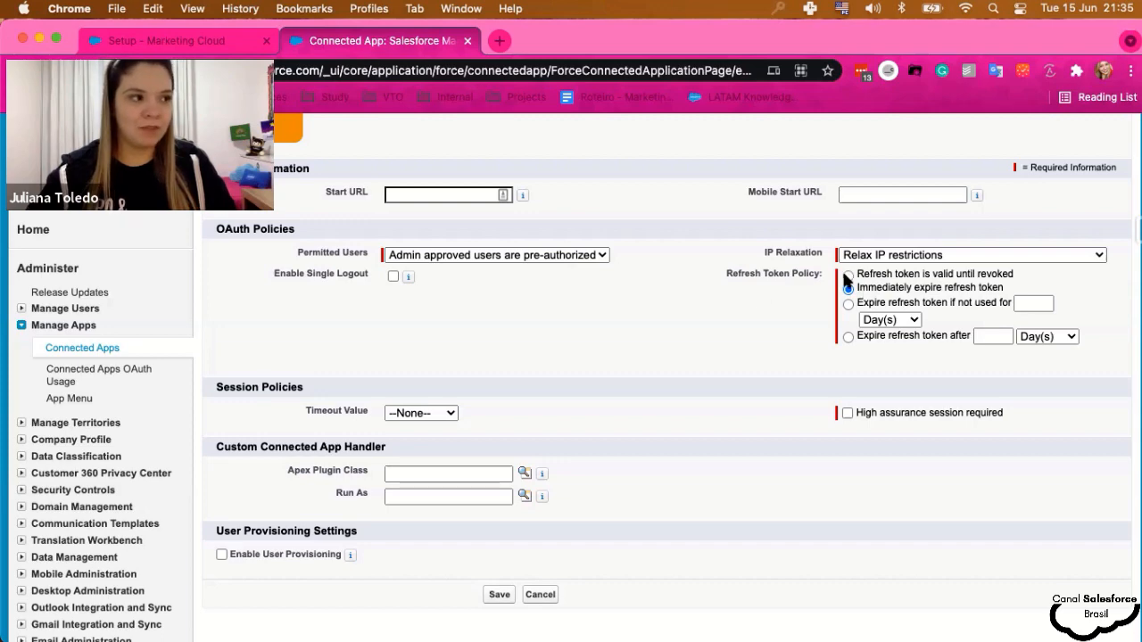
- Save the Marketing Cloud connected app policies so admin-approved users are pre-authorized
scroll(712, 338, down, 1)
scroll(714, 344, down, 1)
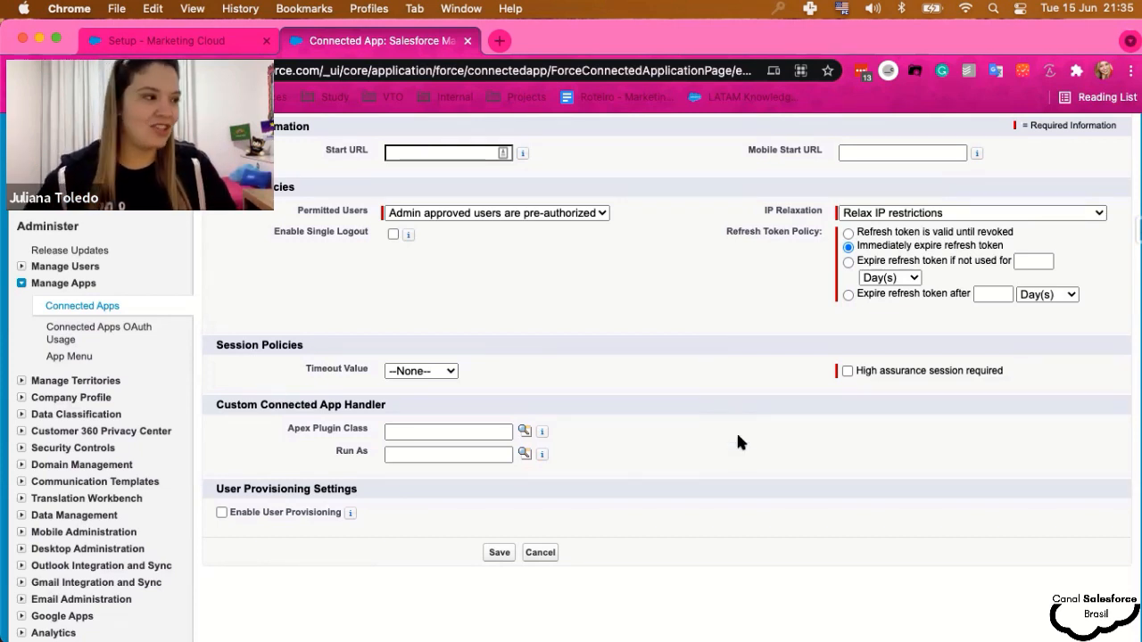
scroll(738, 437, up, 3)
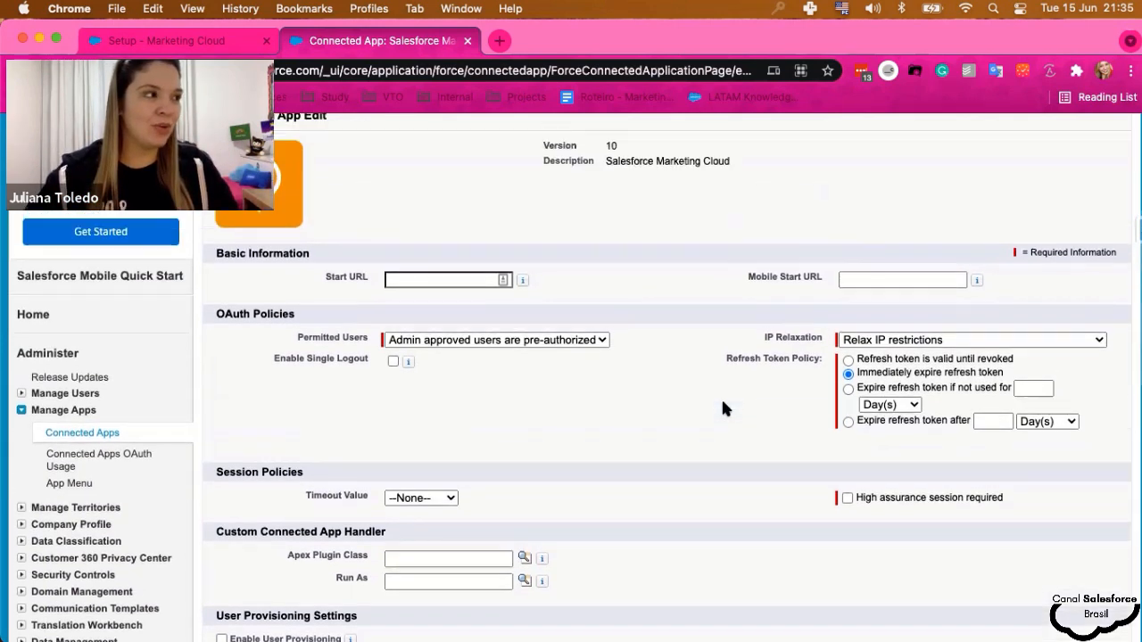
scroll(719, 427, up, 1)
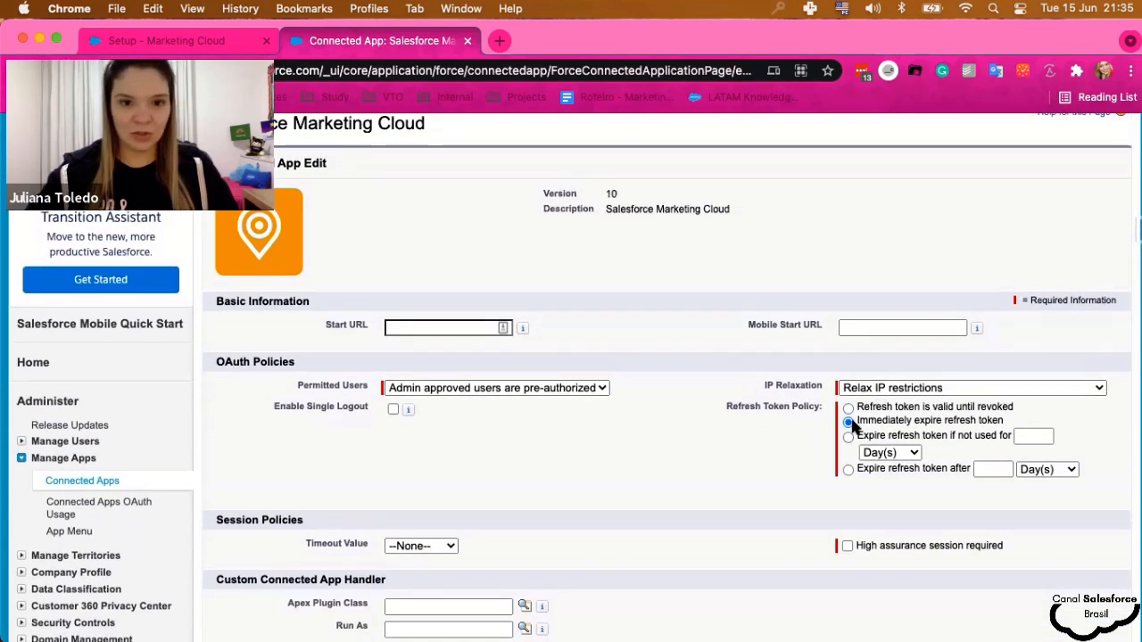
scroll(716, 427, down, 5)
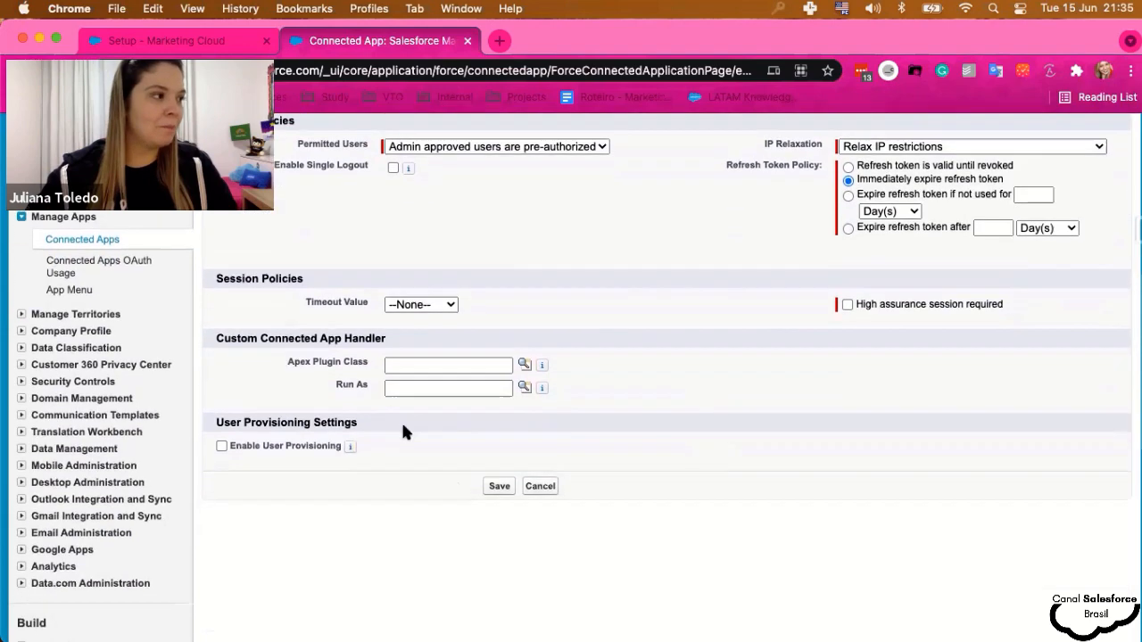
click(490, 490)
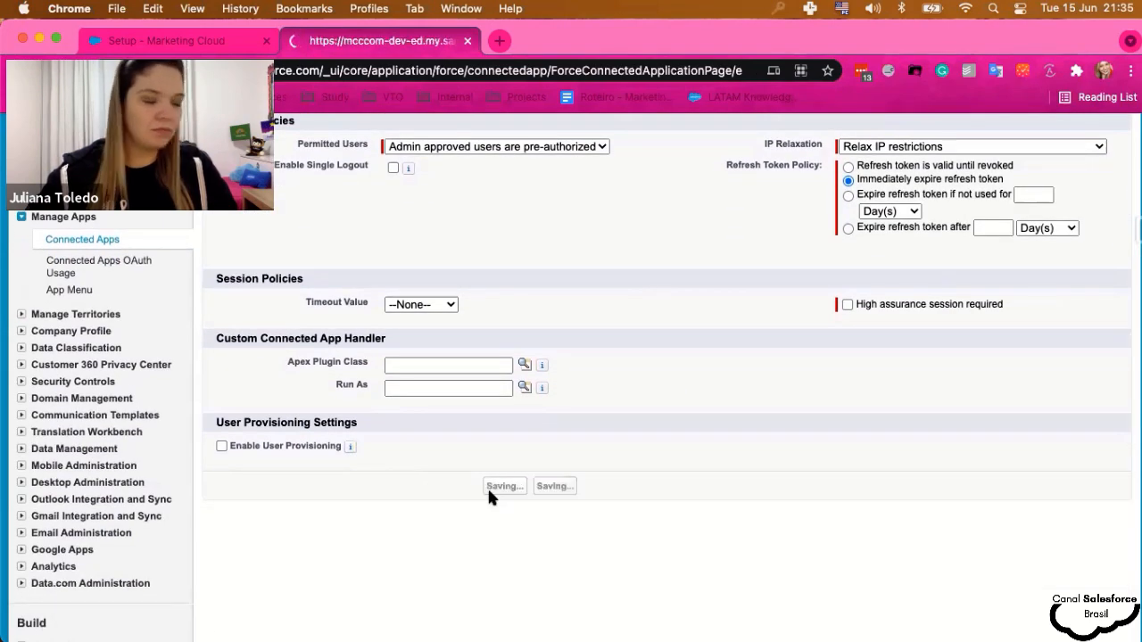
scroll(458, 473, down, 3)
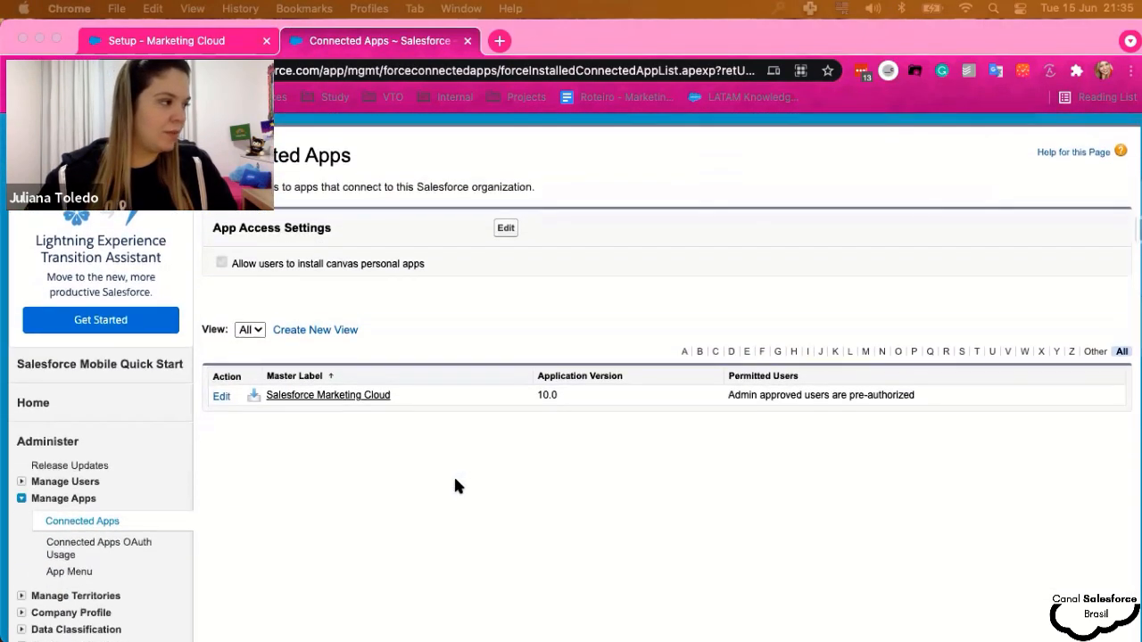
- Find Permission Sets through Quick Find 'permis', review the list, and begin a new permission set
scroll(456, 483, up, 3)
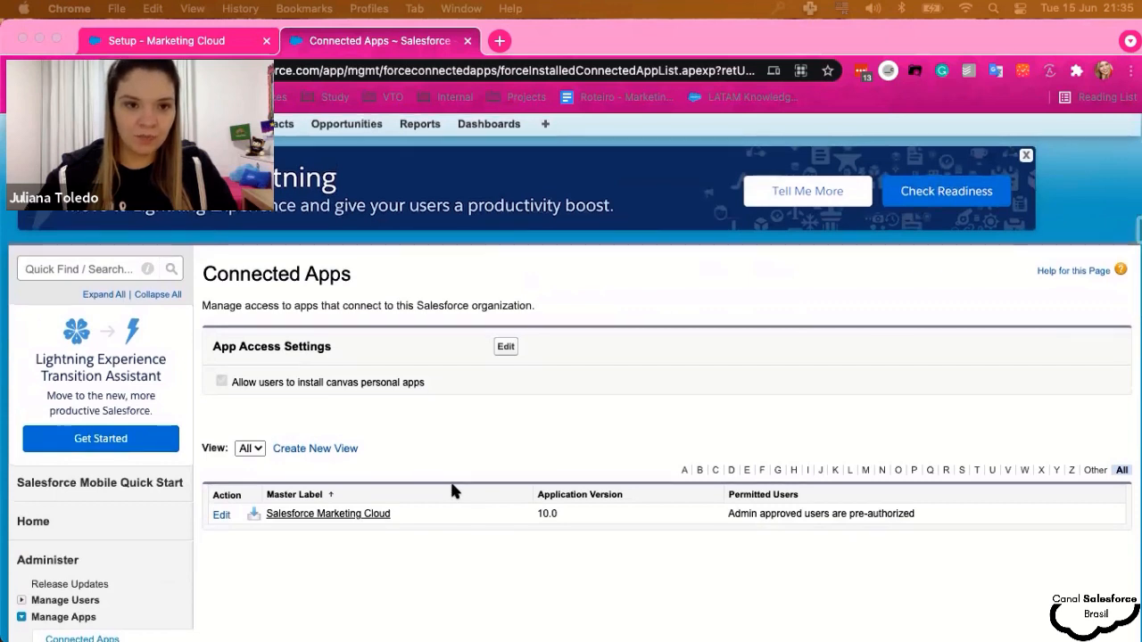
scroll(449, 479, up, 2)
click(89, 327)
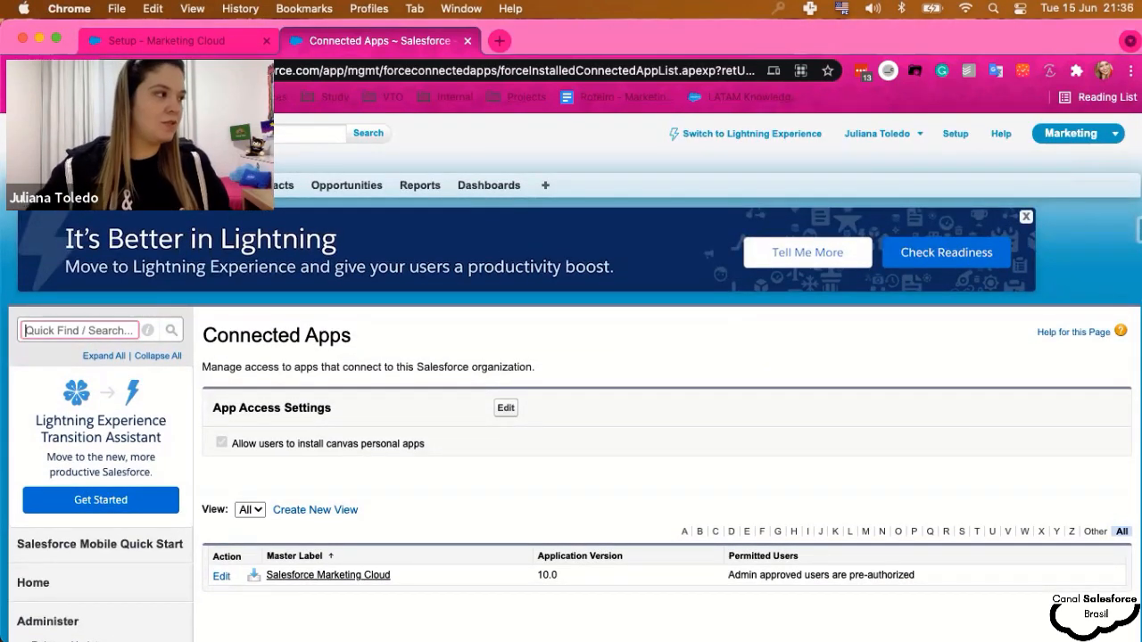
text(permis)
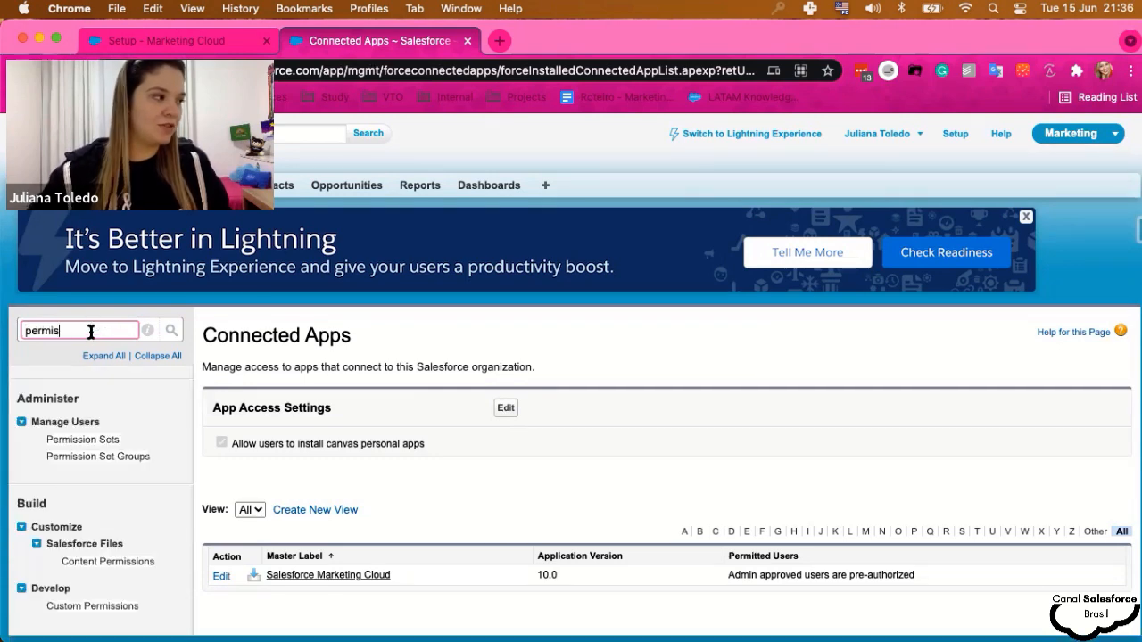
click(83, 441)
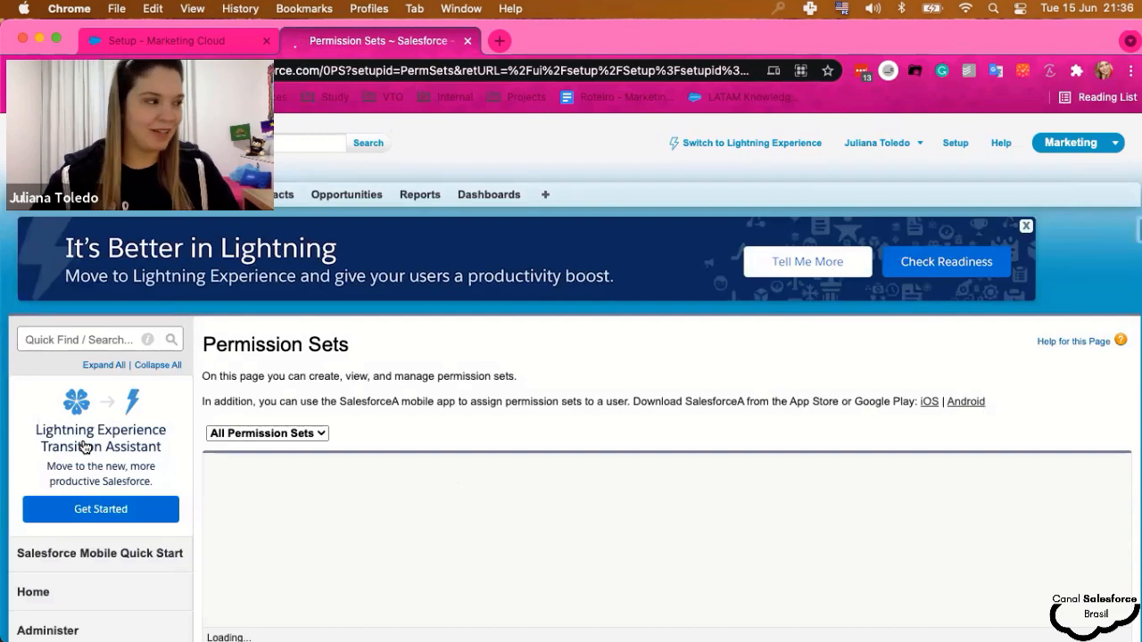
scroll(500, 510, down, 1)
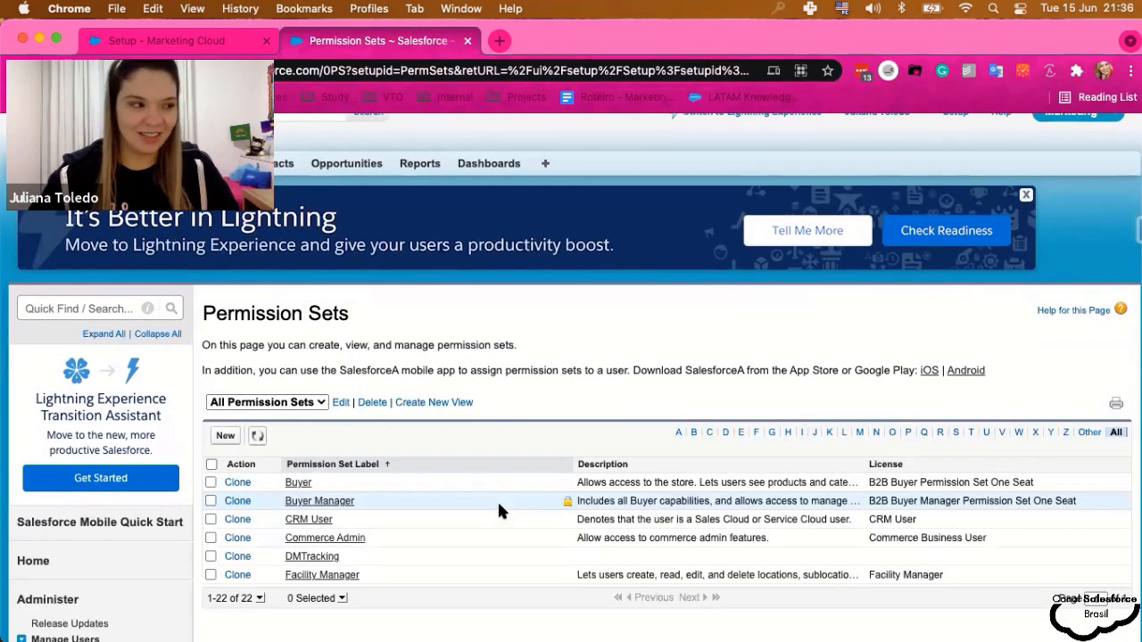
scroll(497, 504, down, 3)
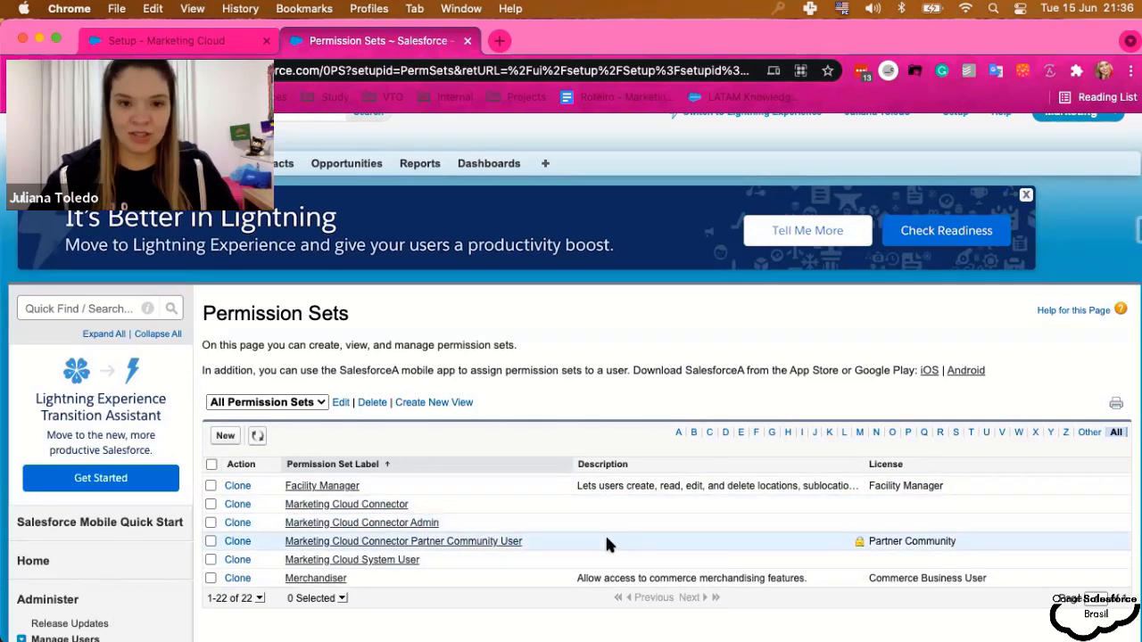
scroll(606, 537, up, 5)
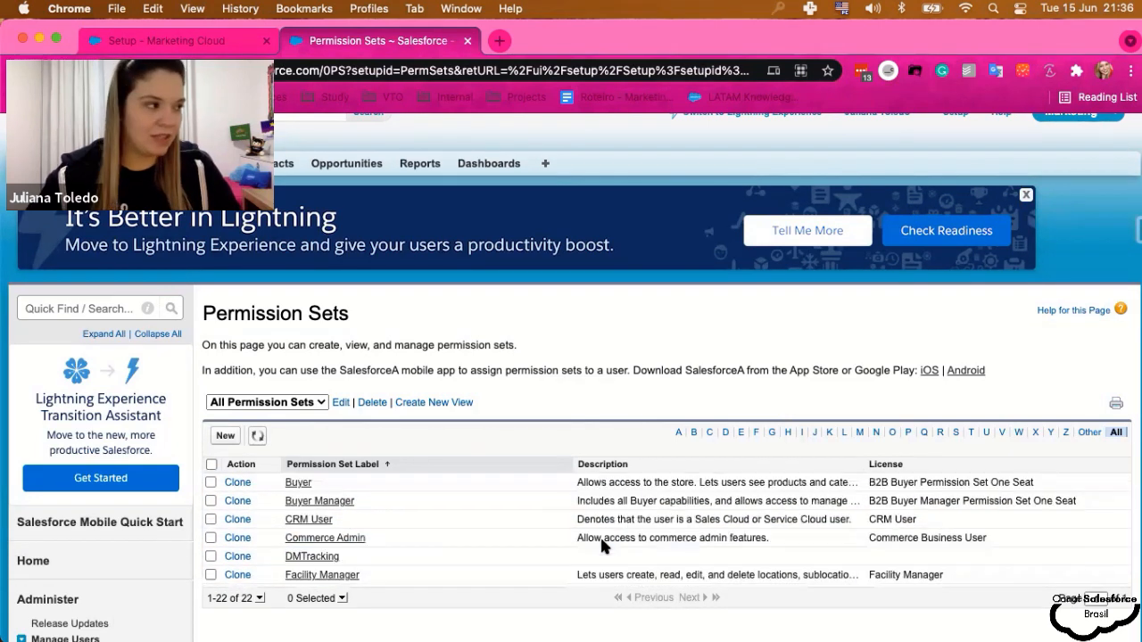
click(218, 438)
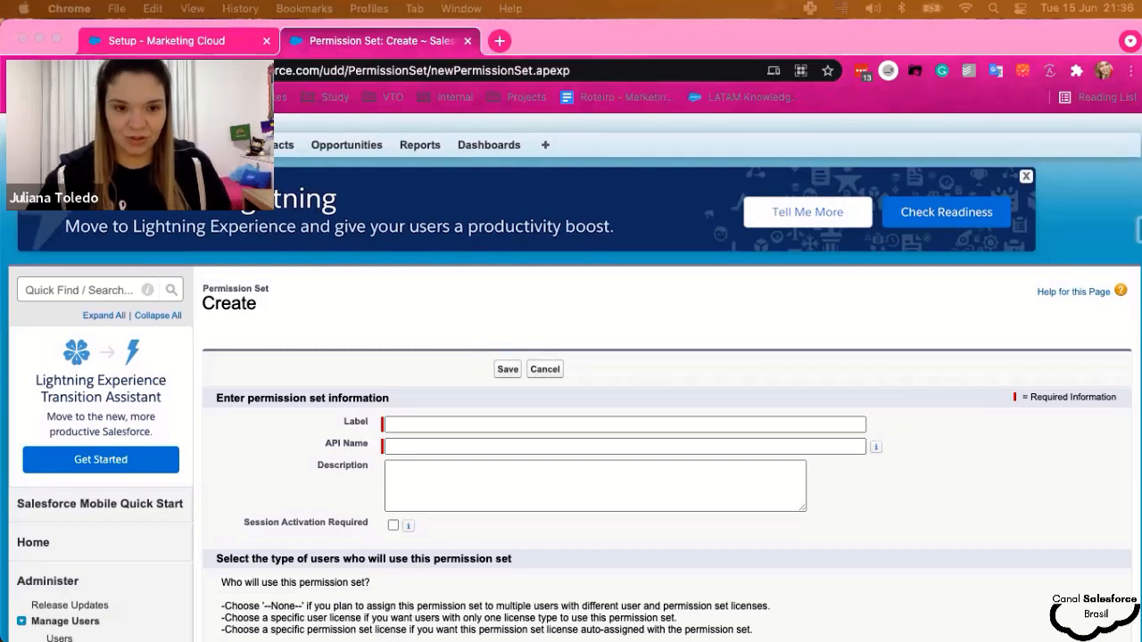
- Create and save a permission set labelled 'Marketing Cloud Connected App'
click(434, 424)
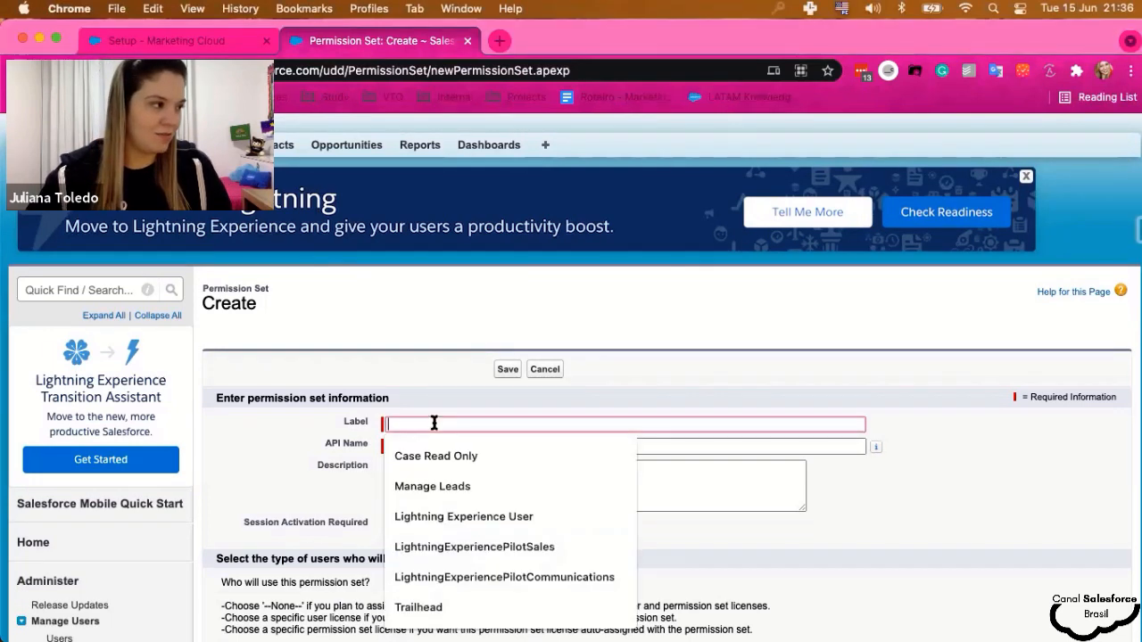
text(Marketing Cloud Connected App)
click(706, 400)
scroll(912, 492, down, 1)
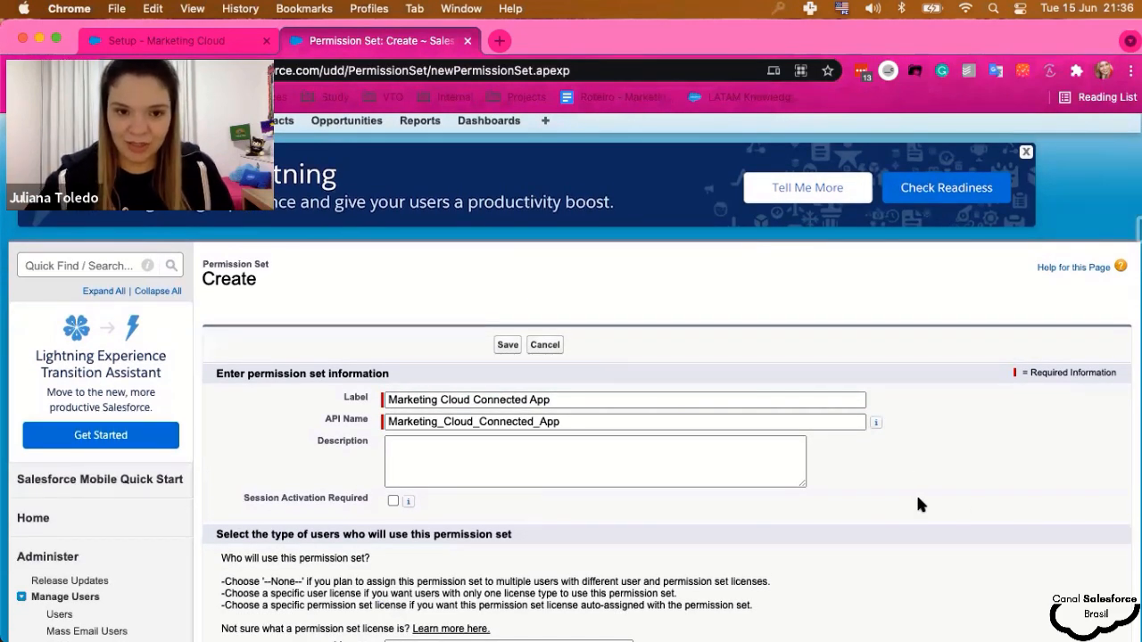
scroll(920, 504, down, 3)
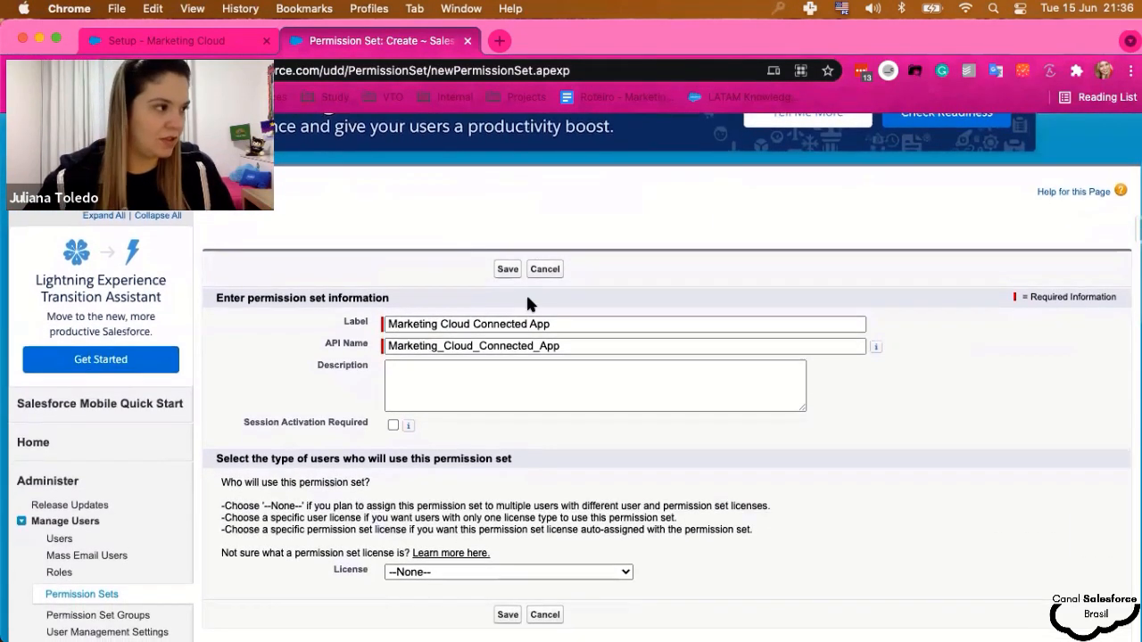
click(507, 268)
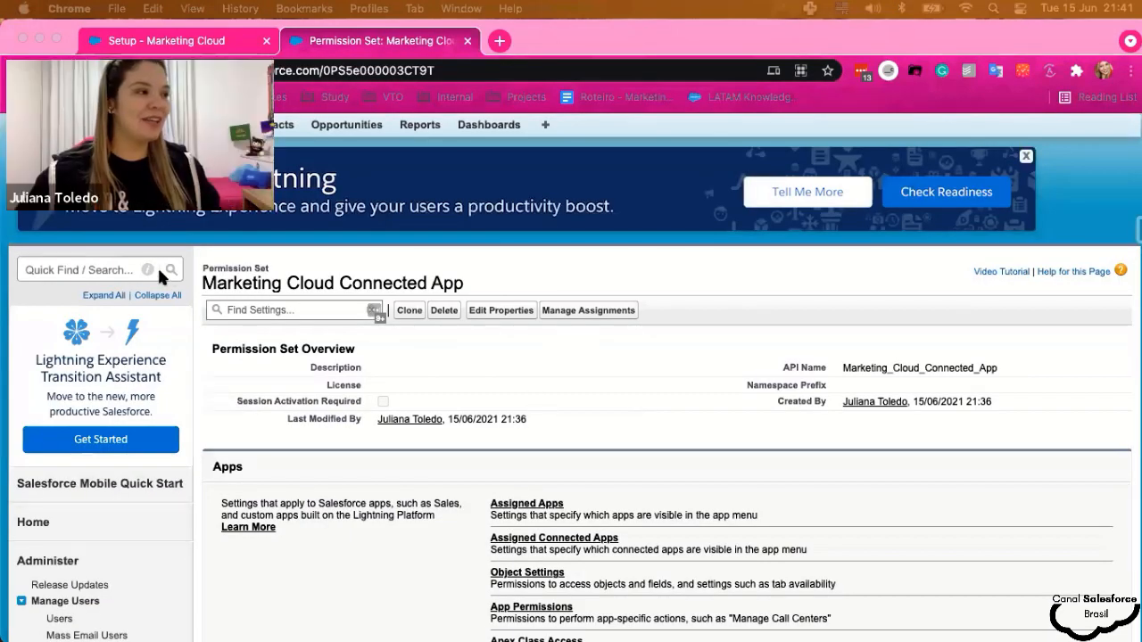
- Open the All Users list from the Users sidebar link in a new browser tab
click(429, 52)
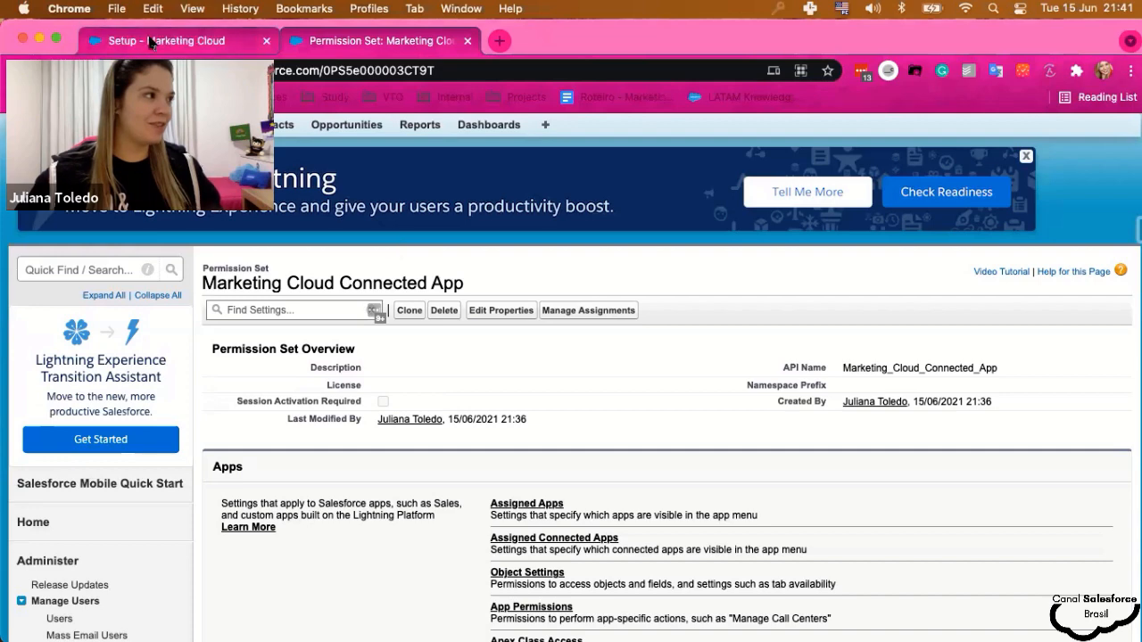
scroll(119, 562, down, 2)
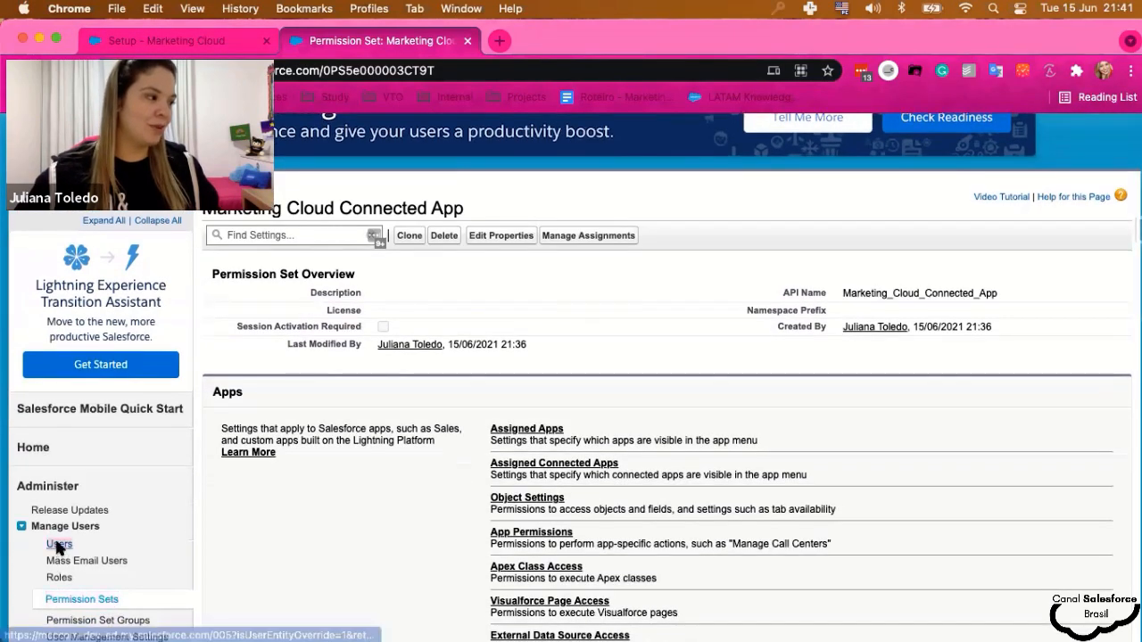
right_click(56, 545)
click(205, 310)
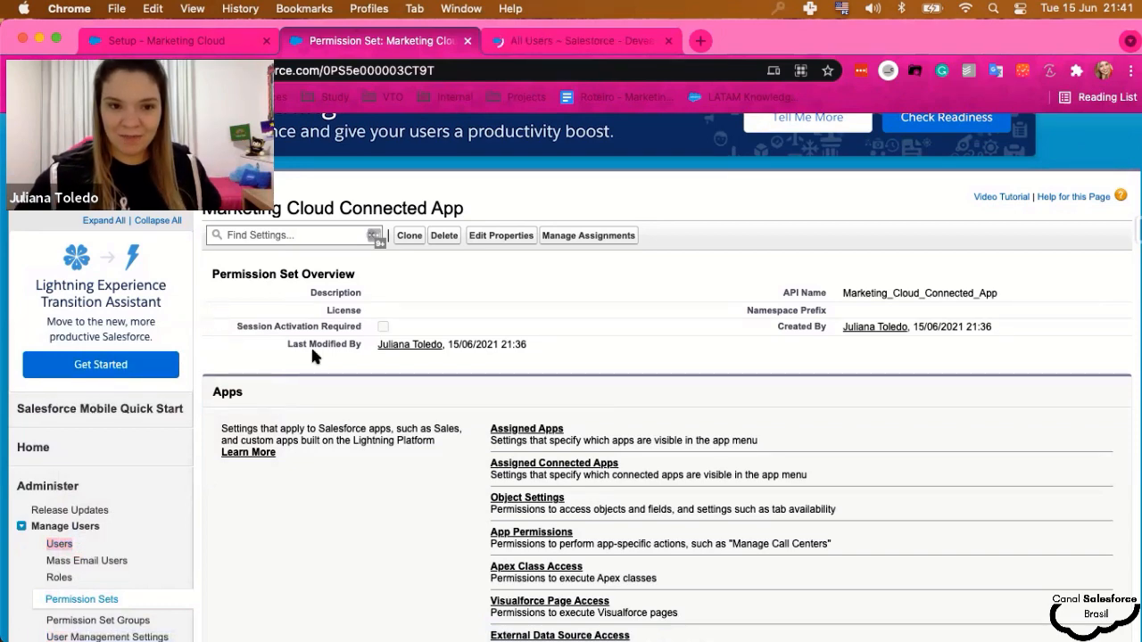
click(545, 44)
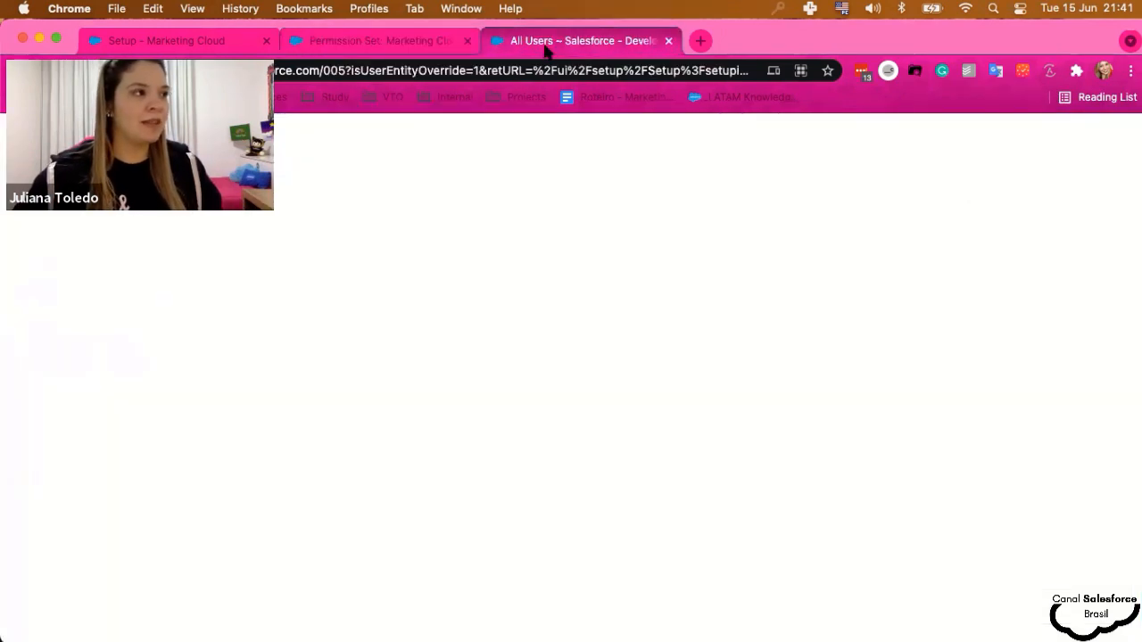
scroll(500, 386, down, 2)
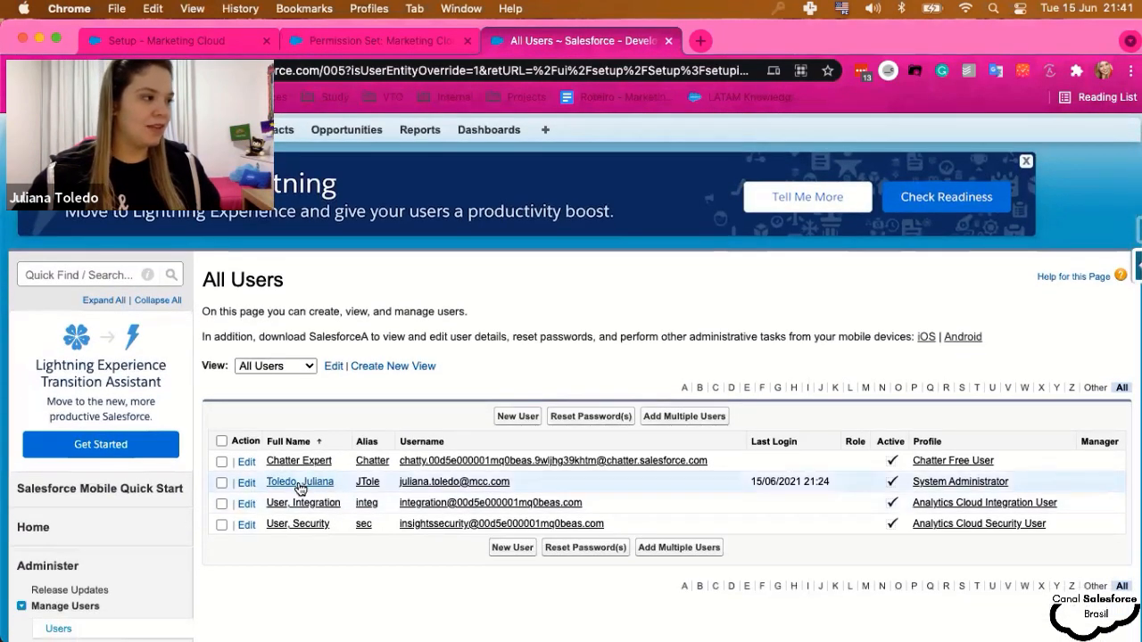
- Open the administrator's user record and locate its Permission Set Assignments list
click(301, 487)
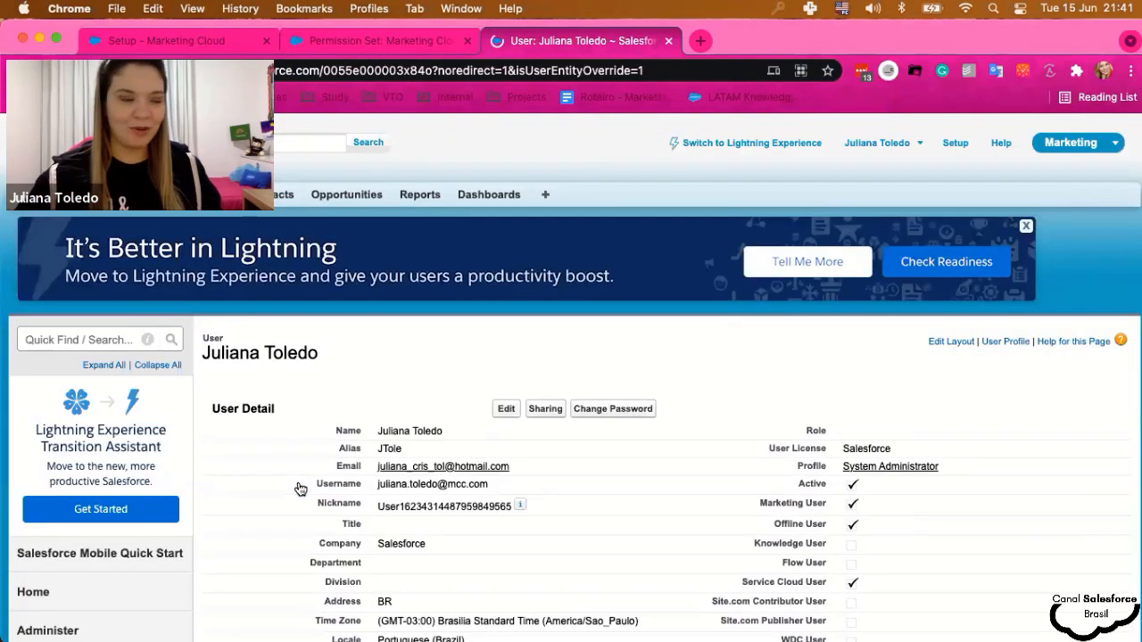
scroll(443, 479, down, 3)
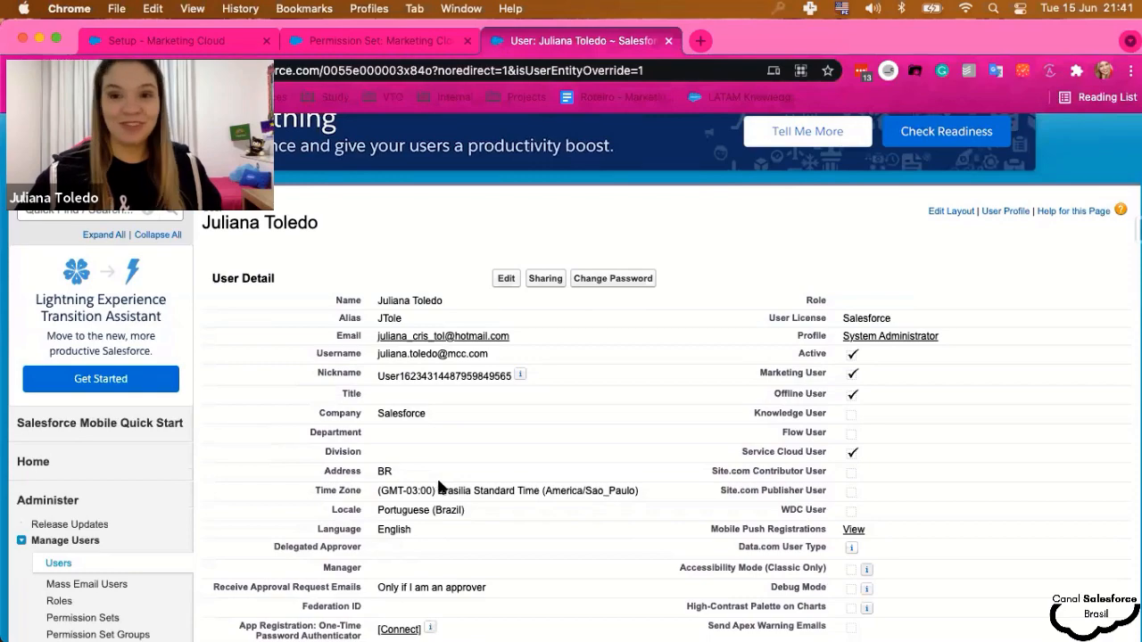
scroll(446, 433, down, 4)
scroll(467, 449, down, 9)
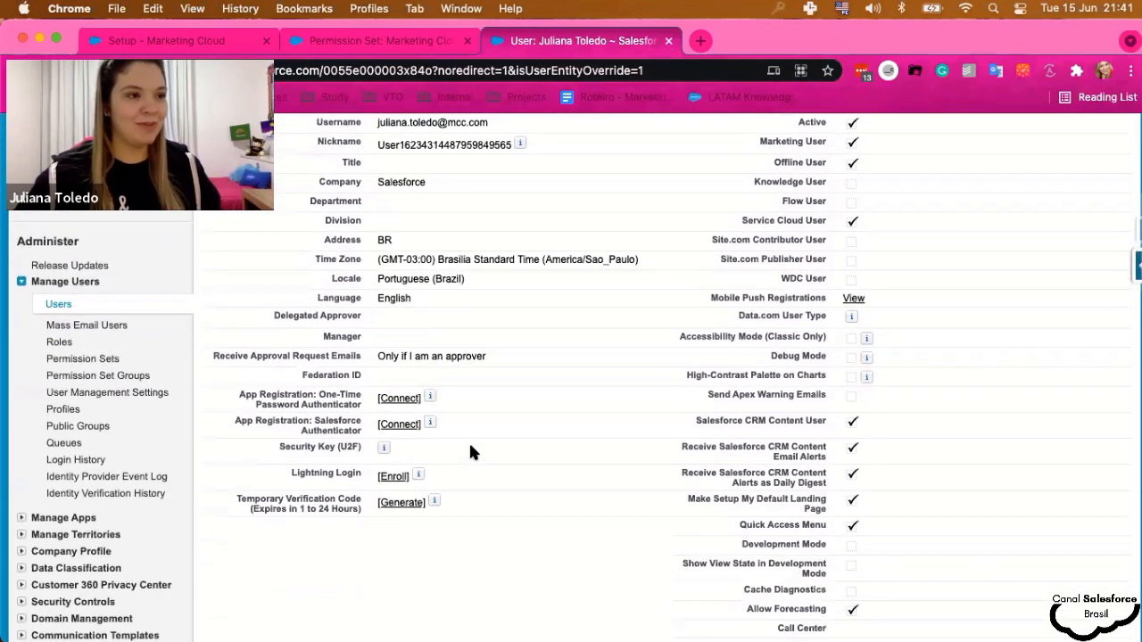
scroll(474, 454, up, 14)
scroll(508, 455, up, 2)
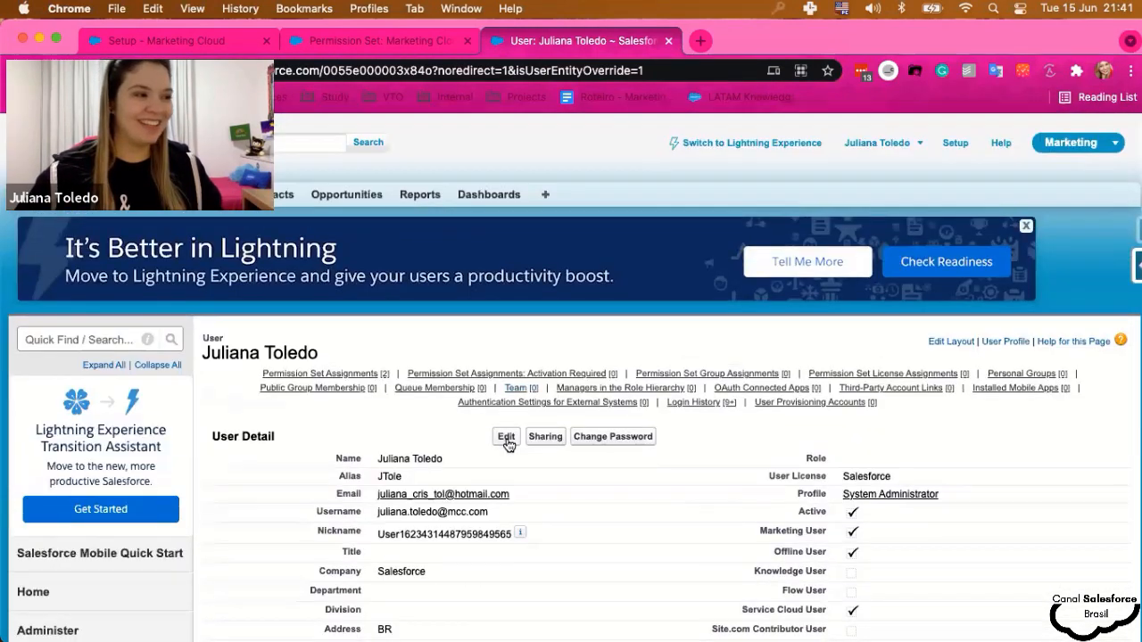
click(499, 438)
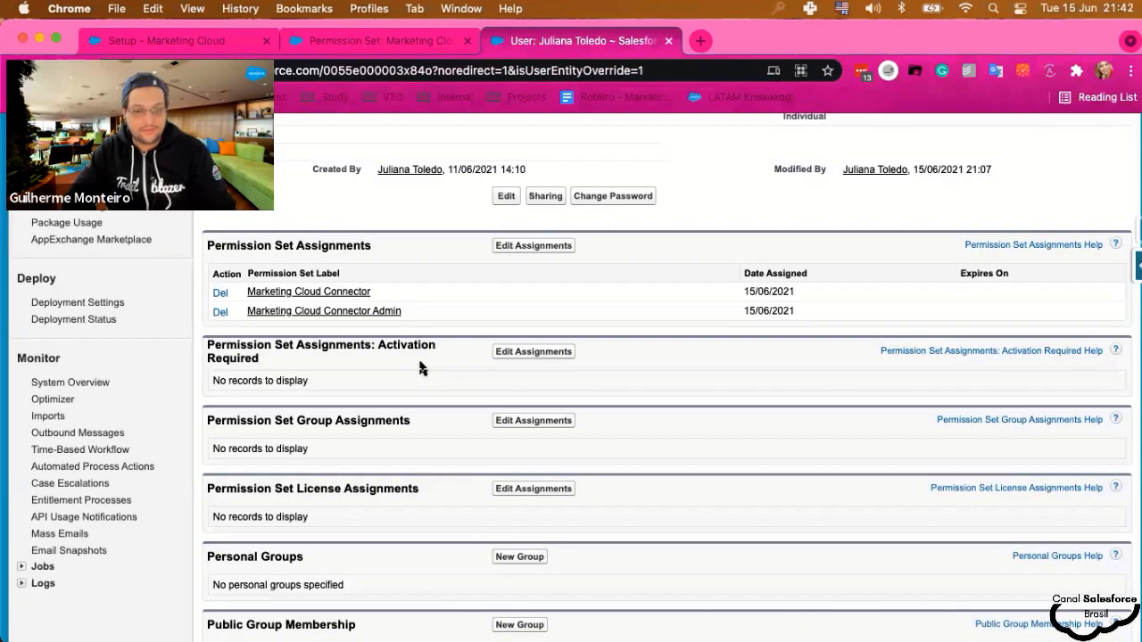
scroll(417, 356, up, 3)
scroll(565, 336, down, 1)
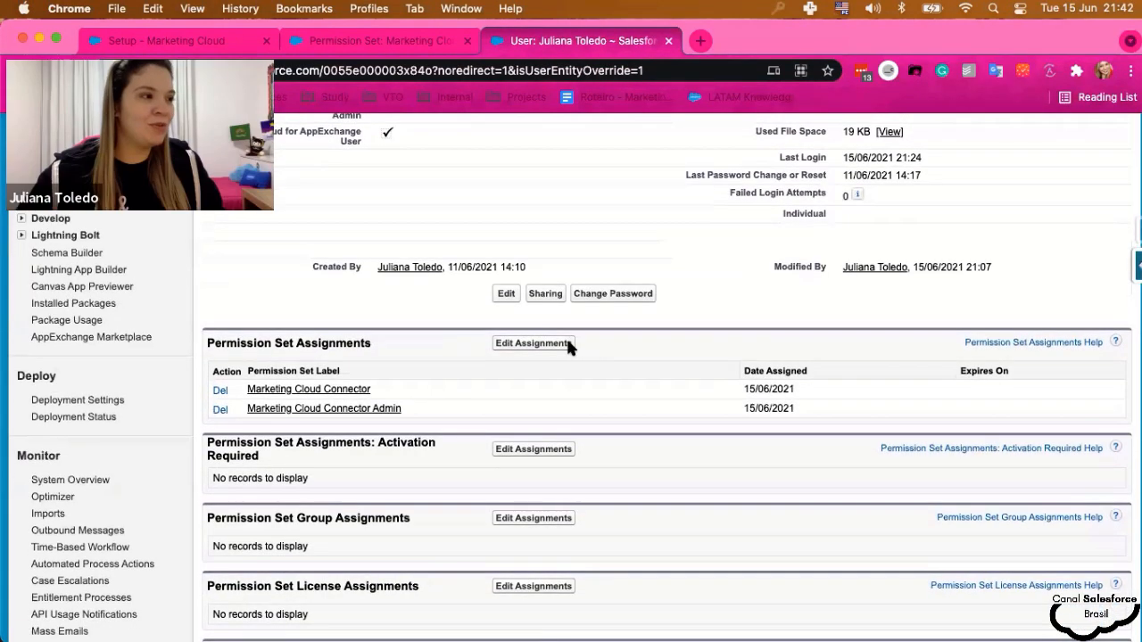
- Enable Marketing Cloud Connected App and Marketing Cloud System User for the user and save
click(530, 346)
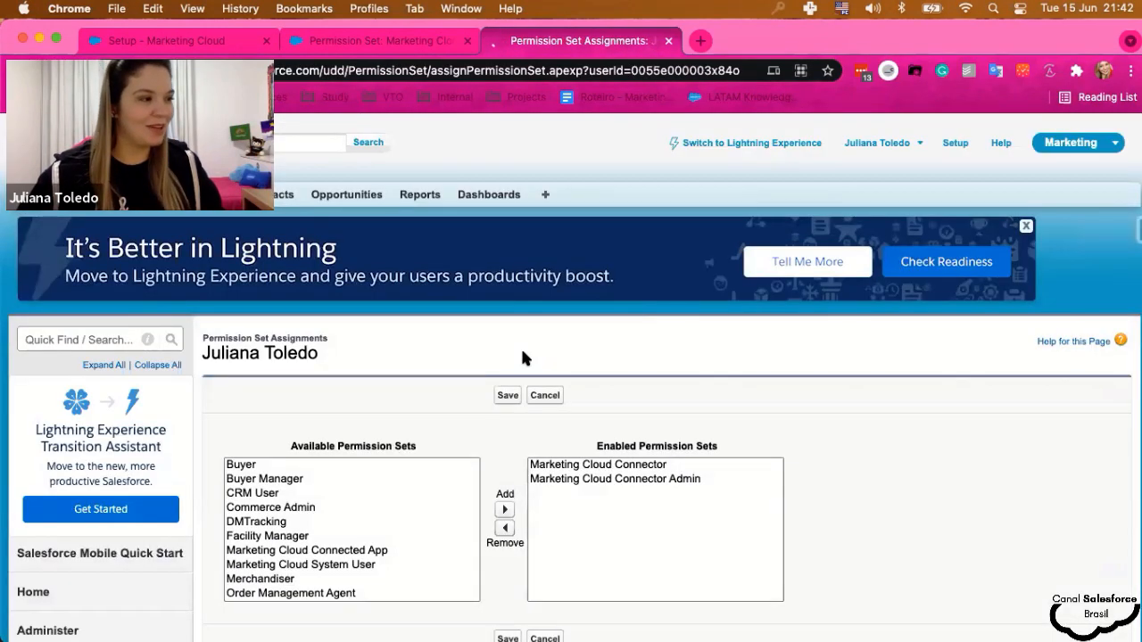
scroll(382, 458, down, 3)
scroll(465, 439, down, 2)
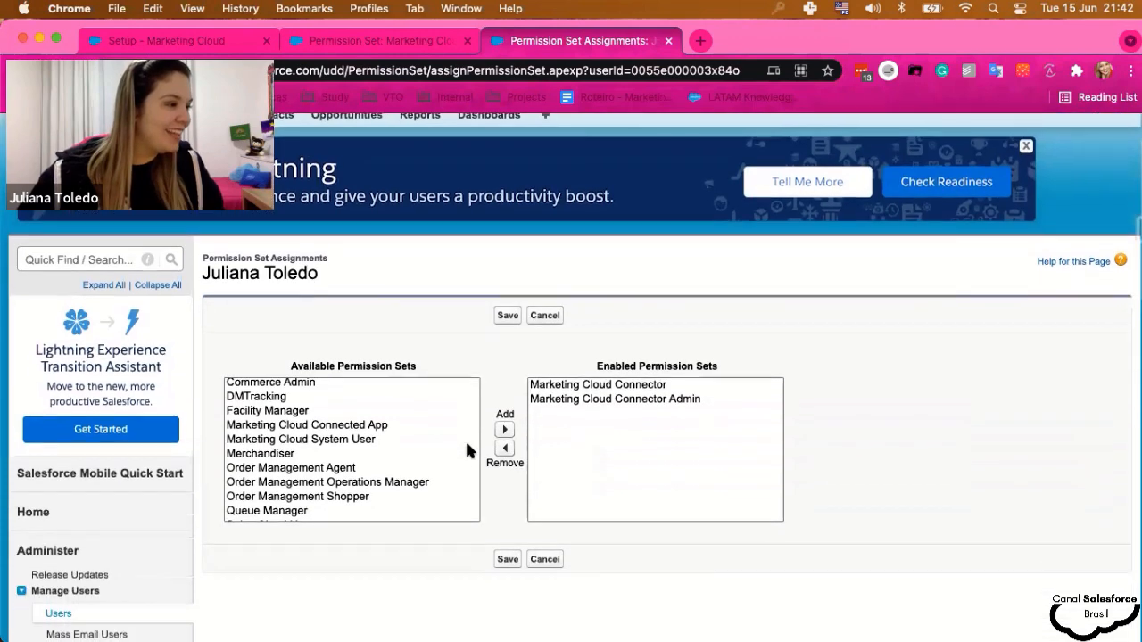
click(351, 427)
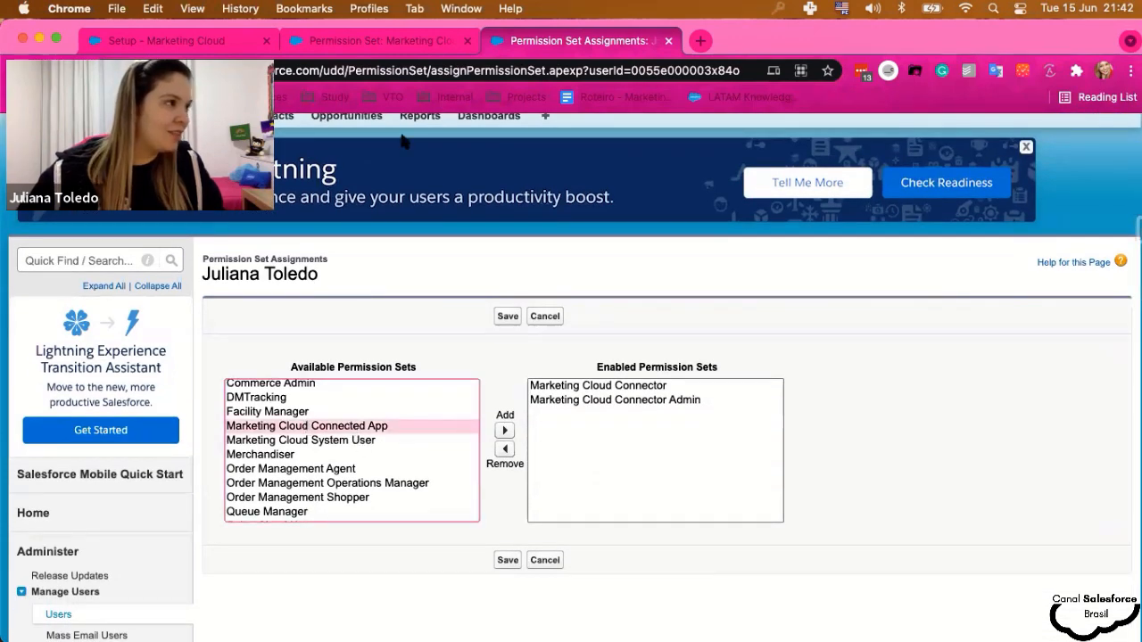
click(383, 41)
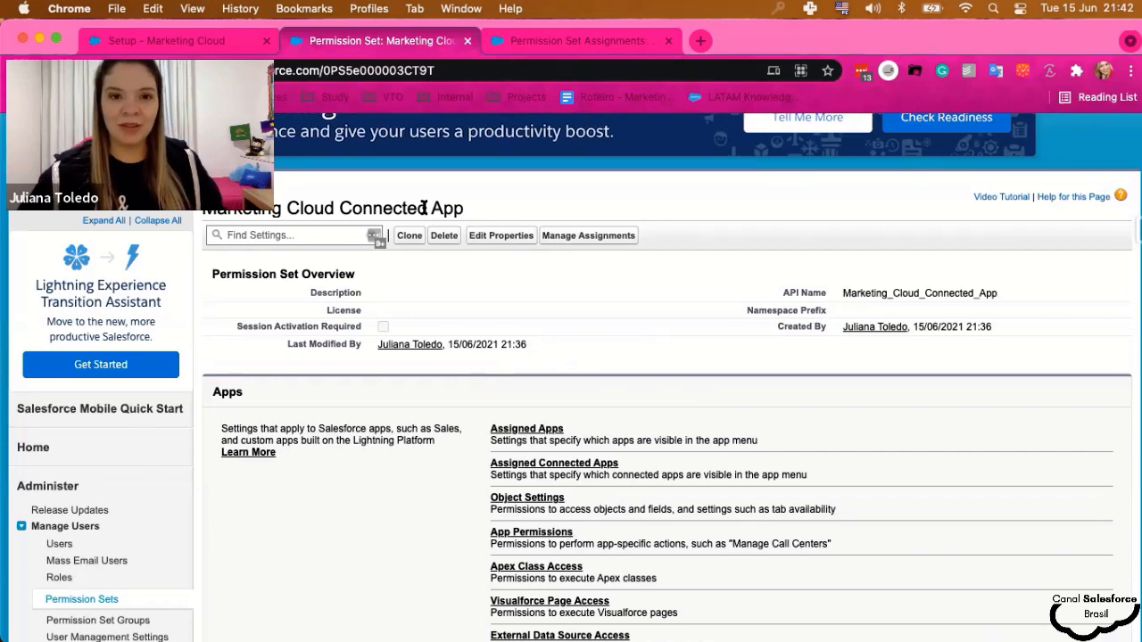
click(563, 44)
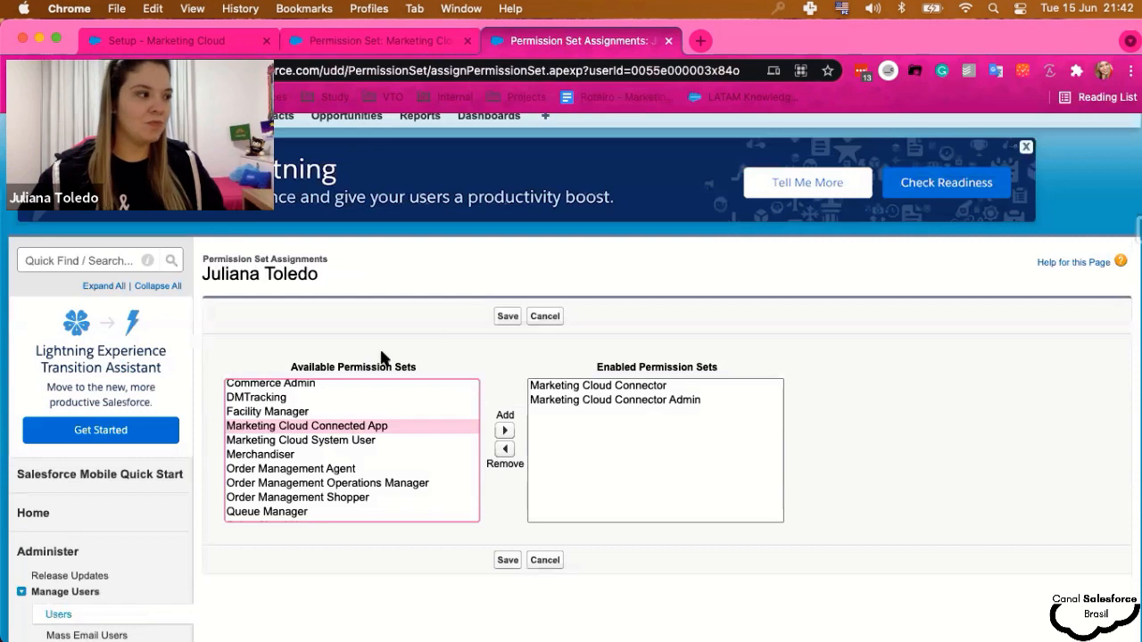
click(506, 431)
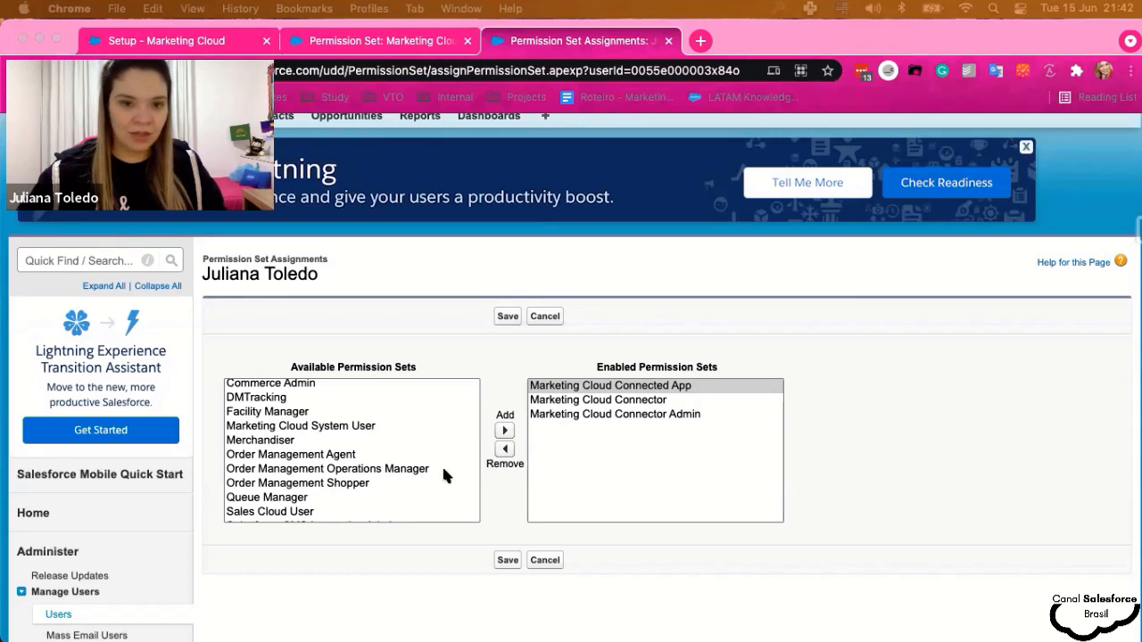
click(324, 427)
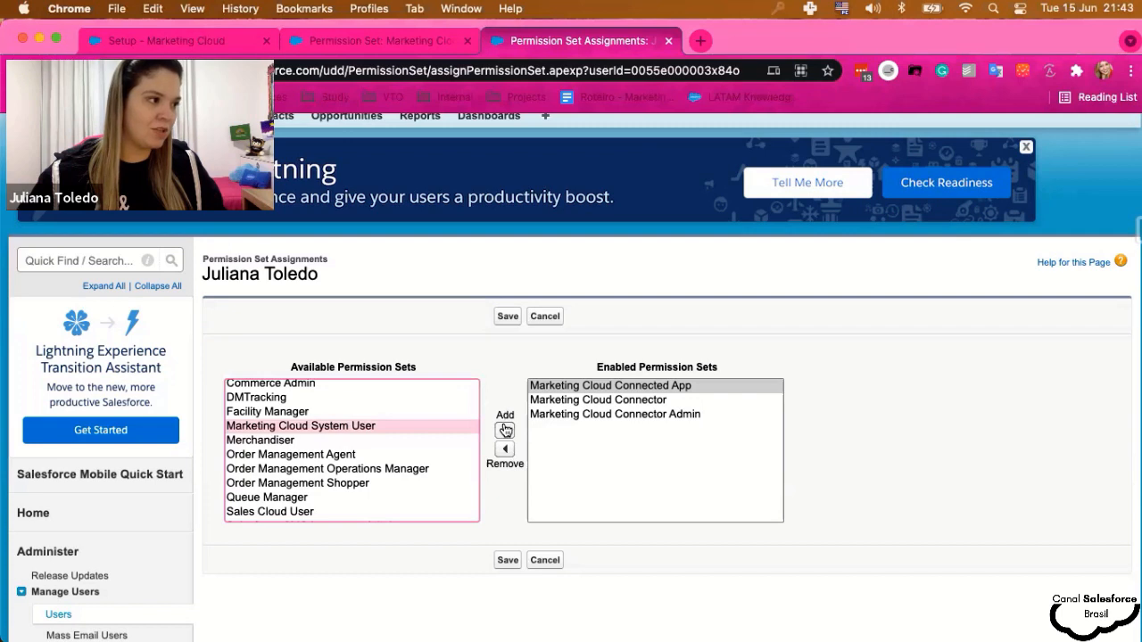
click(505, 430)
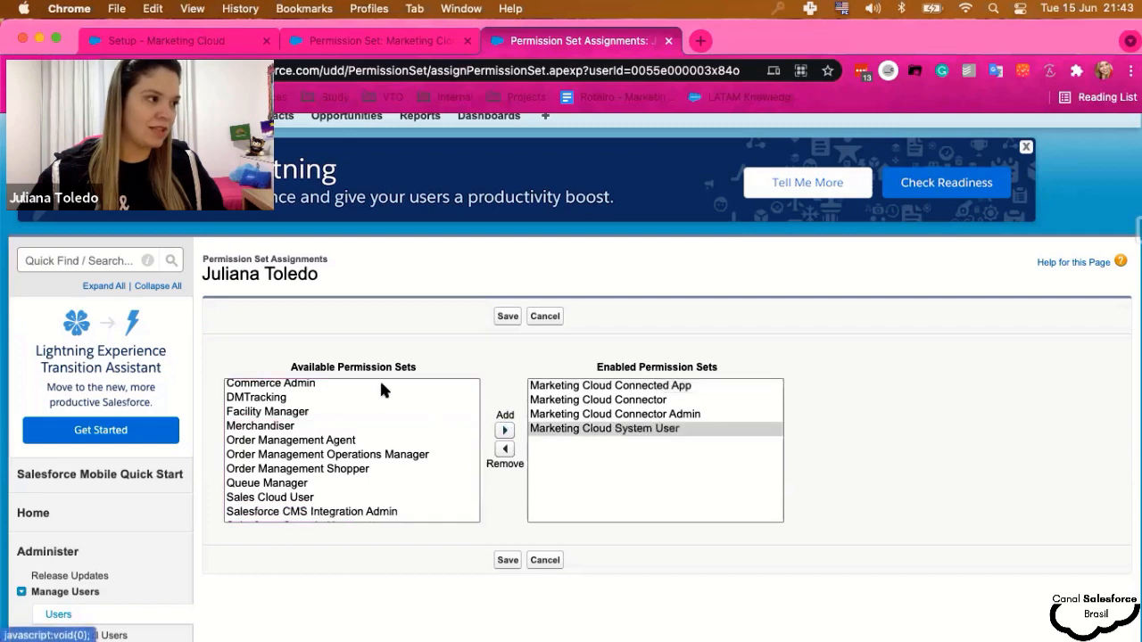
click(691, 387)
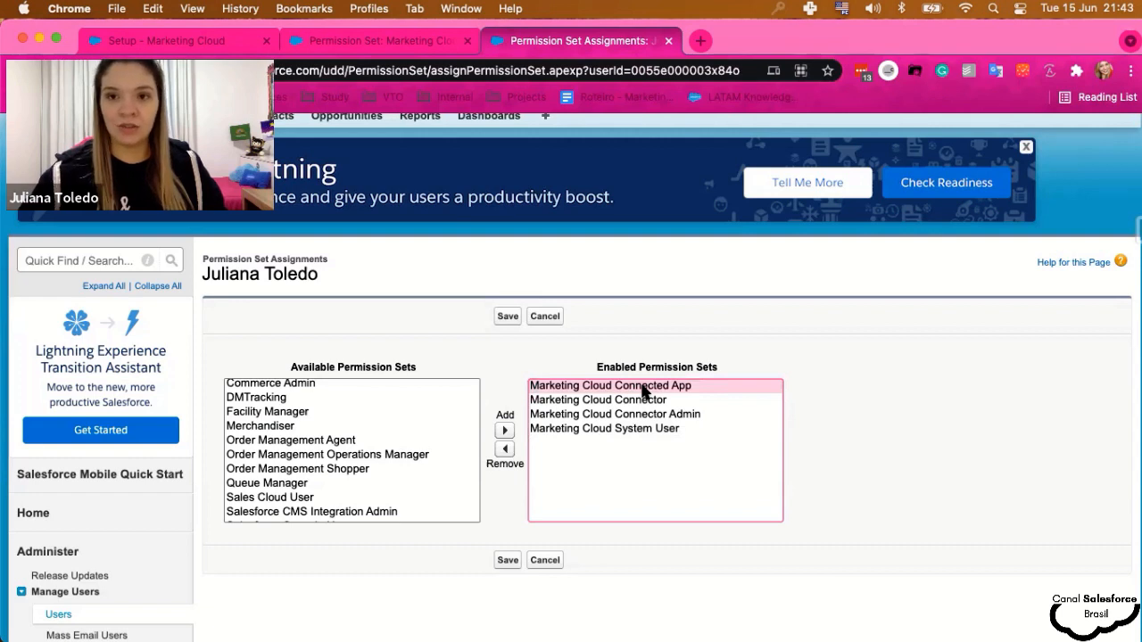
click(505, 560)
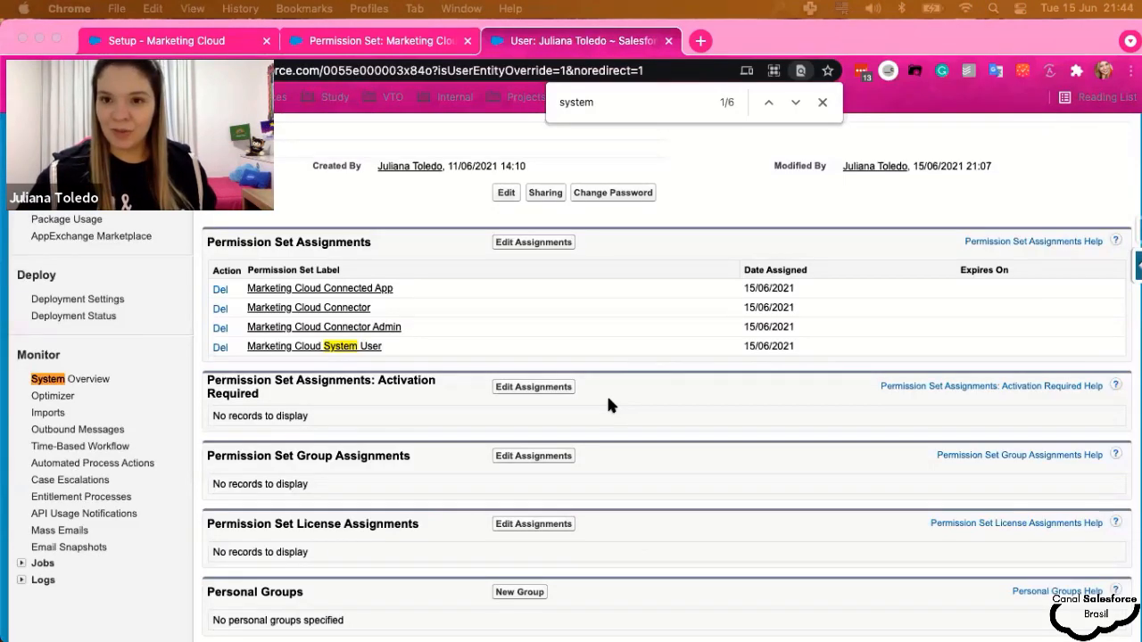
- Switch back to the browser tab with the Marketing Cloud Connected App permission set
click(365, 350)
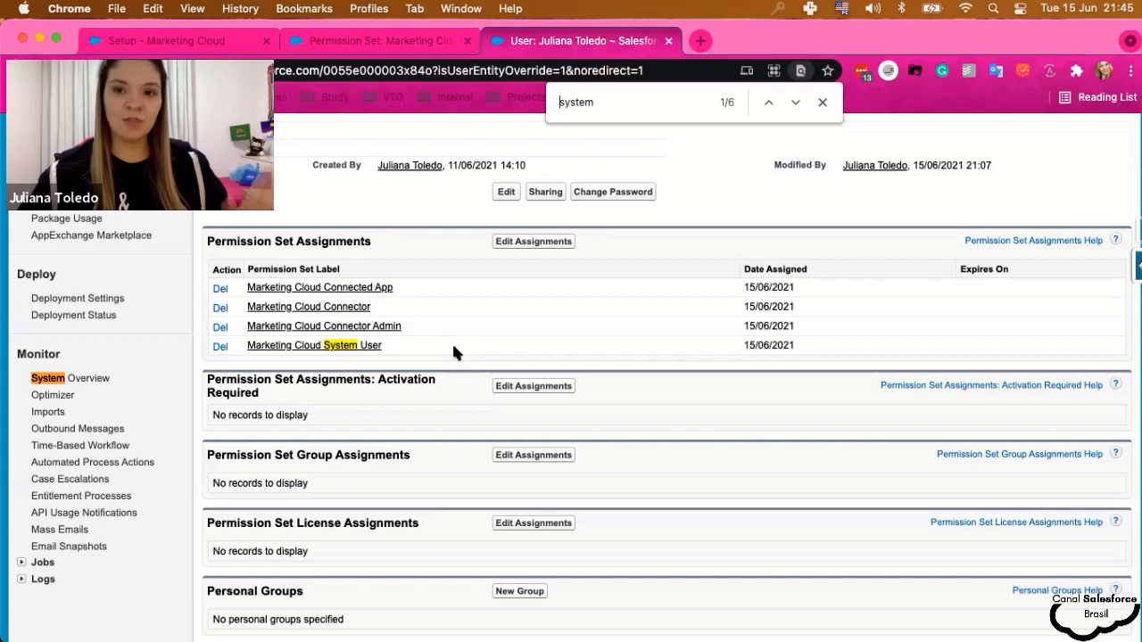
click(365, 40)
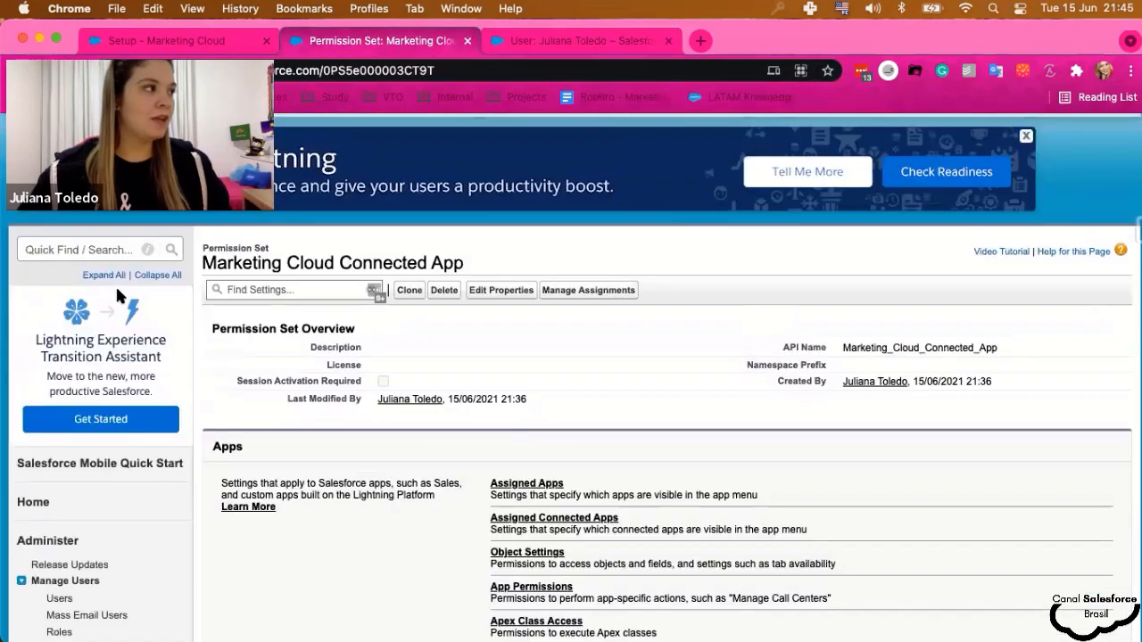
scroll(115, 283, up, 2)
- Through Quick Find 'conn', allow the Marketing Cloud Connected App permission set on Salesforce Marketing Cloud
click(79, 338)
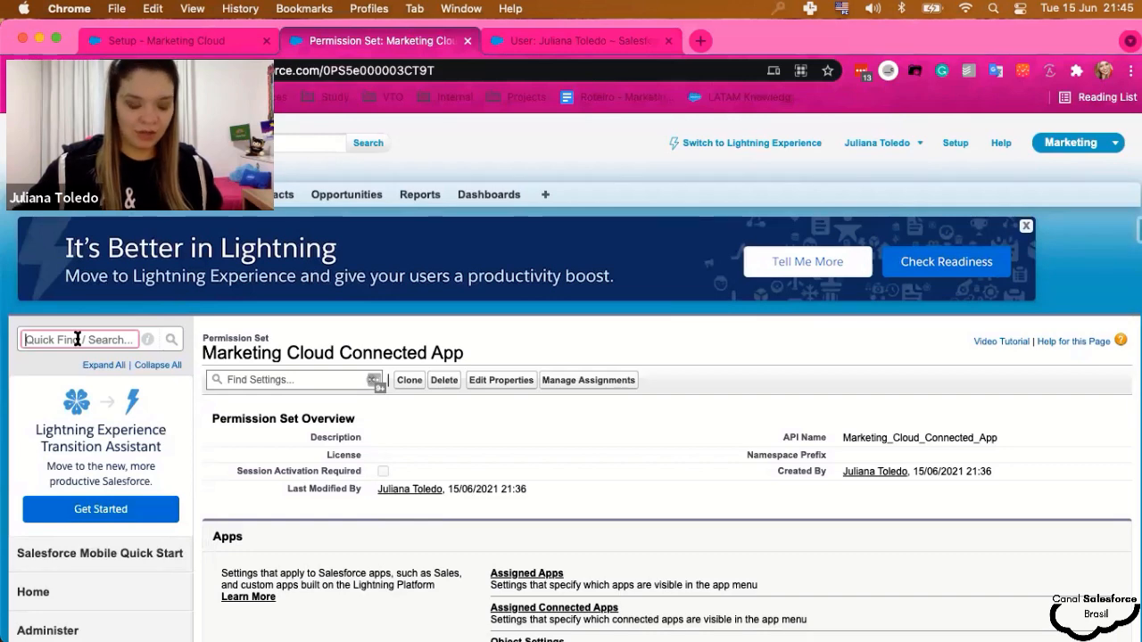
text(conn)
click(84, 448)
scroll(514, 455, down, 2)
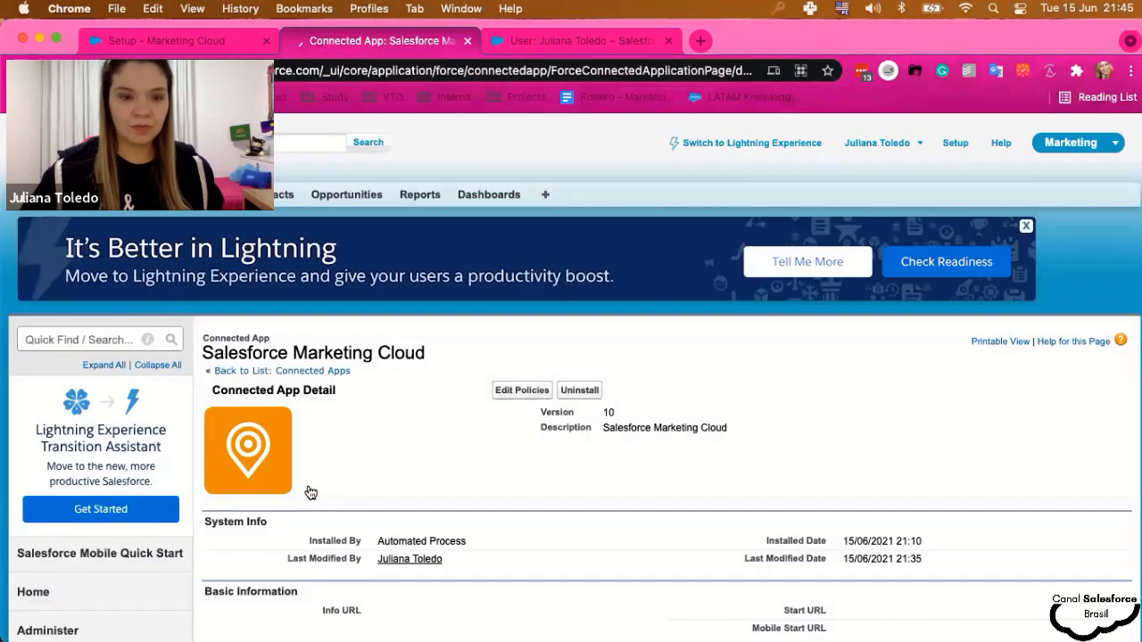
scroll(518, 352, down, 15)
click(535, 355)
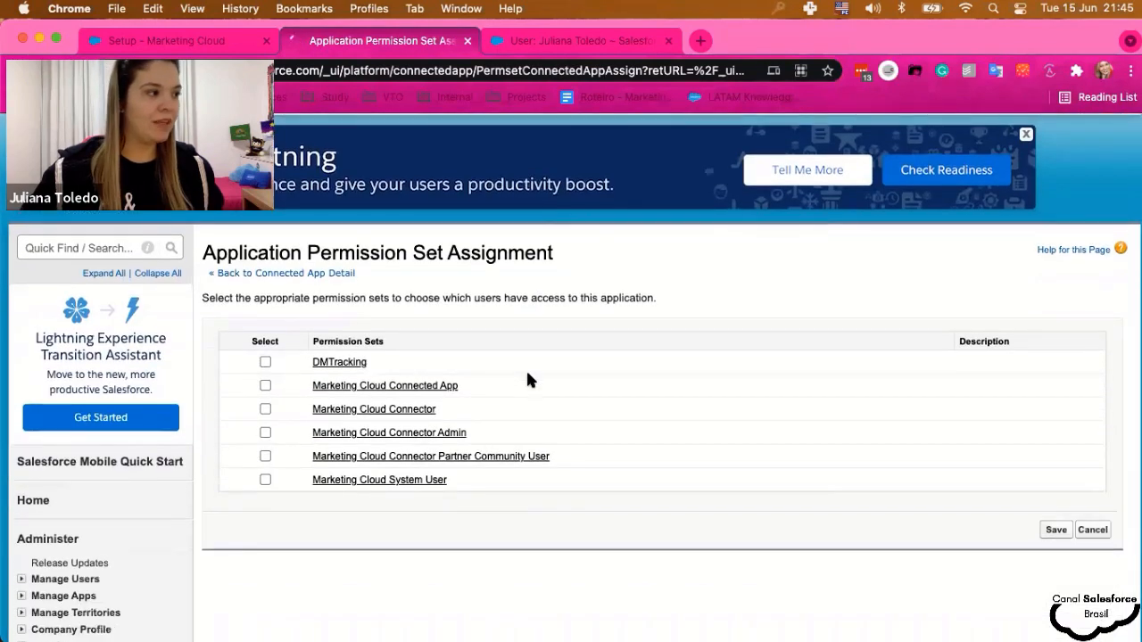
click(264, 390)
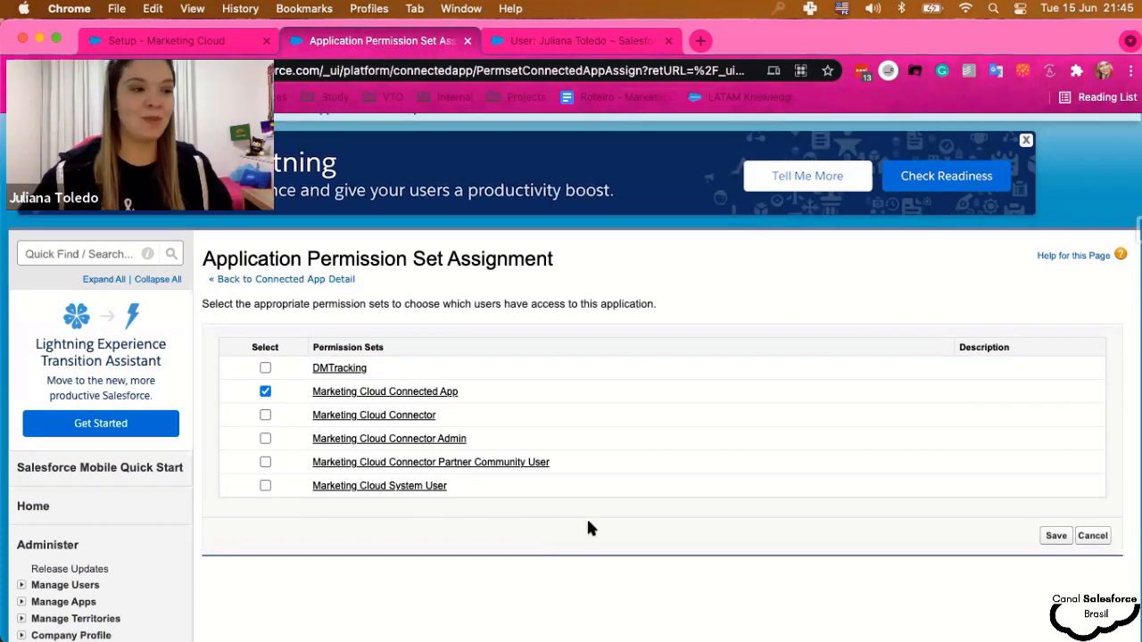
click(1056, 537)
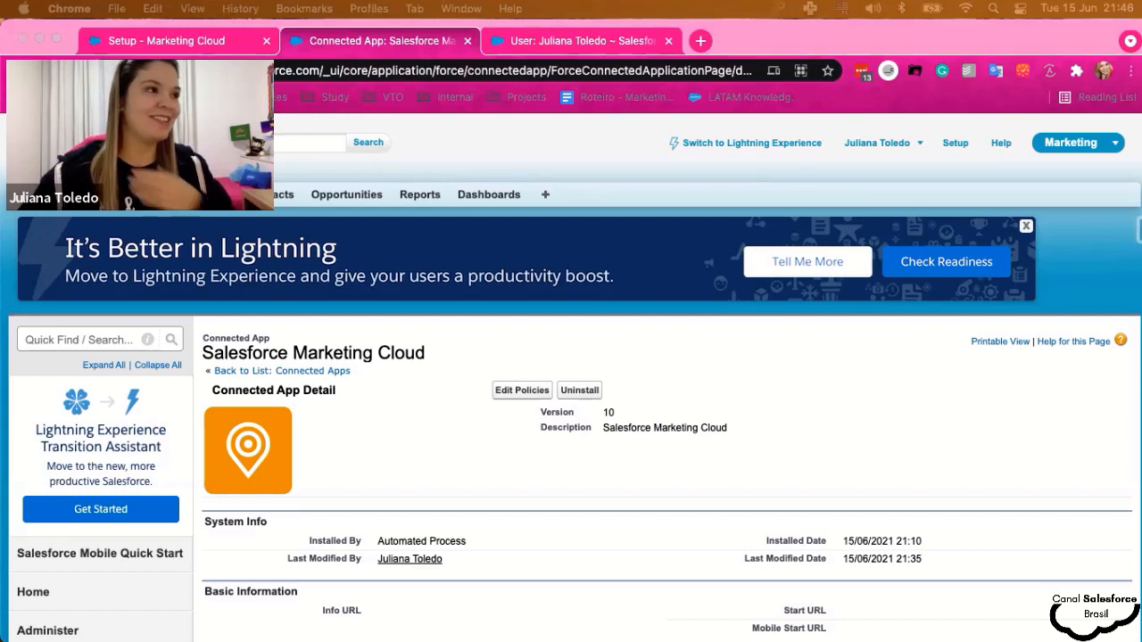
- Open the Marketing Cloud tab from the All Tabs list
click(545, 197)
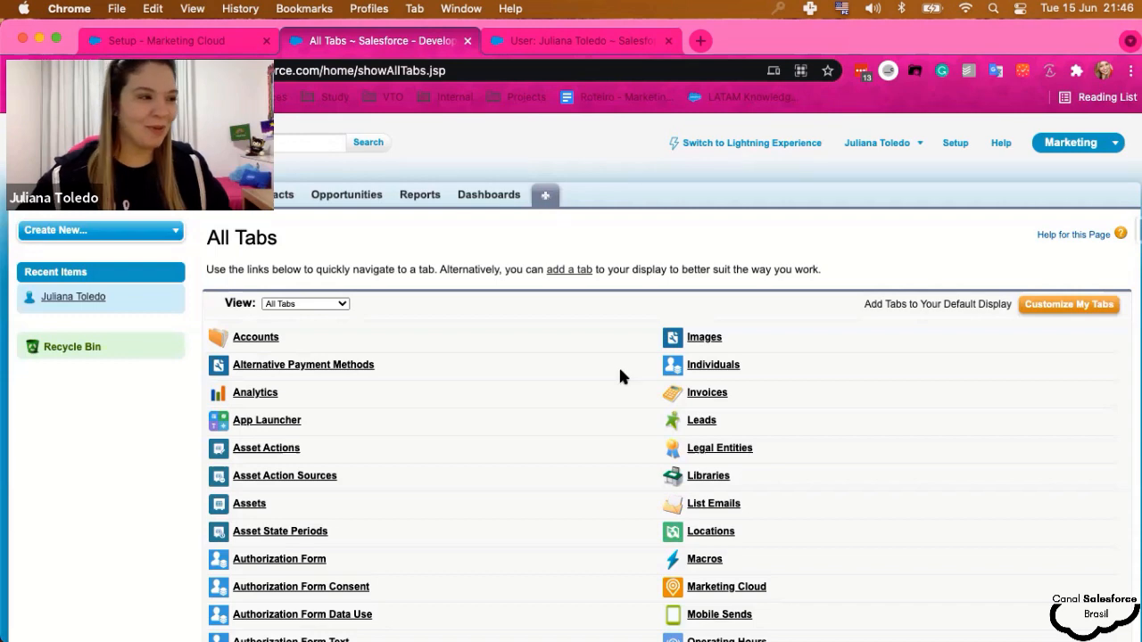
scroll(622, 392, down, 3)
scroll(622, 392, up, 2)
scroll(622, 393, up, 1)
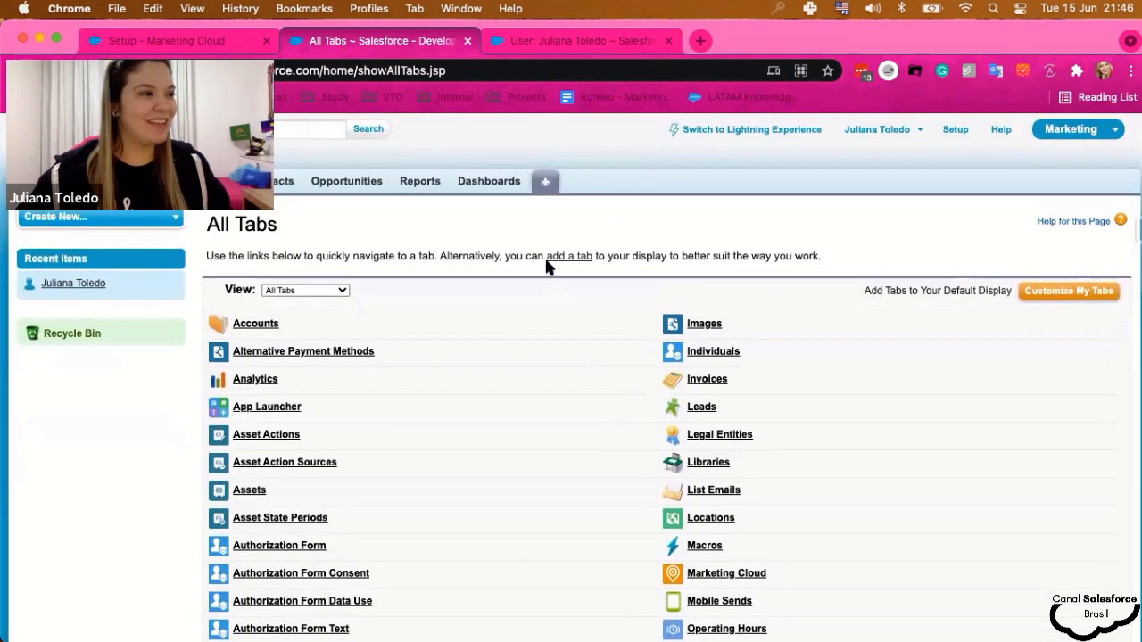
scroll(586, 438, down, 2)
scroll(613, 517, down, 3)
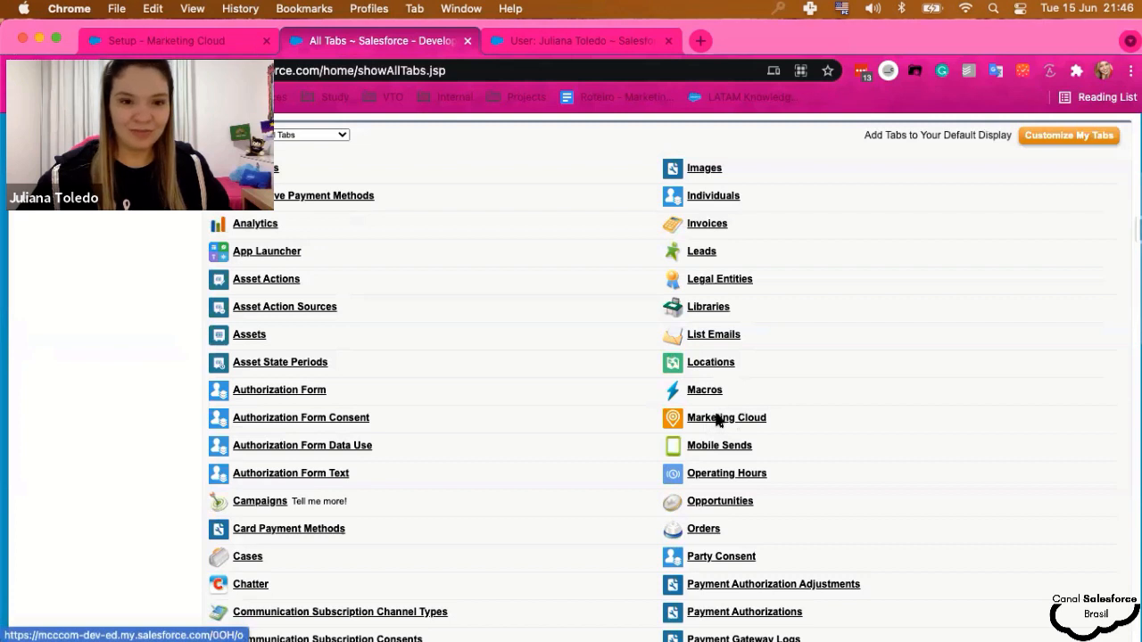
click(717, 421)
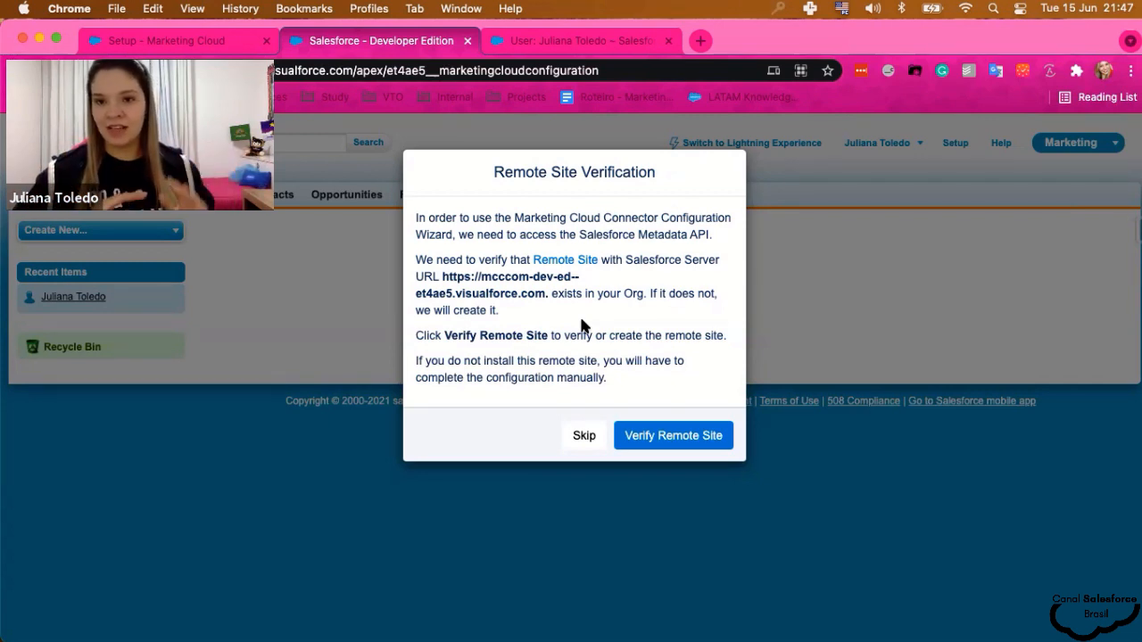
- Verify the MetadataAPI remote site and acknowledge that it was added
click(682, 443)
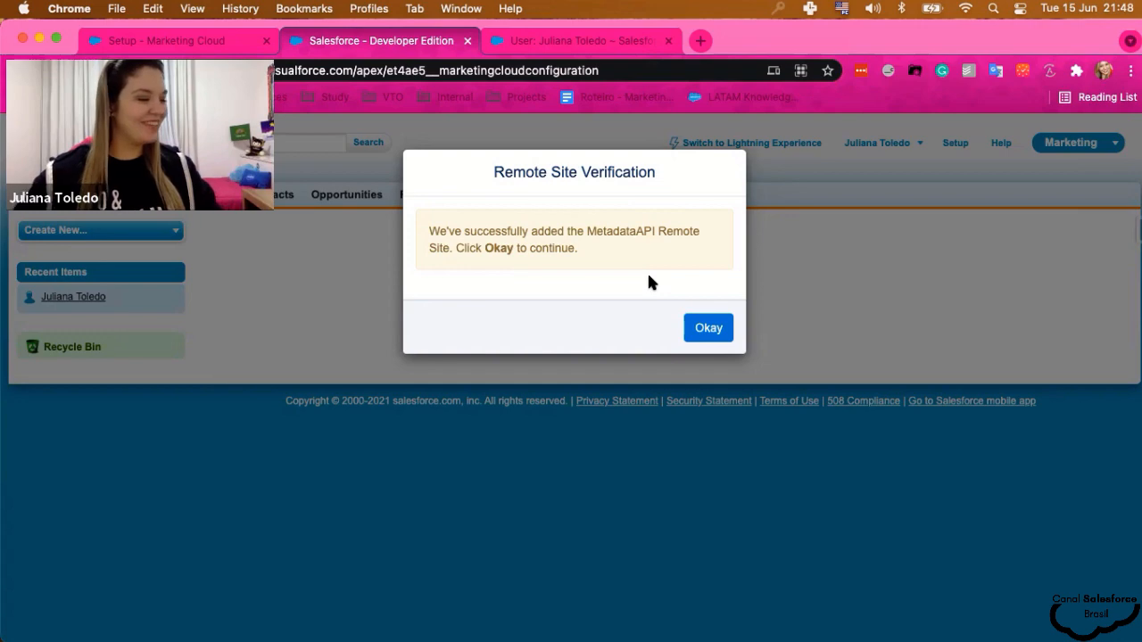
click(714, 338)
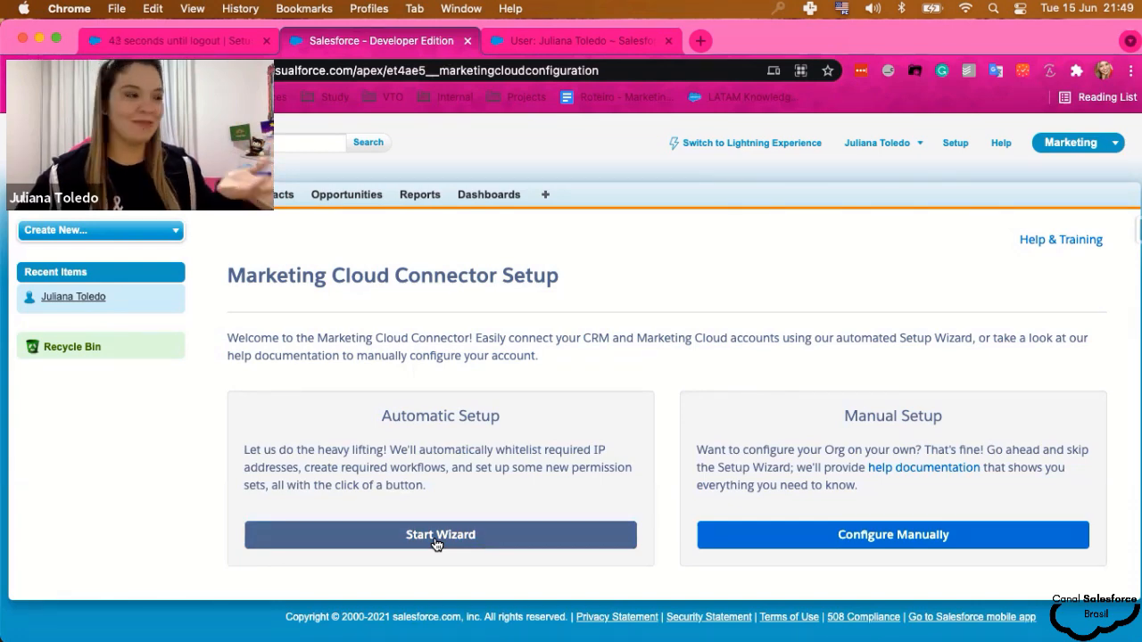
- Launch the Automatic Setup wizard and step through the four Pre-Install notes to Done
click(438, 543)
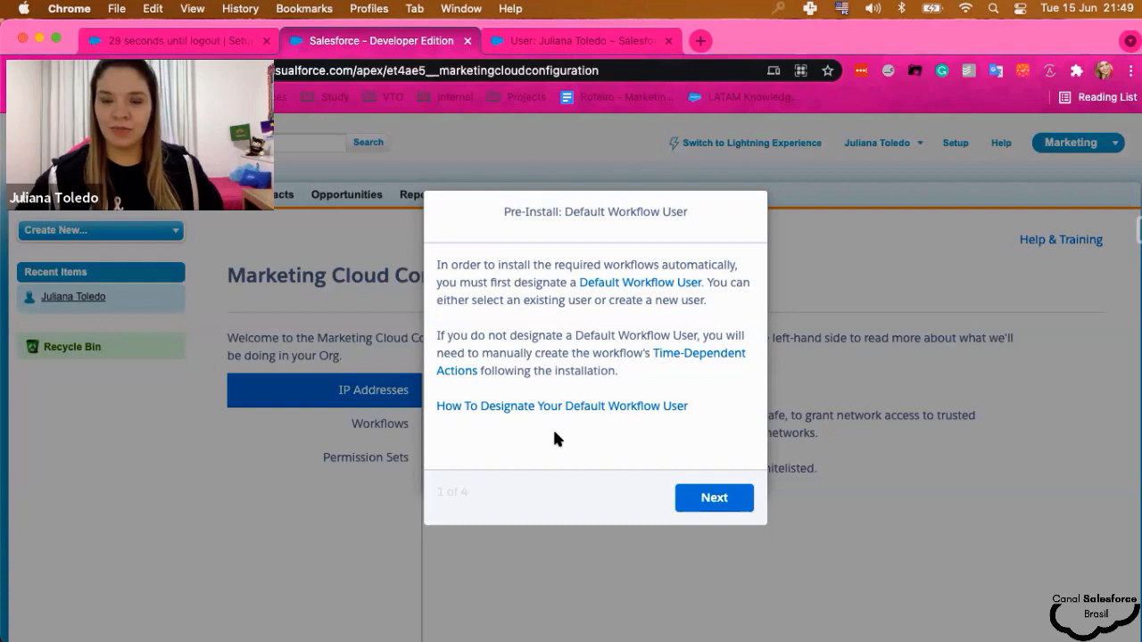
click(737, 504)
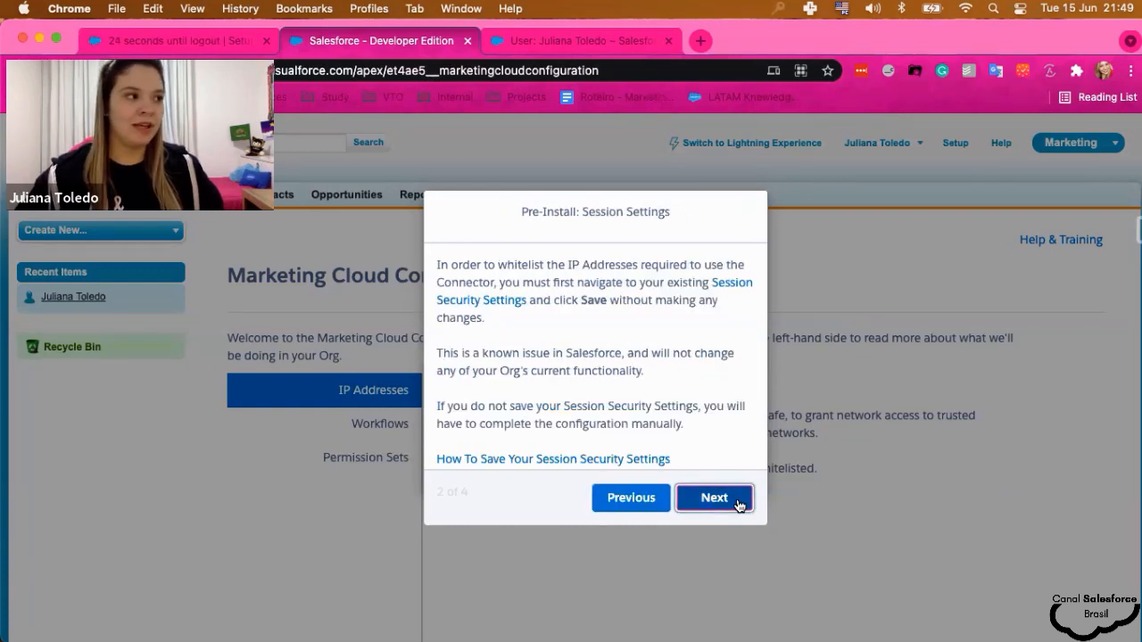
drag(568, 265, 639, 265)
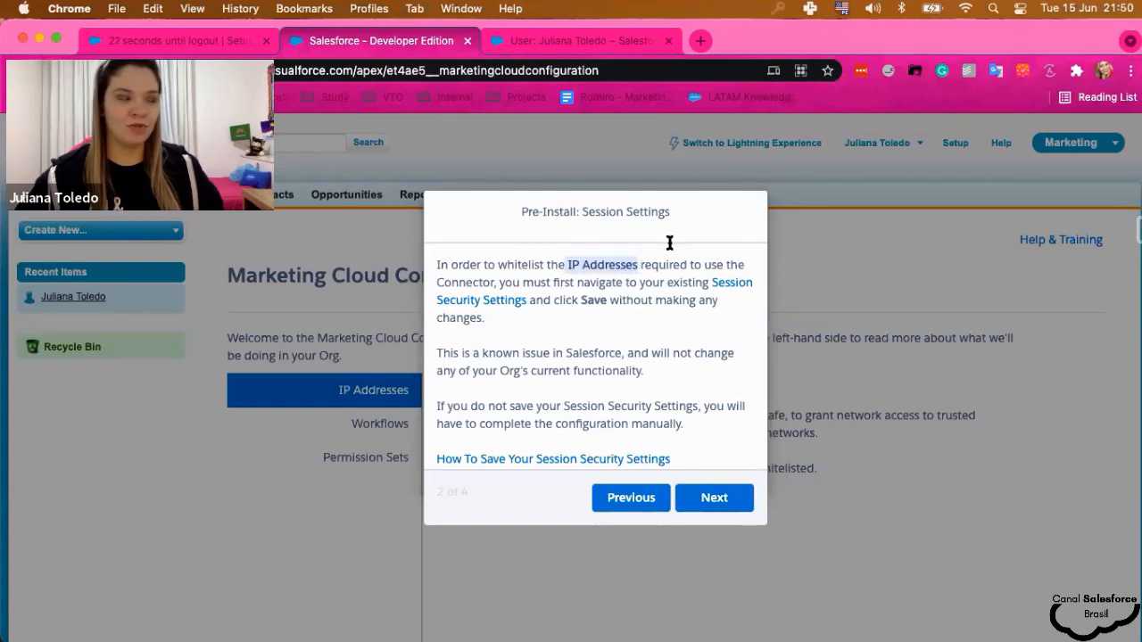
scroll(607, 366, down, 1)
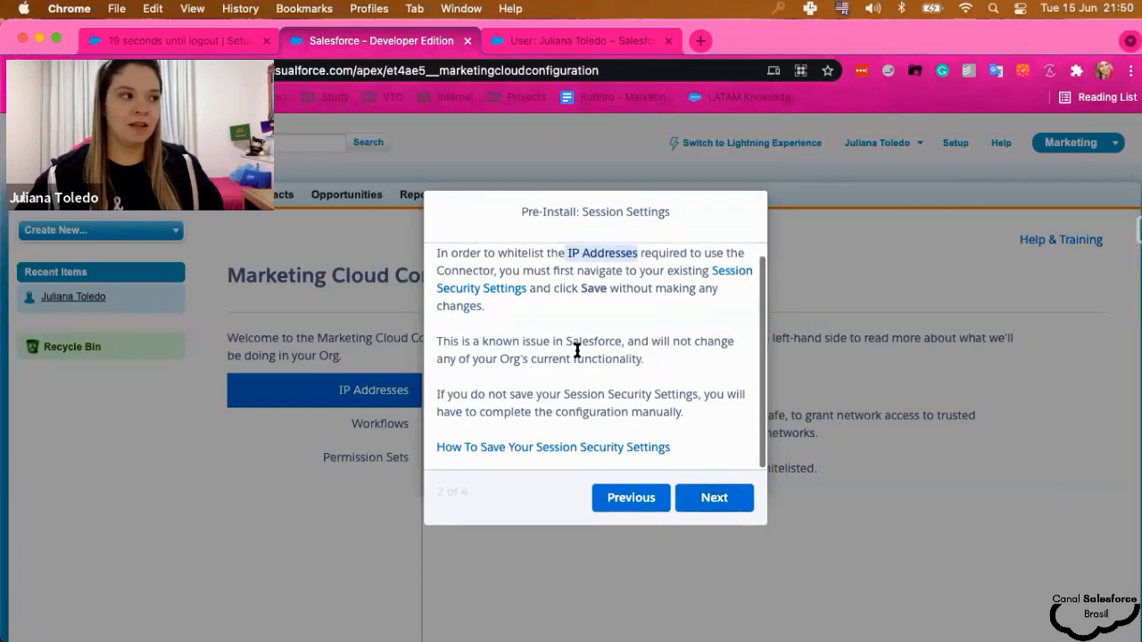
click(718, 503)
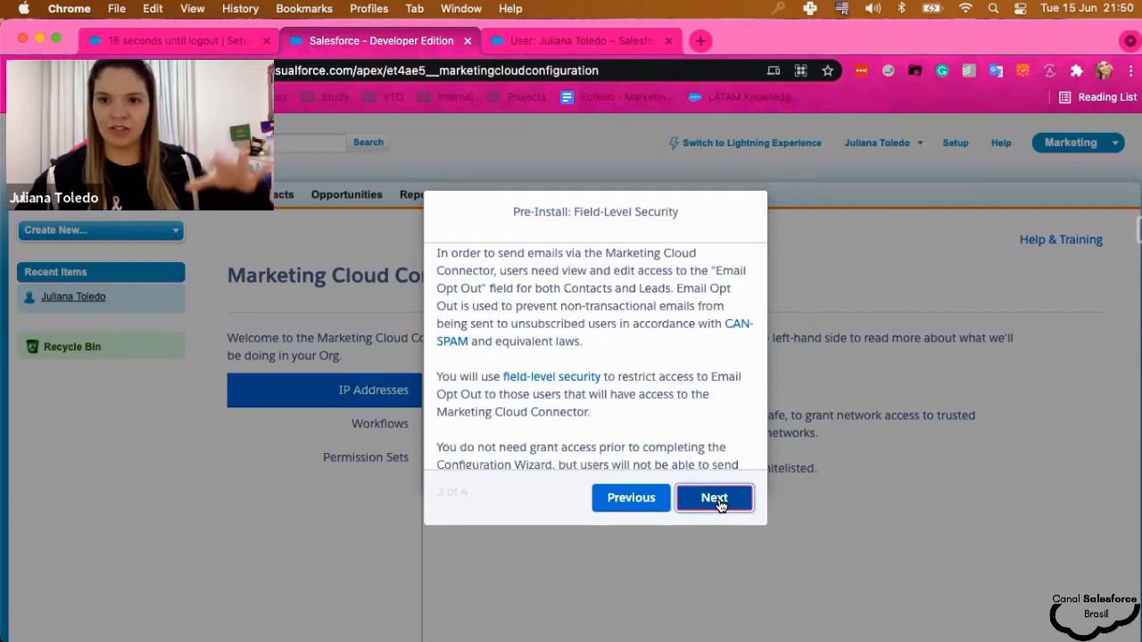
click(715, 497)
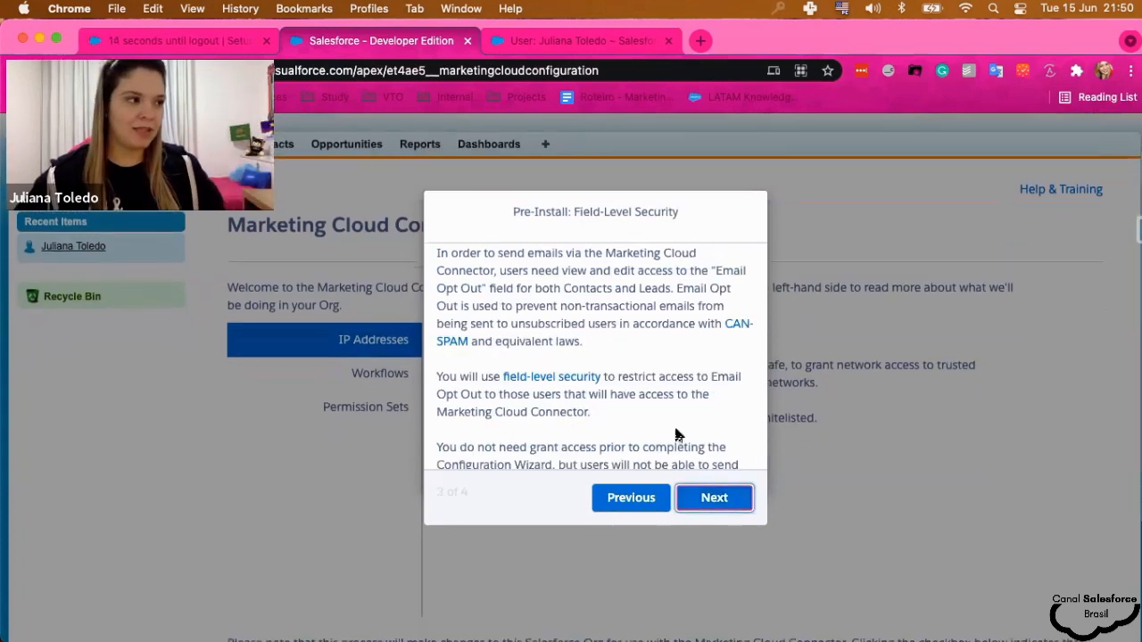
scroll(619, 379, down, 2)
scroll(618, 378, up, 1)
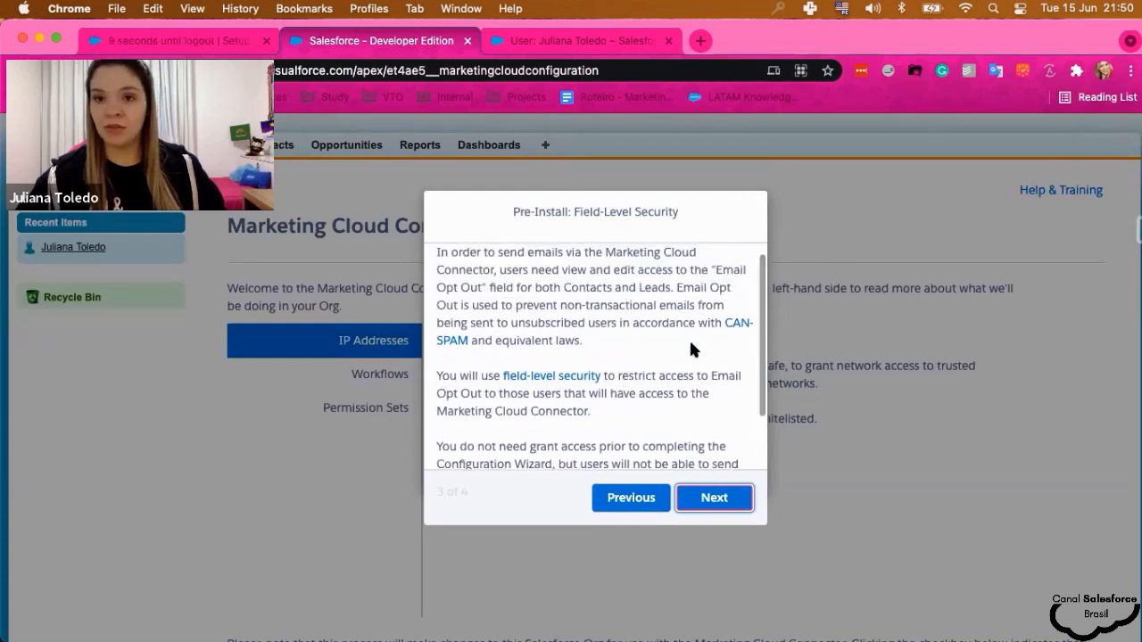
scroll(690, 343, down, 3)
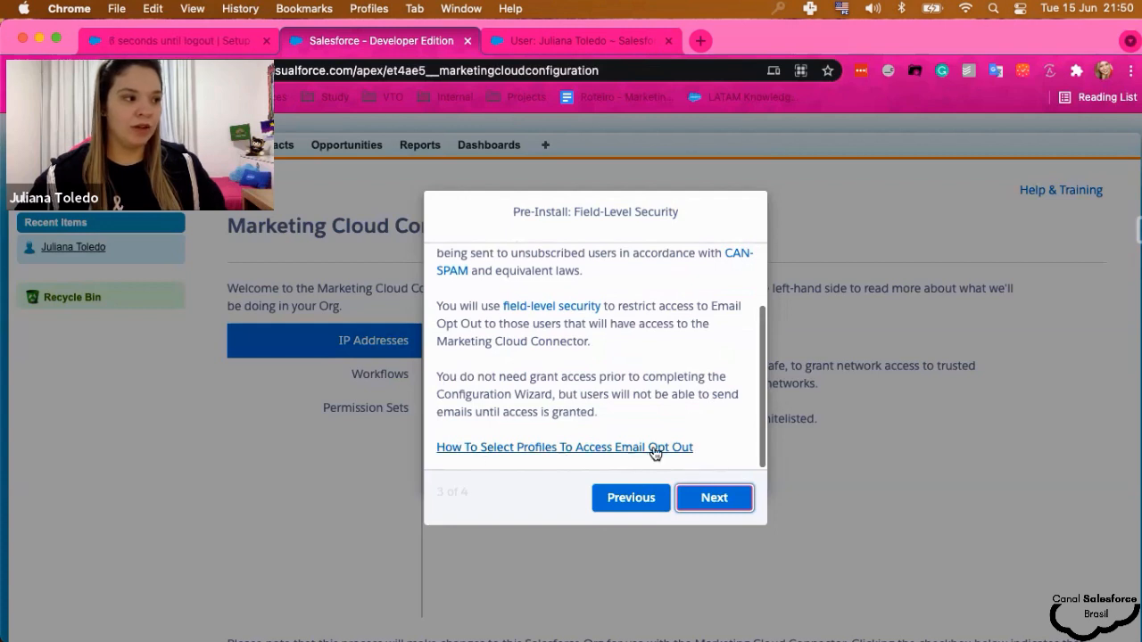
click(713, 497)
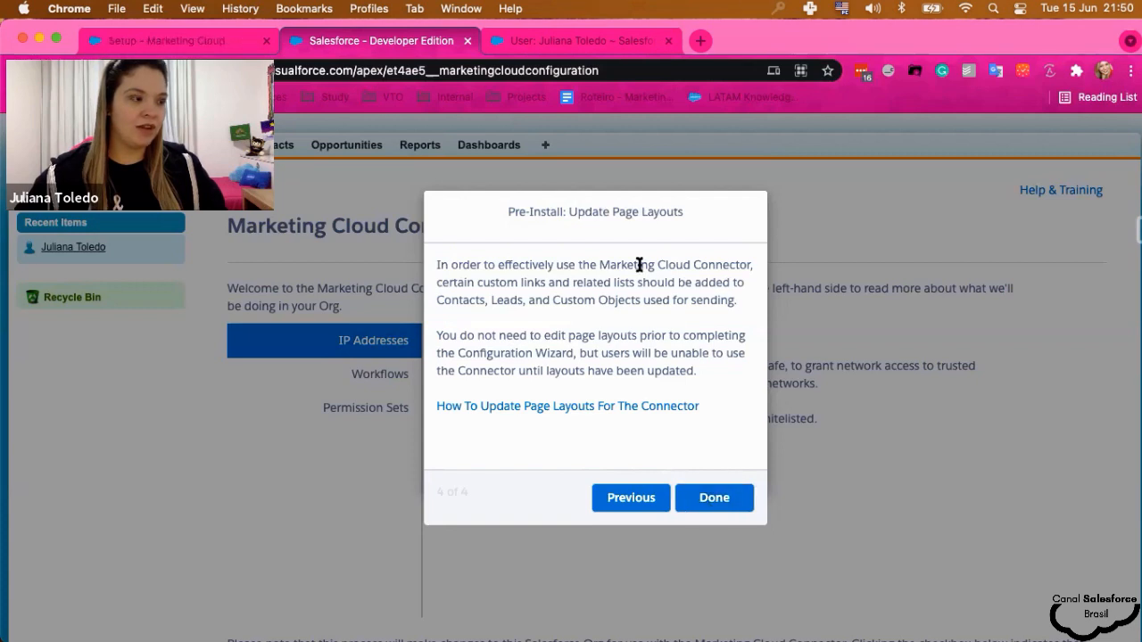
click(720, 498)
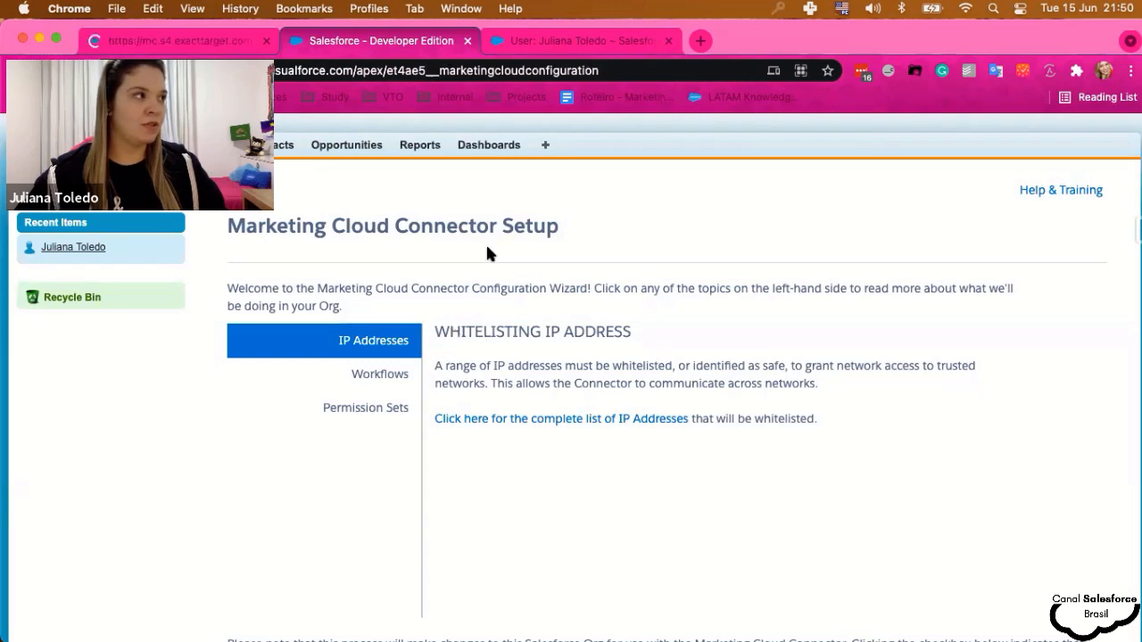
- Accept the agreement to the changes the connector will make
scroll(549, 293, down, 1)
scroll(548, 292, down, 3)
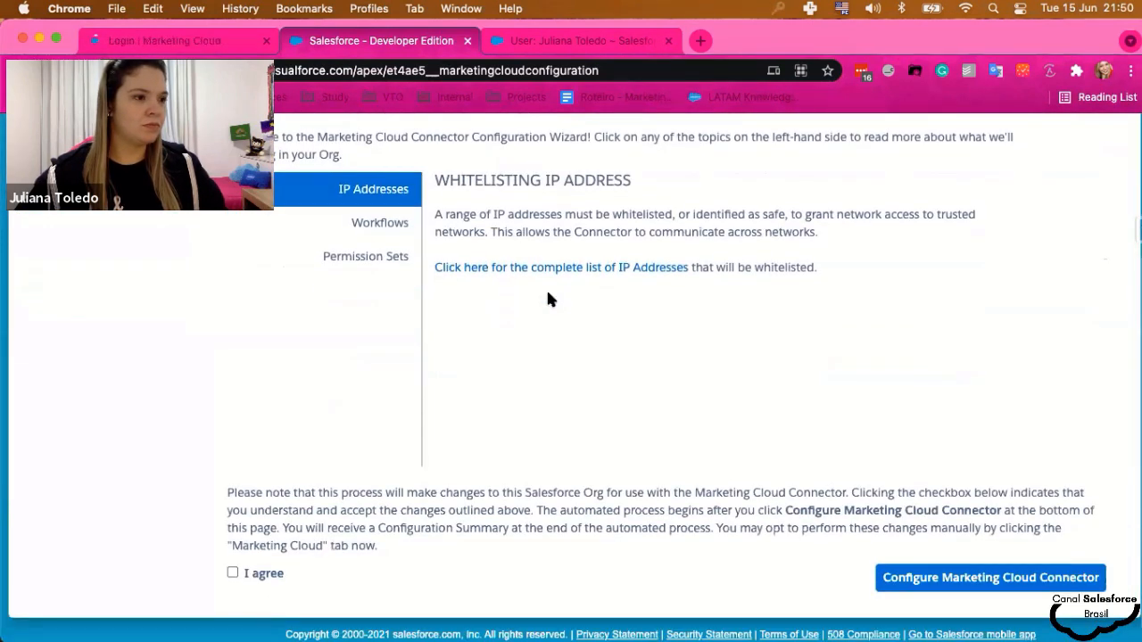
scroll(731, 435, up, 1)
scroll(472, 383, down, 2)
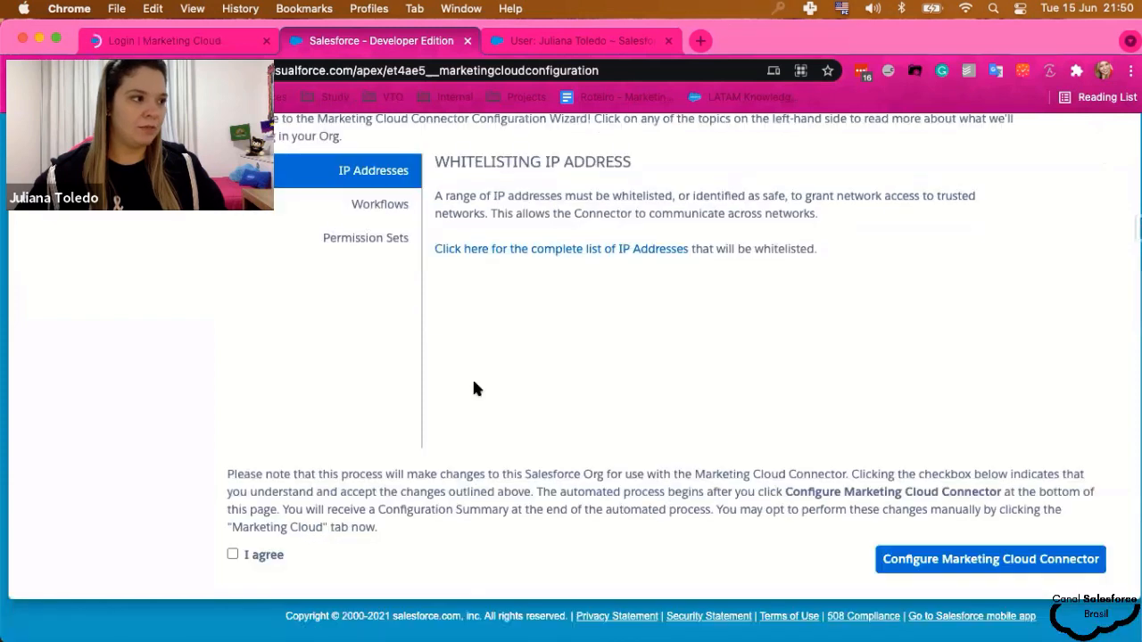
click(232, 559)
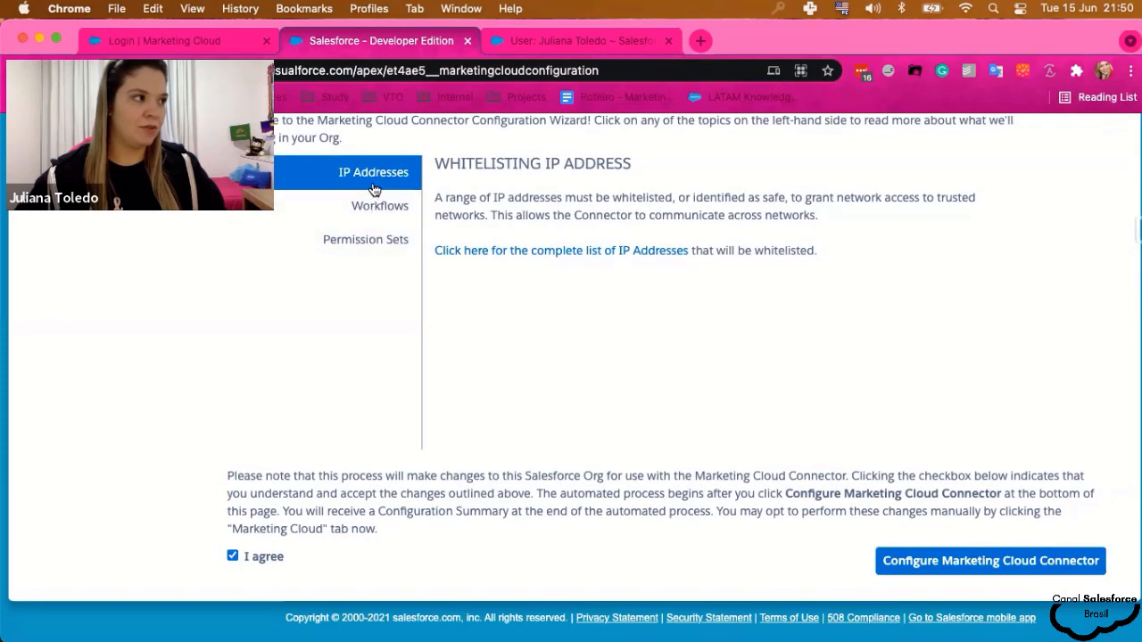
- Review the Workflows and New Permission Sets the connector will create
scroll(560, 352, up, 1)
scroll(561, 352, up, 1)
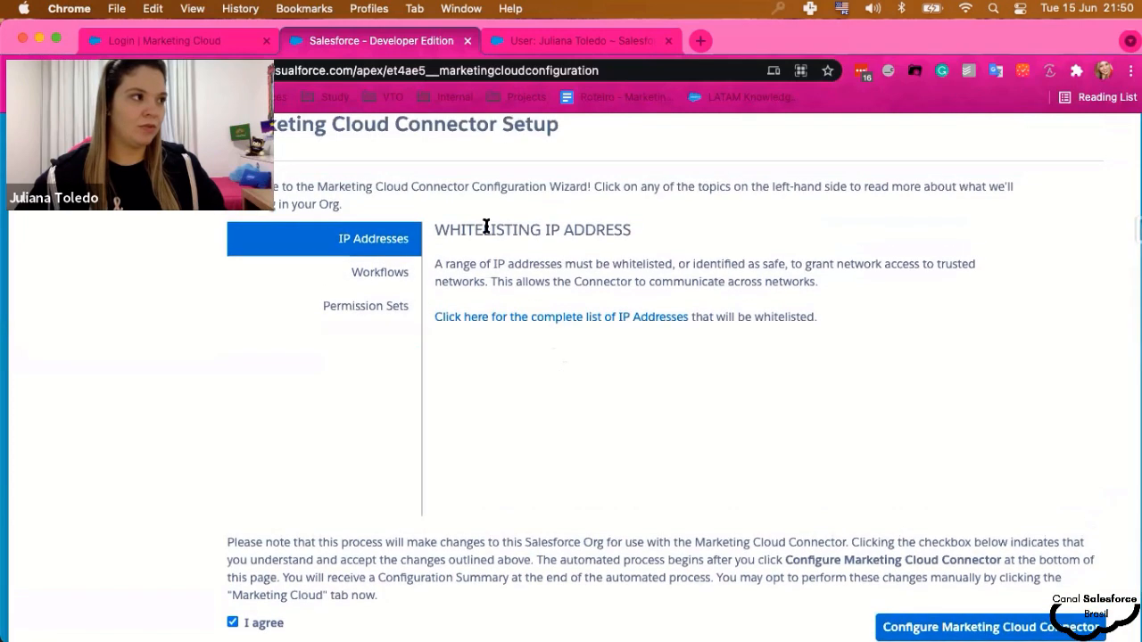
click(363, 276)
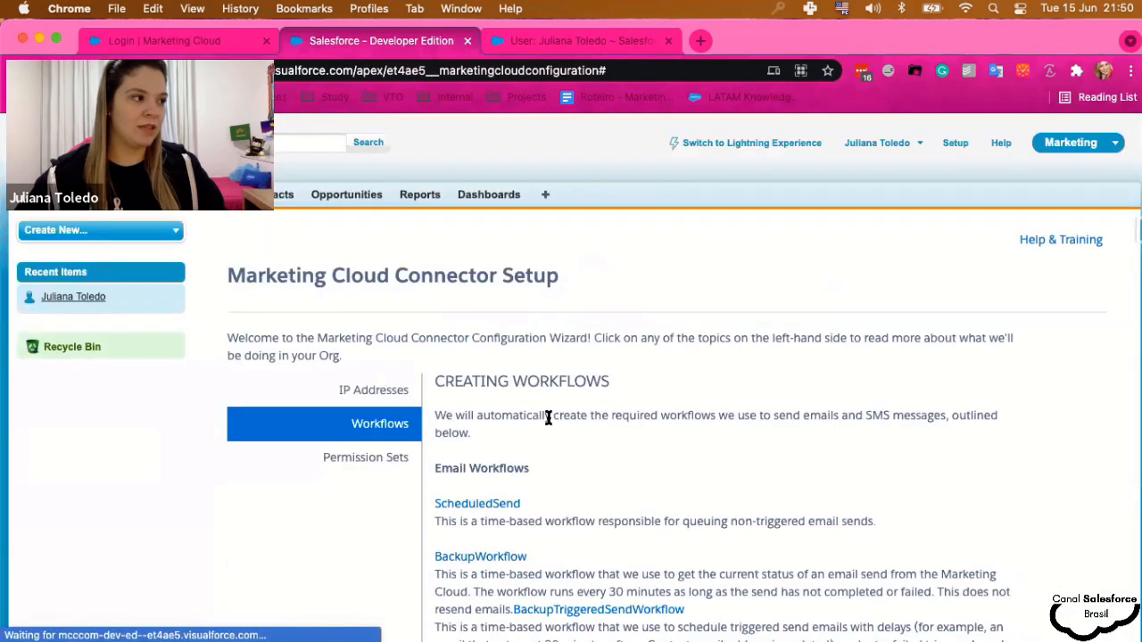
scroll(535, 428, down, 5)
scroll(523, 451, down, 5)
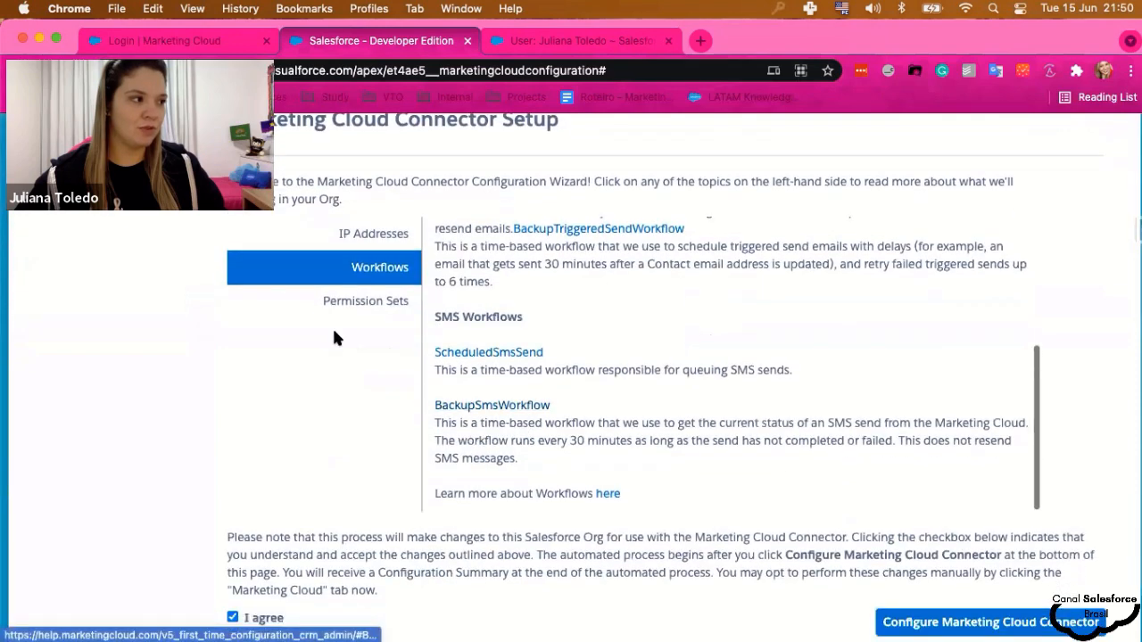
click(338, 267)
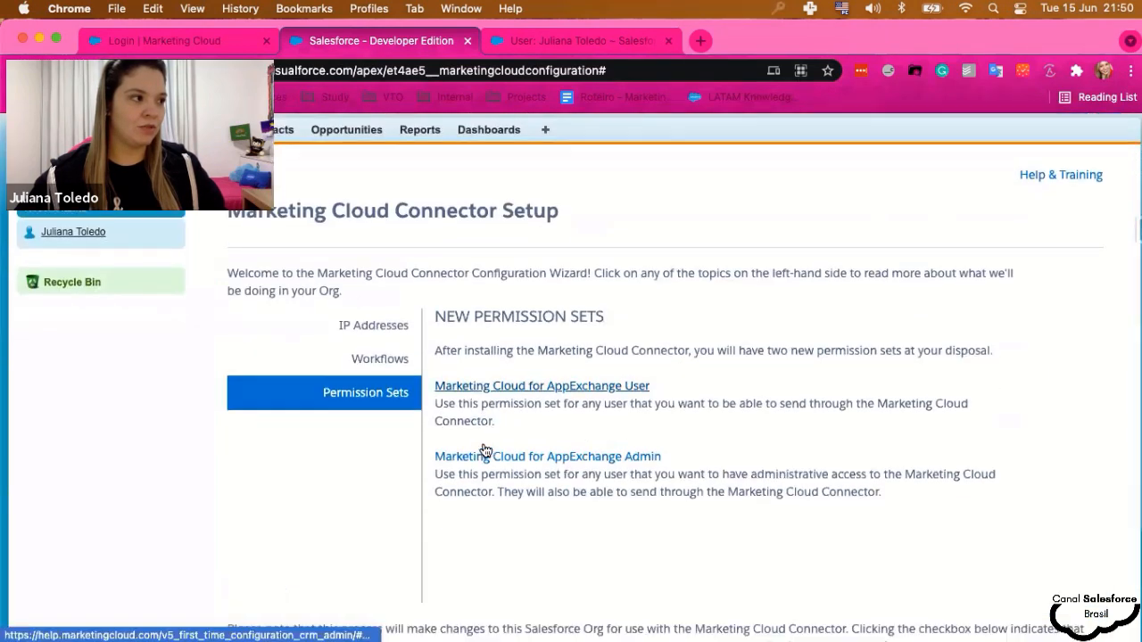
scroll(619, 242, down, 1)
scroll(749, 379, down, 3)
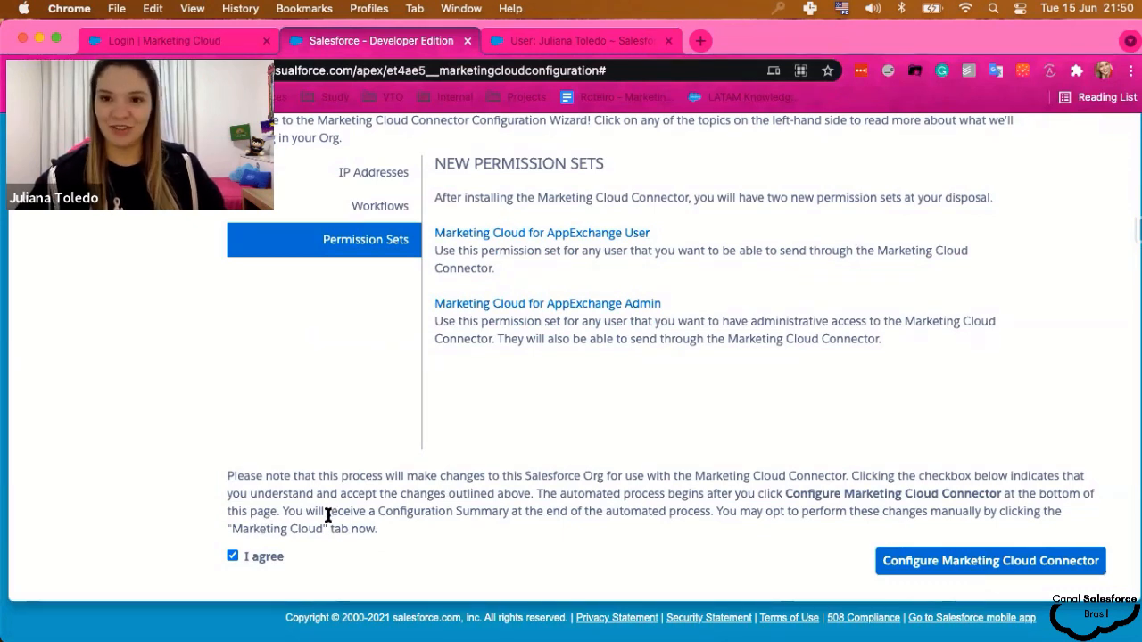
- Run the automatic connector configuration and dismiss the successful Configuration Summary
click(1007, 564)
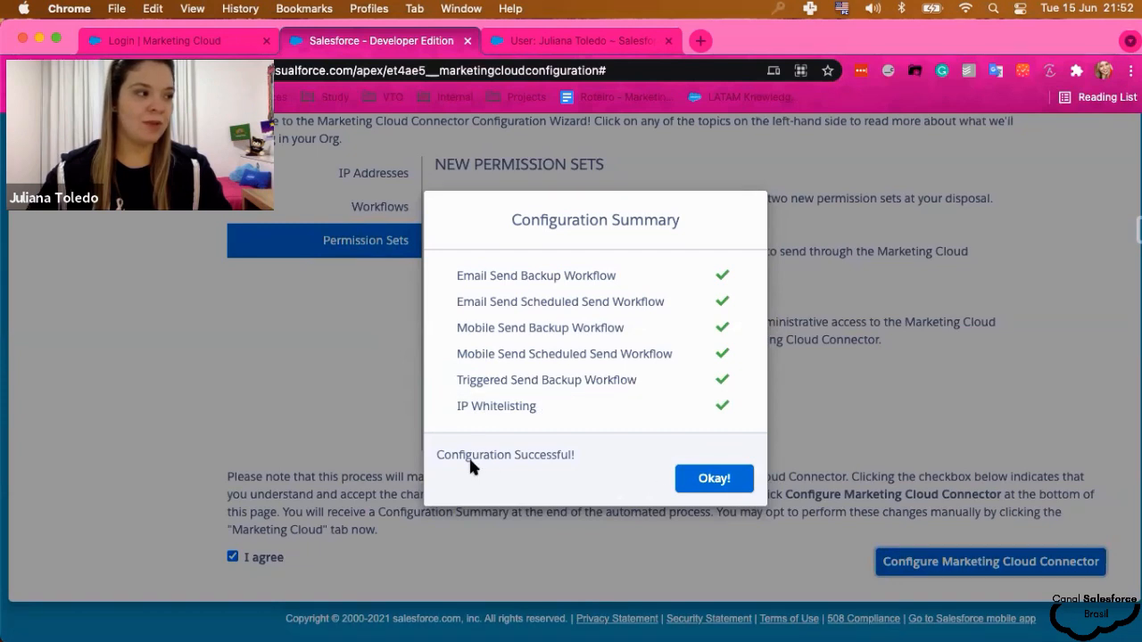
click(715, 480)
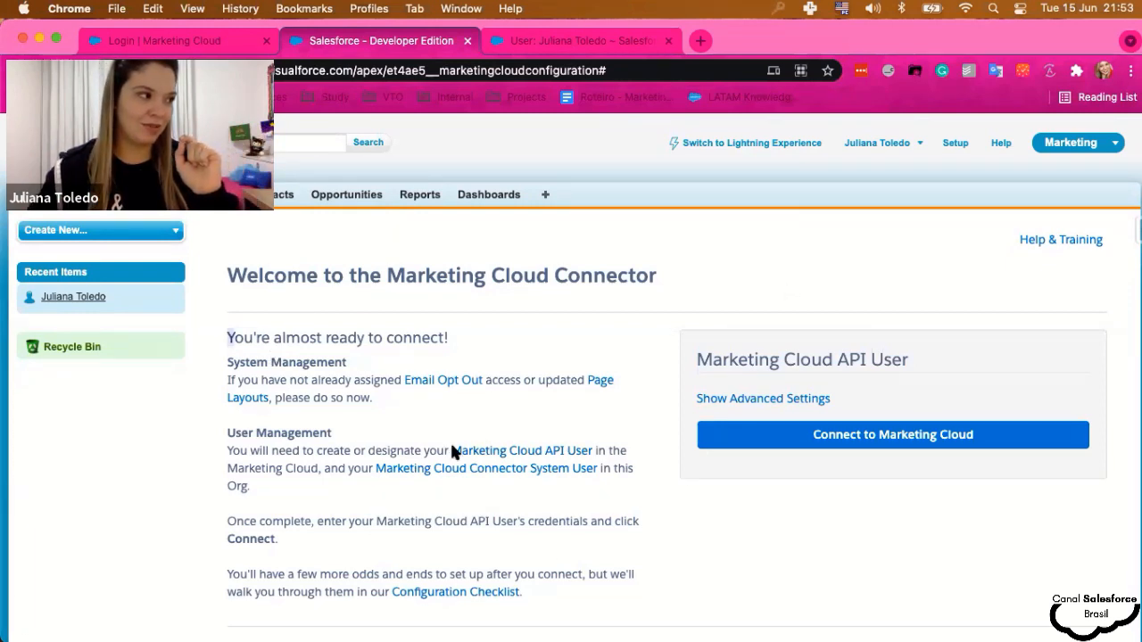
drag(452, 452, 556, 538)
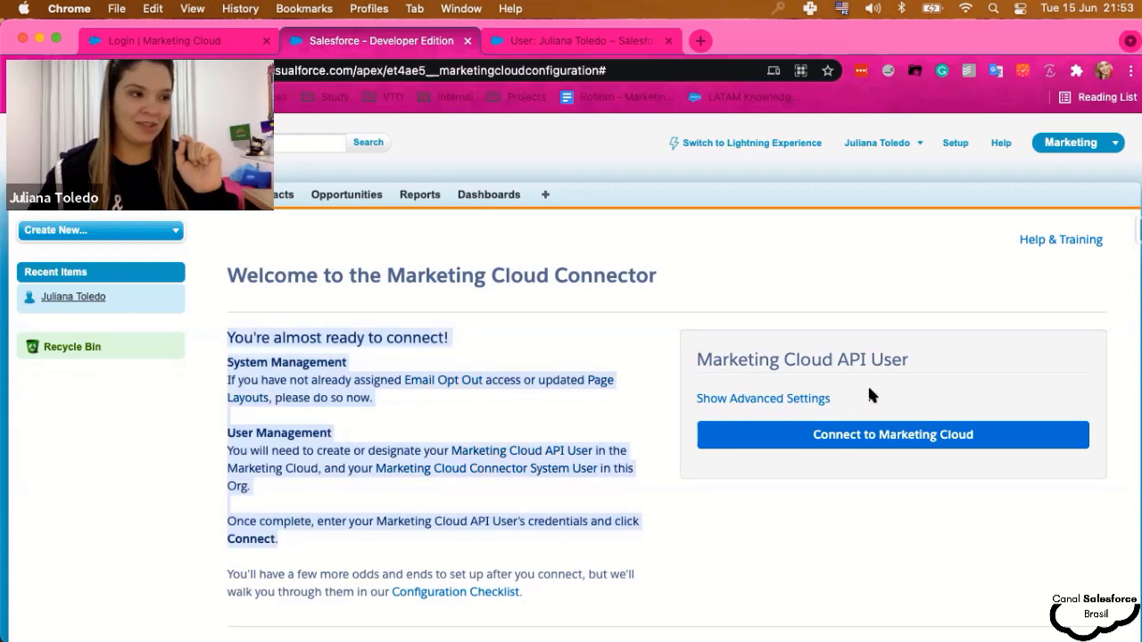
click(990, 368)
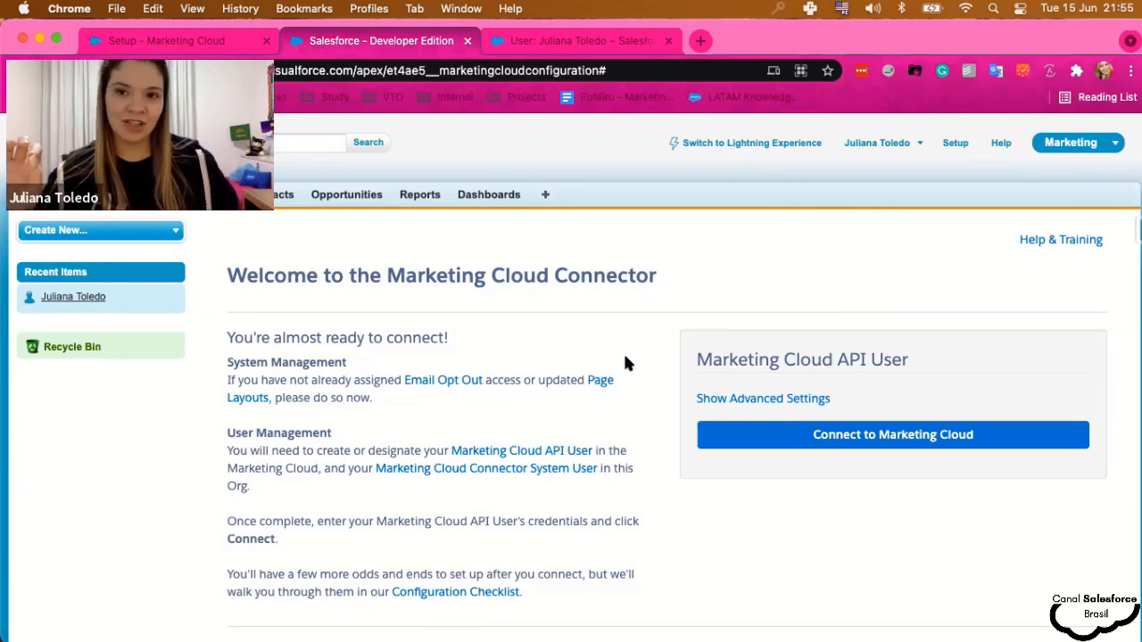
key(ctrl+shift+Tab)
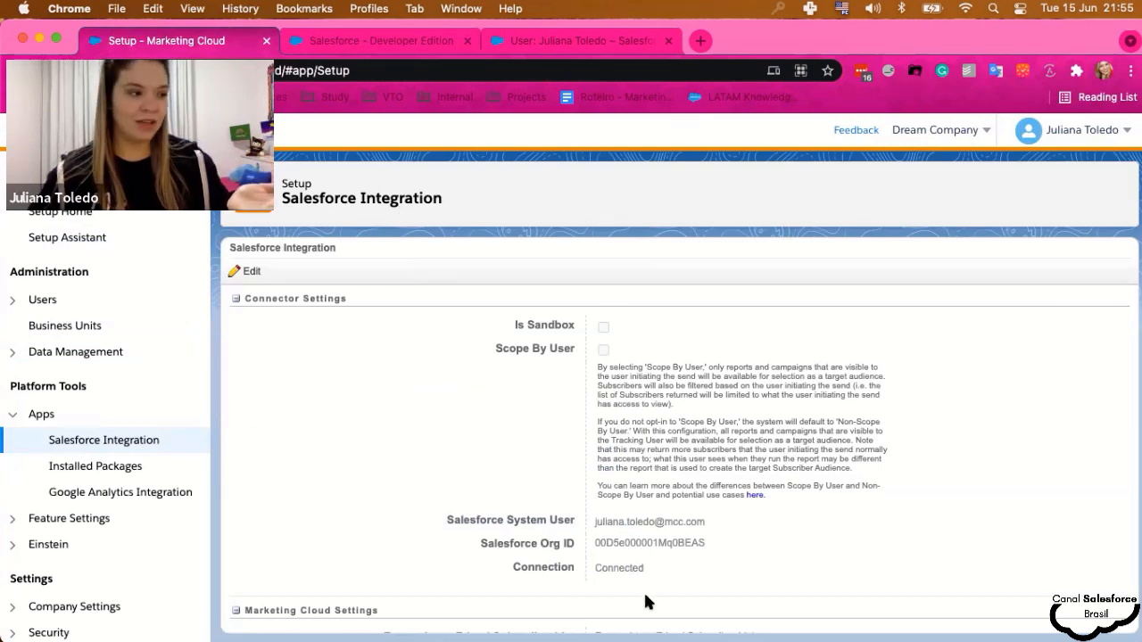
click(748, 574)
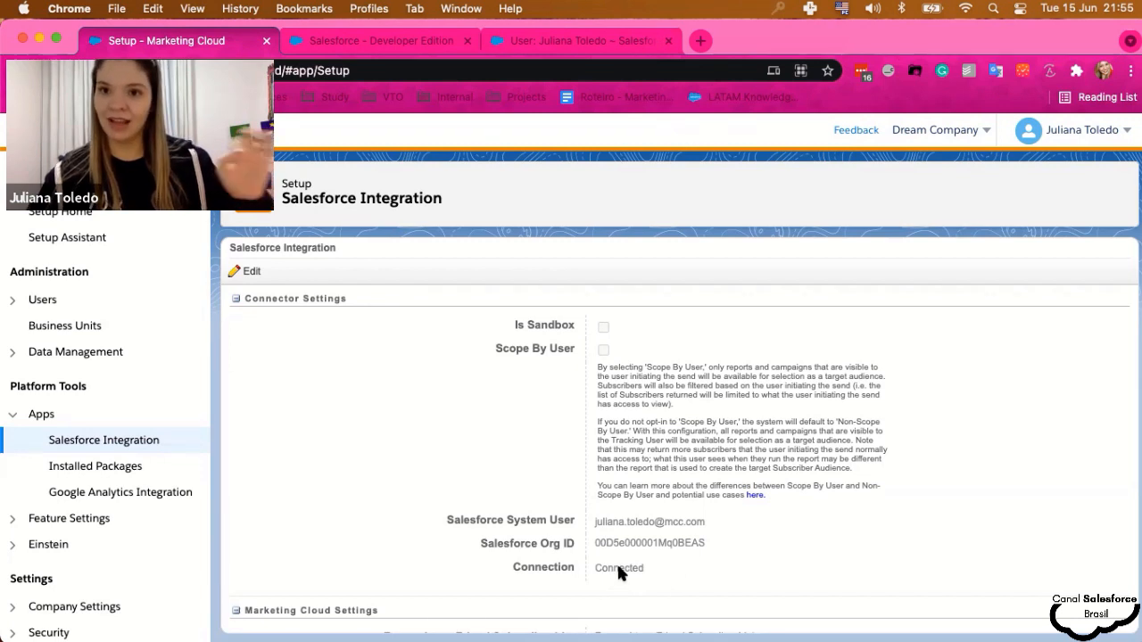
click(362, 45)
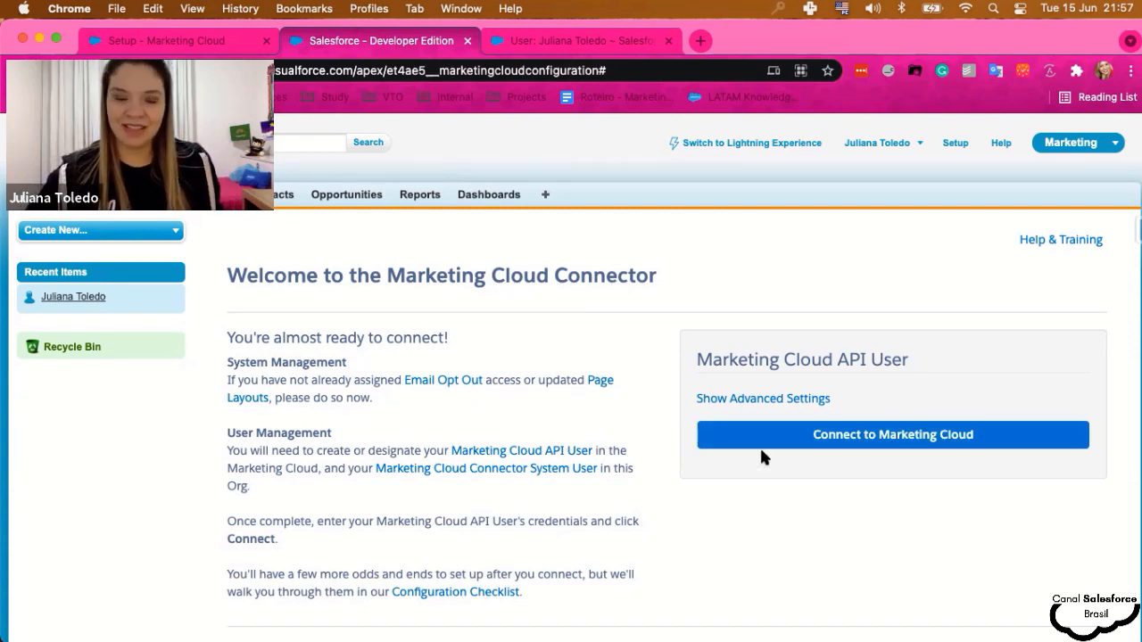
- Connect the org to Marketing Cloud, then return to the Connector Settings page
click(921, 444)
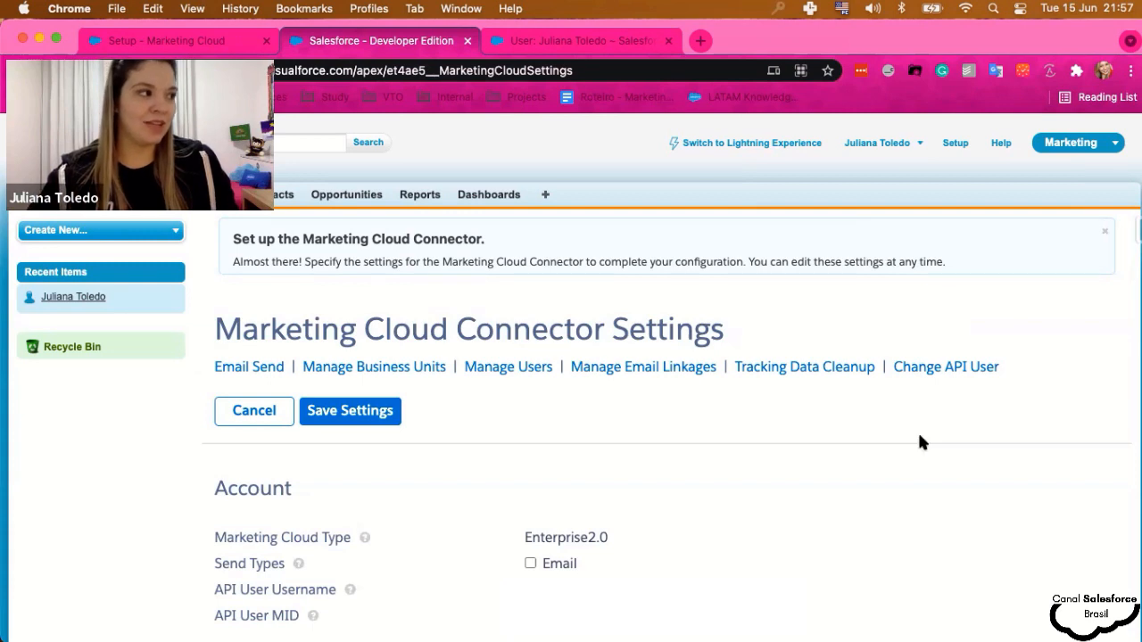
scroll(474, 459, down, 3)
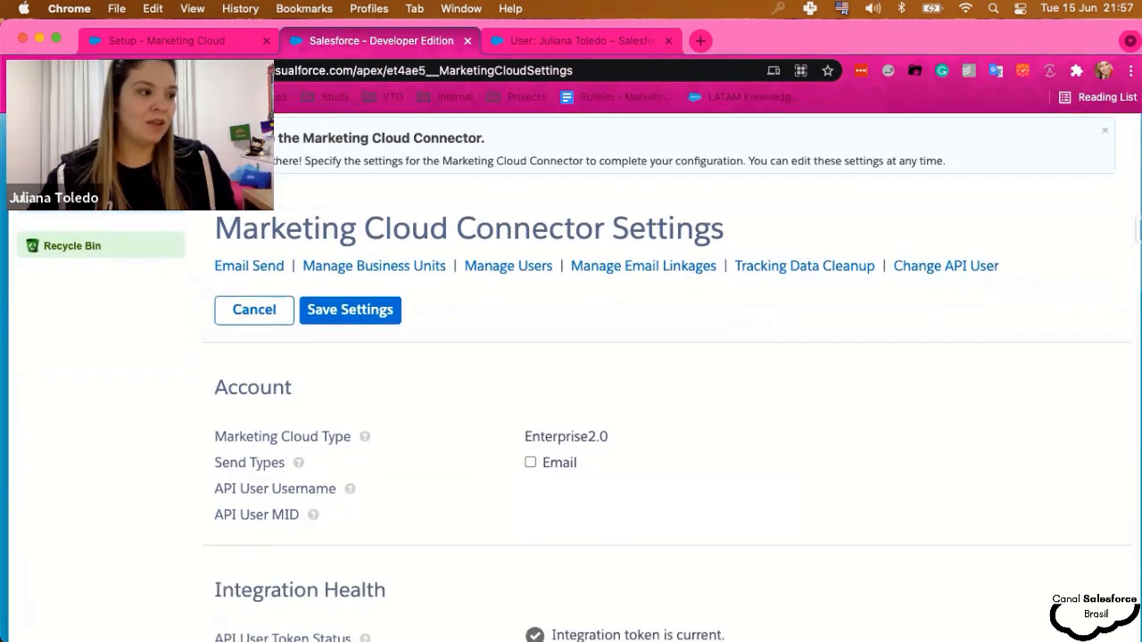
scroll(500, 487, down, 2)
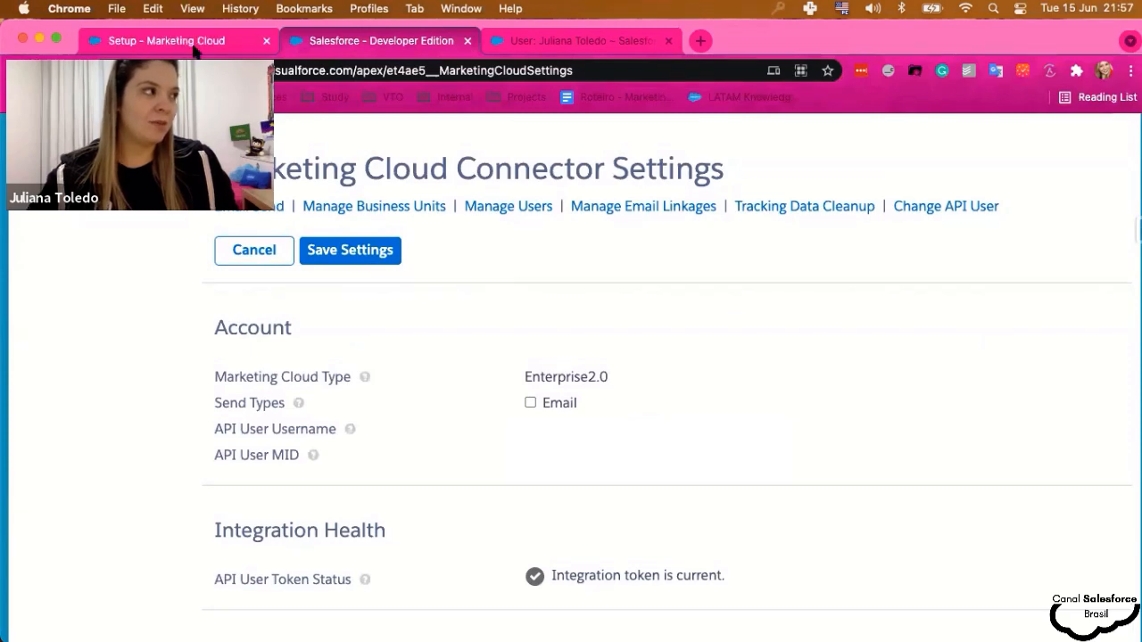
key(ctrl+shift+Tab)
scroll(624, 482, down, 3)
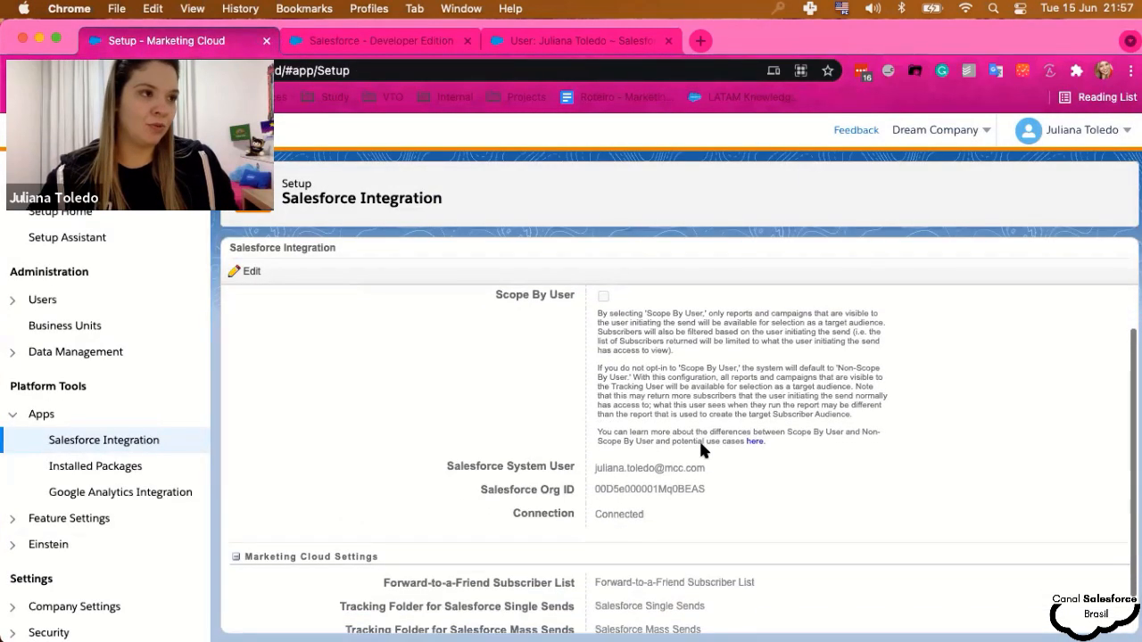
scroll(624, 499, up, 3)
key(ctrl+Tab)
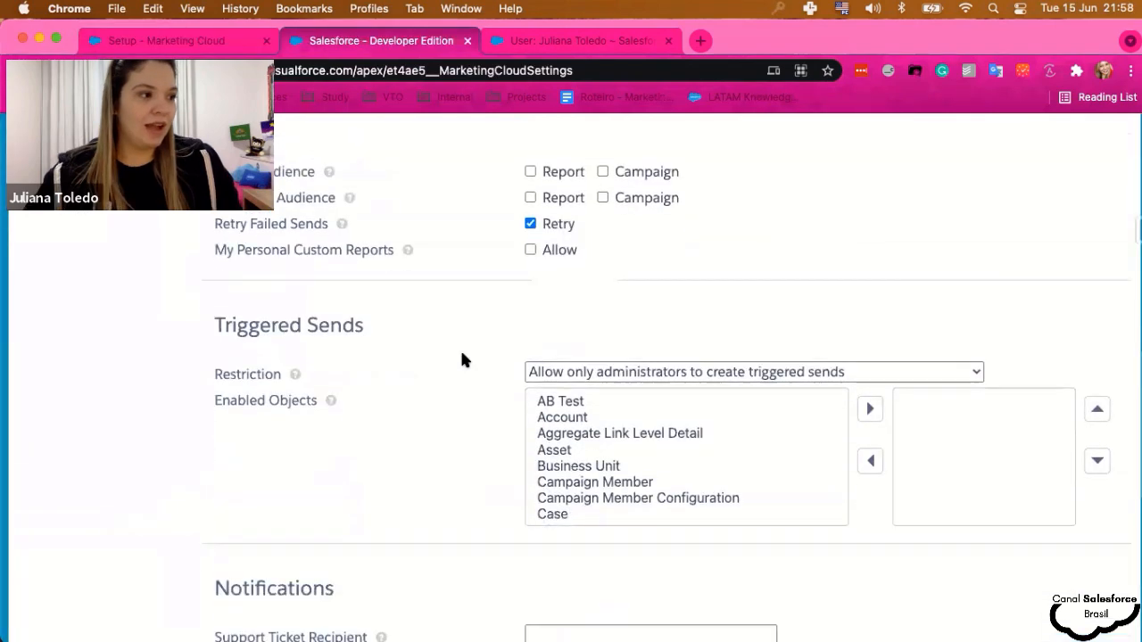
scroll(461, 359, down, 5)
scroll(461, 359, down, 2)
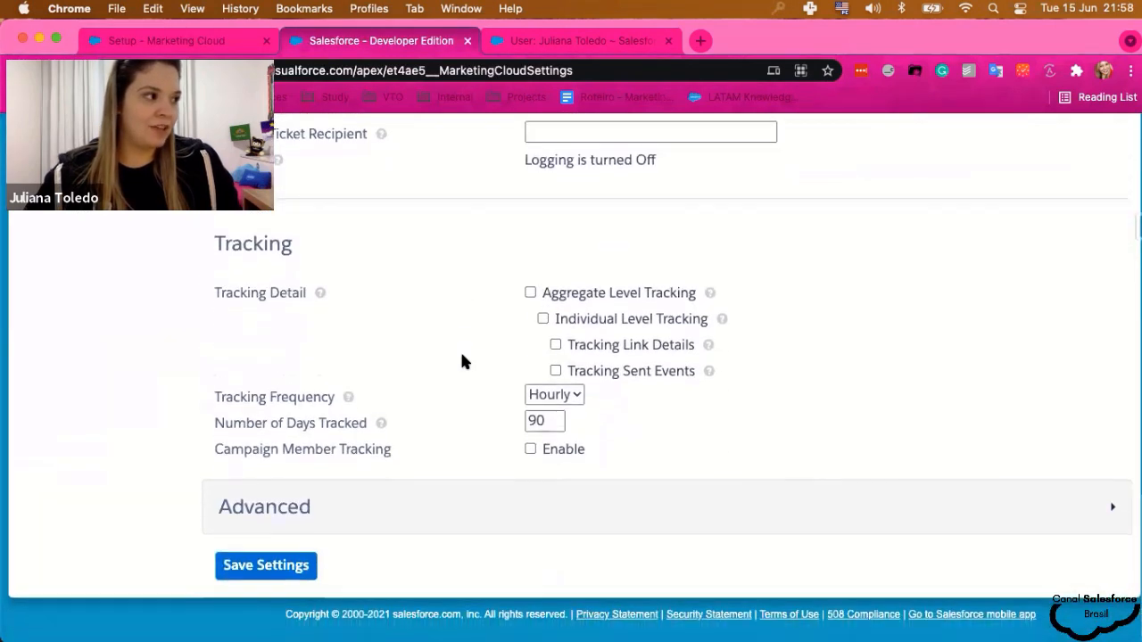
scroll(461, 388, up, 5)
scroll(462, 388, up, 10)
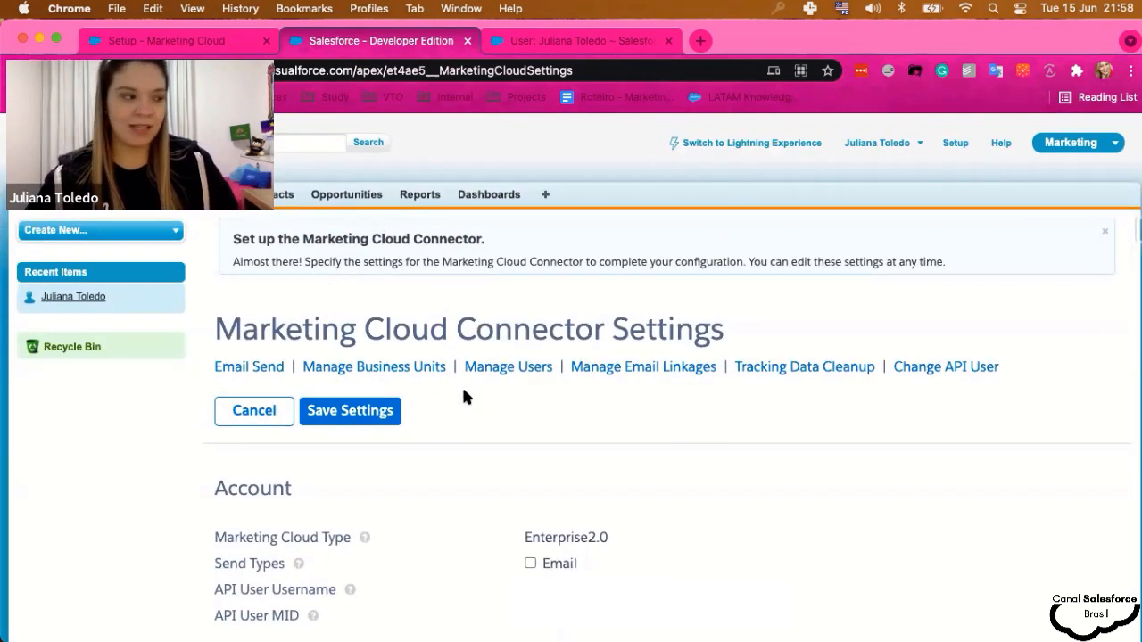
scroll(462, 388, down, 3)
scroll(460, 398, down, 1)
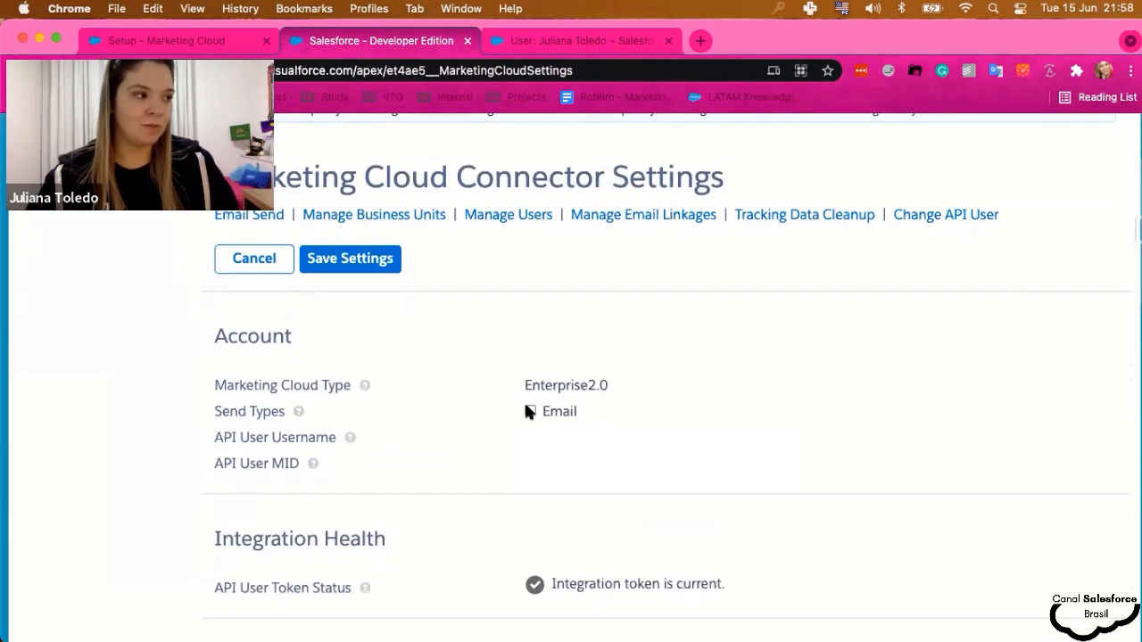
- Enable Email as a send type for the Enterprise2.0 Marketing Cloud account
click(530, 411)
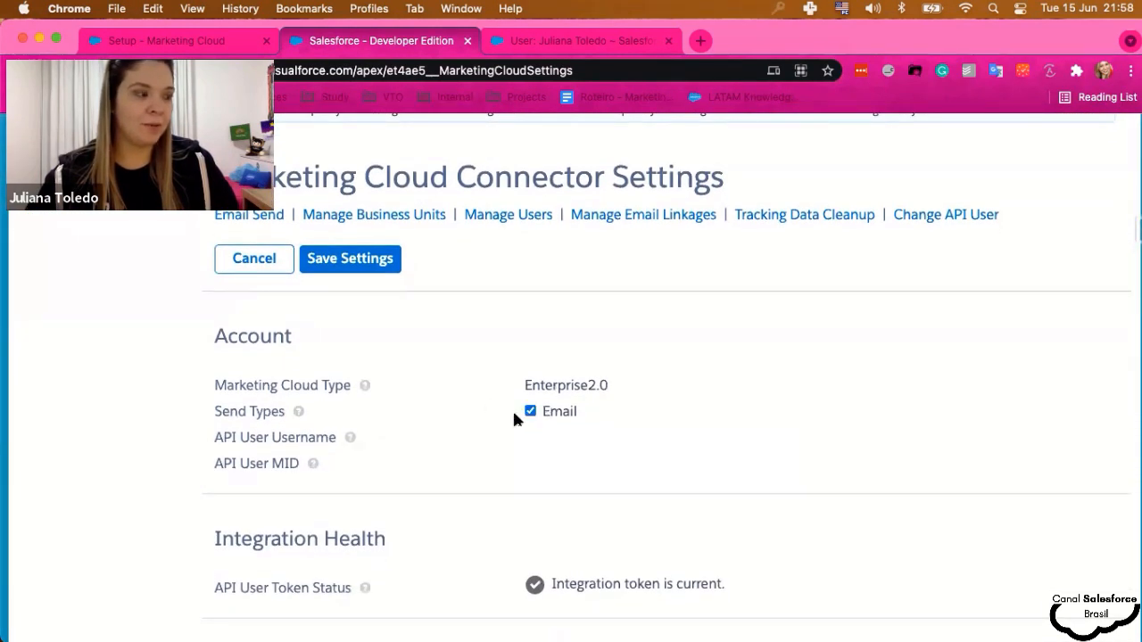
drag(215, 411, 284, 412)
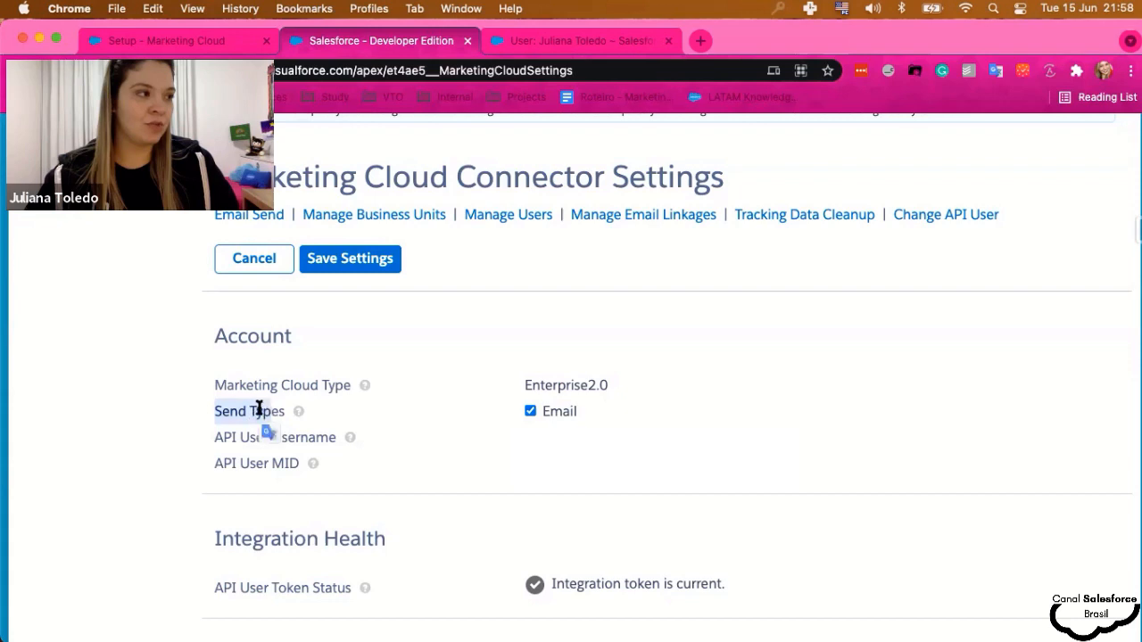
click(313, 393)
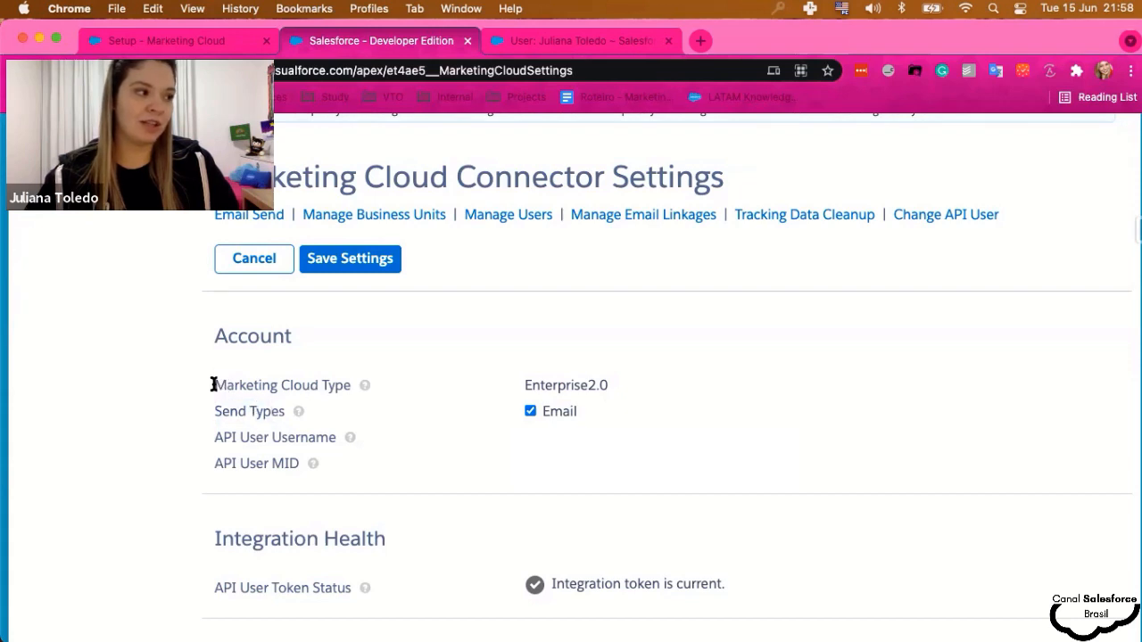
drag(214, 383, 328, 385)
drag(522, 385, 616, 387)
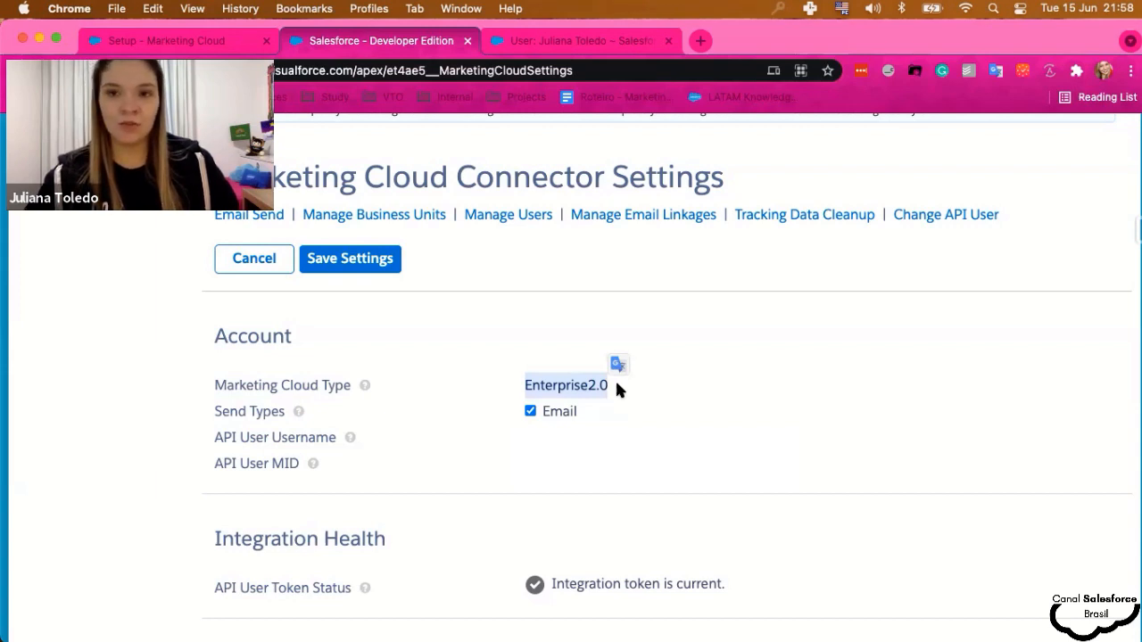
scroll(602, 403, down, 2)
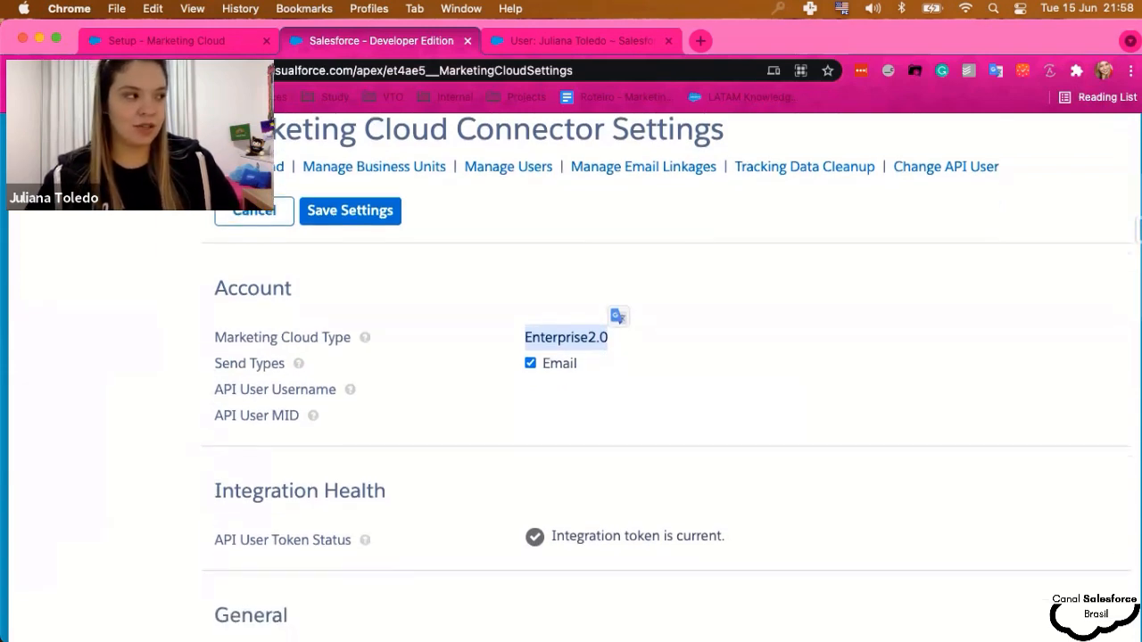
mouse_move(297, 361)
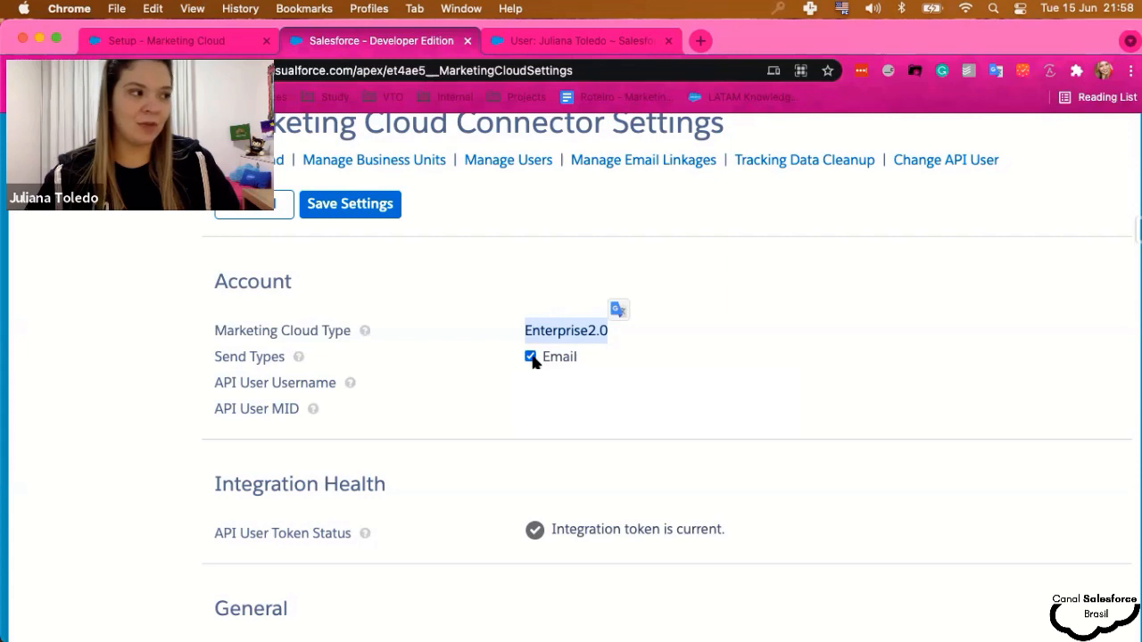
scroll(438, 380, down, 2)
- Review the API User Username, API User MID and integration token status
drag(214, 316, 334, 318)
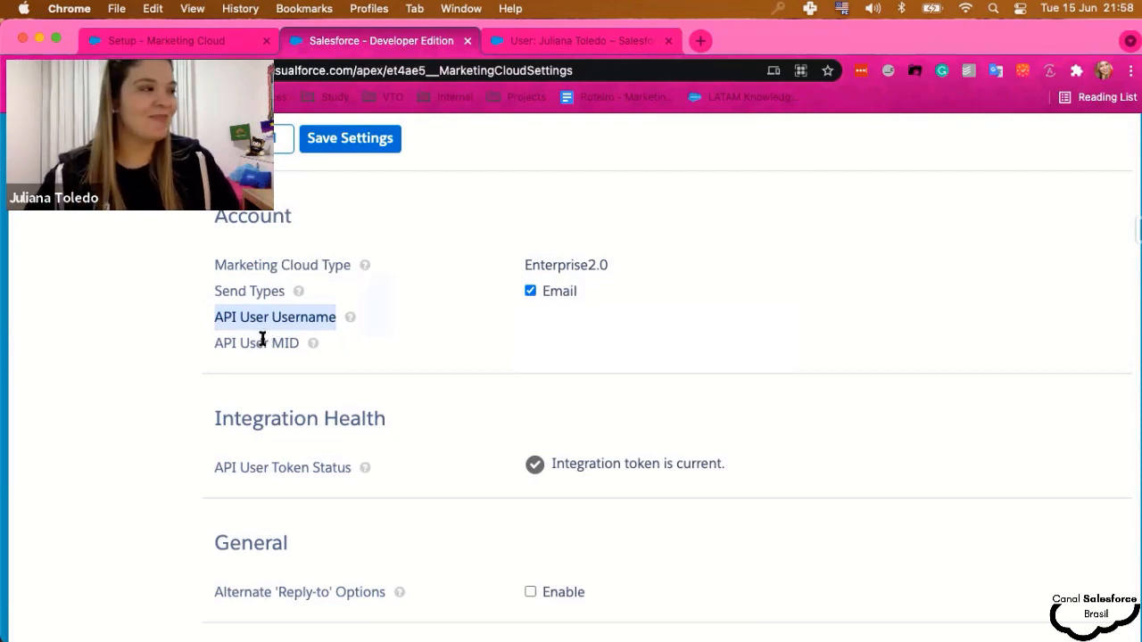
click(222, 346)
drag(222, 346, 295, 359)
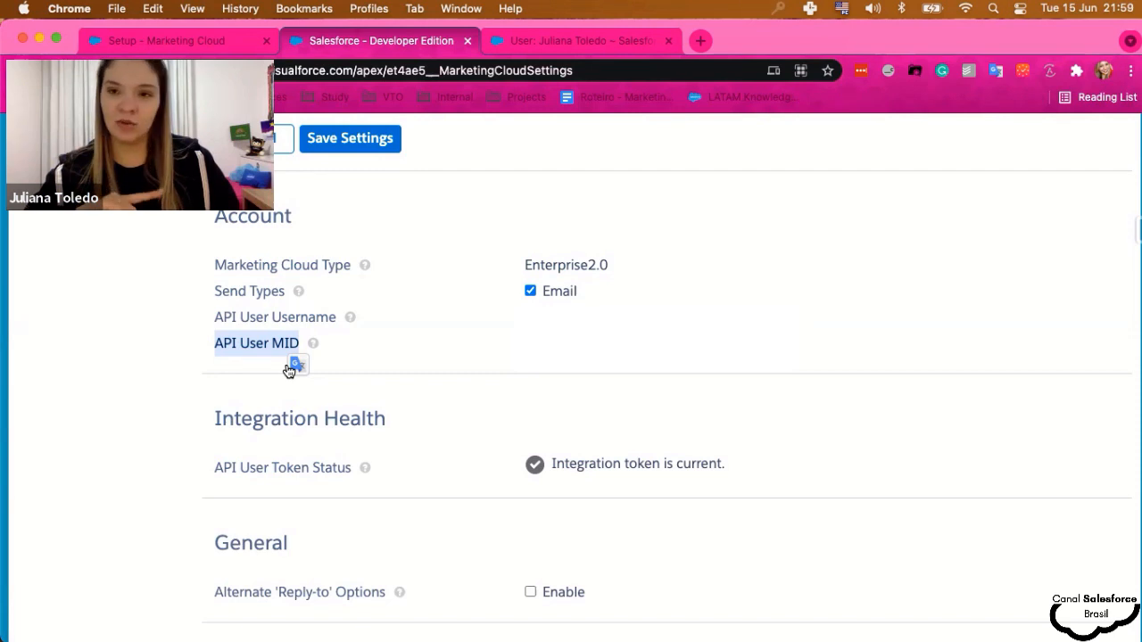
scroll(528, 357, down, 2)
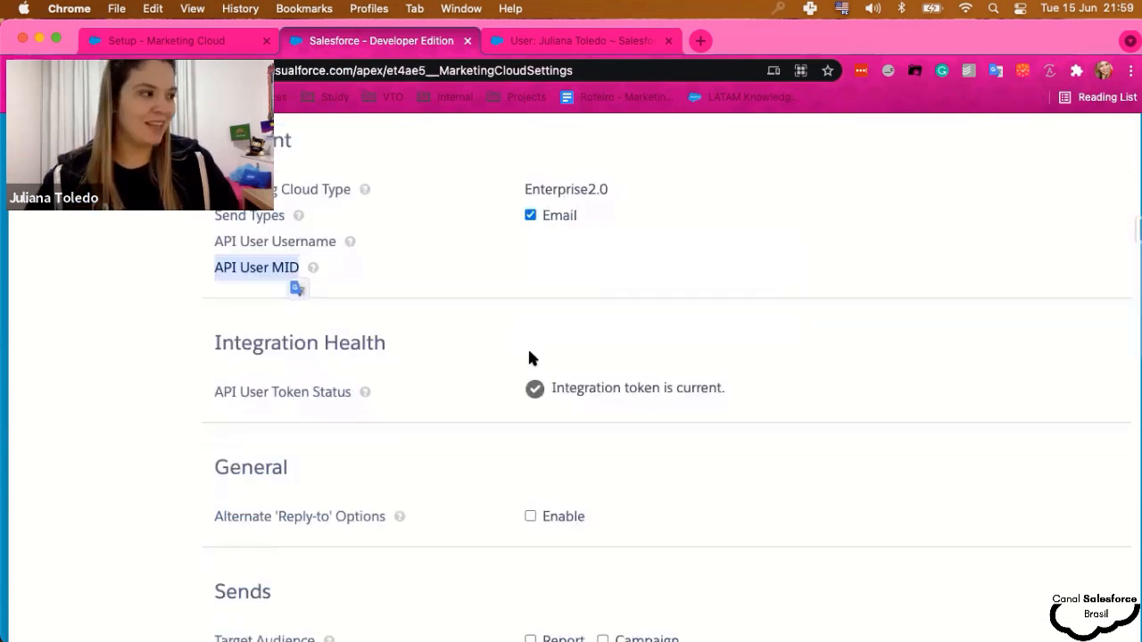
click(448, 385)
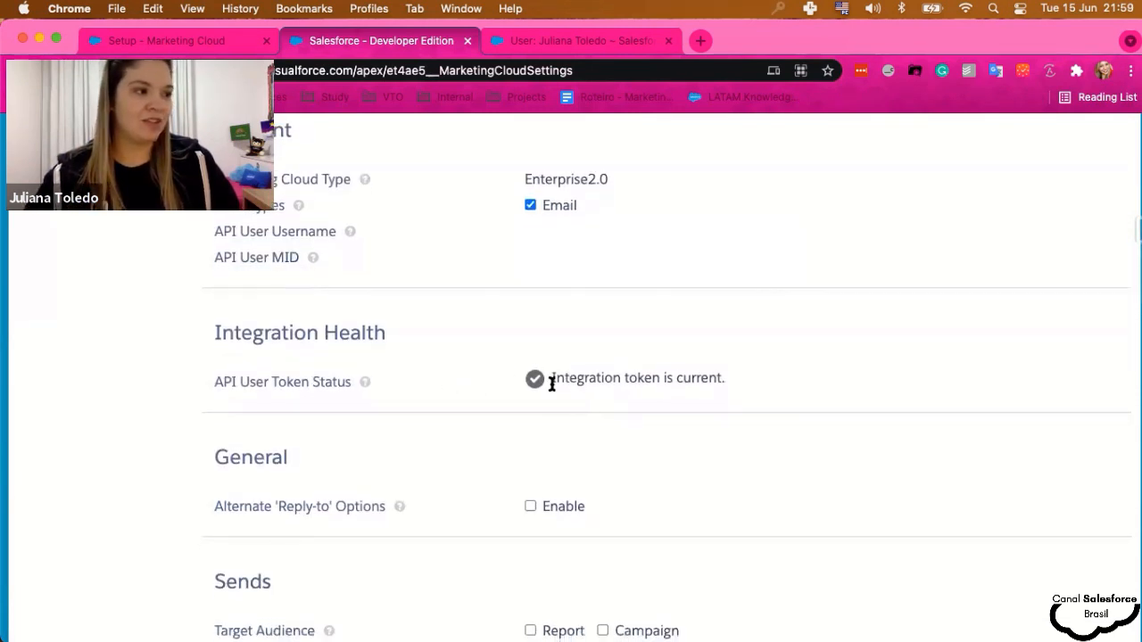
drag(551, 377, 726, 382)
- Show the help text for Alternate 'Reply-to' Options
scroll(596, 395, down, 3)
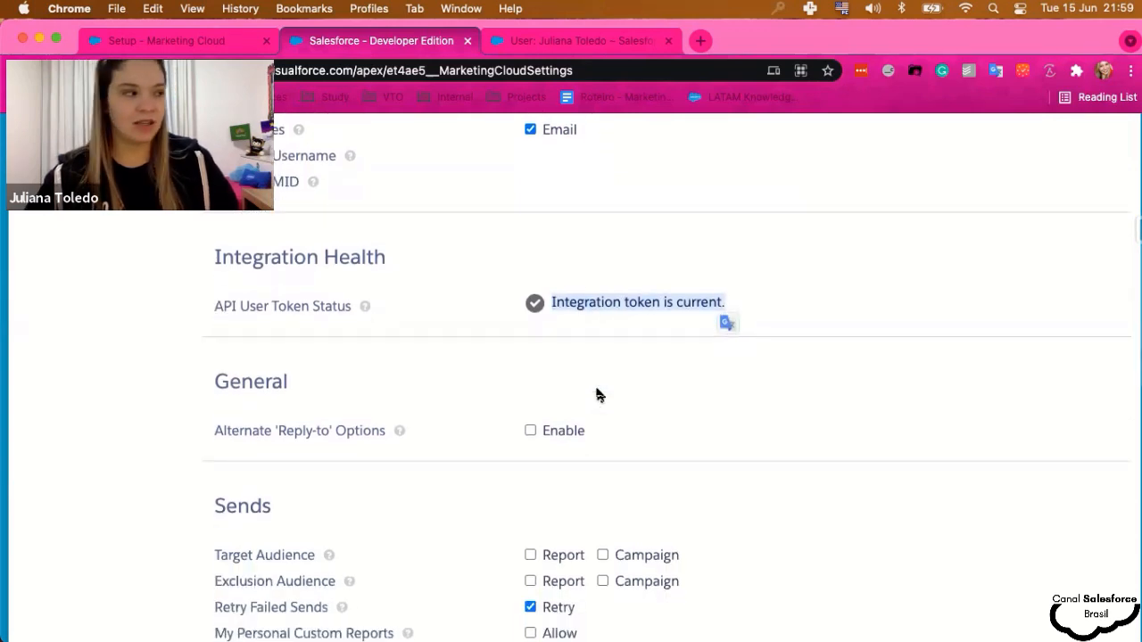
scroll(596, 395, down, 1)
click(398, 360)
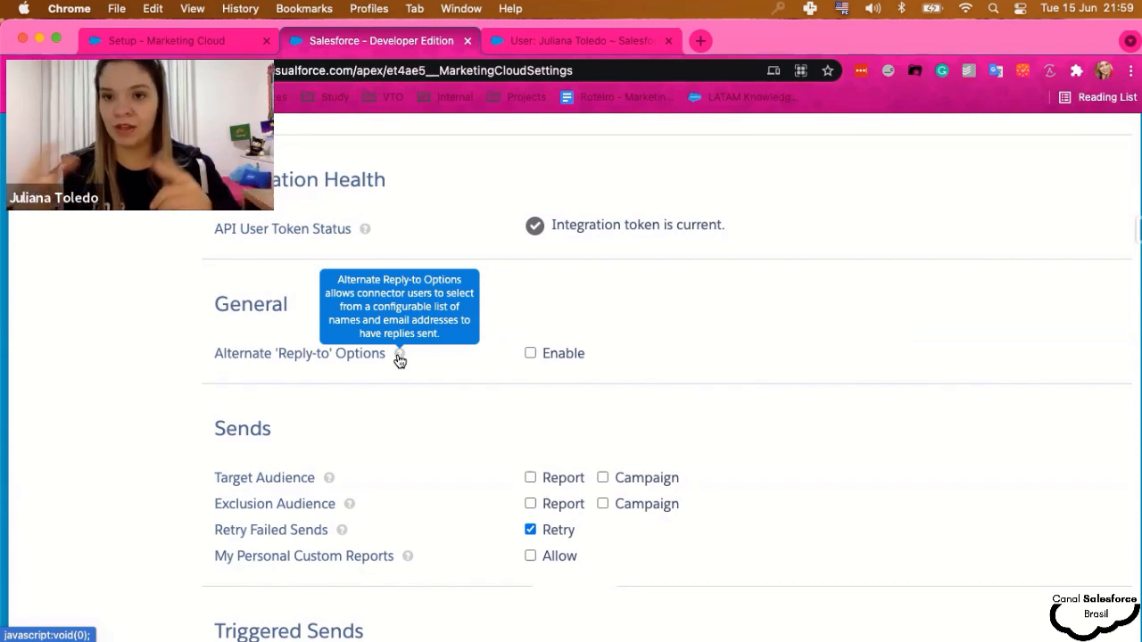
- Enable Alternate 'Reply-to' Options
click(530, 354)
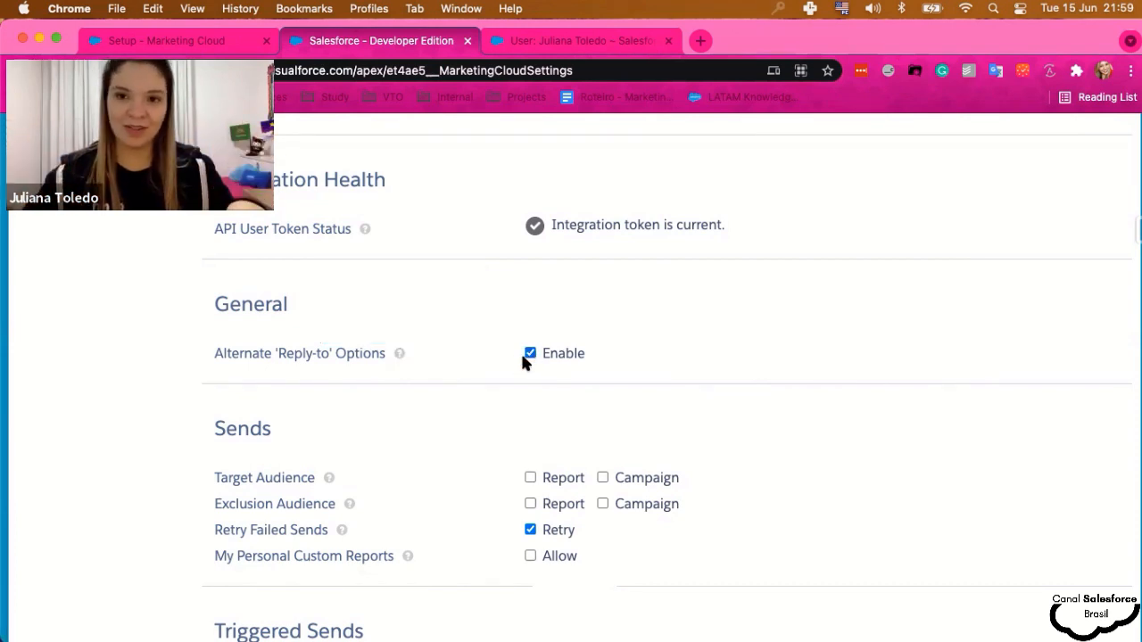
scroll(520, 369, down, 3)
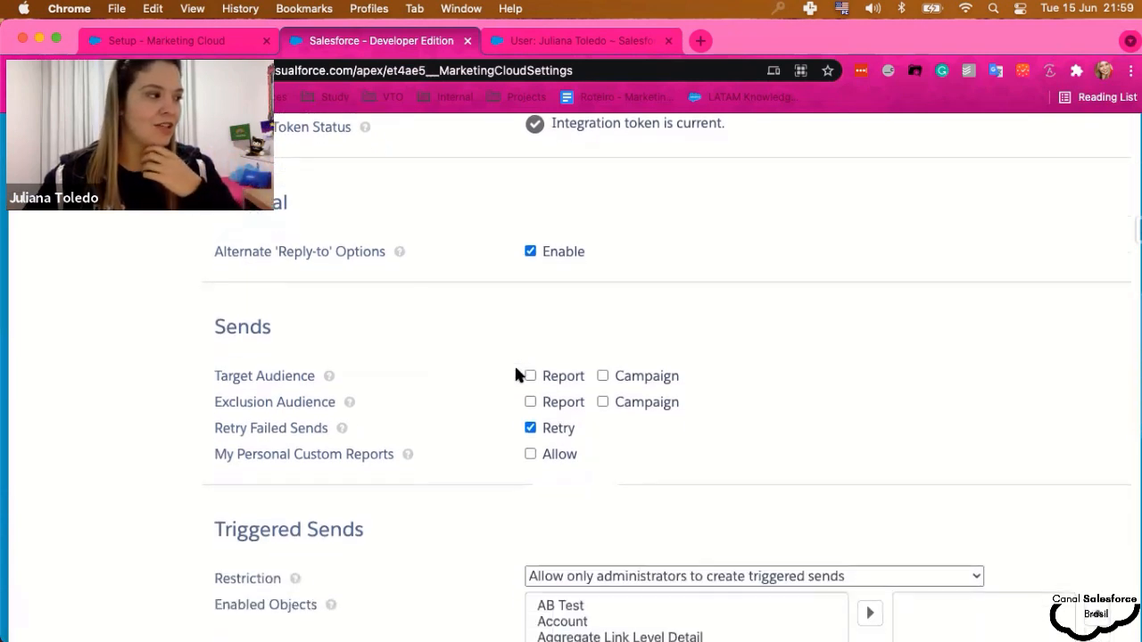
scroll(516, 375, down, 2)
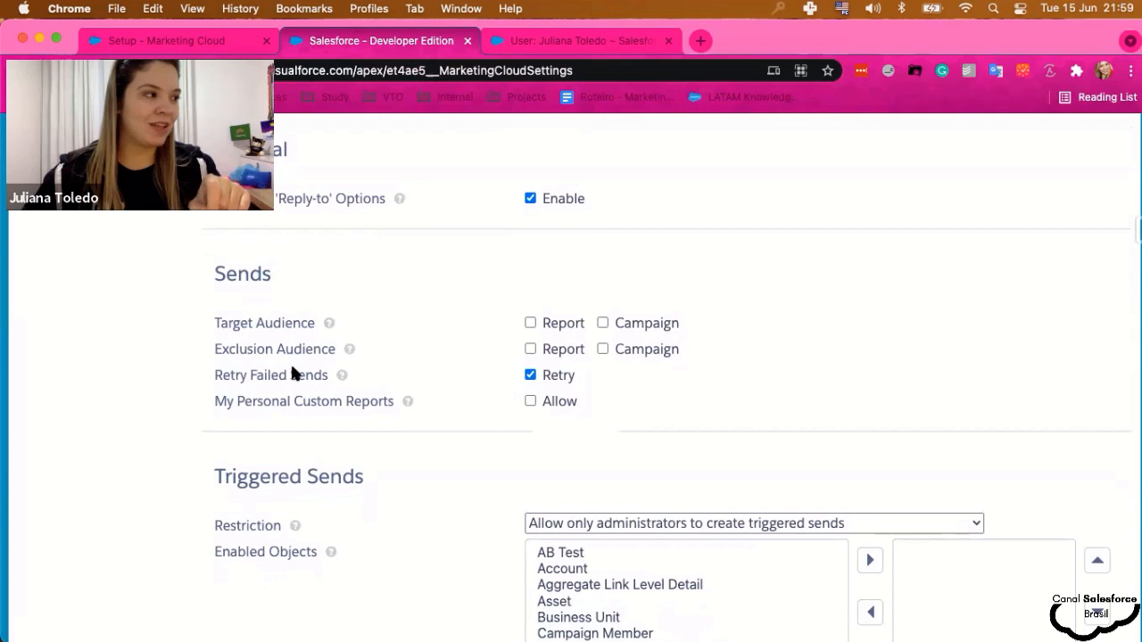
- Allow reports and campaigns as both target and exclusion audiences
click(530, 324)
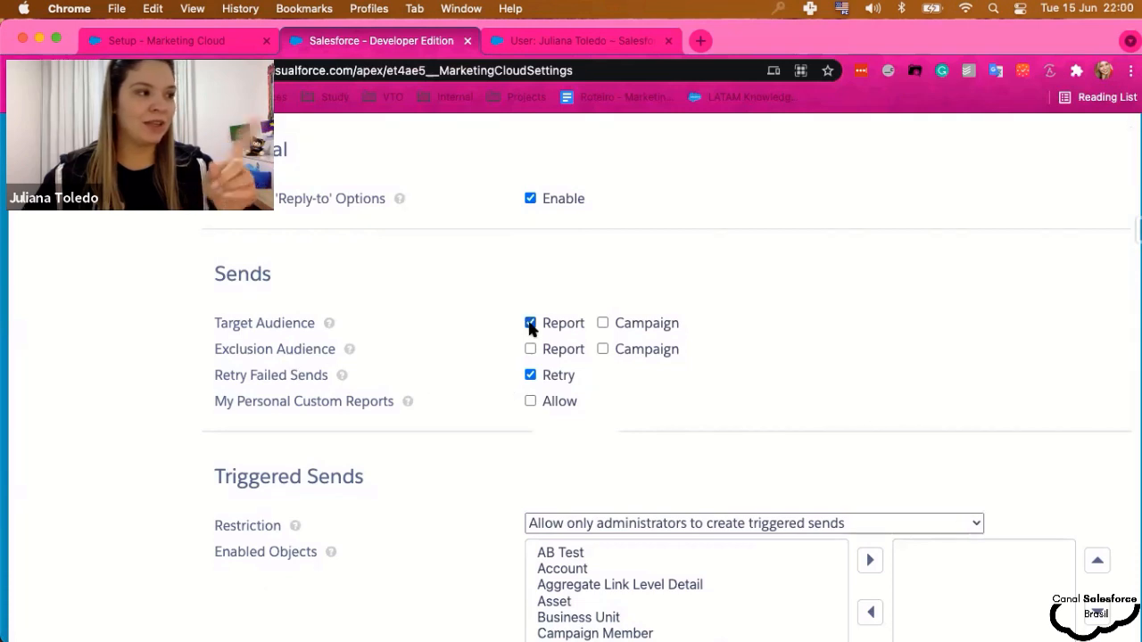
click(603, 323)
click(529, 349)
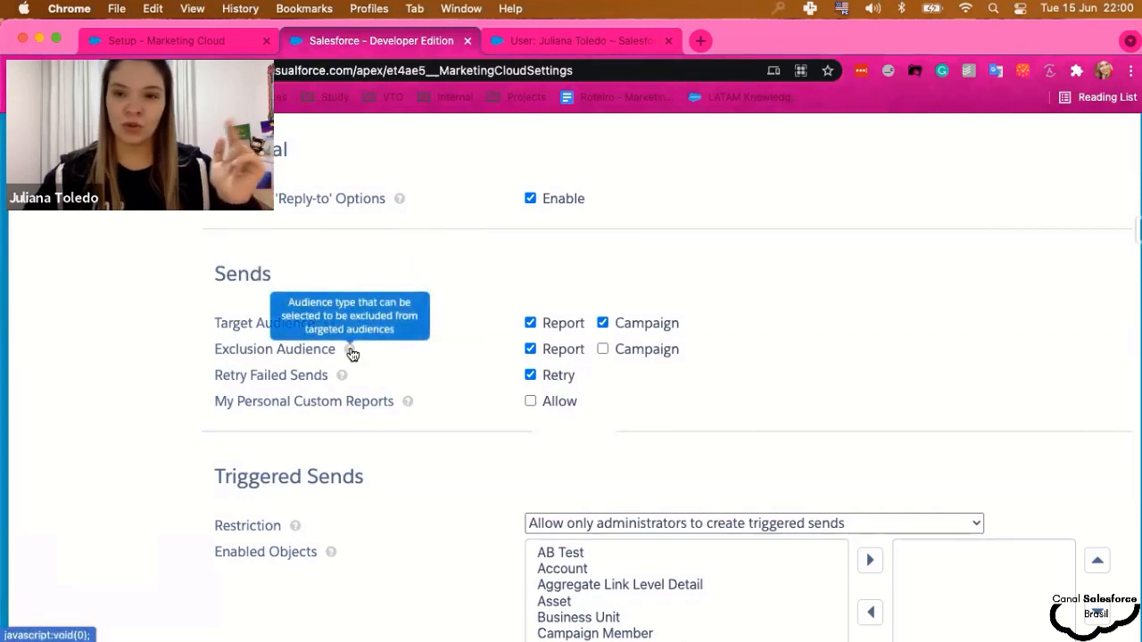
click(602, 348)
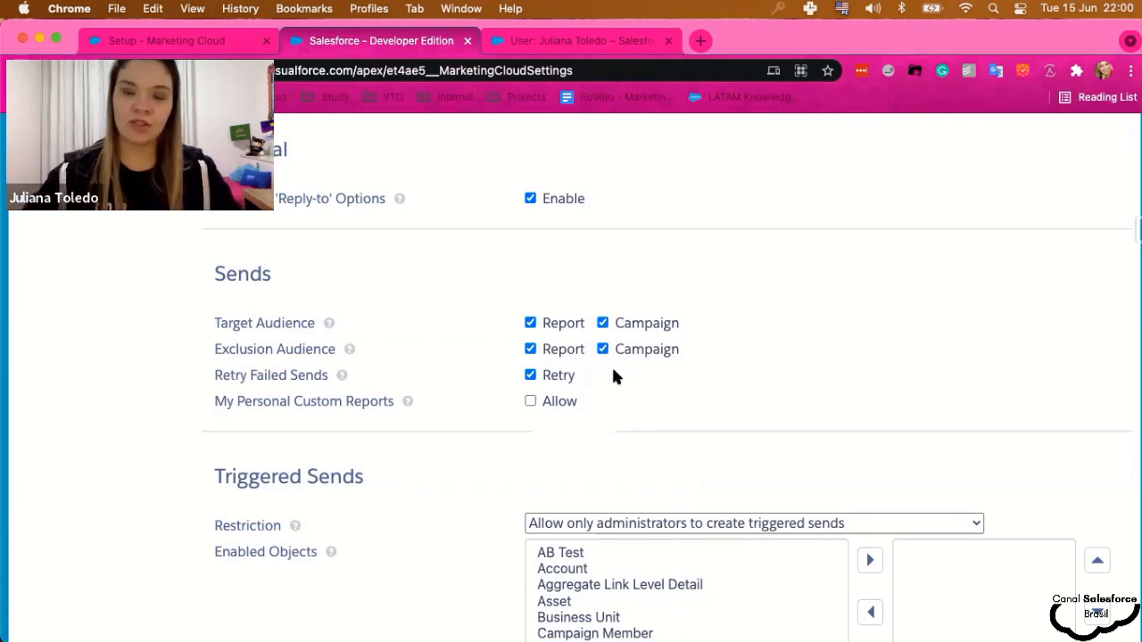
scroll(613, 375, down, 2)
mouse_move(407, 366)
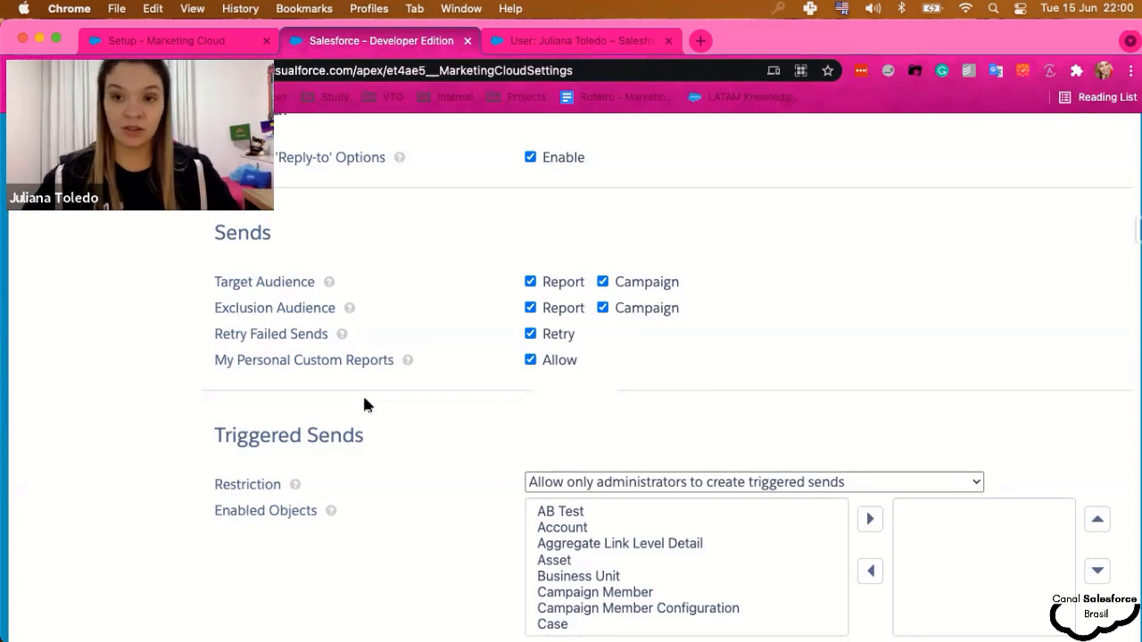
- Set the triggered send restriction to allow both administrators and standard users
scroll(364, 403, down, 2)
scroll(364, 404, down, 3)
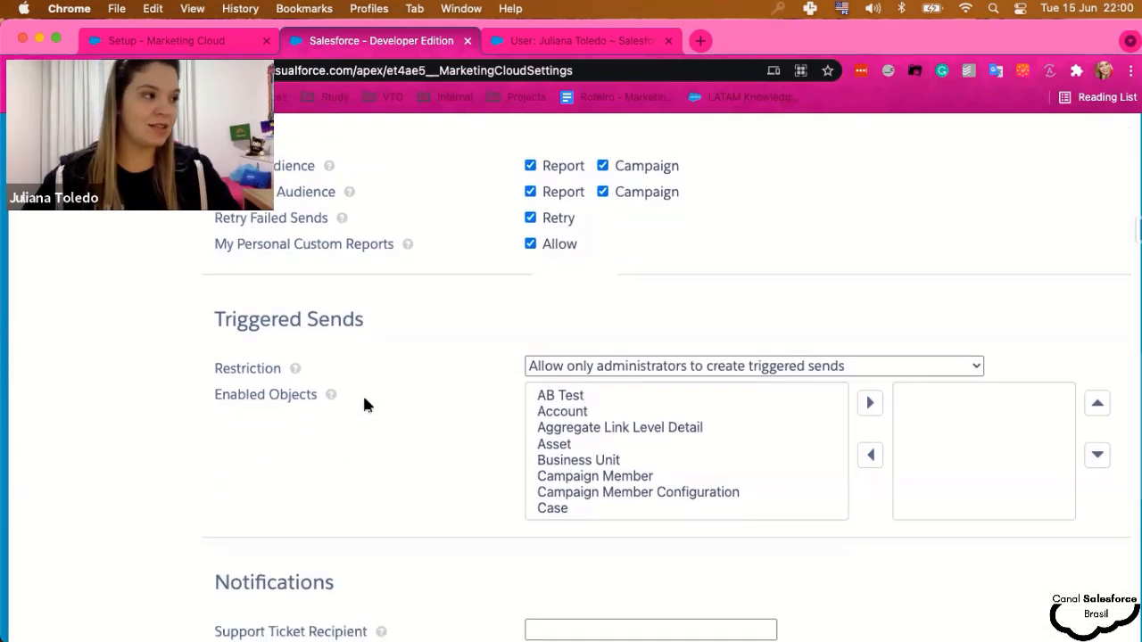
click(718, 284)
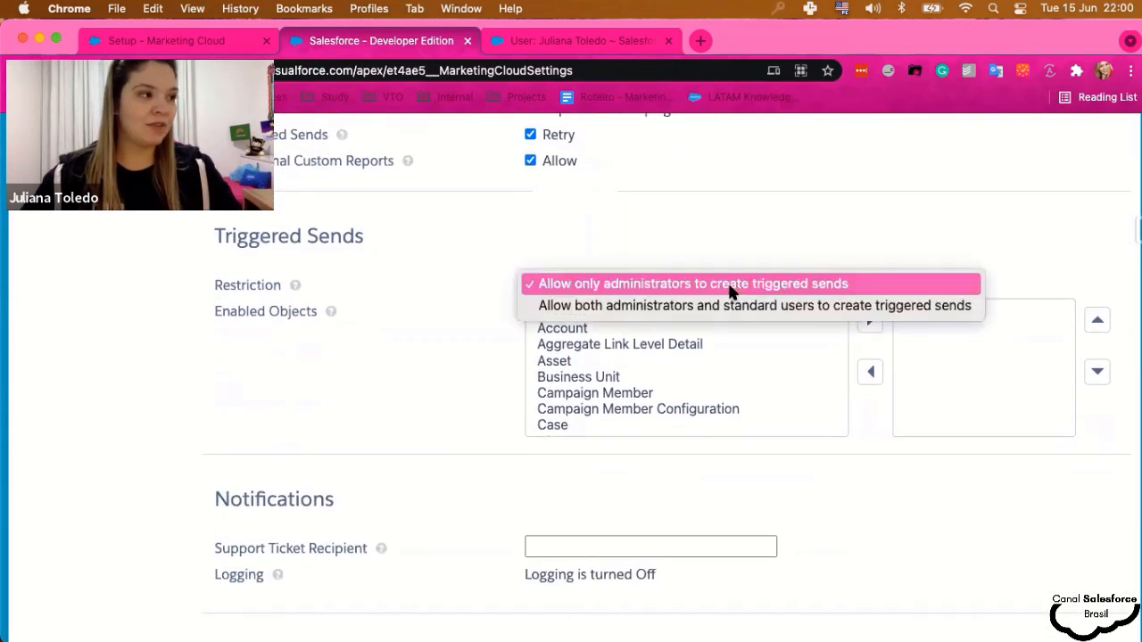
click(796, 308)
scroll(571, 368, down, 5)
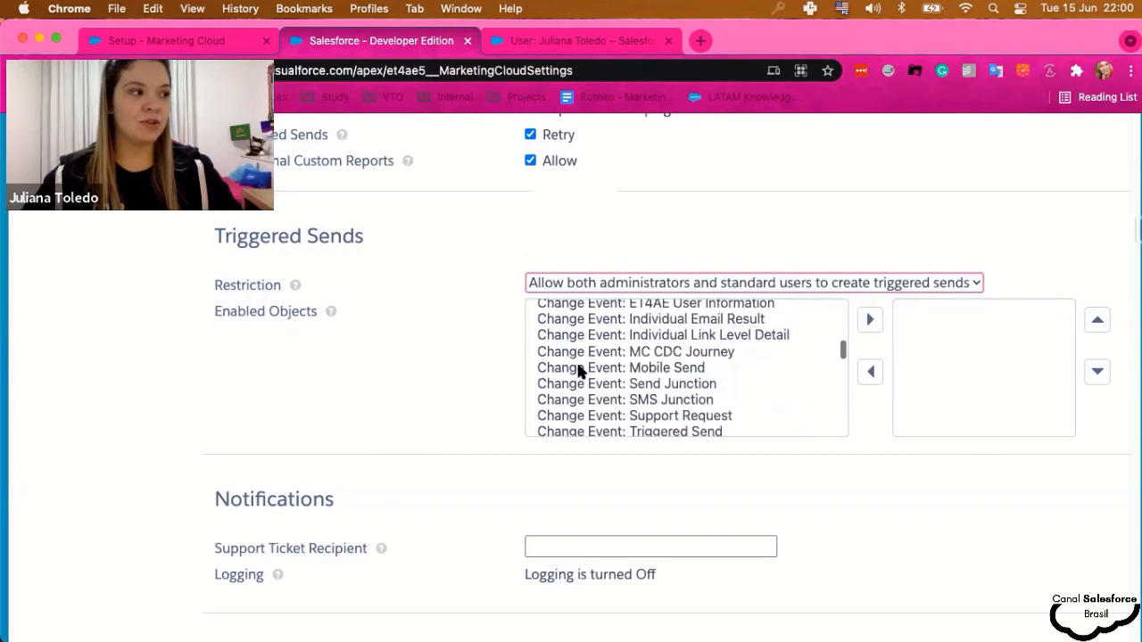
scroll(578, 369, down, 10)
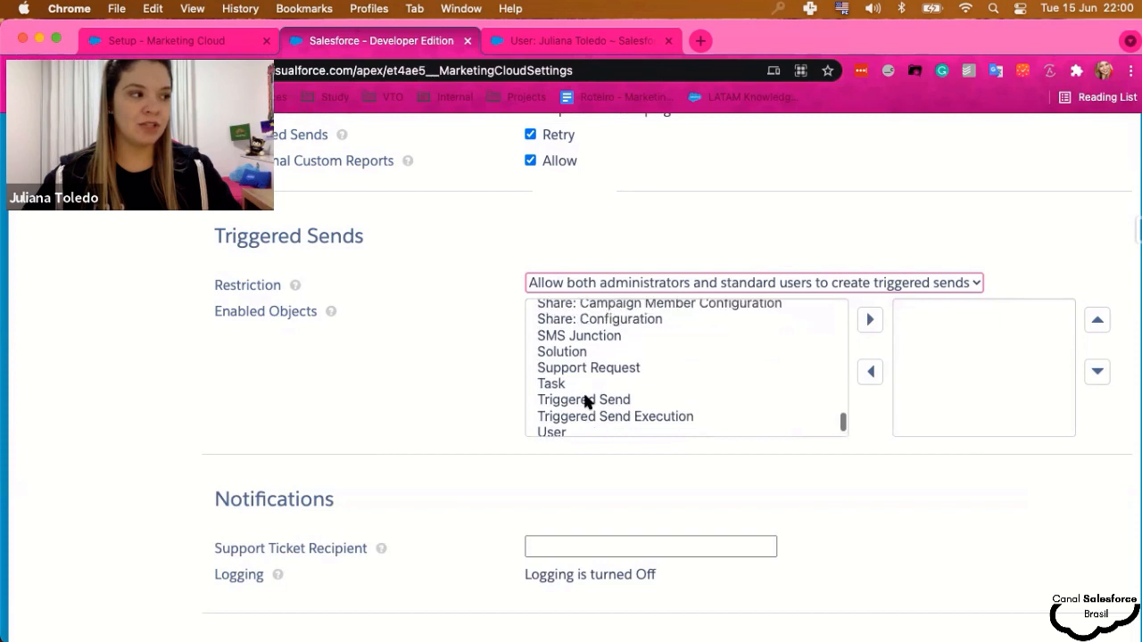
scroll(585, 401, up, 15)
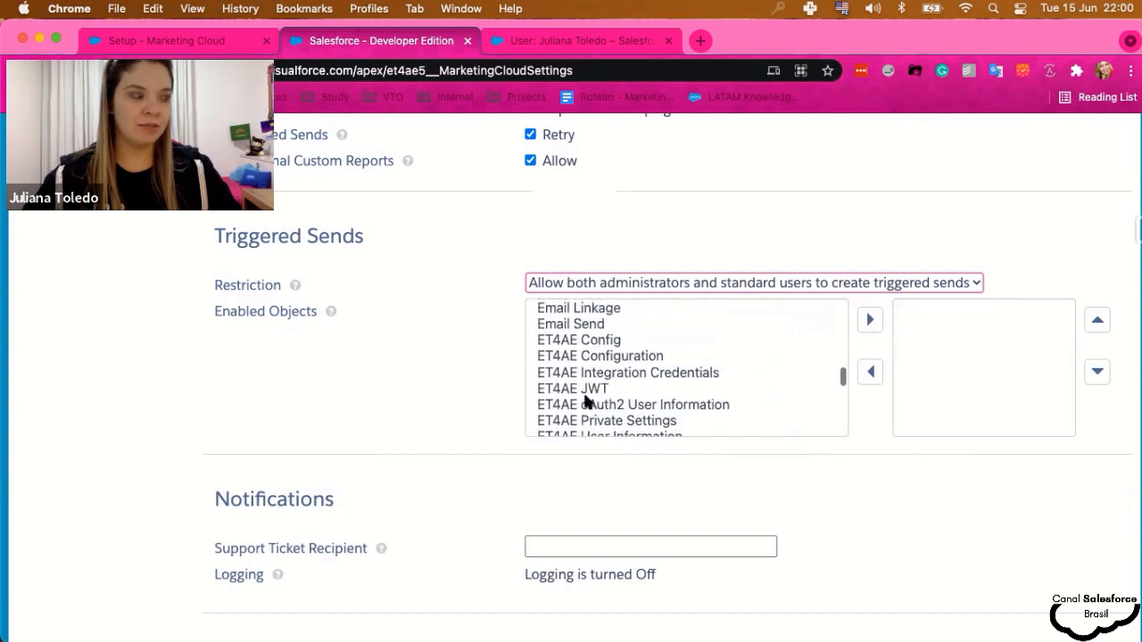
click(594, 284)
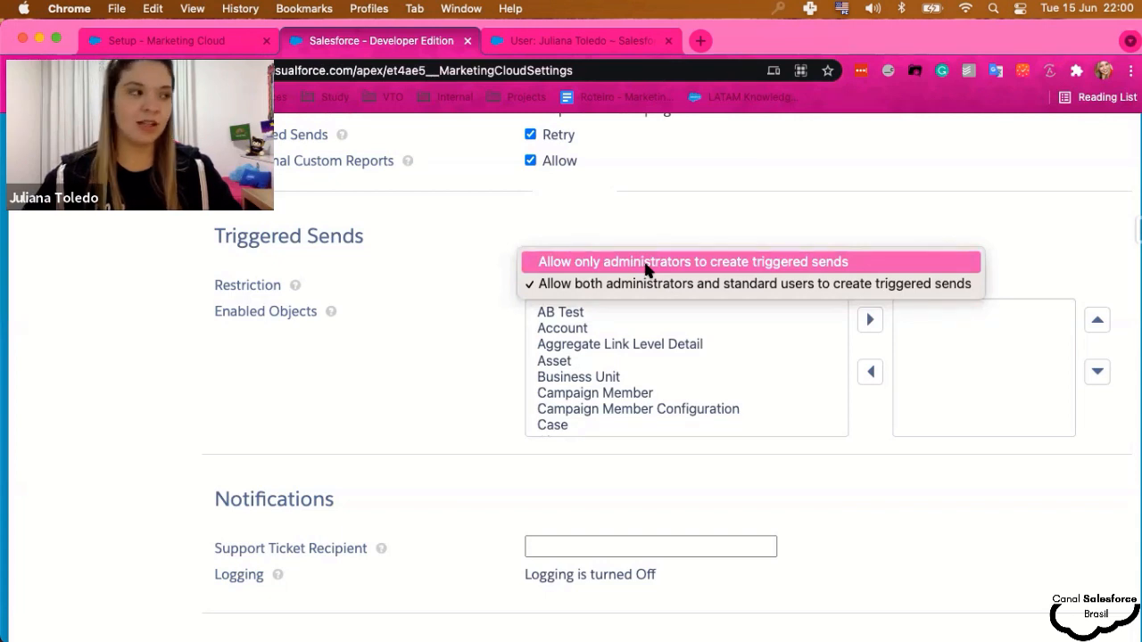
click(482, 364)
- Enable Account, Campaign Member and Case objects for triggered sends
click(570, 328)
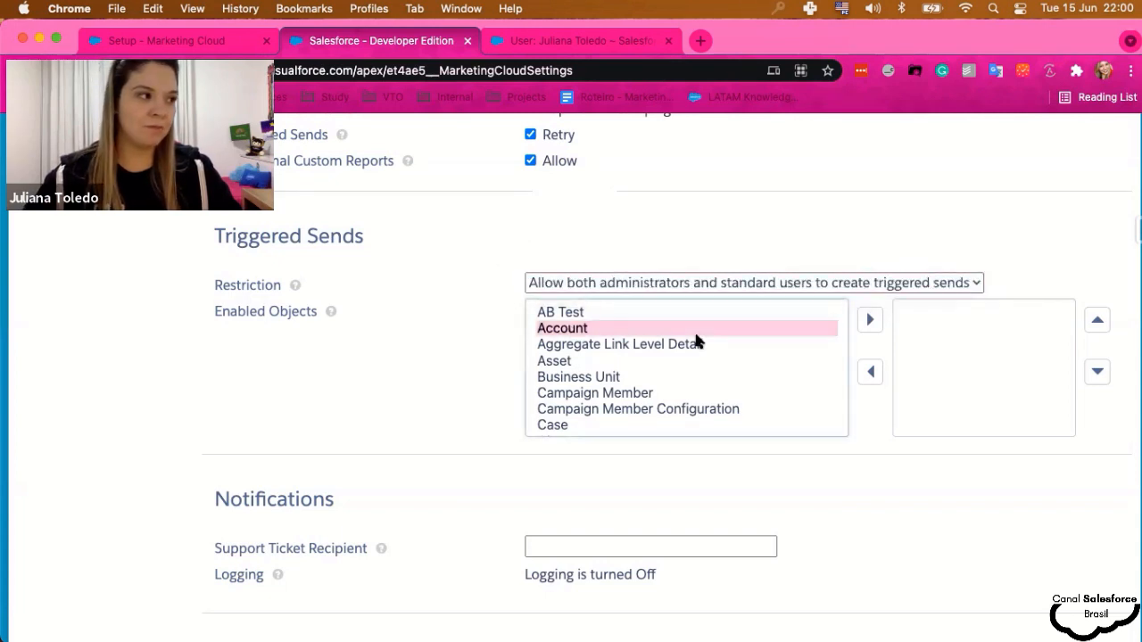
click(870, 320)
scroll(625, 391, down, 2)
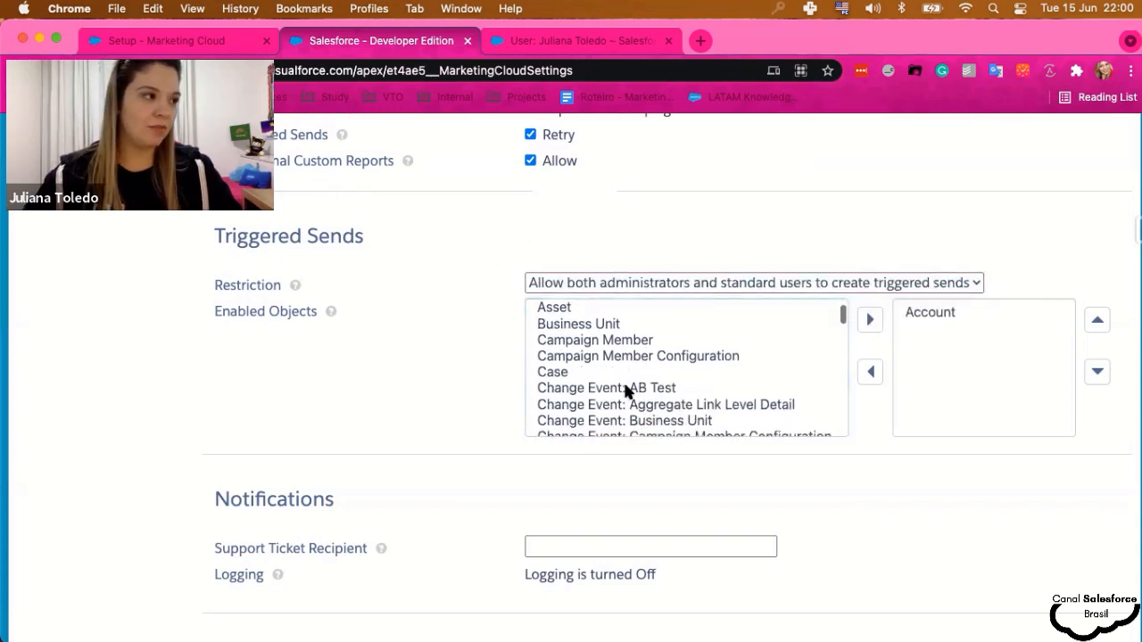
click(581, 324)
scroll(571, 348, down, 1)
click(589, 320)
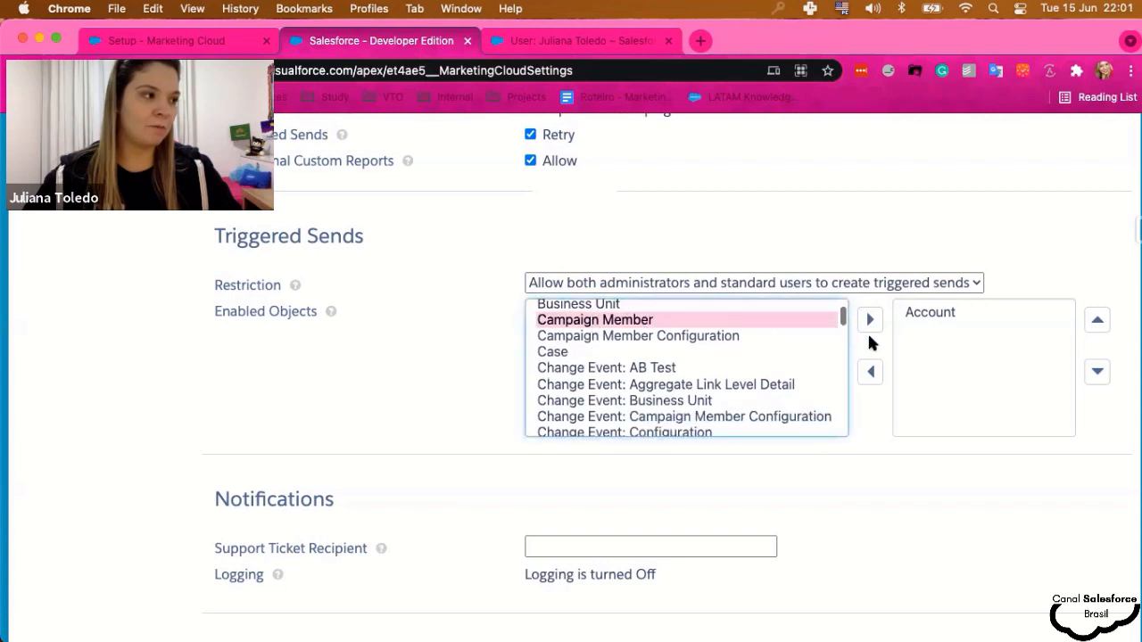
click(869, 319)
scroll(623, 370, down, 1)
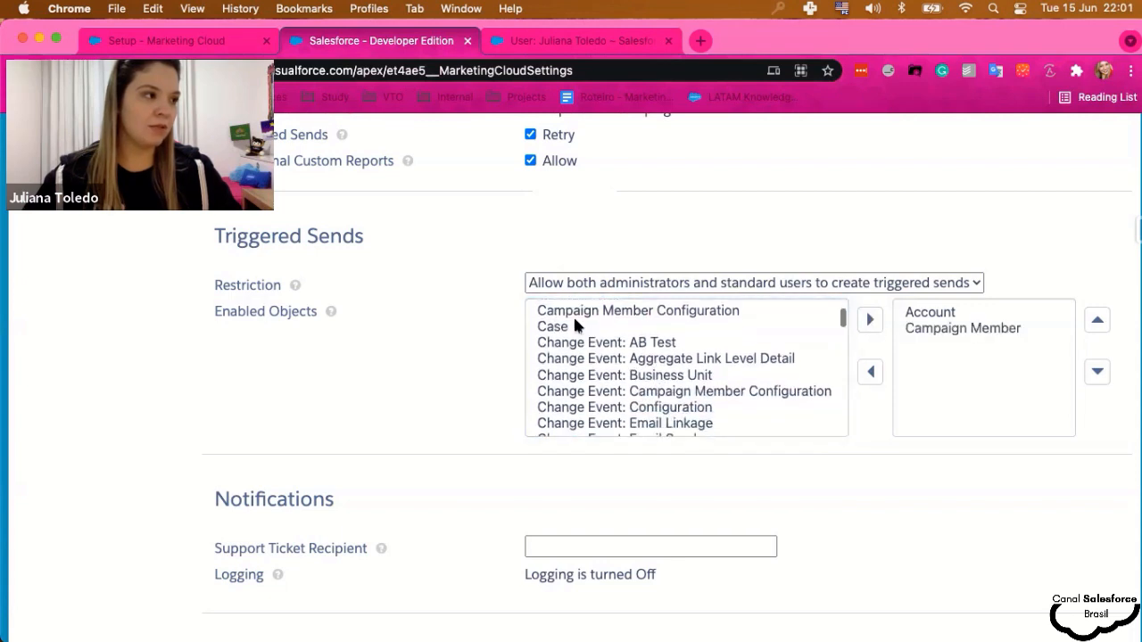
click(553, 327)
click(870, 319)
- Enable Individual Email Result and Lead objects for triggered sends
scroll(622, 397, down, 10)
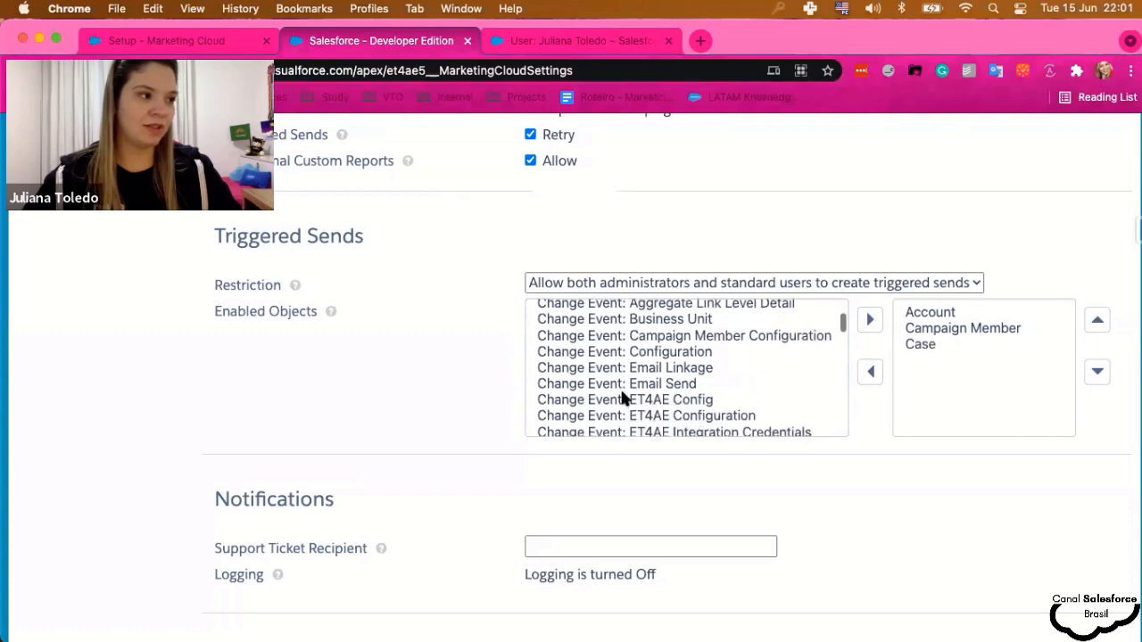
scroll(622, 393, down, 5)
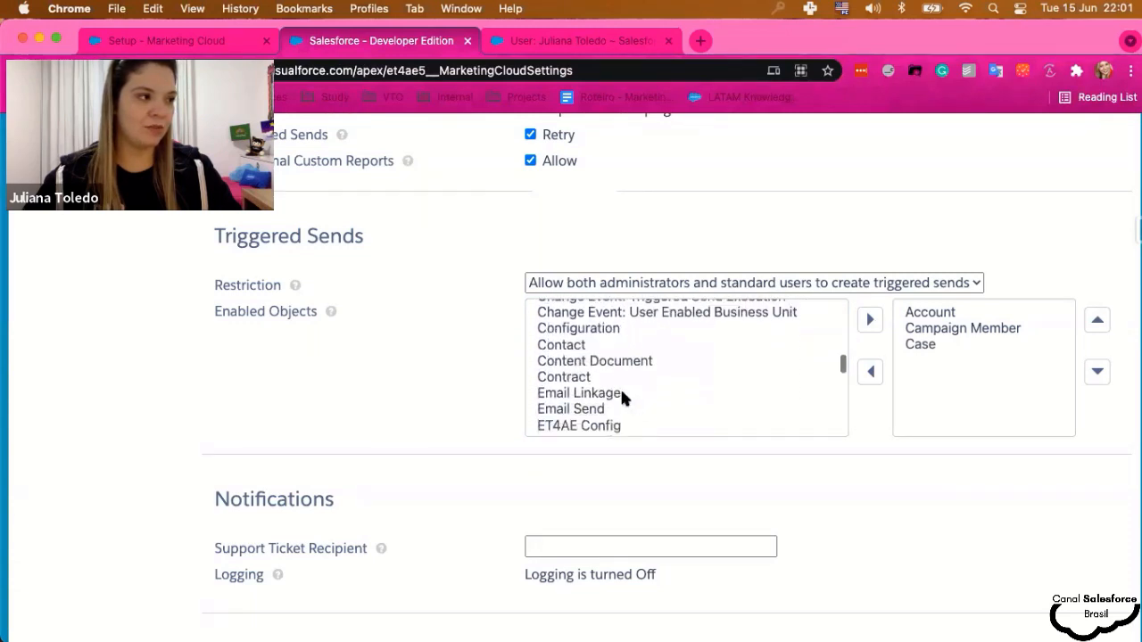
scroll(621, 386, down, 4)
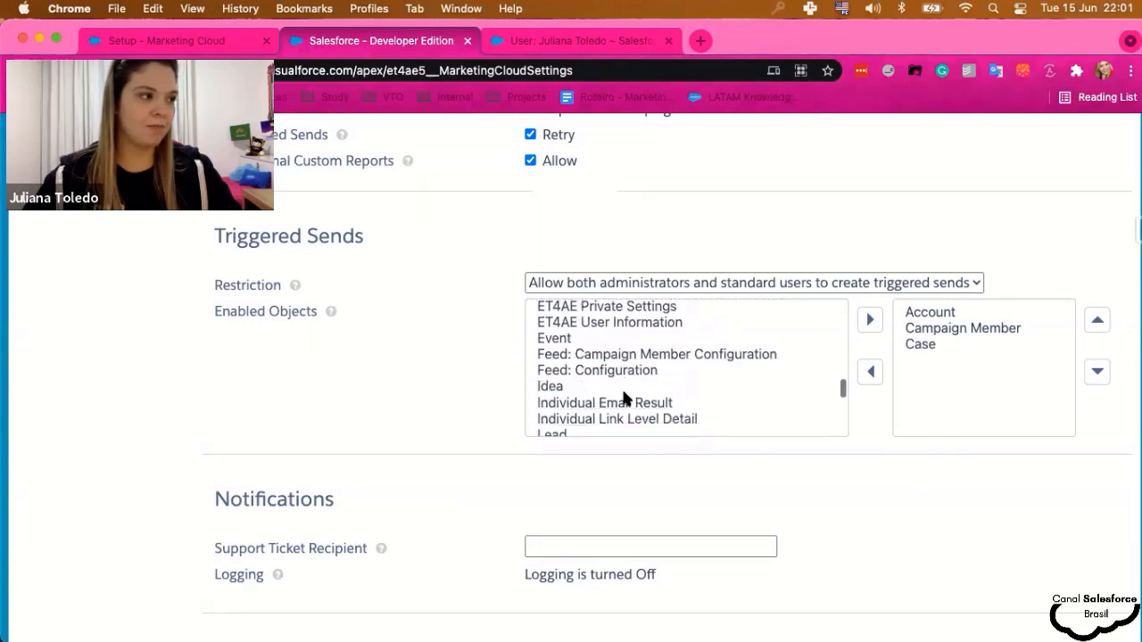
click(613, 344)
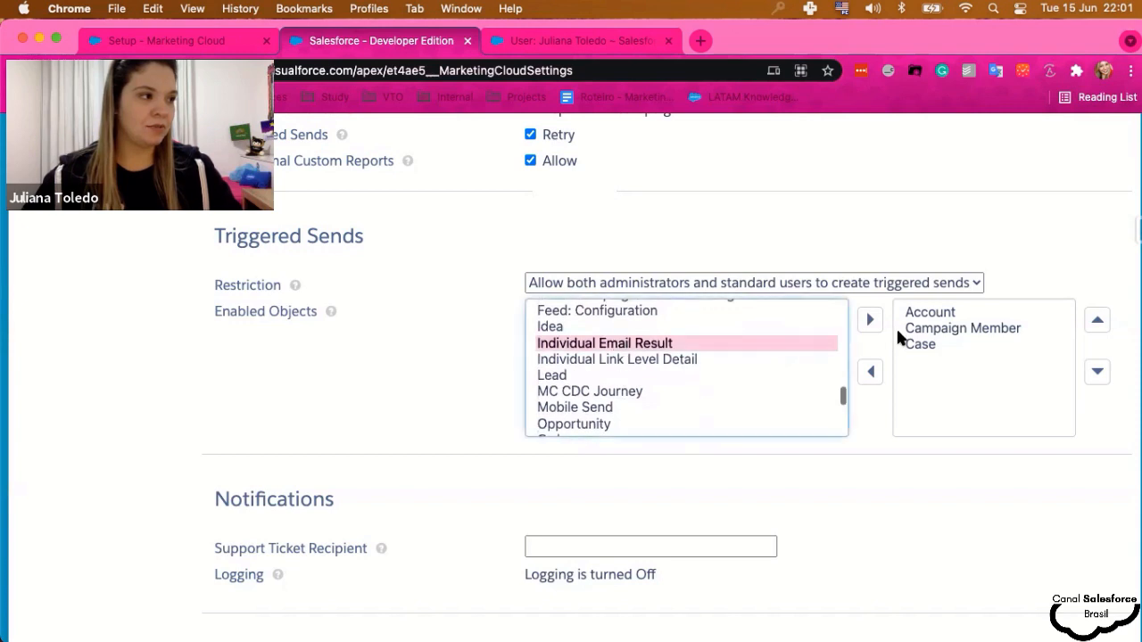
click(869, 320)
click(571, 360)
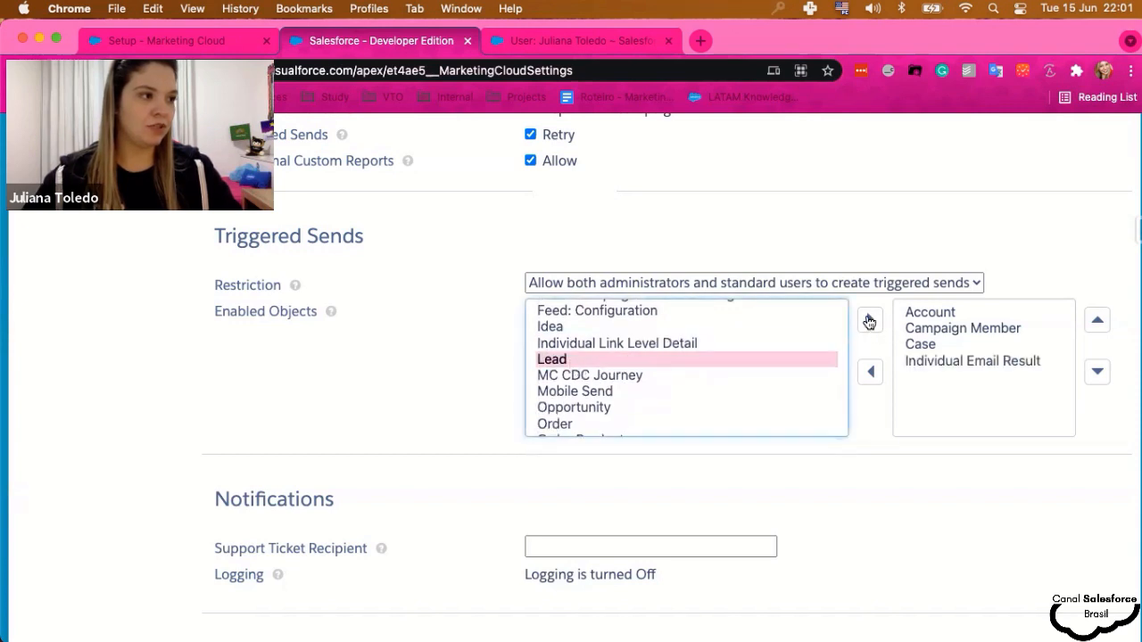
click(868, 320)
scroll(463, 388, down, 4)
click(595, 376)
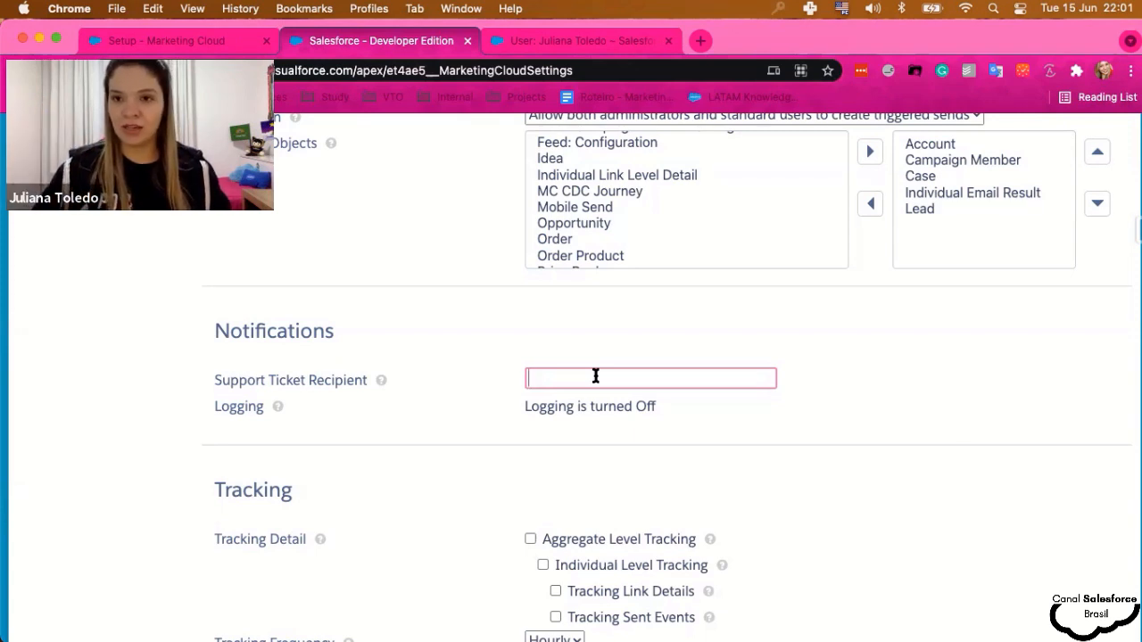
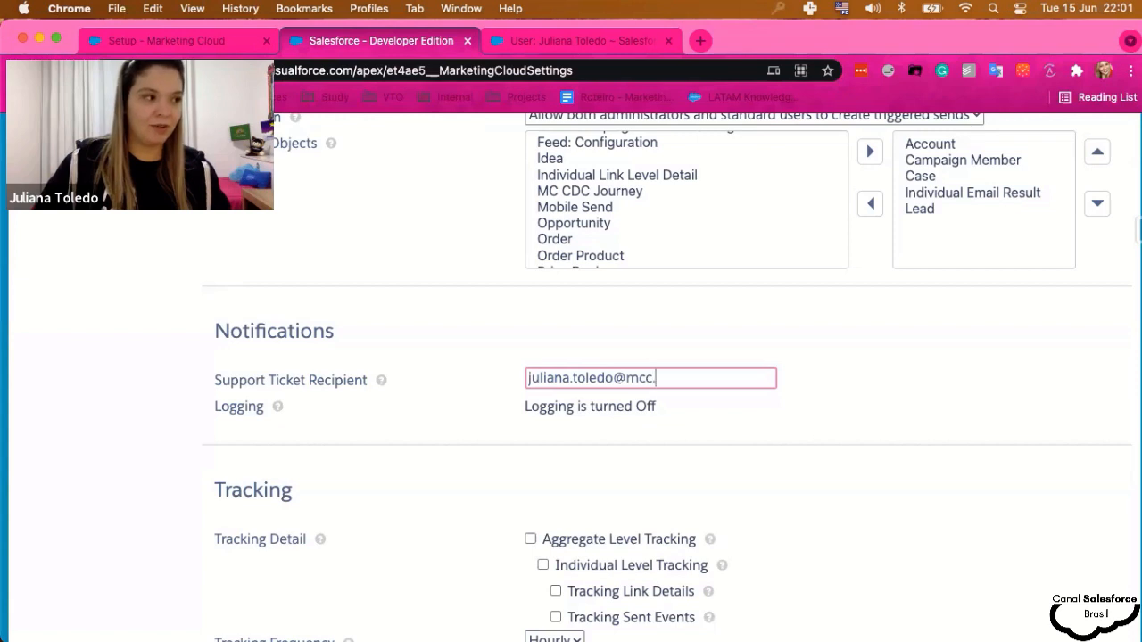
- Enter the administrator's e-mail address as the Support Ticket Recipient
click(482, 468)
mouse_move(273, 408)
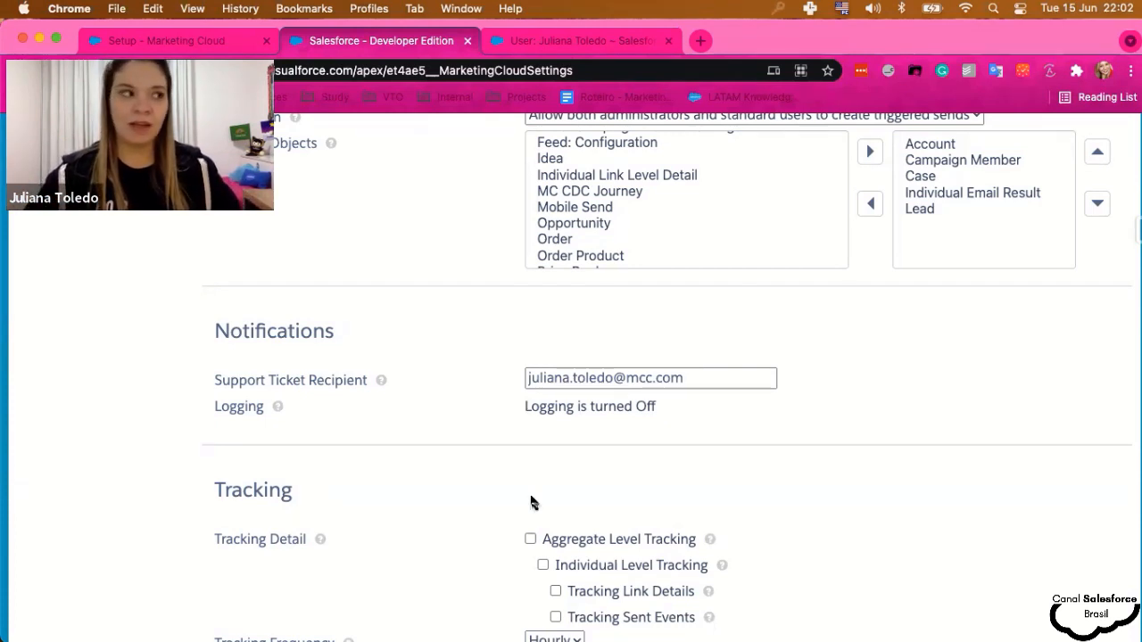
- Check aggregate level, link details and sent events tracking so all four Tracking Detail options are on
scroll(531, 503, down, 5)
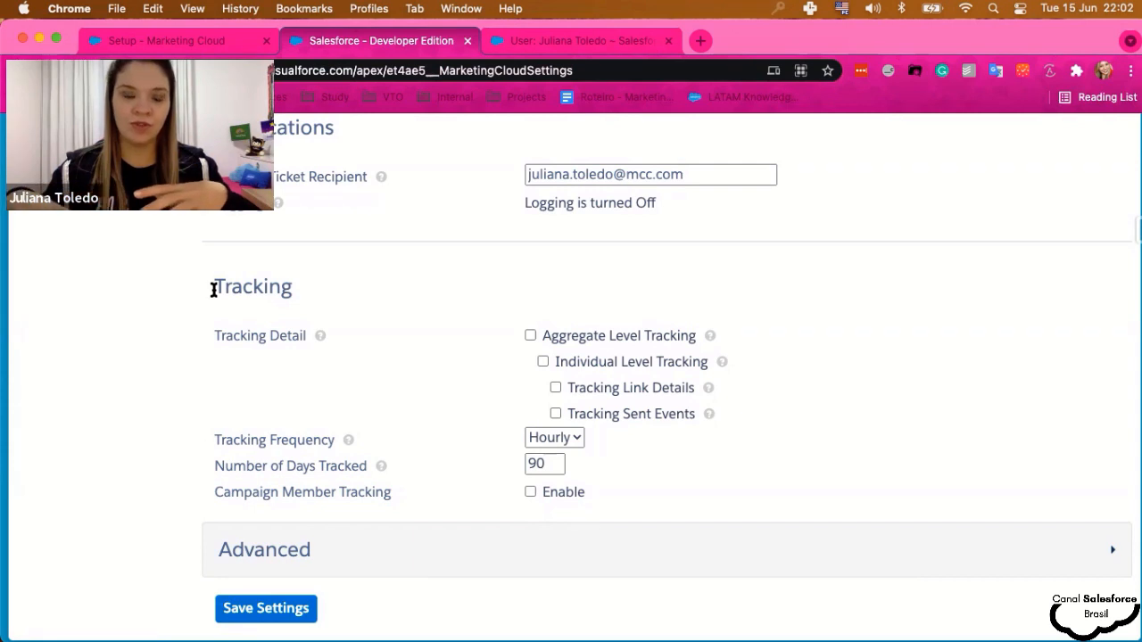
click(529, 335)
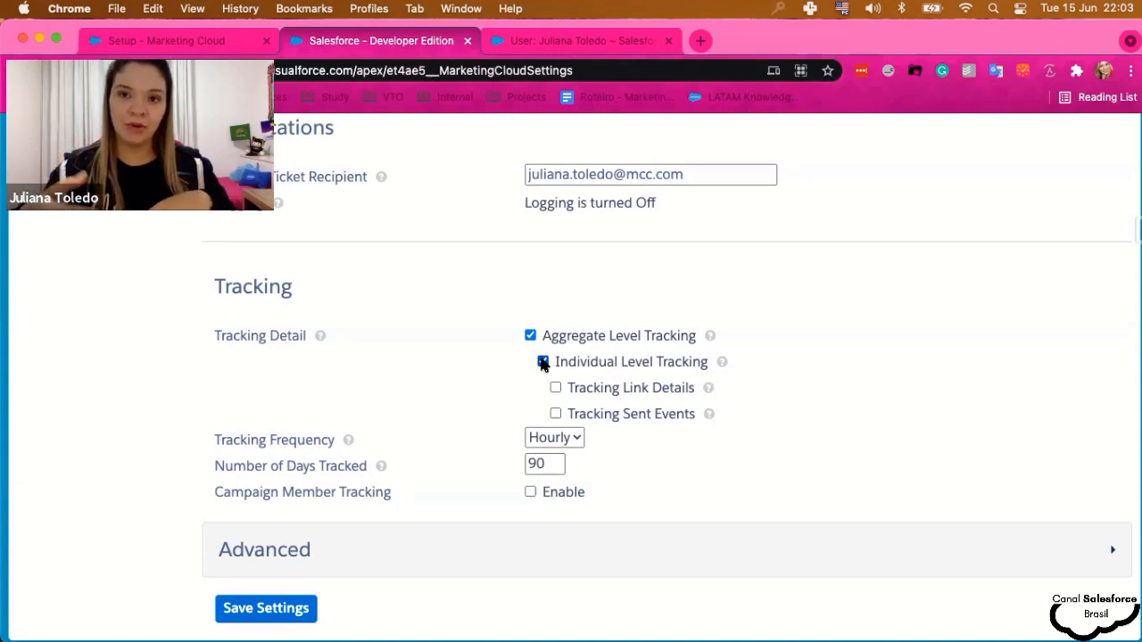
click(556, 389)
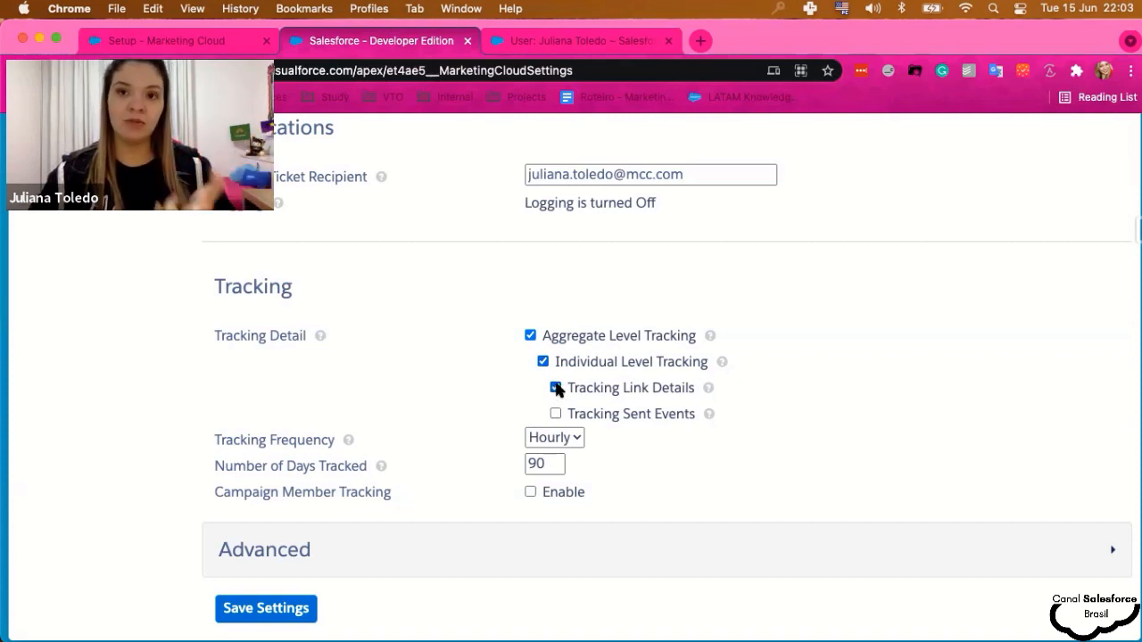
click(555, 414)
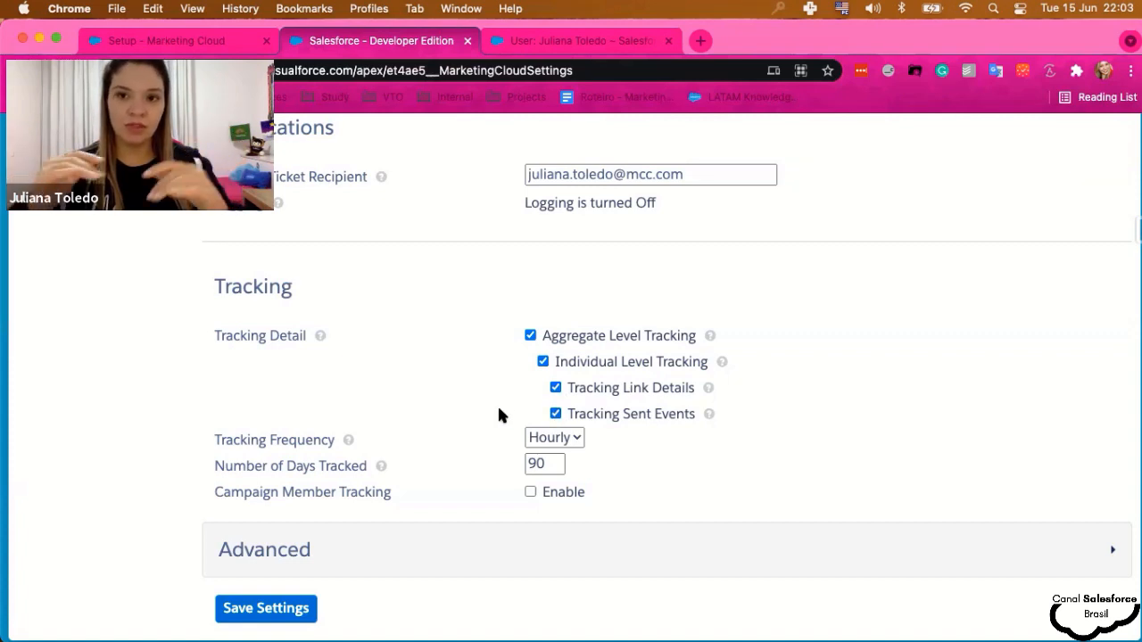
mouse_move(704, 415)
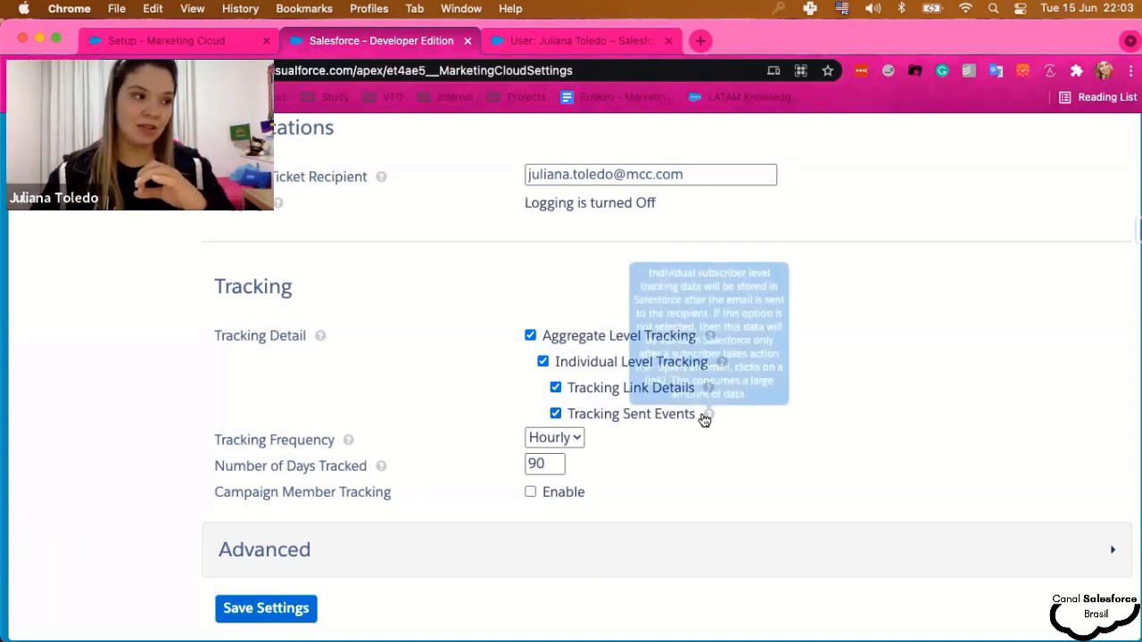
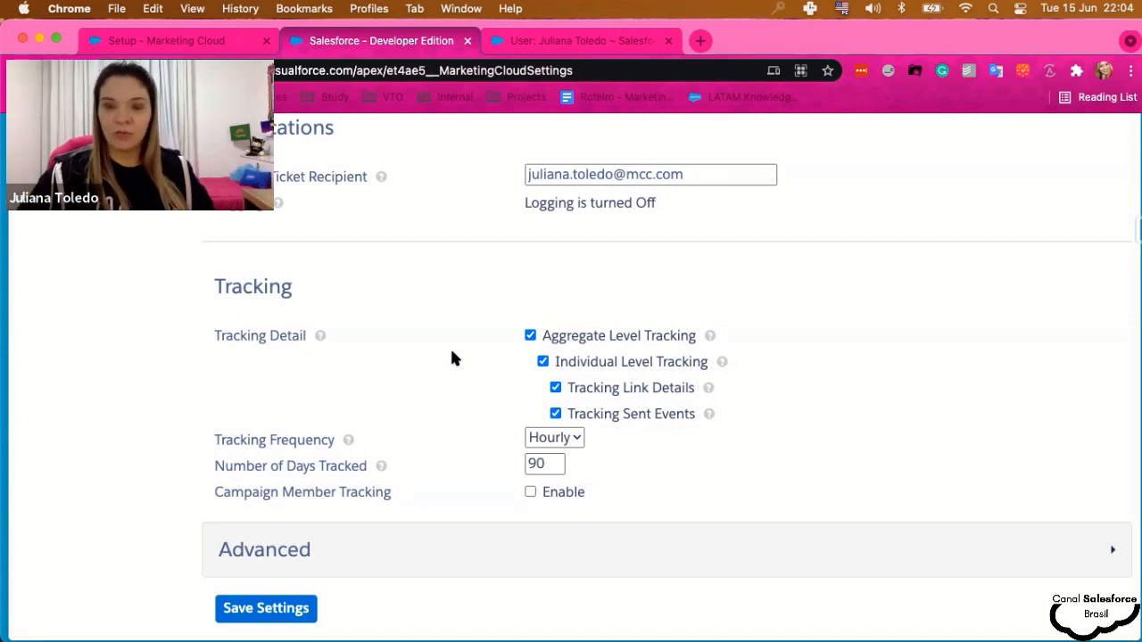
- Keep Hourly tracking frequency, enable Campaign Member Tracking, and expand the Advanced settings
scroll(425, 375, down, 1)
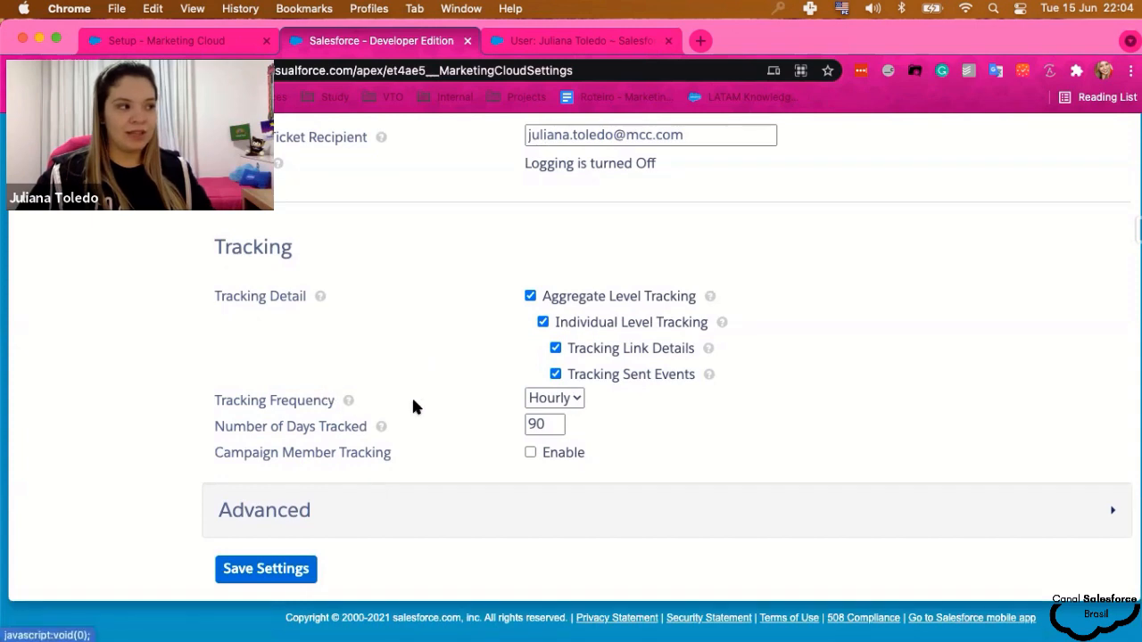
click(561, 398)
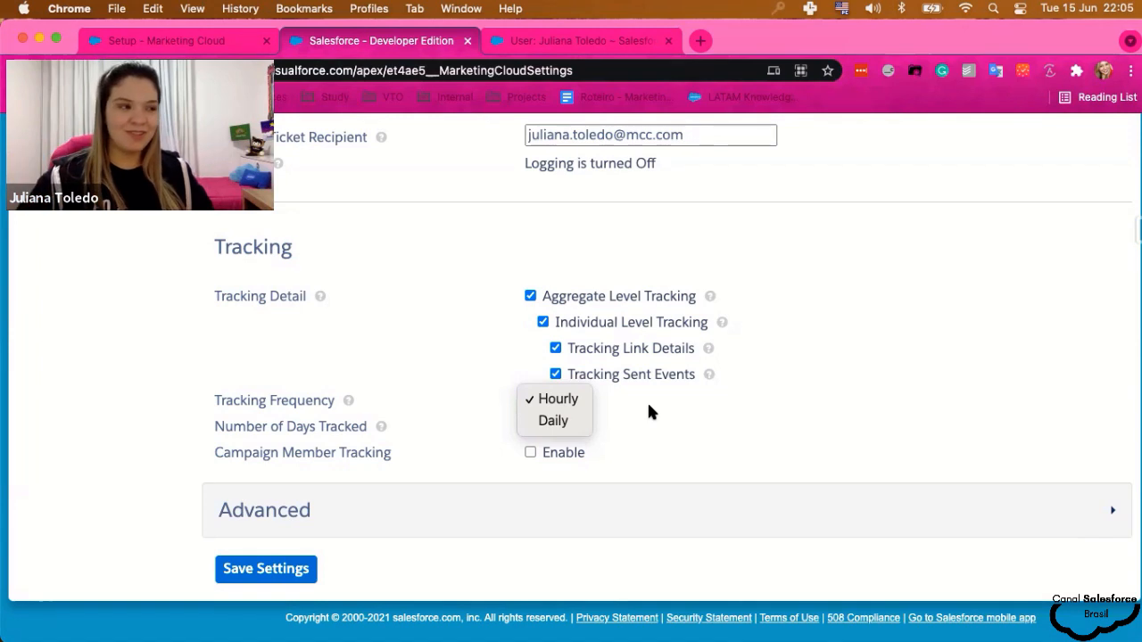
click(649, 406)
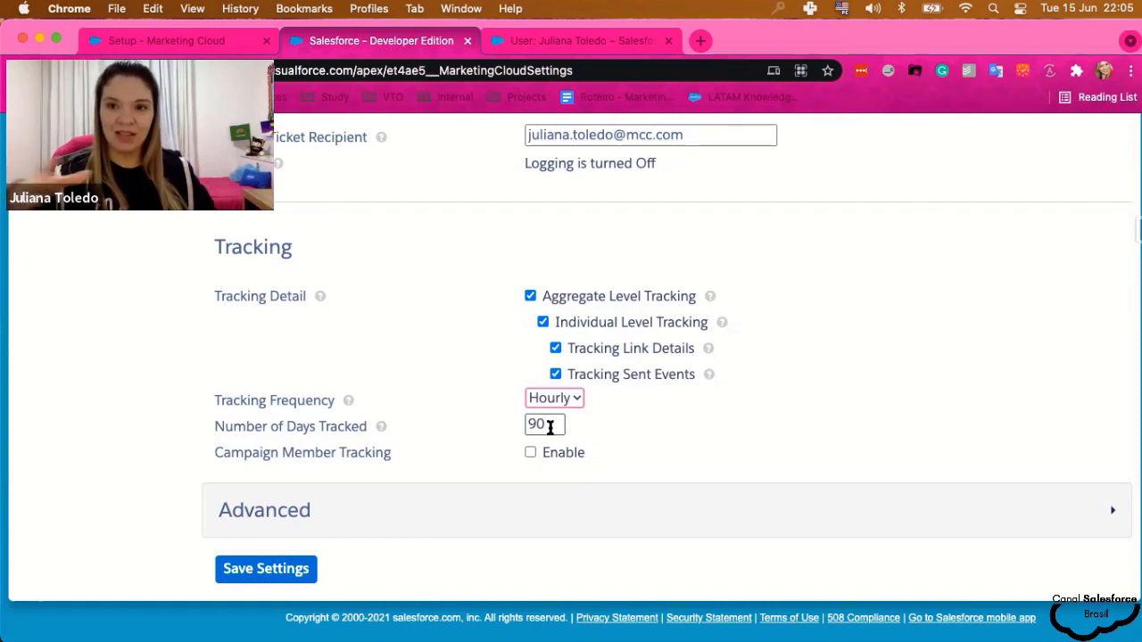
mouse_move(379, 429)
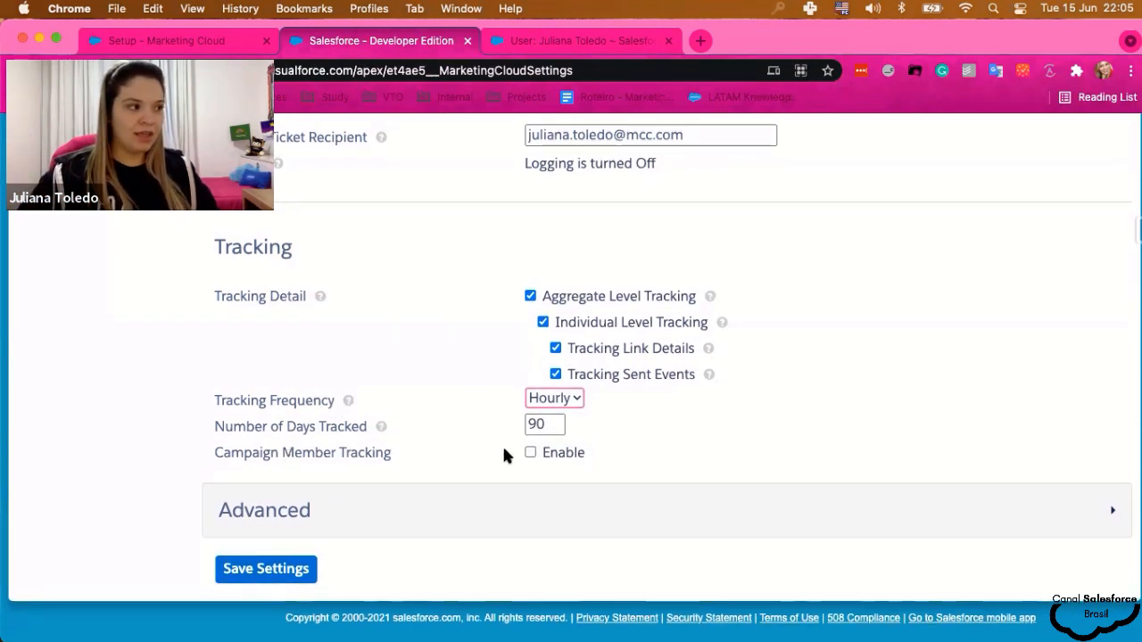
click(530, 452)
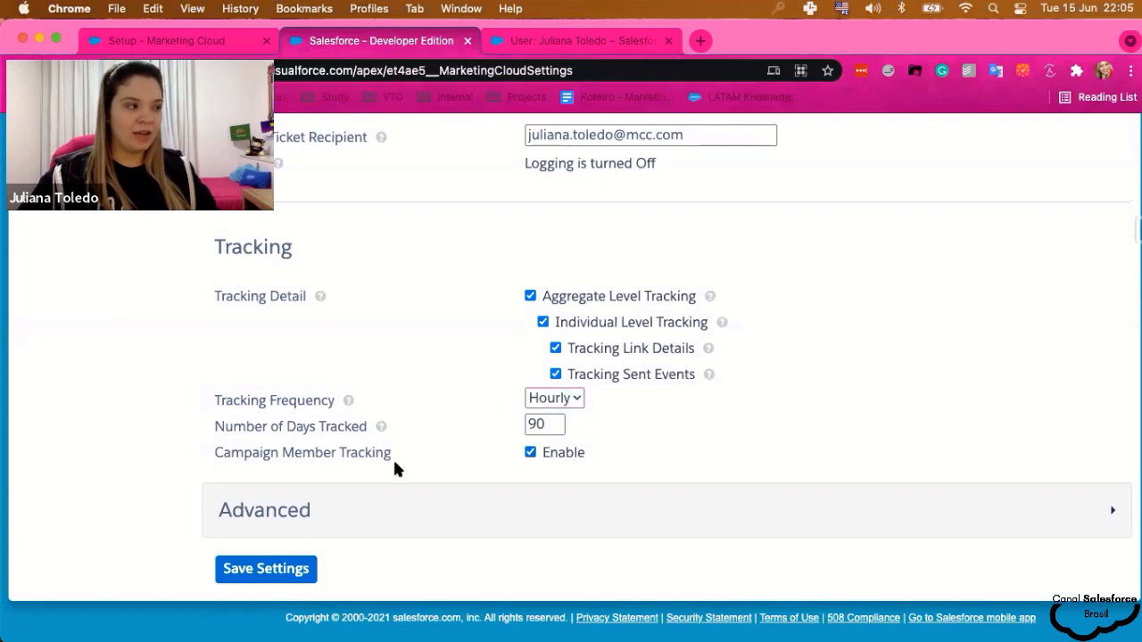
click(1113, 510)
scroll(473, 384, down, 2)
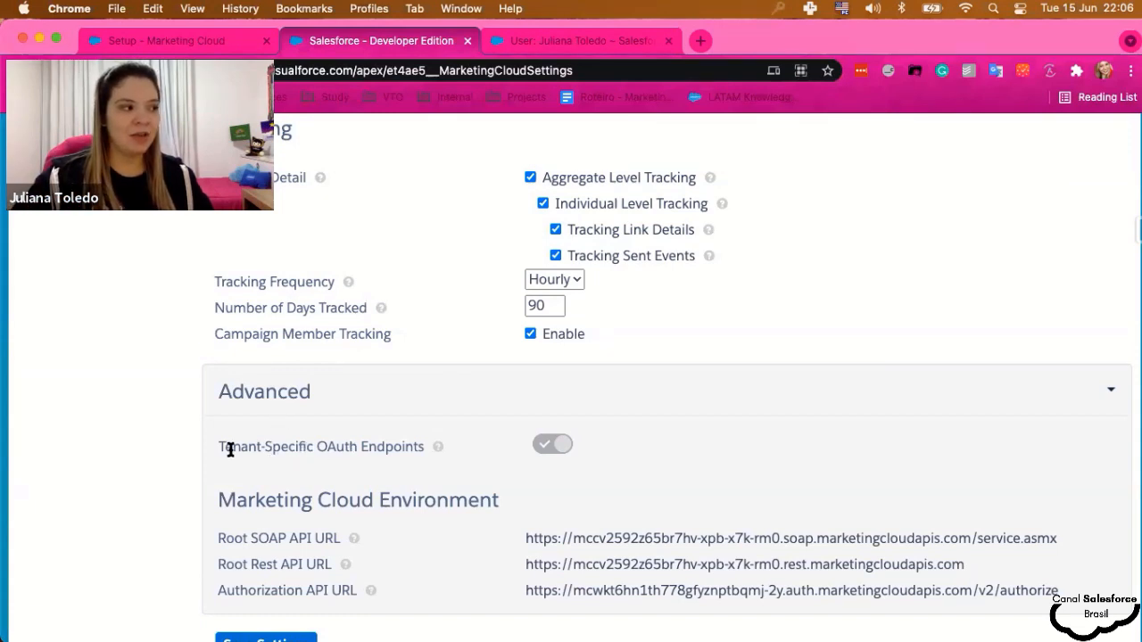
- Point out the Tenant-Specific OAuth Endpoints setting, then save the connector settings
drag(214, 448, 419, 444)
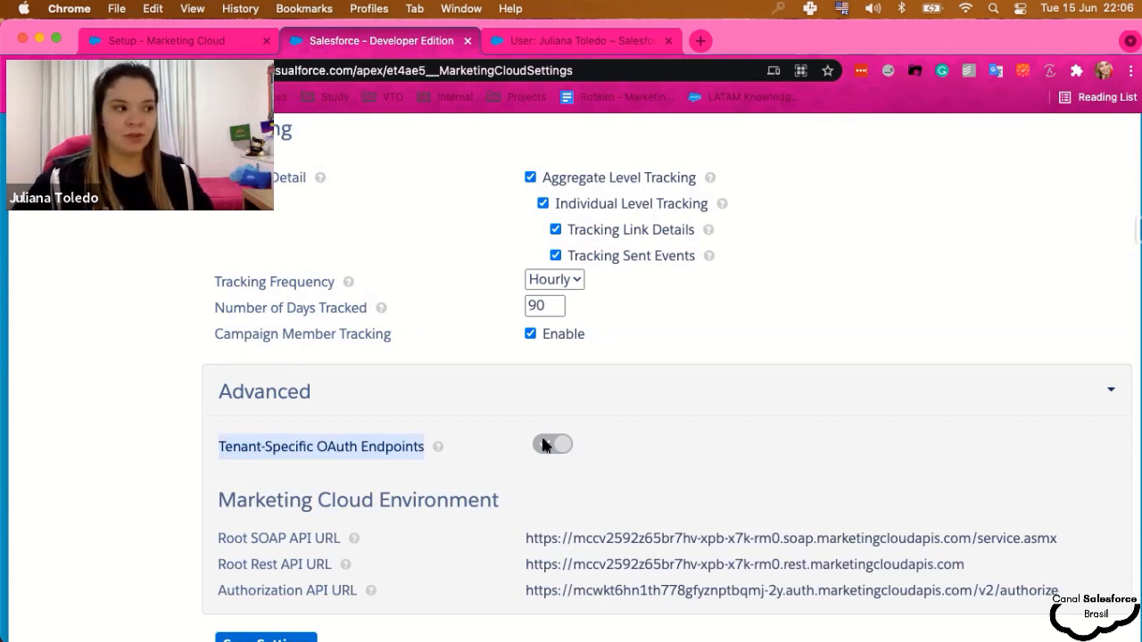
scroll(531, 451, down, 1)
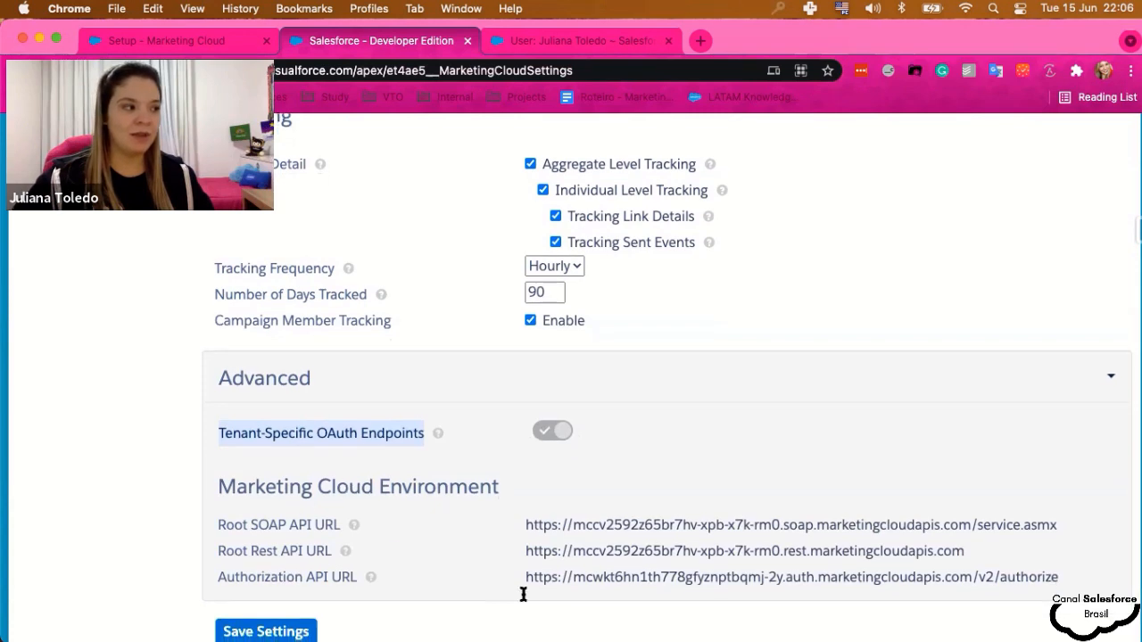
scroll(646, 528, down, 2)
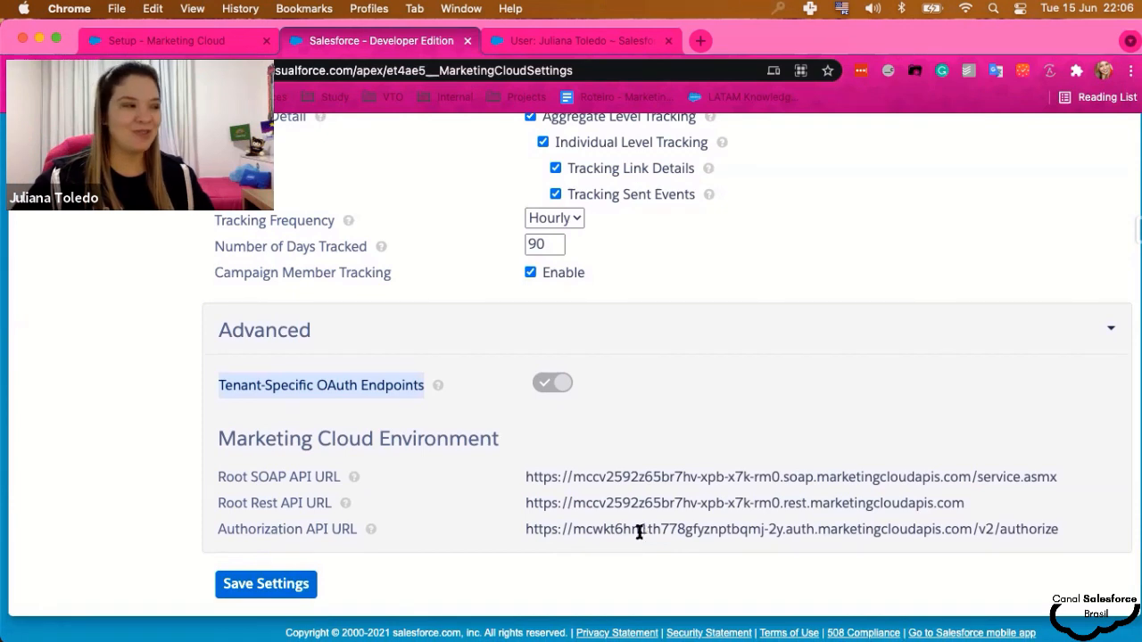
scroll(317, 505, down, 1)
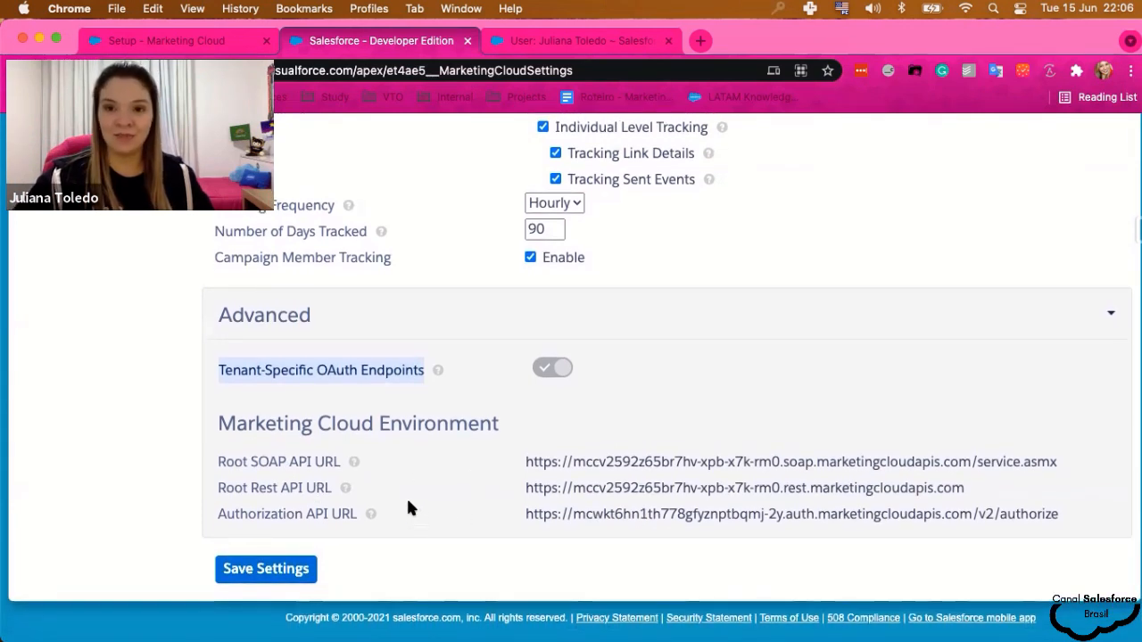
click(261, 570)
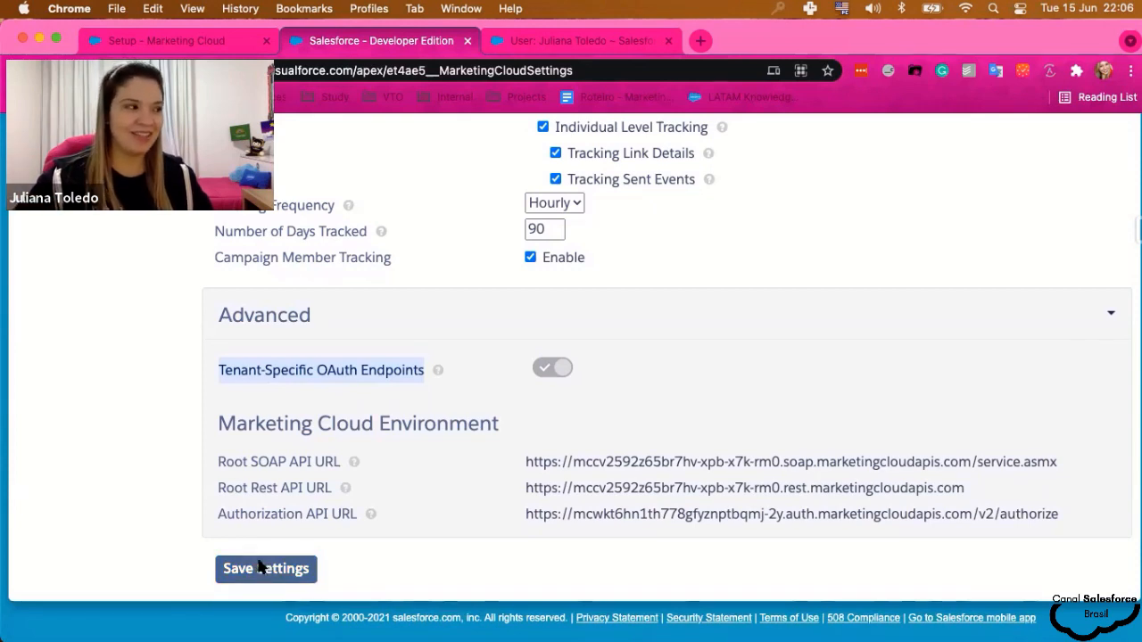
- Confirm the connector save, then select and save Dream Company as the business unit for sends
click(277, 572)
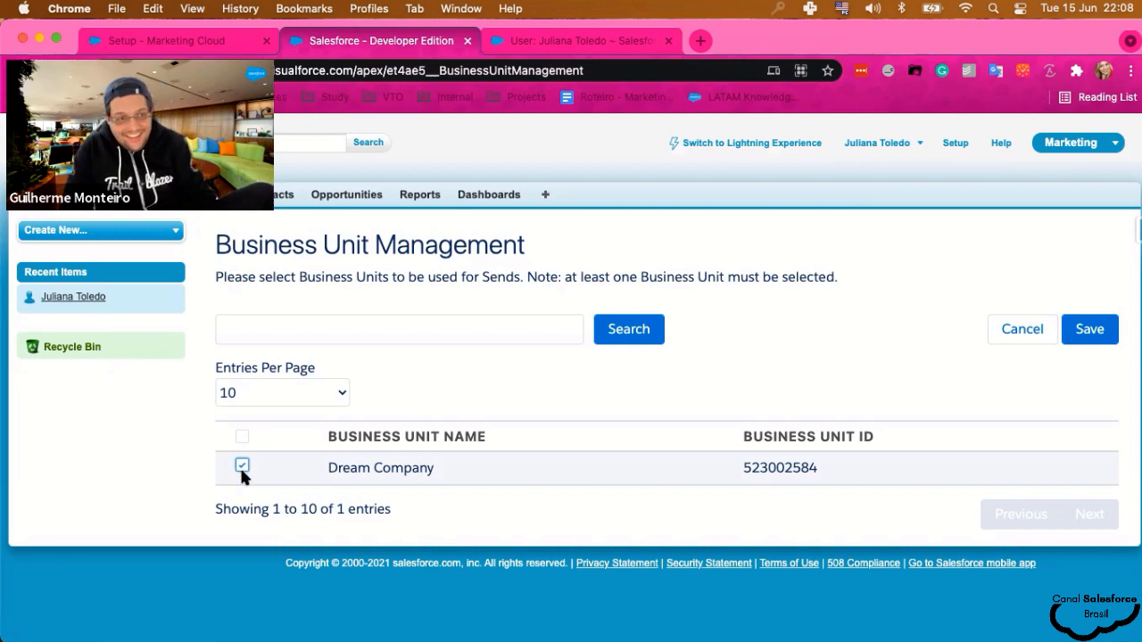
click(242, 465)
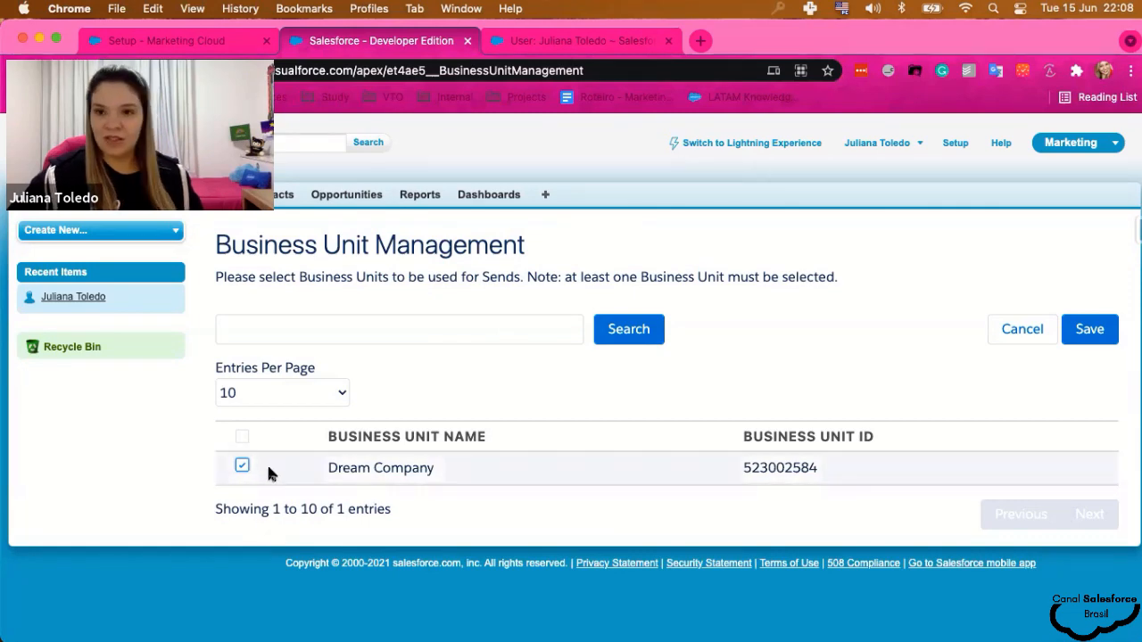
click(1087, 337)
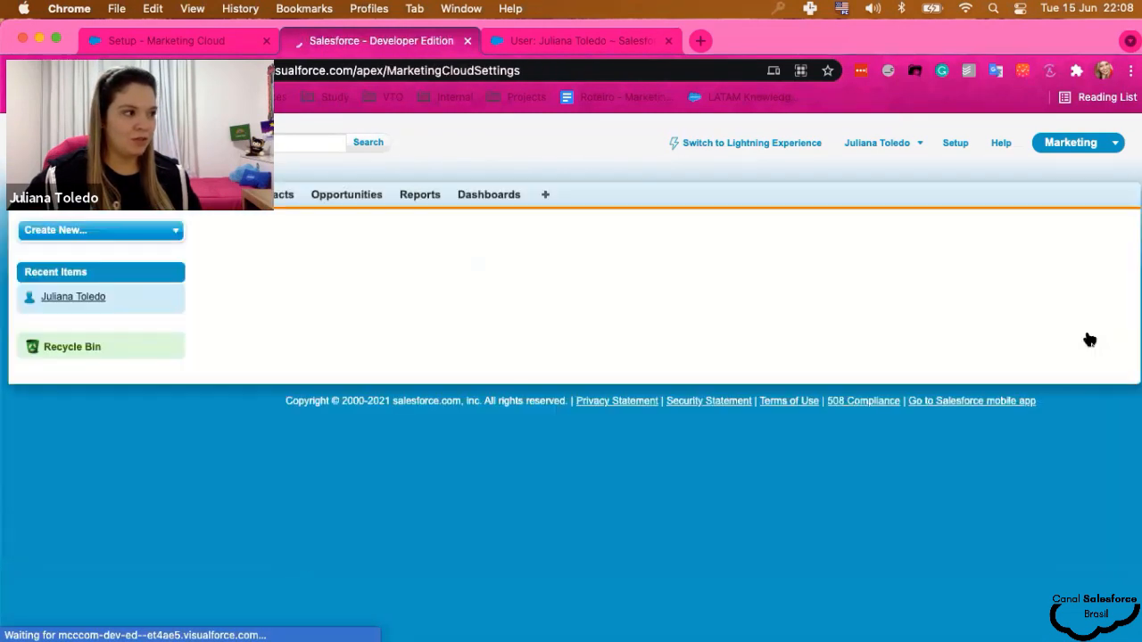
- Scroll down to Tracking to verify Campaign Member Tracking shows Enabled, then return to the top
scroll(507, 486, down, 3)
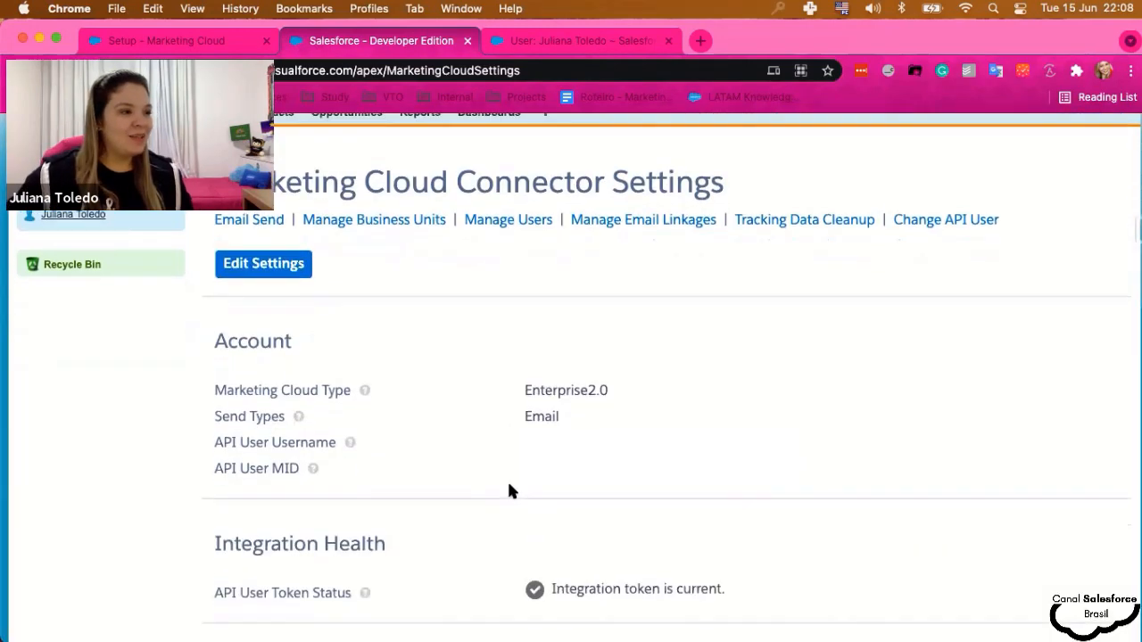
scroll(505, 500, down, 5)
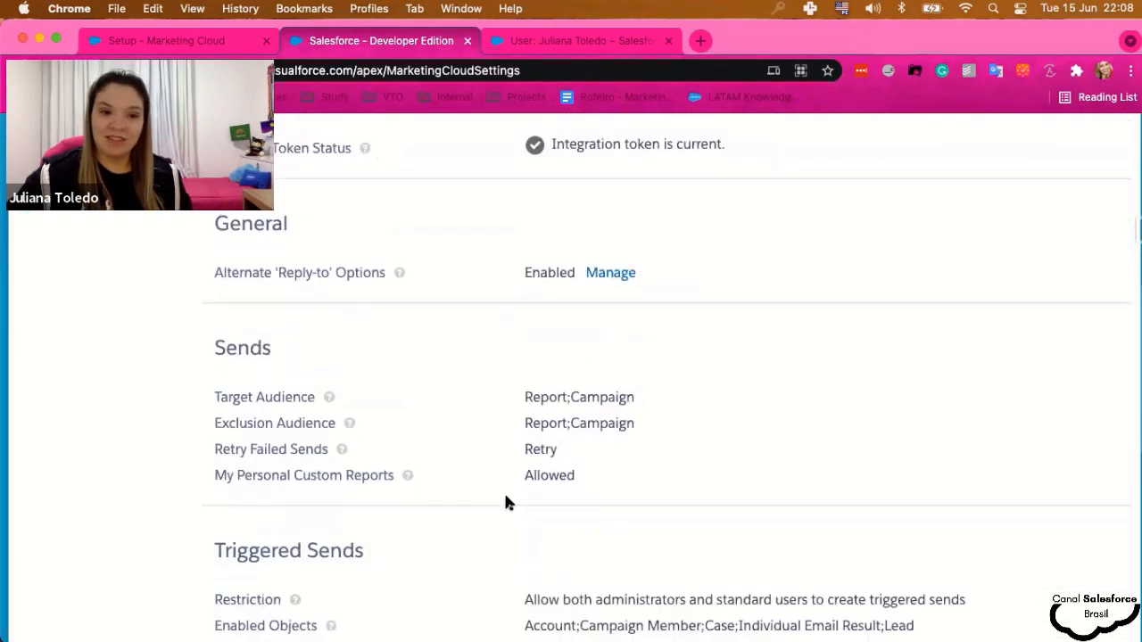
scroll(505, 503, down, 5)
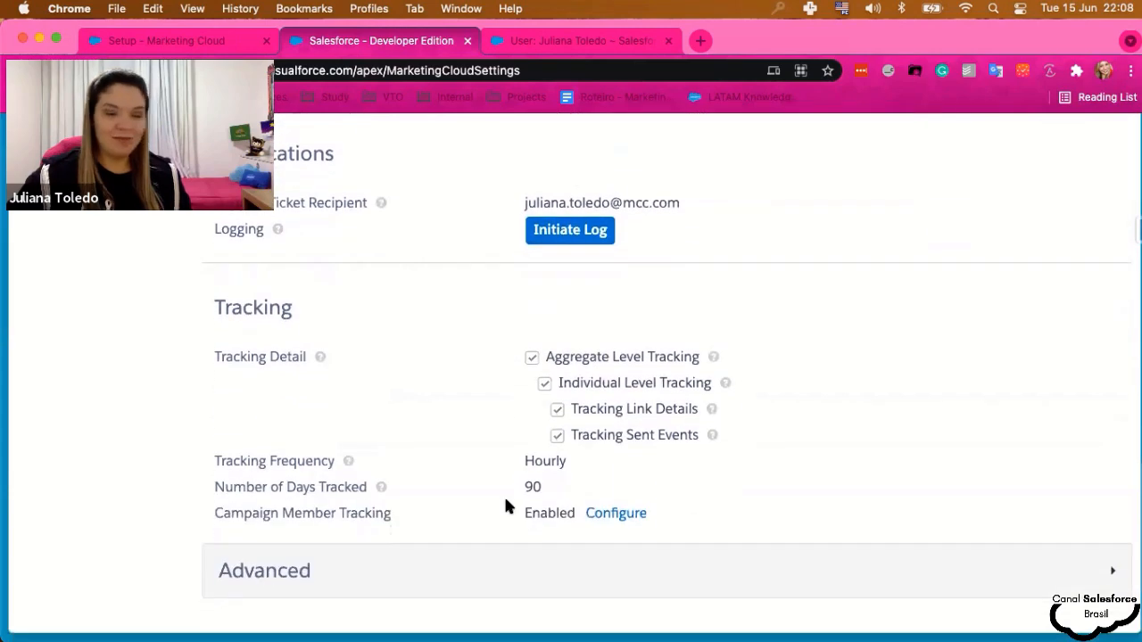
scroll(504, 500, up, 15)
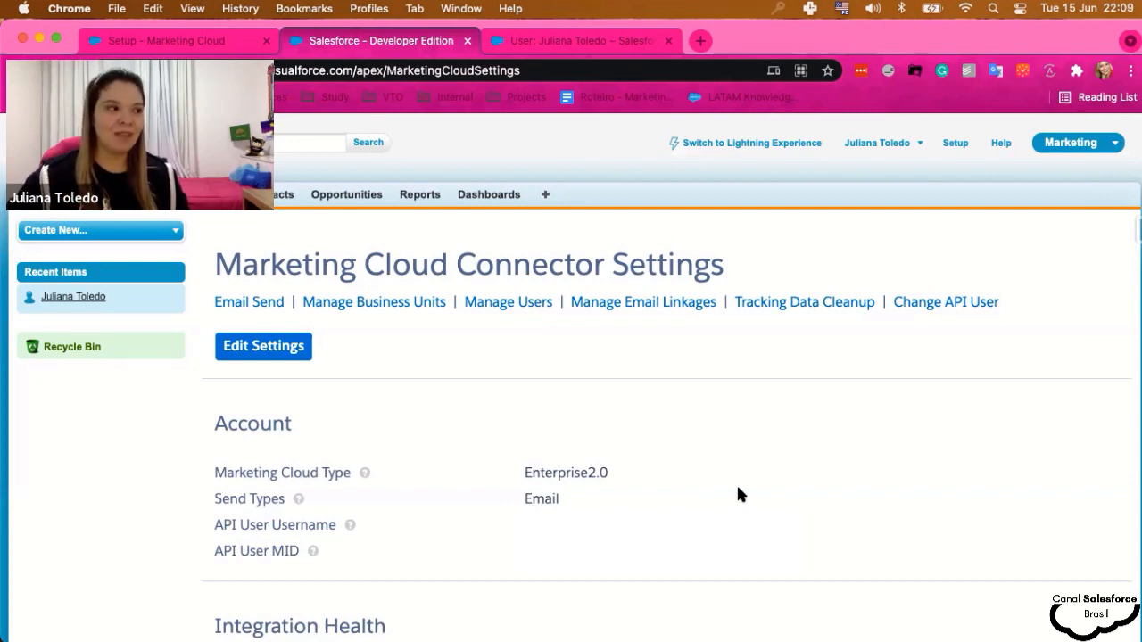
click(504, 305)
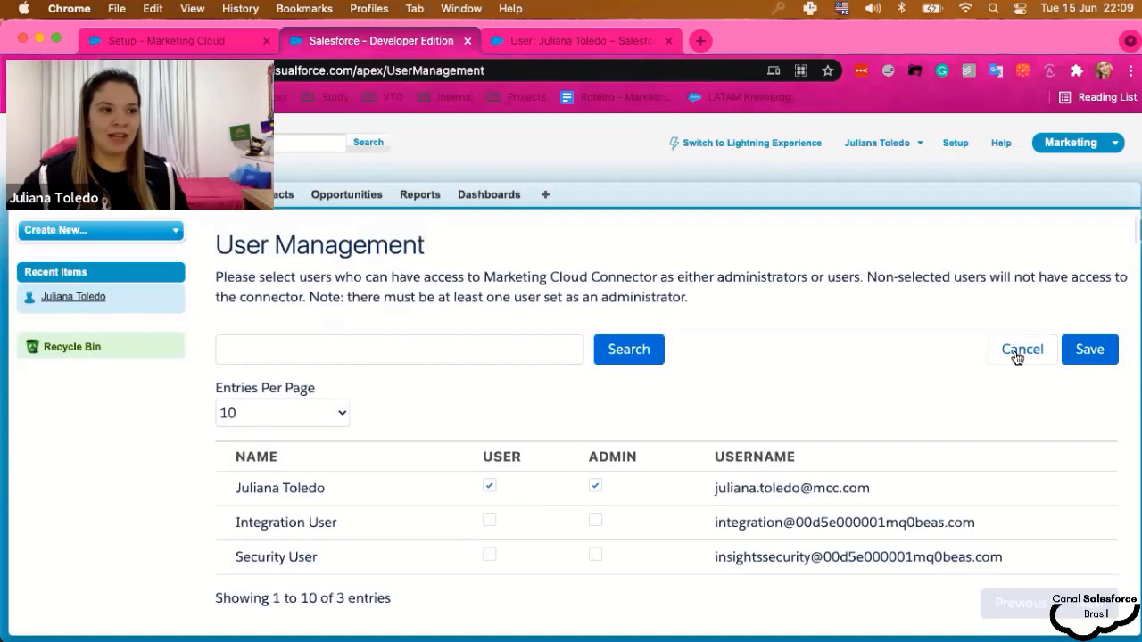
click(1017, 354)
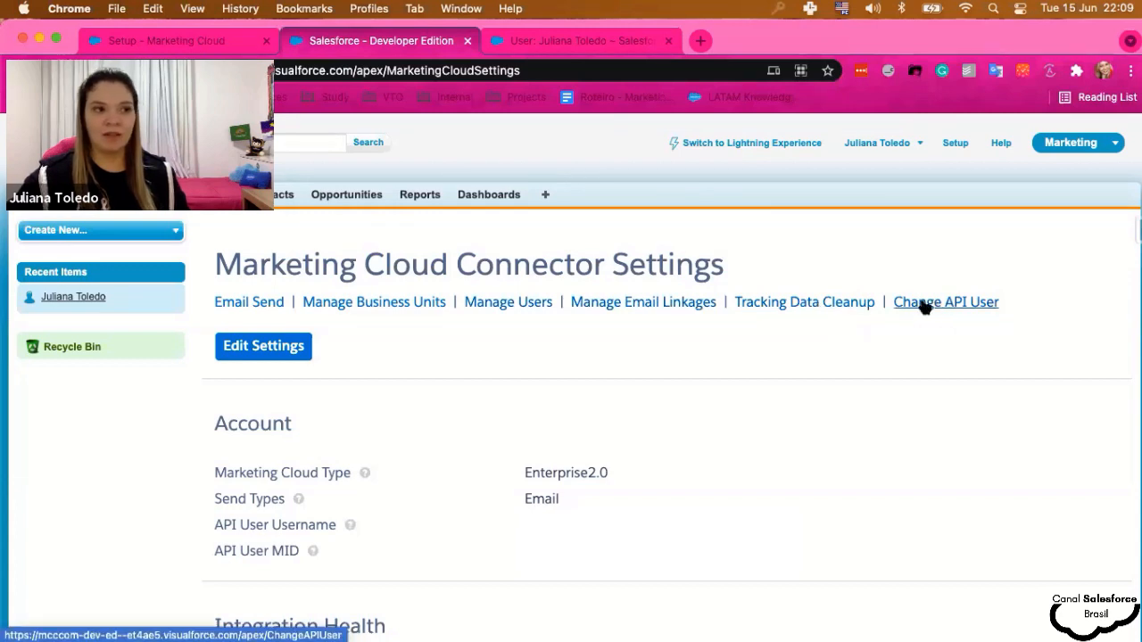
- View Tracking Data Cleanup, return to the Marketing Cloud Connector, then go to the Marketing Cloud setup tab
click(782, 303)
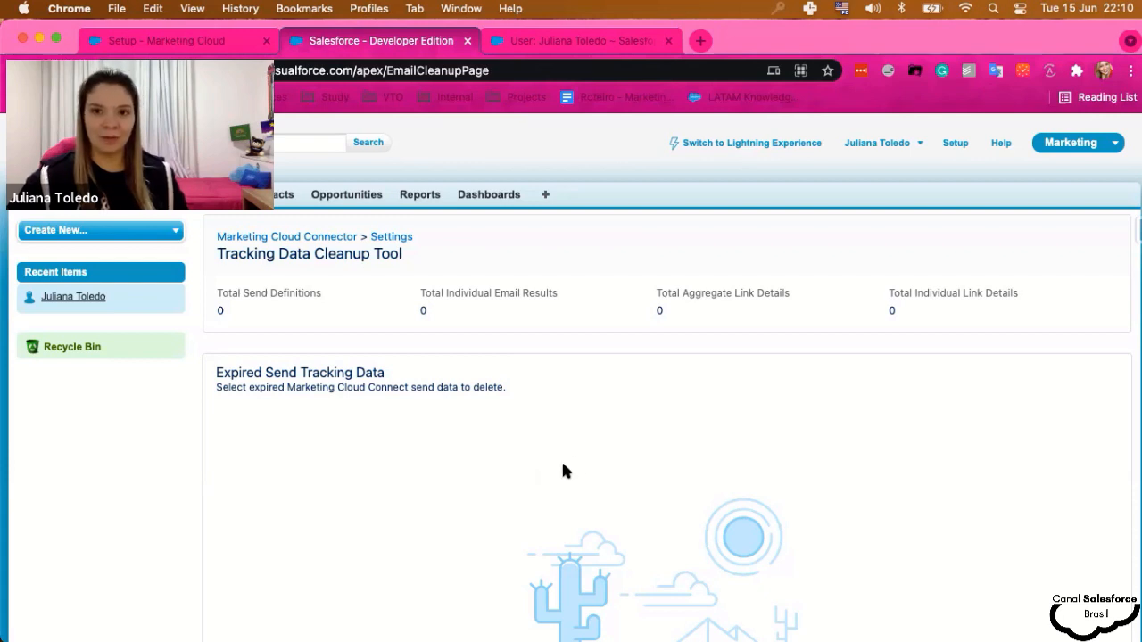
click(311, 240)
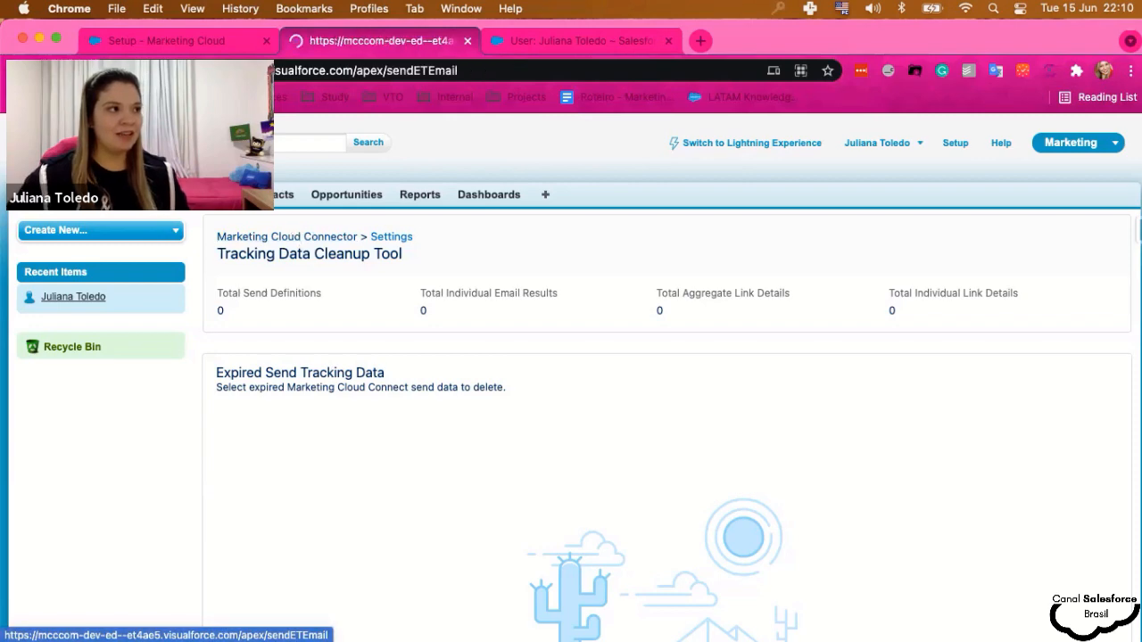
key(ctrl+shift+Tab)
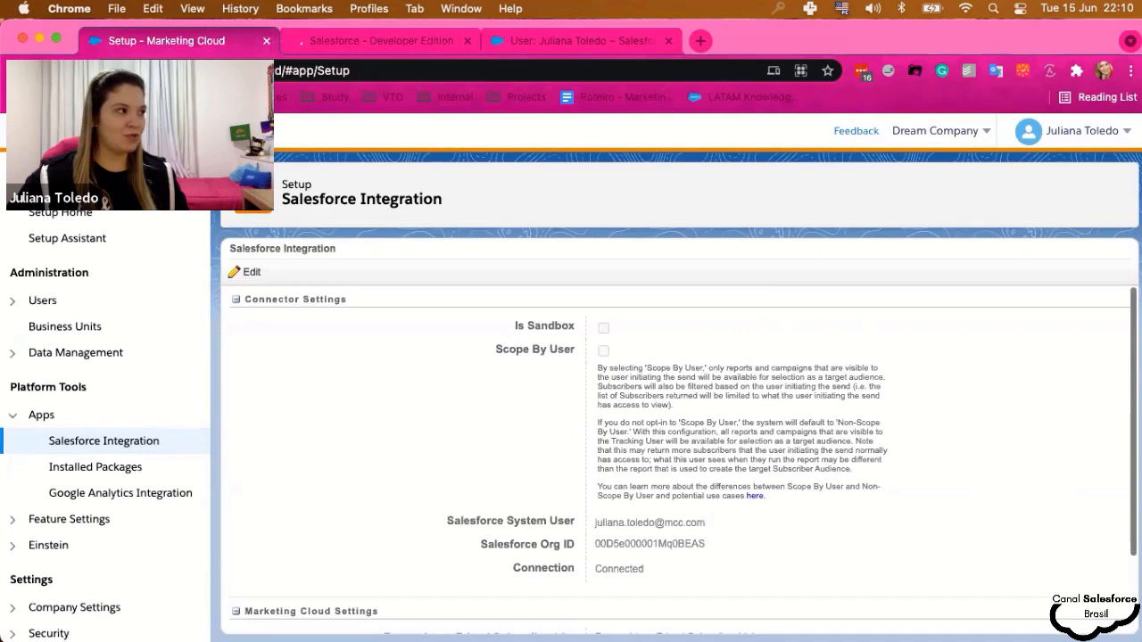
- Go to the Marketing Cloud home dashboard via the logo link
click(53, 131)
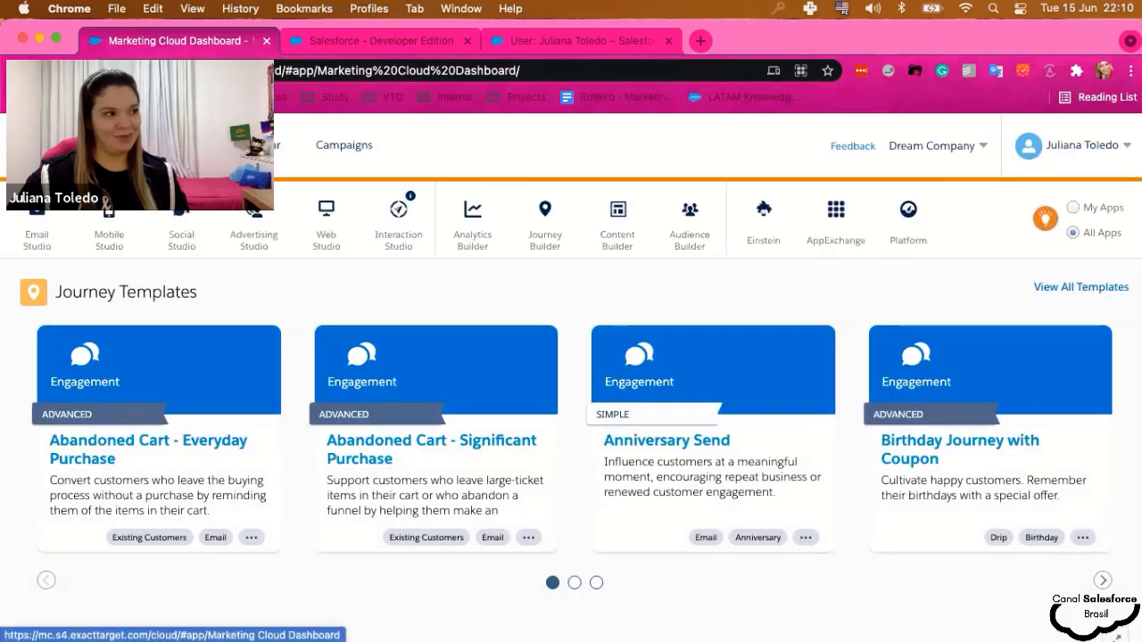
- Choose Journey Builder from the top app bar's Journey Builder menu
mouse_move(552, 228)
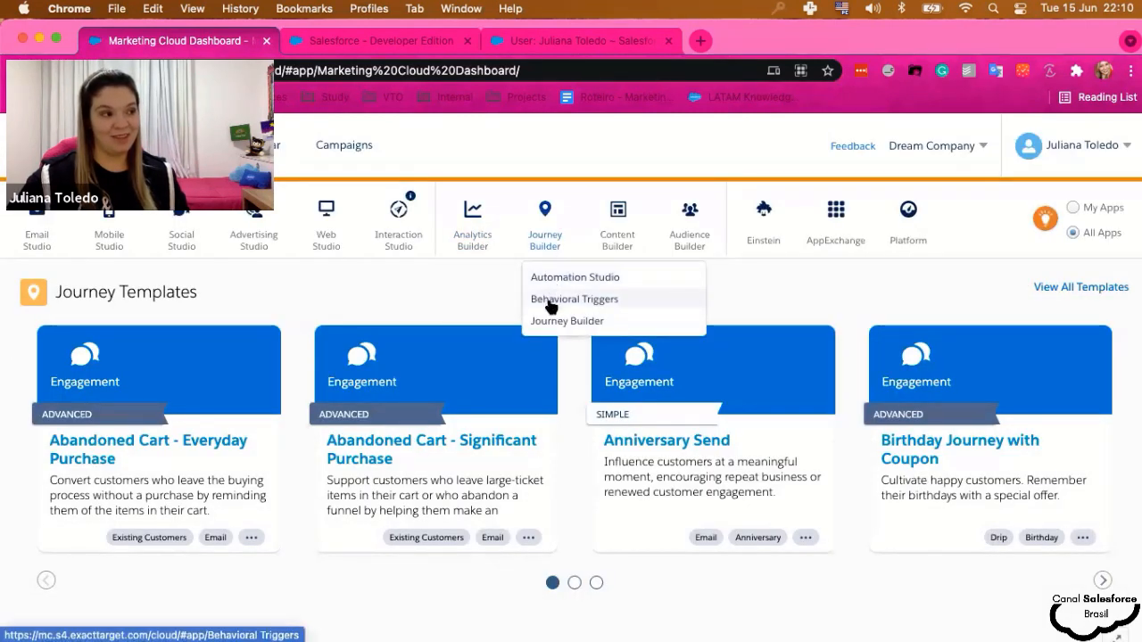
click(557, 321)
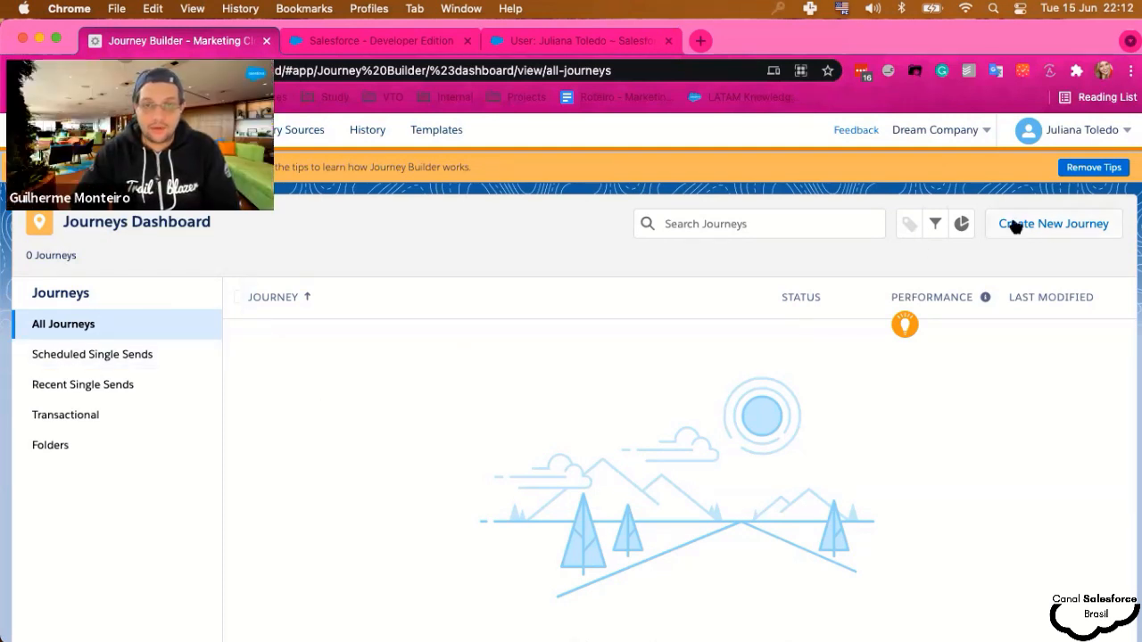
- Create a new multi-step journey
click(1047, 224)
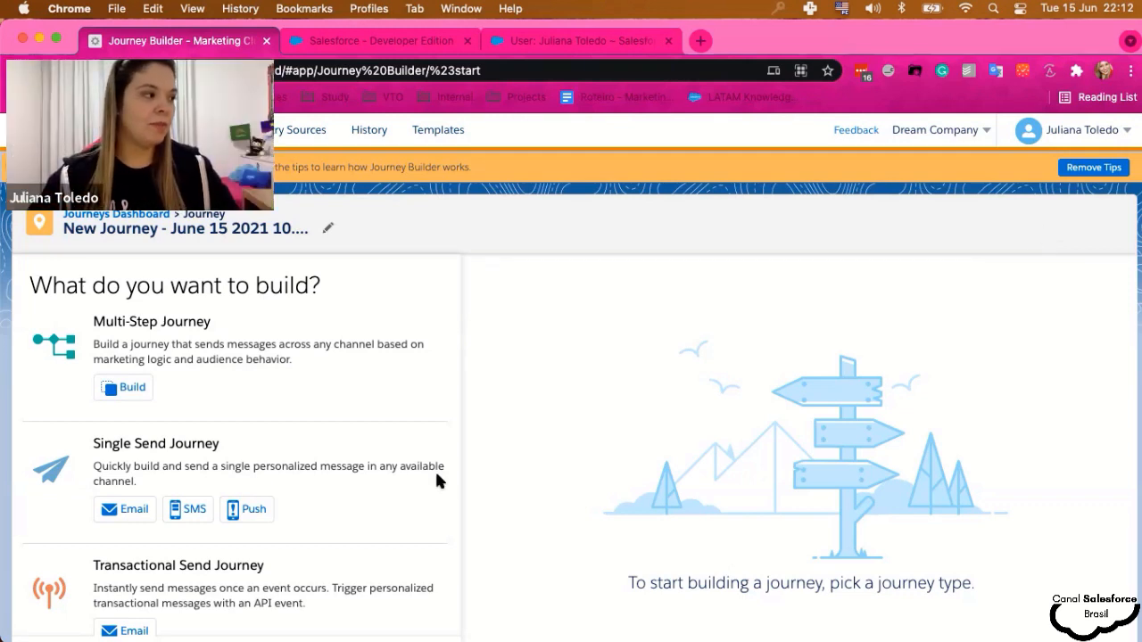
click(110, 387)
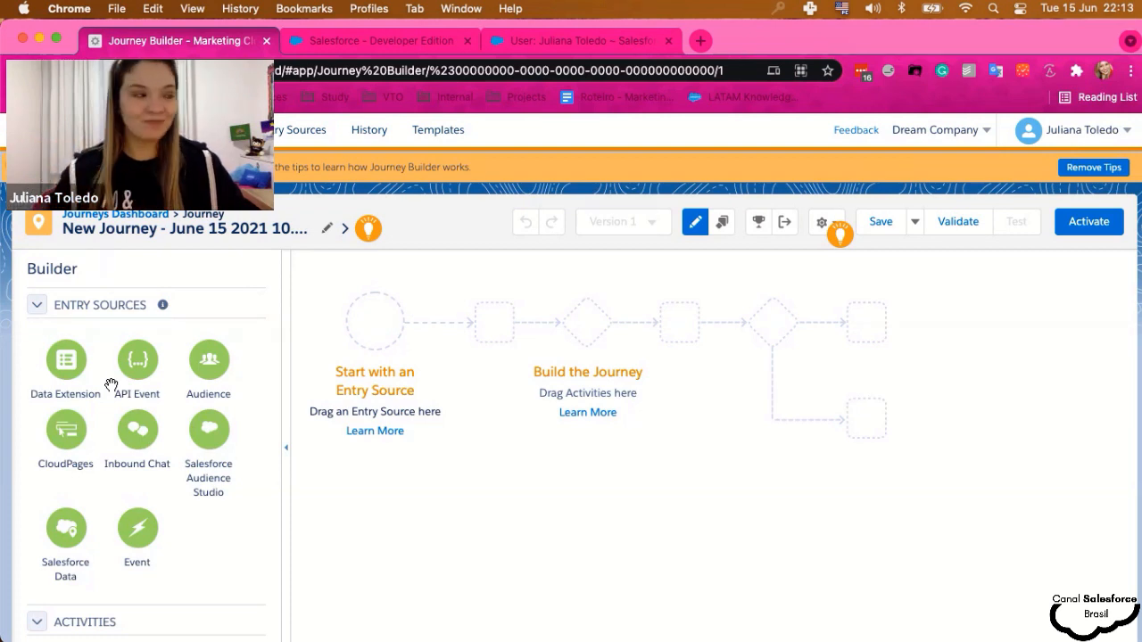
- Place Salesforce Data as the journey's entry source and choose the Salesforce Data card
scroll(87, 521, down, 1)
drag(88, 521, 363, 329)
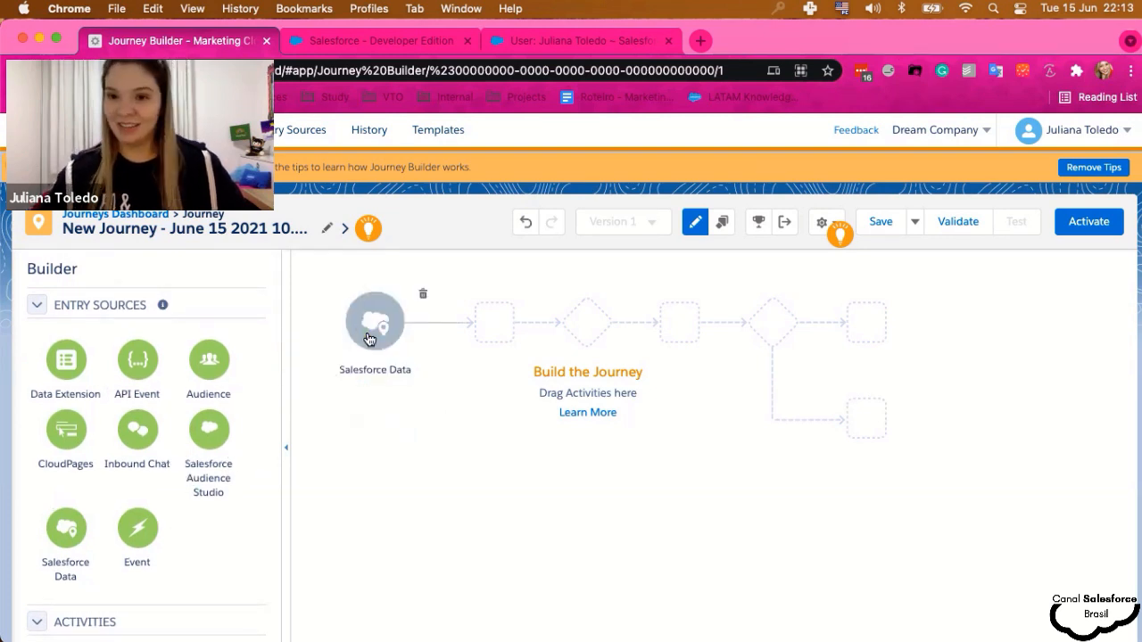
scroll(160, 456, down, 5)
scroll(159, 456, down, 3)
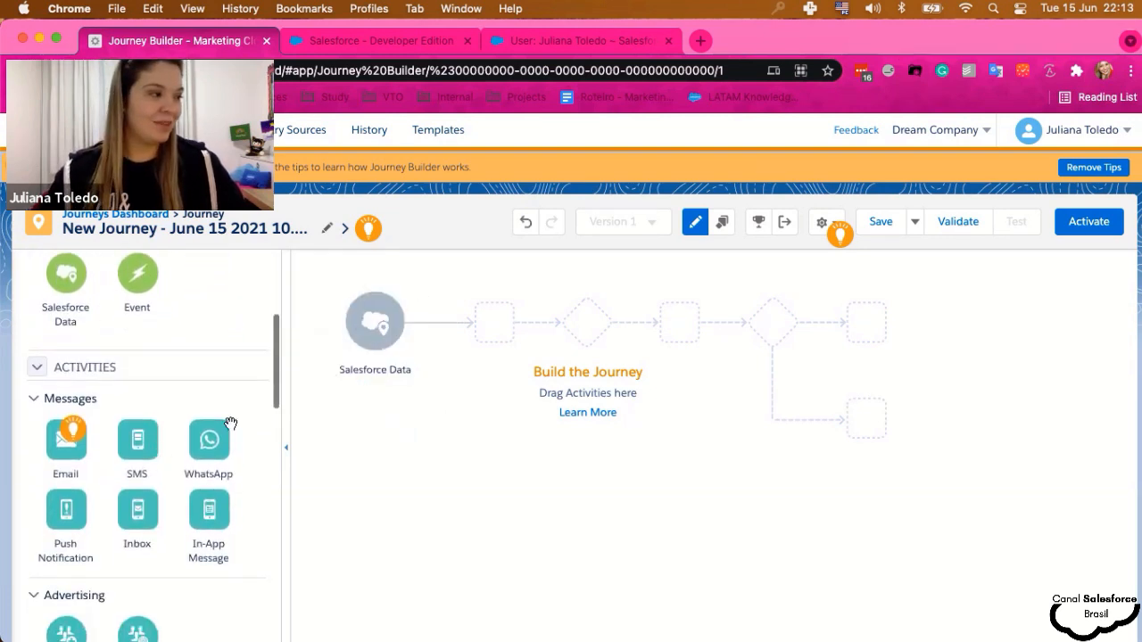
click(393, 330)
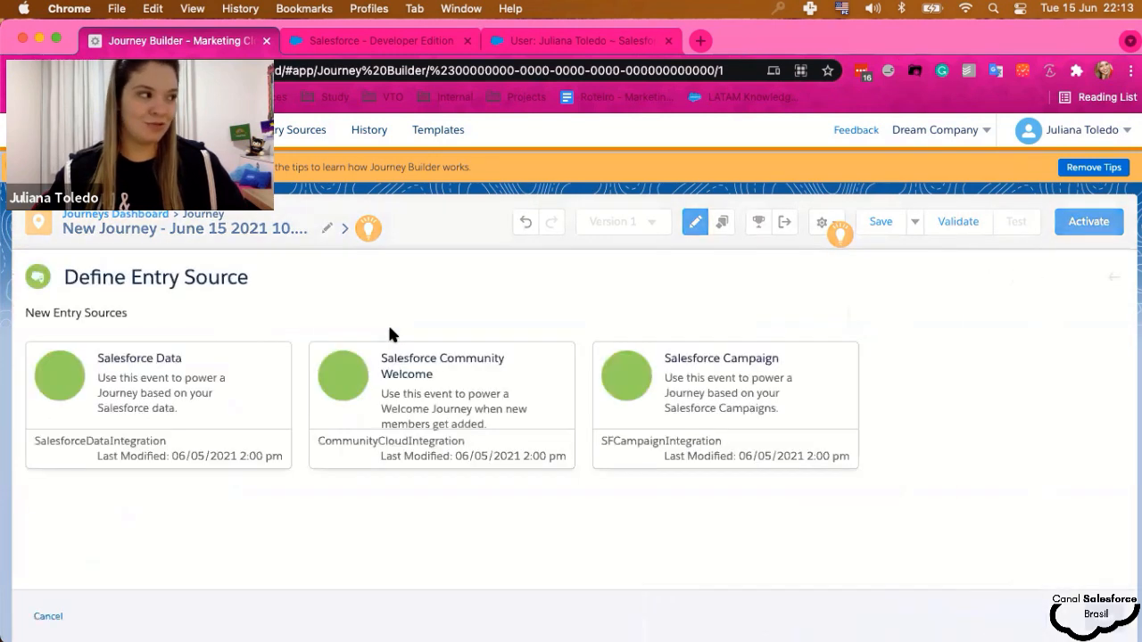
click(123, 397)
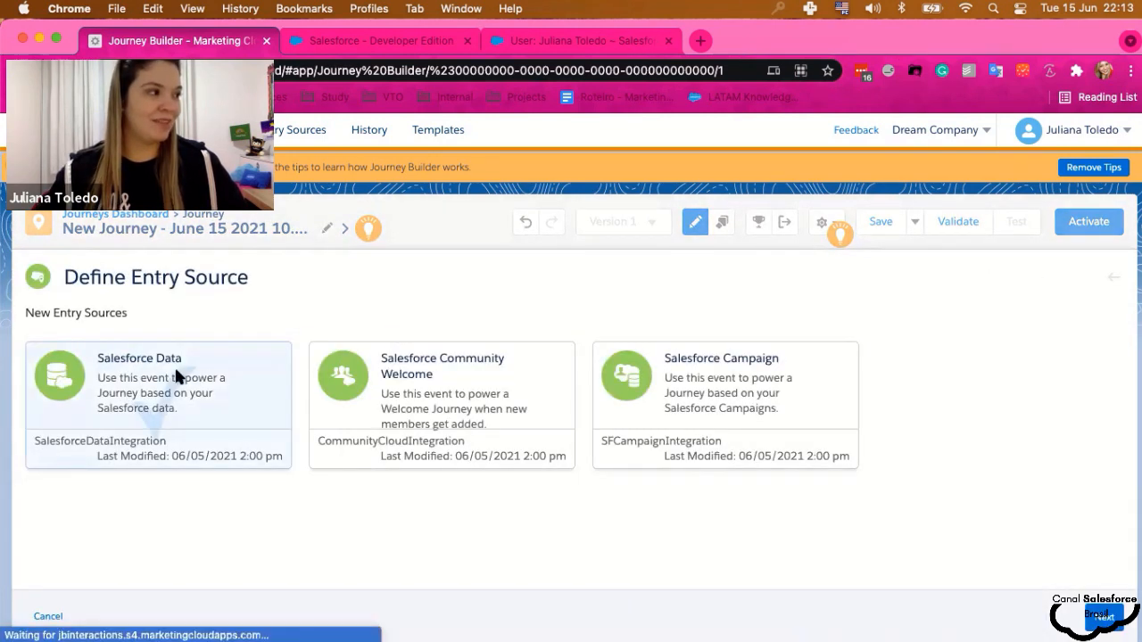
click(1103, 617)
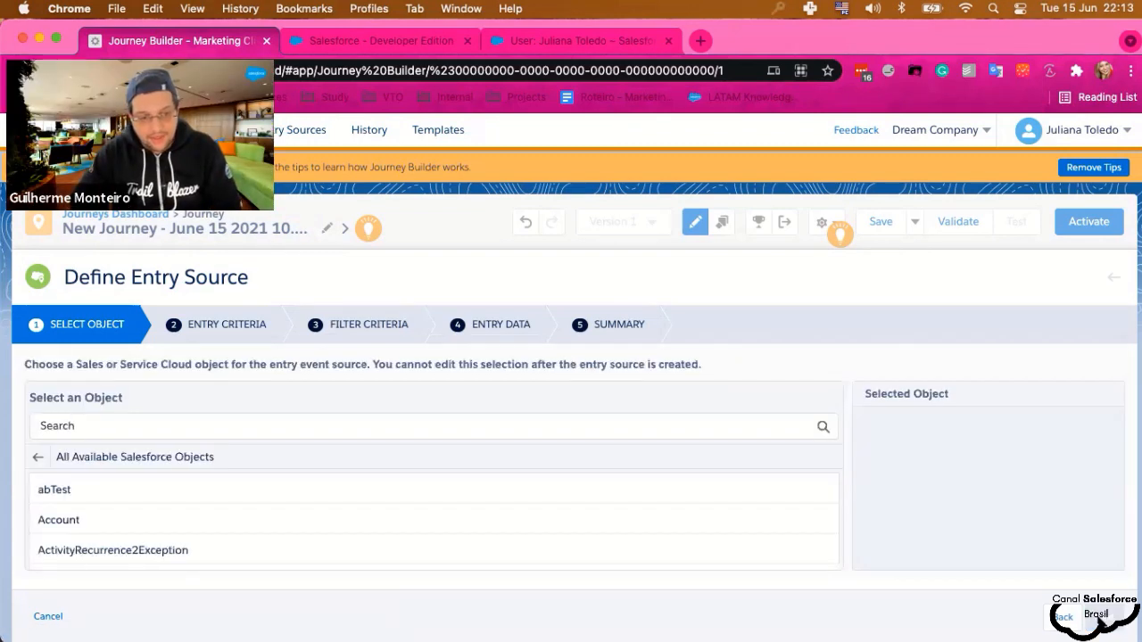
- Scroll through the Salesforce object list to find Lead
scroll(268, 528, down, 1)
scroll(267, 528, down, 10)
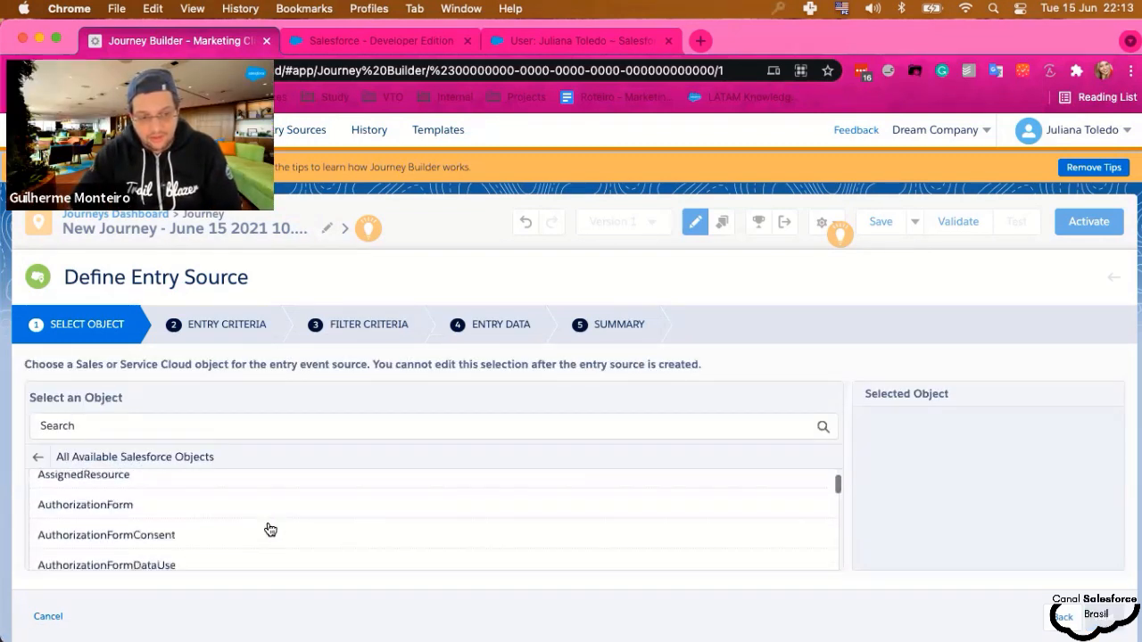
scroll(301, 535, down, 5)
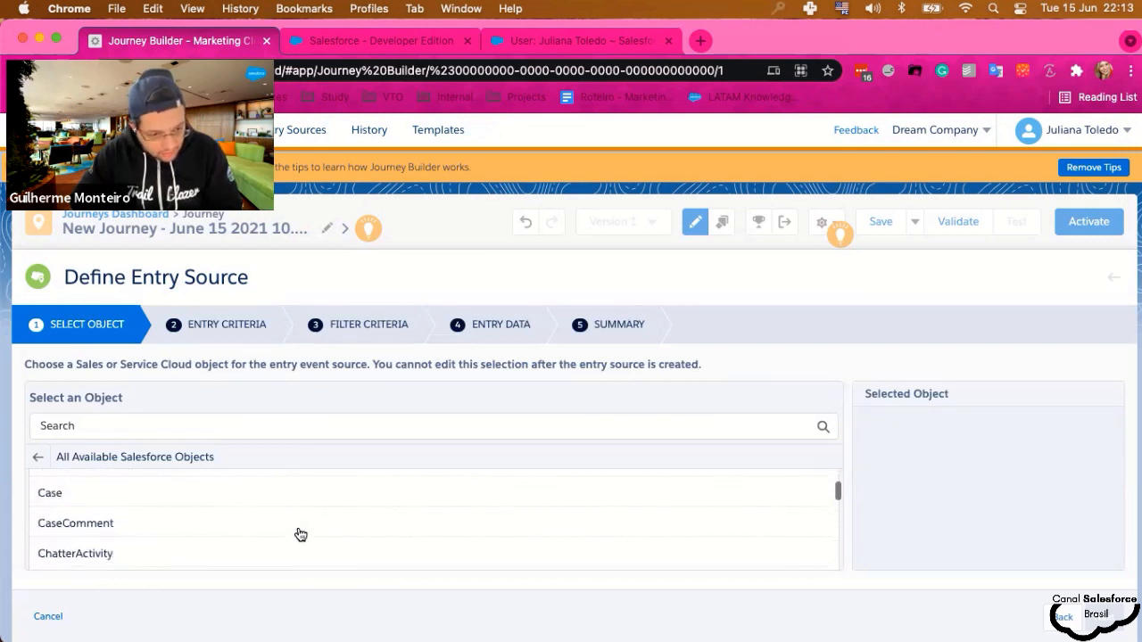
scroll(301, 534, down, 5)
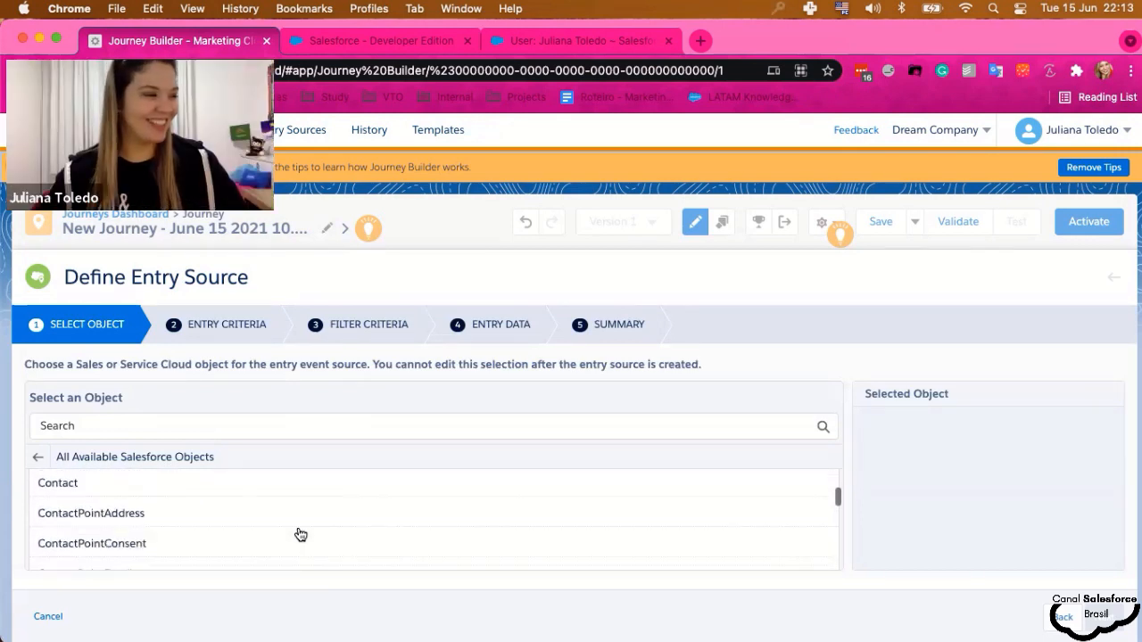
scroll(301, 536, down, 5)
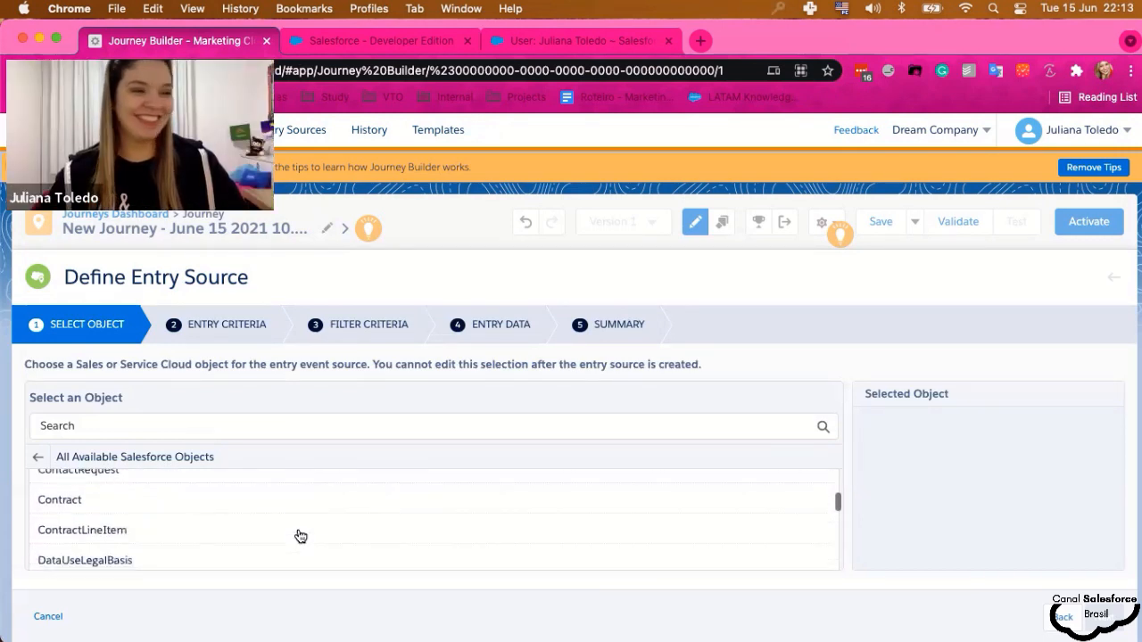
scroll(300, 535, down, 5)
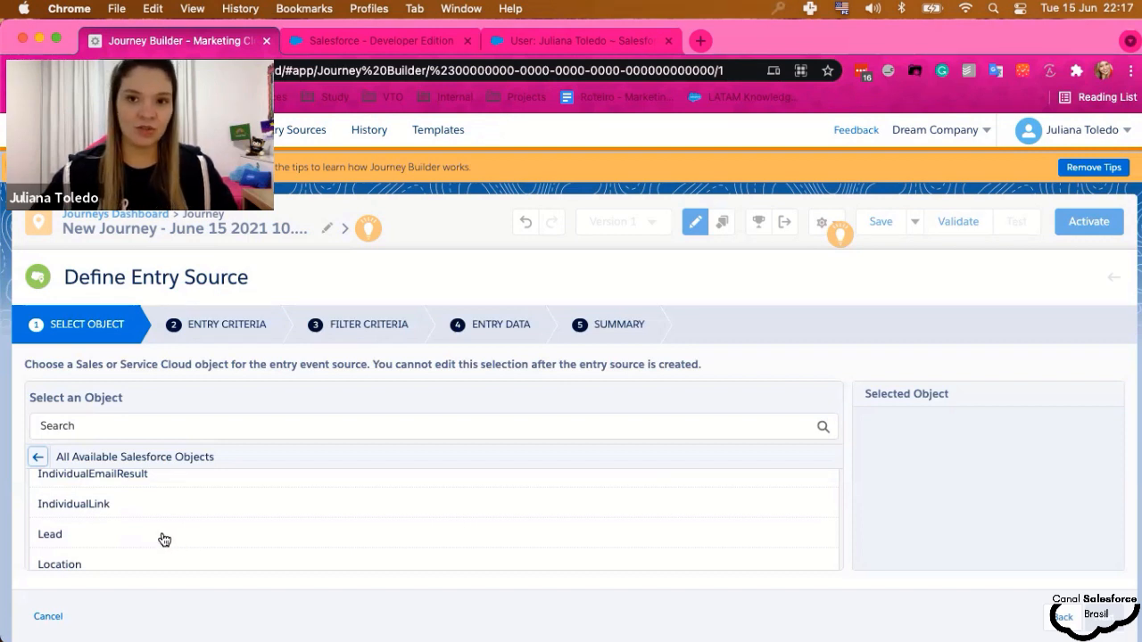
- Choose Lead as the entry object with Lead ID (Lead) injected, and continue to Entry Criteria
click(162, 536)
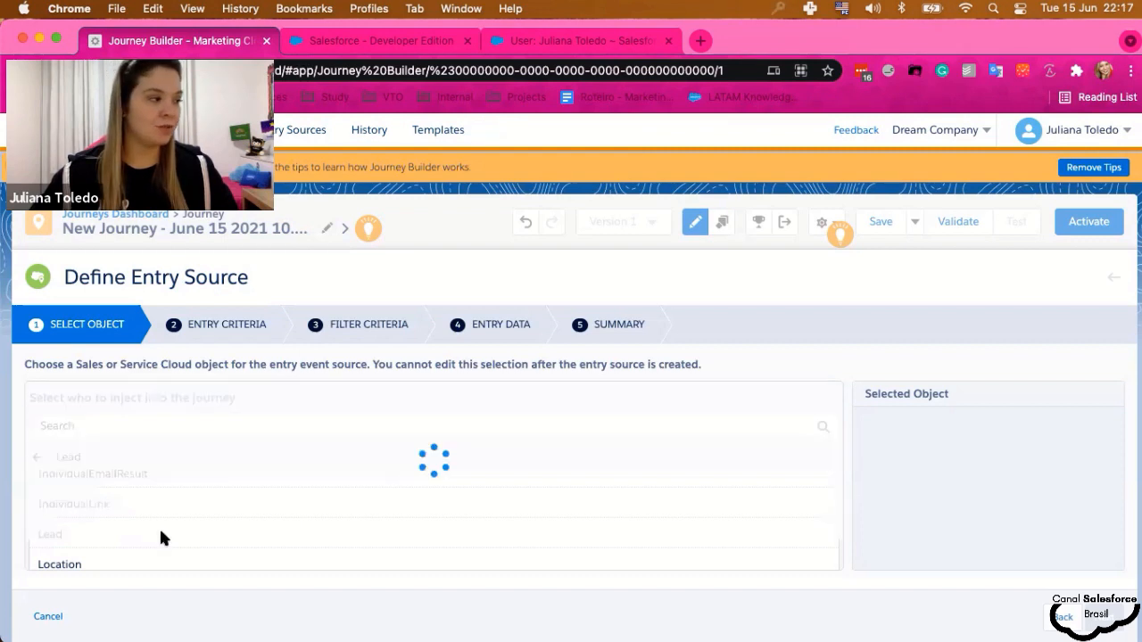
scroll(160, 540, down, 3)
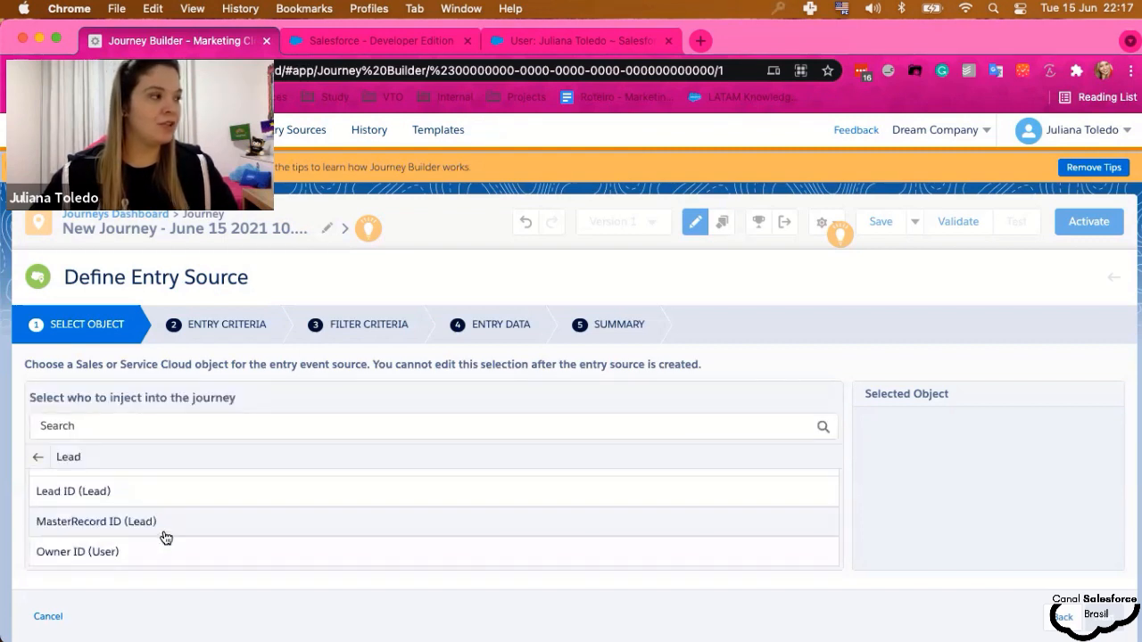
scroll(231, 522, up, 3)
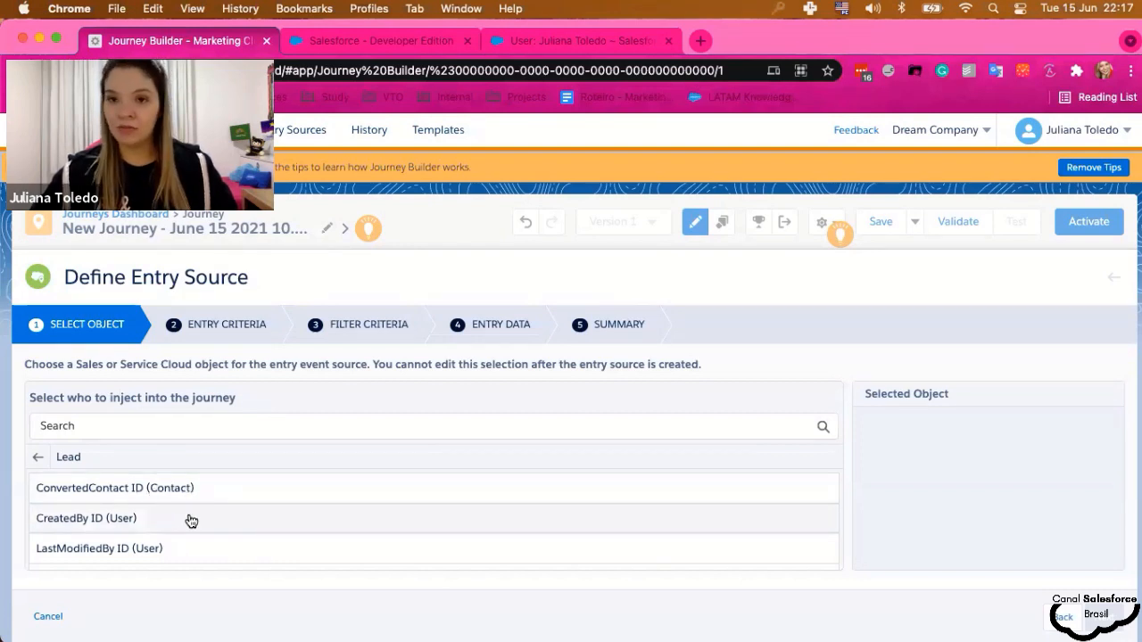
scroll(191, 521, down, 2)
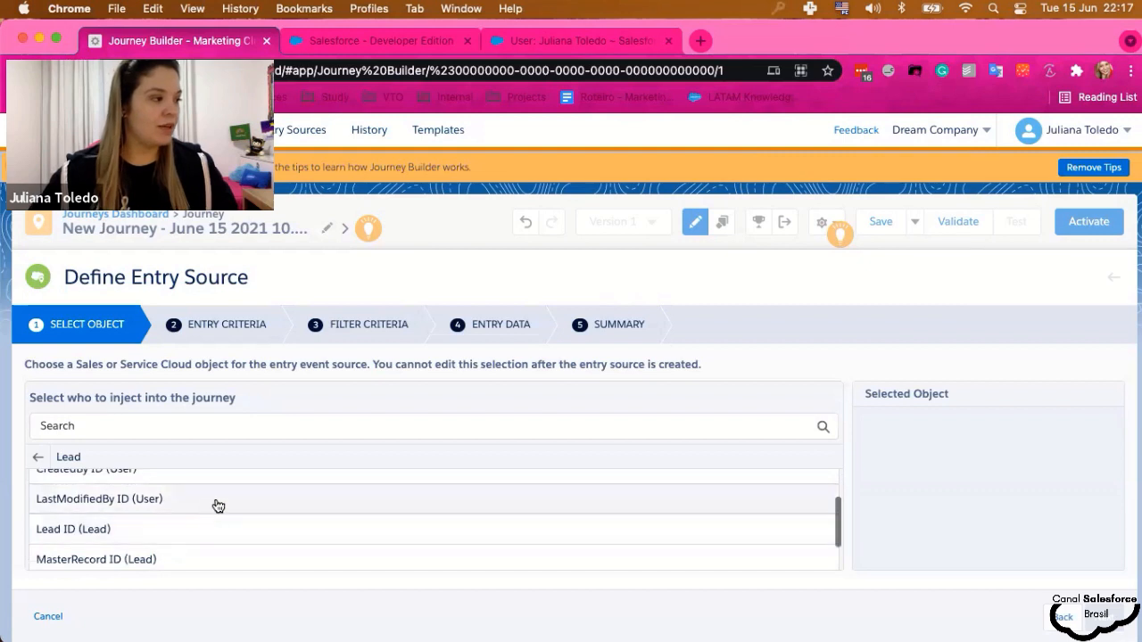
scroll(218, 505, down, 1)
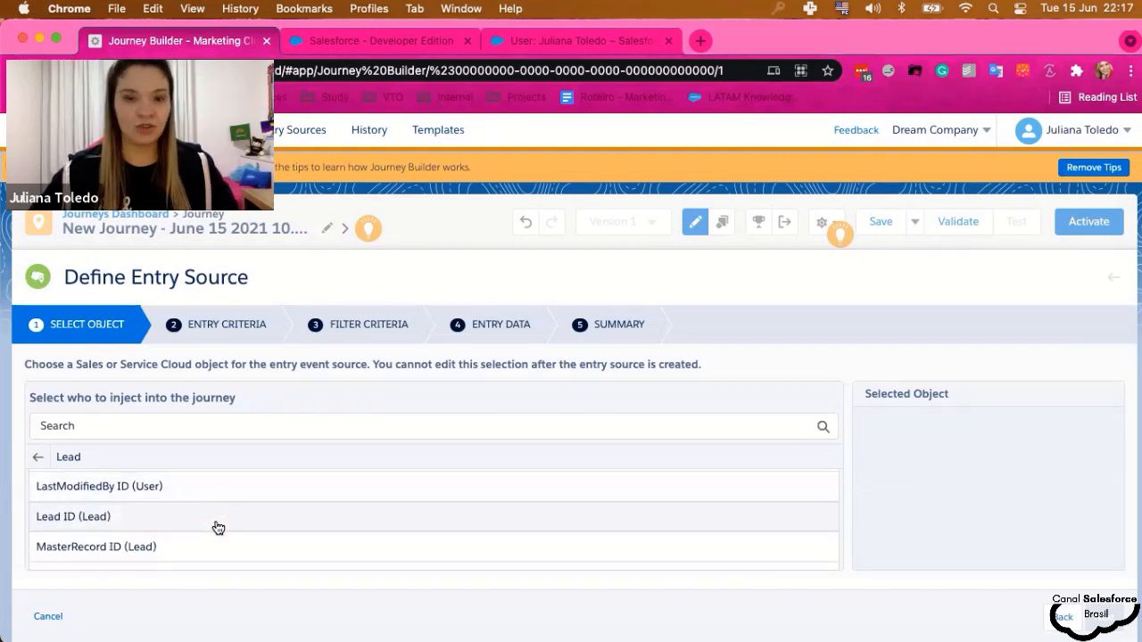
scroll(217, 529, down, 1)
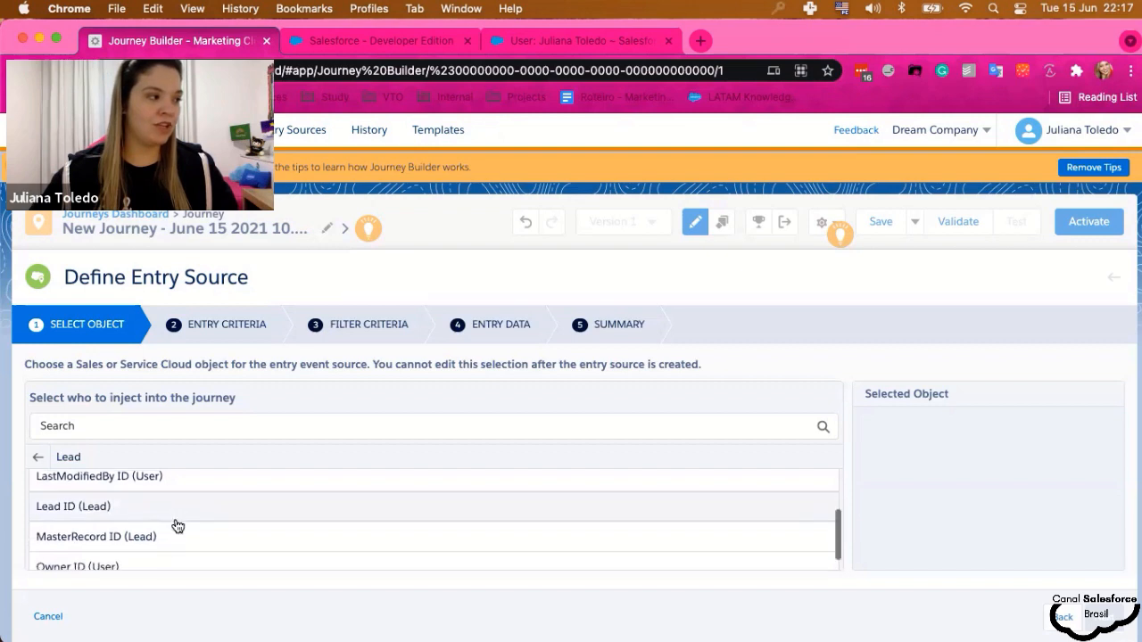
scroll(177, 531, down, 1)
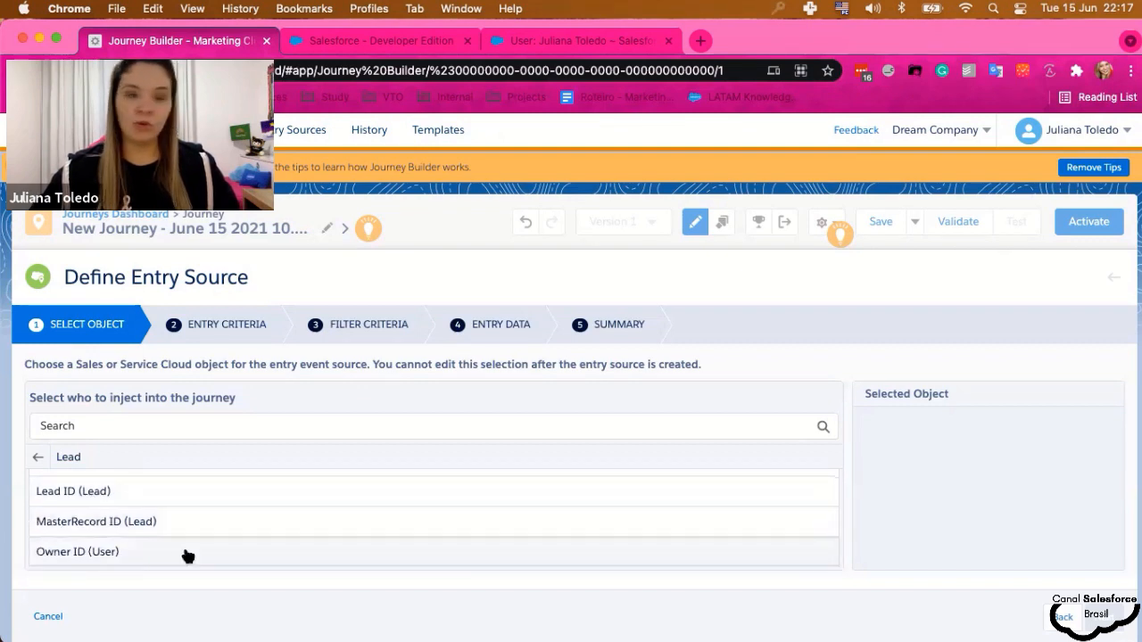
scroll(205, 542, up, 2)
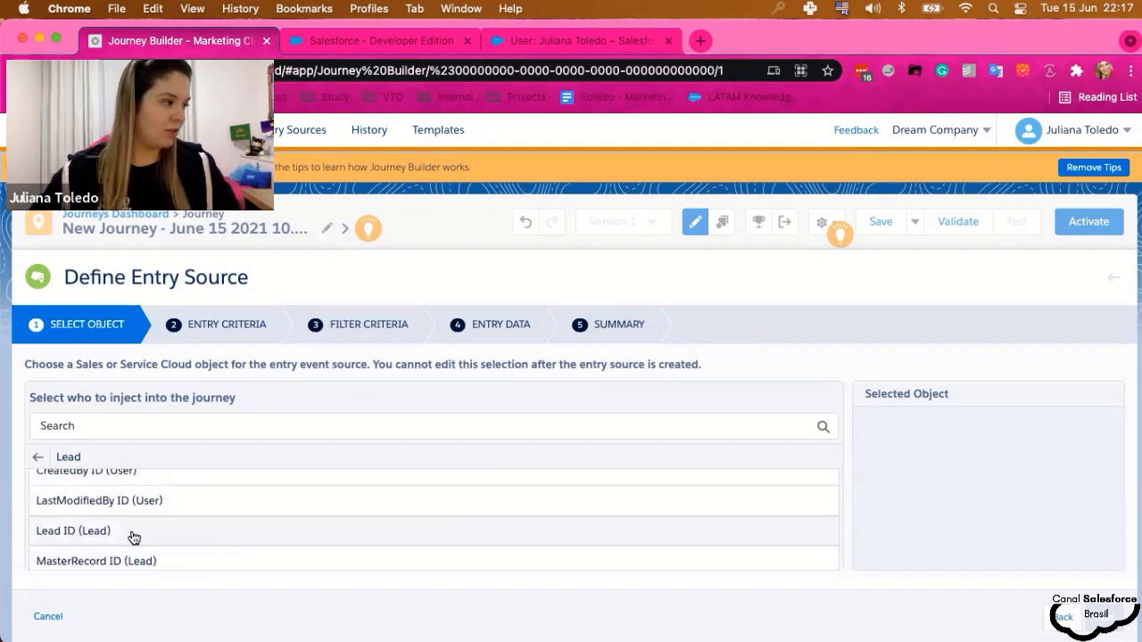
scroll(233, 534, up, 2)
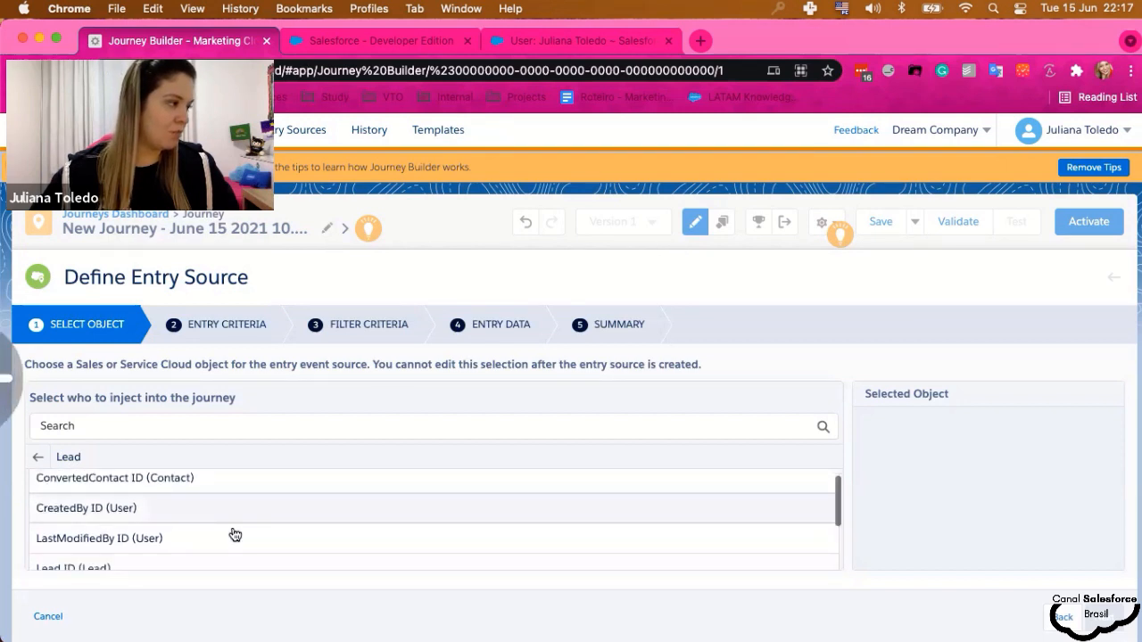
scroll(342, 538, down, 3)
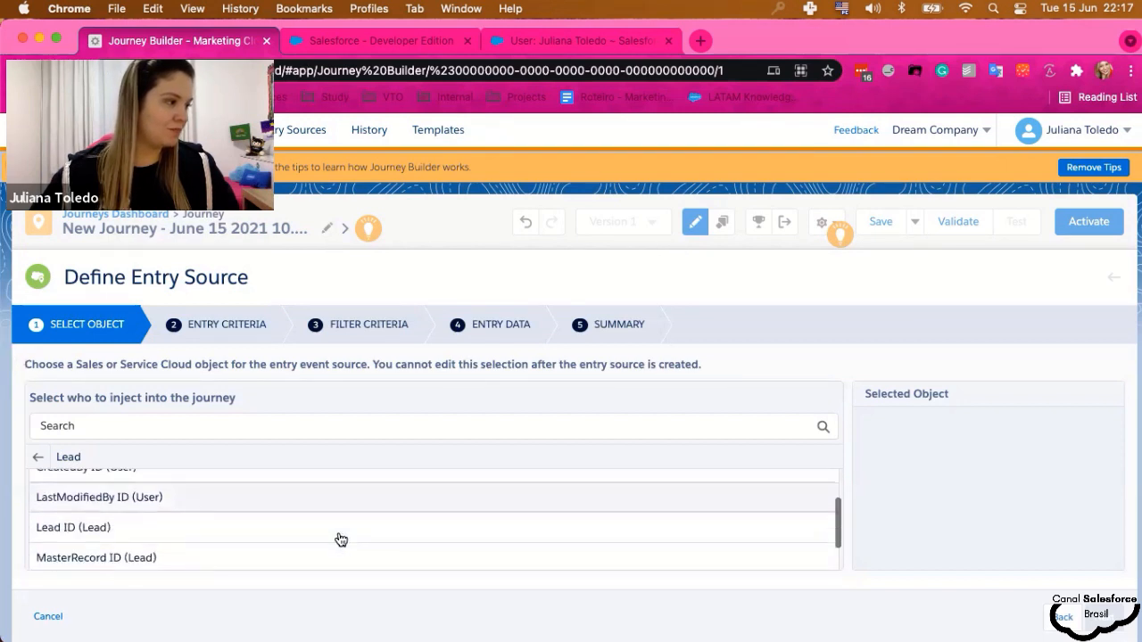
click(179, 520)
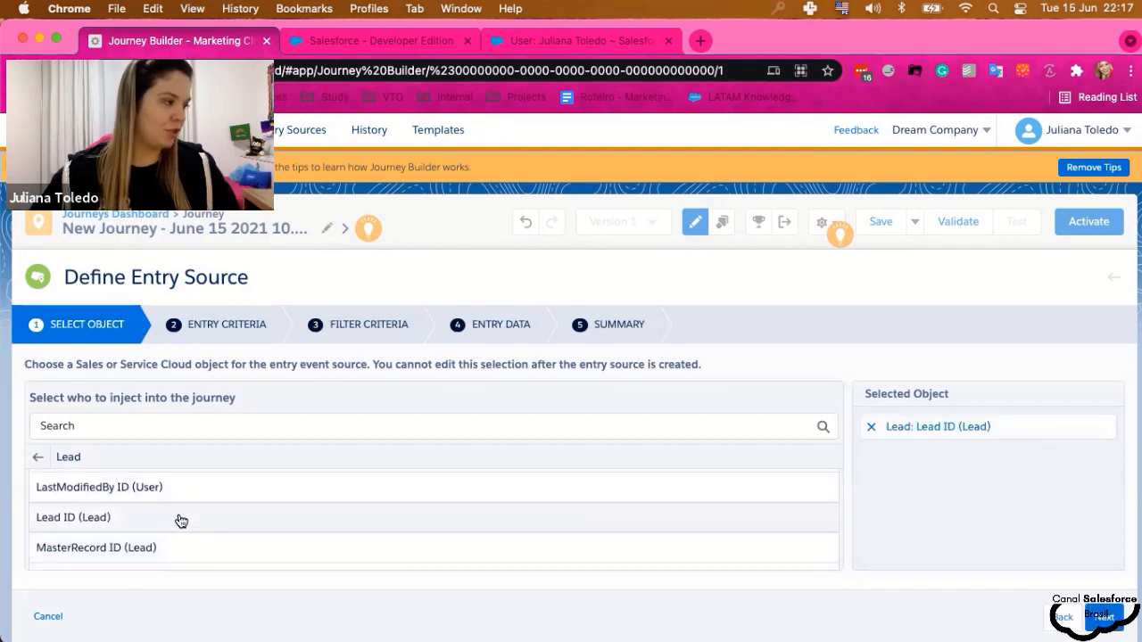
click(1105, 620)
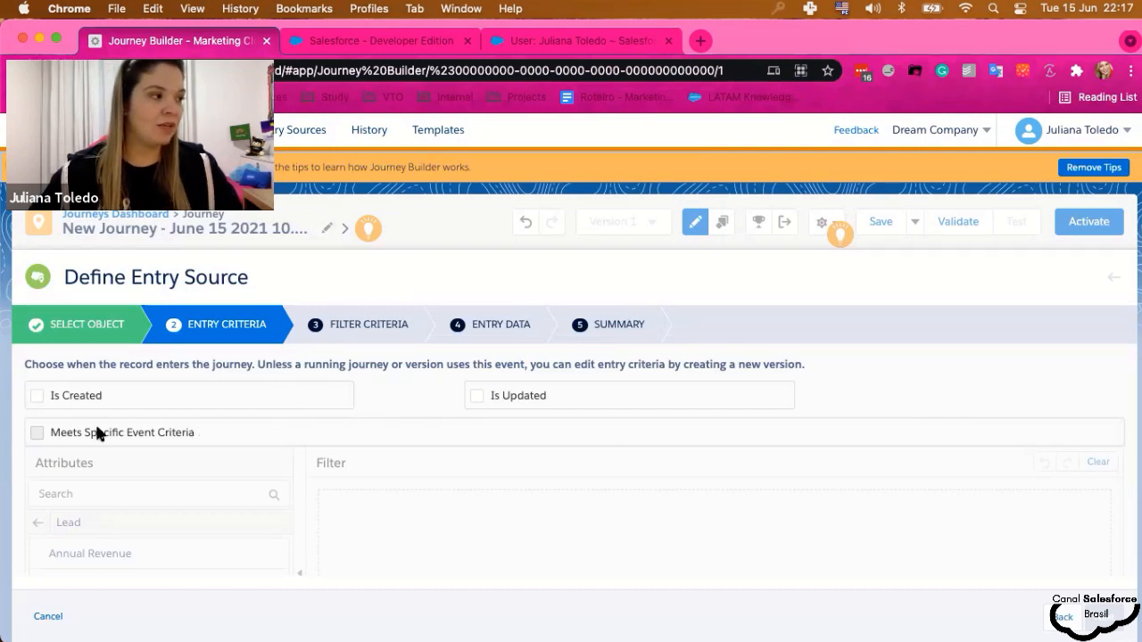
- Let Leads enter on Is Created only, with Is Updated and Meets Specific Event Criteria unchecked
click(33, 397)
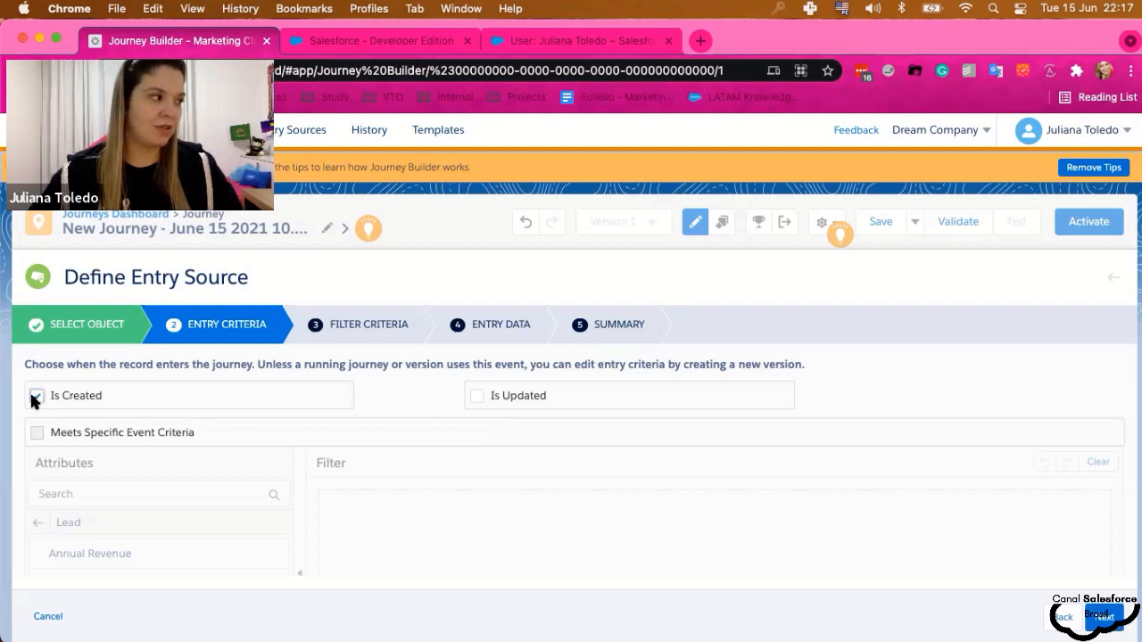
click(476, 395)
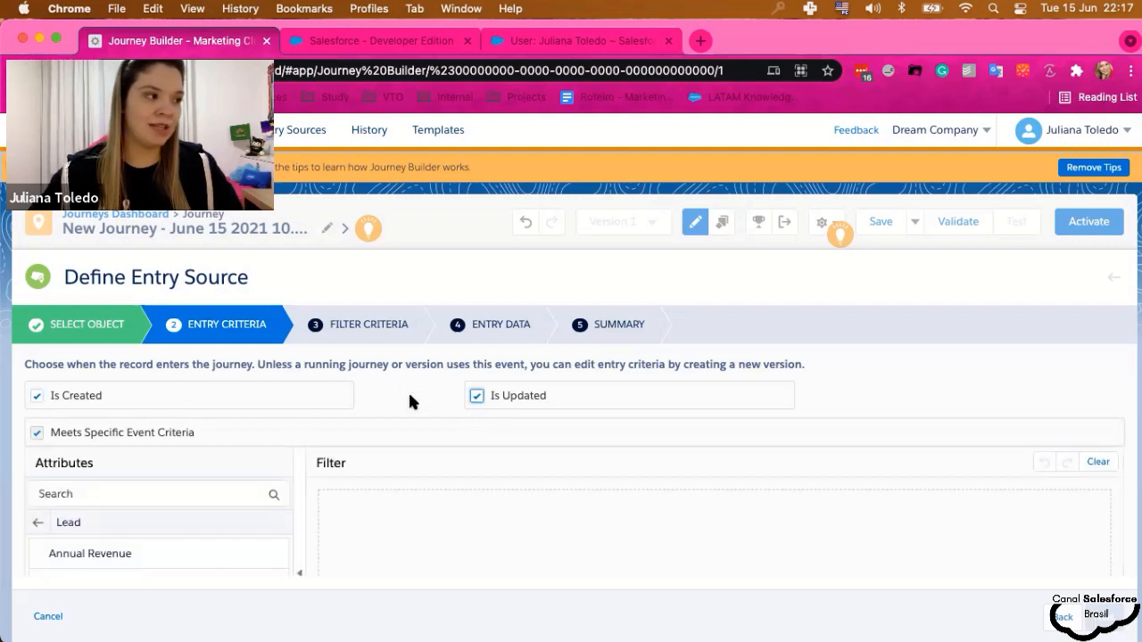
scroll(410, 395, down, 1)
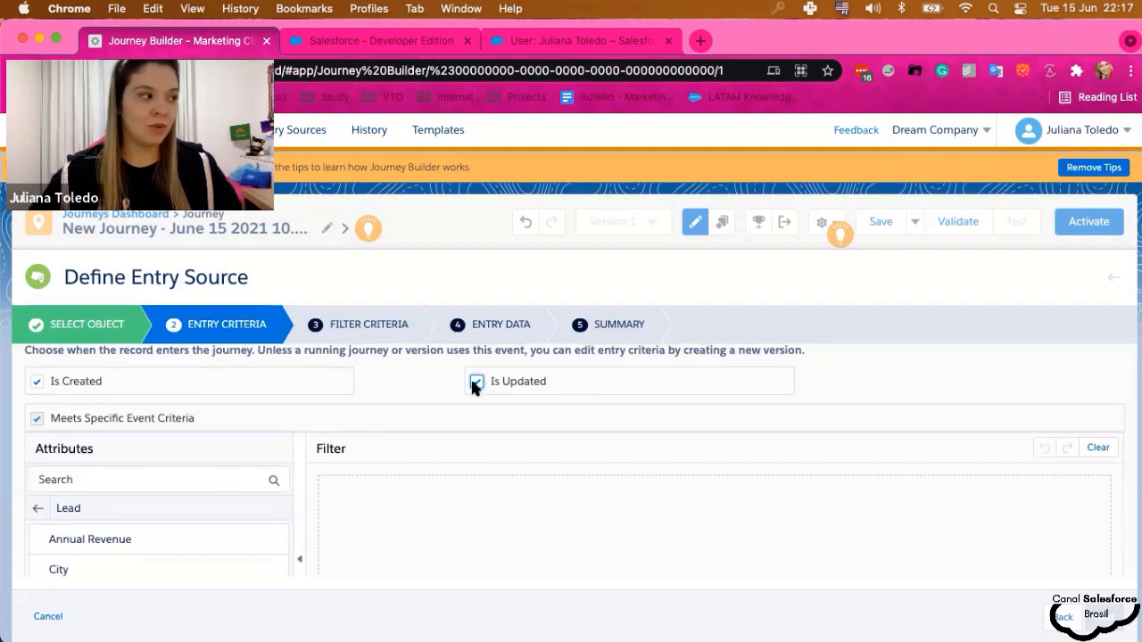
scroll(182, 508, down, 8)
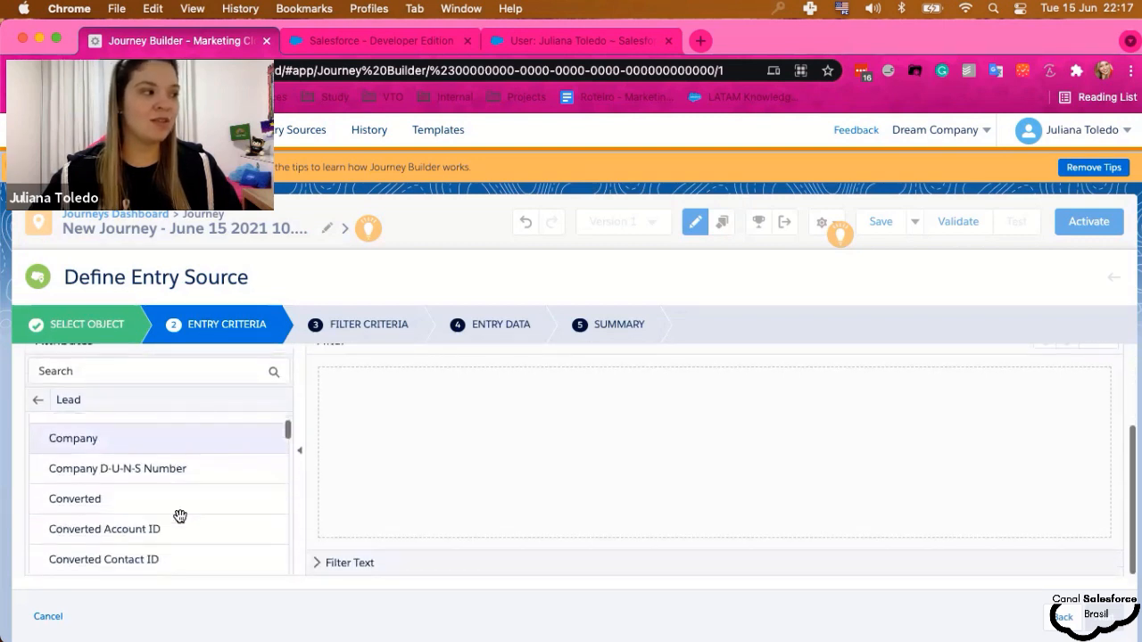
scroll(181, 517, down, 3)
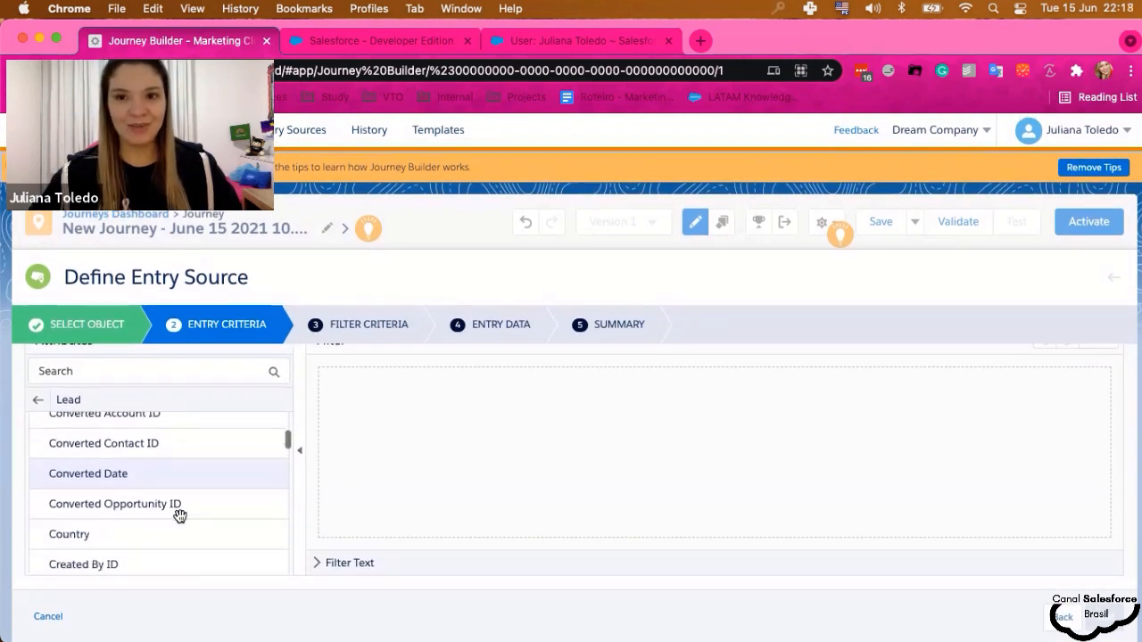
scroll(180, 516, down, 3)
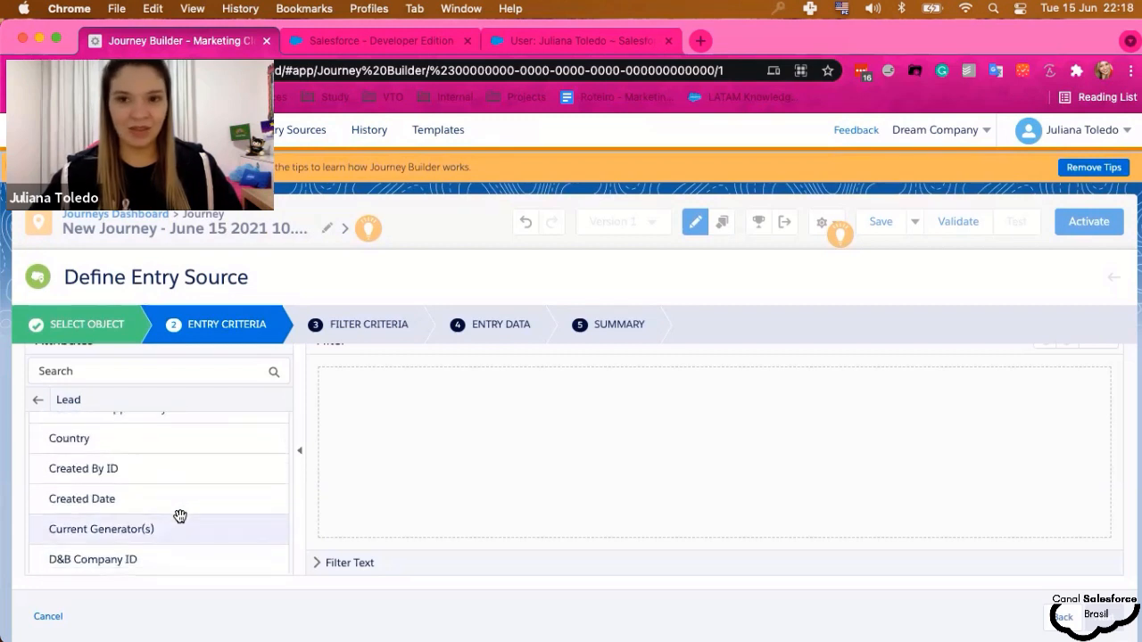
scroll(179, 515, up, 10)
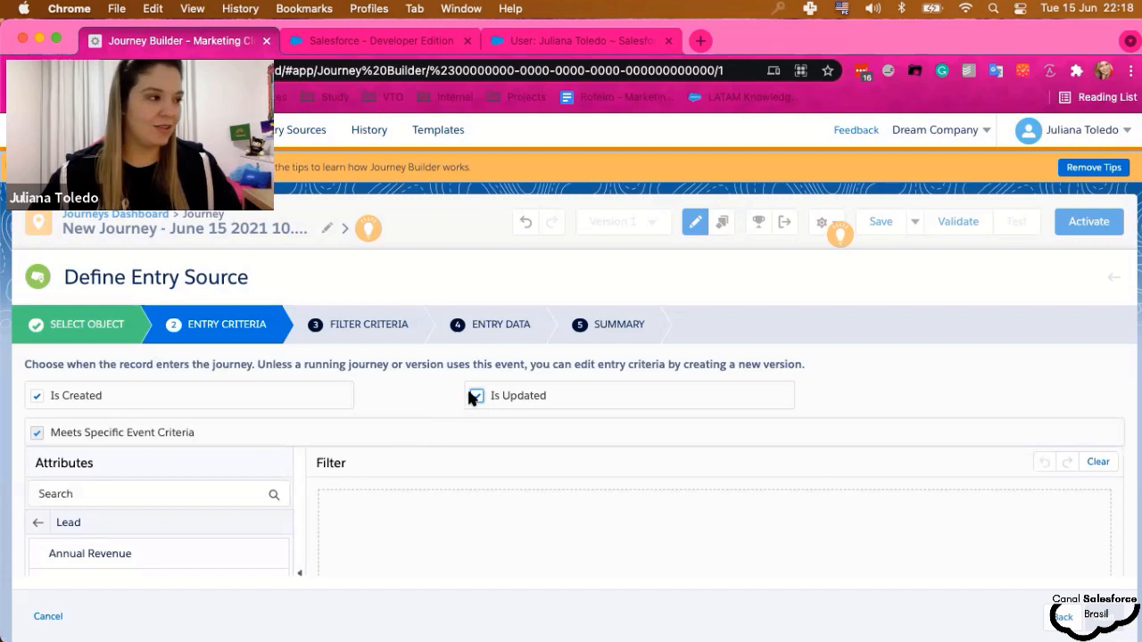
click(465, 388)
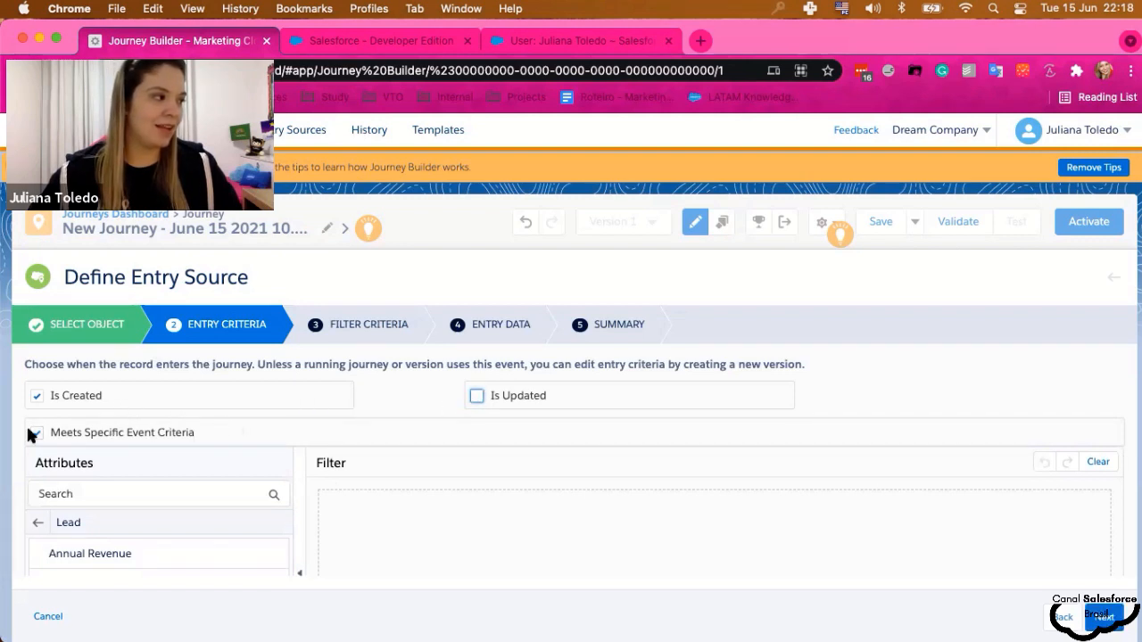
click(101, 432)
scroll(102, 430, down, 3)
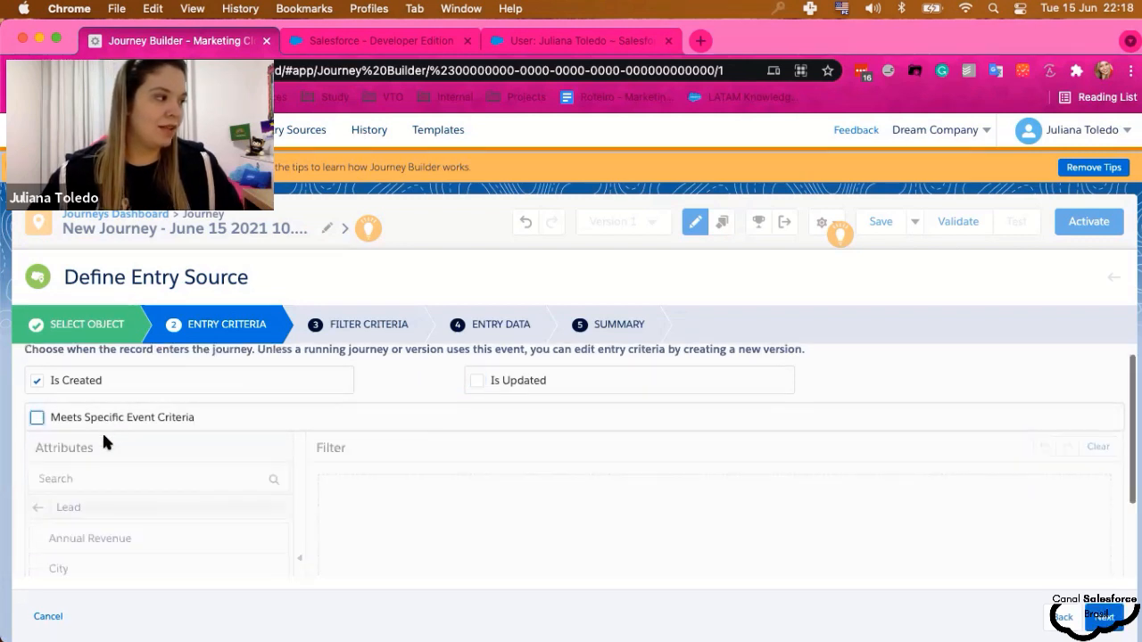
scroll(134, 431, up, 2)
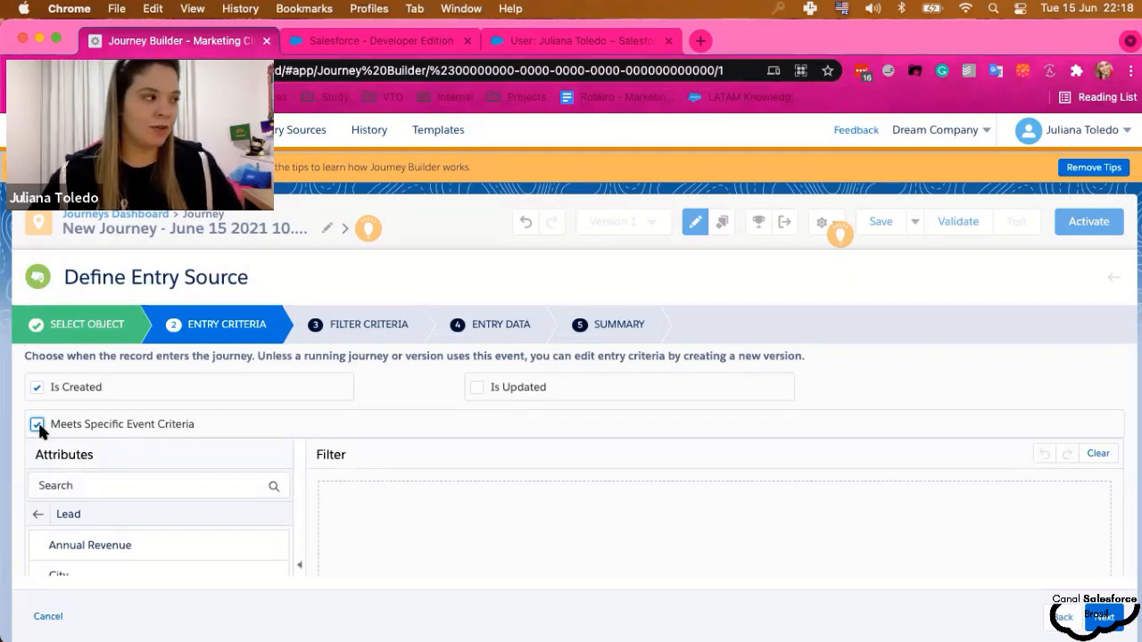
- Advance to Filter Criteria and browse the Lead attributes without adding any filter
click(1105, 615)
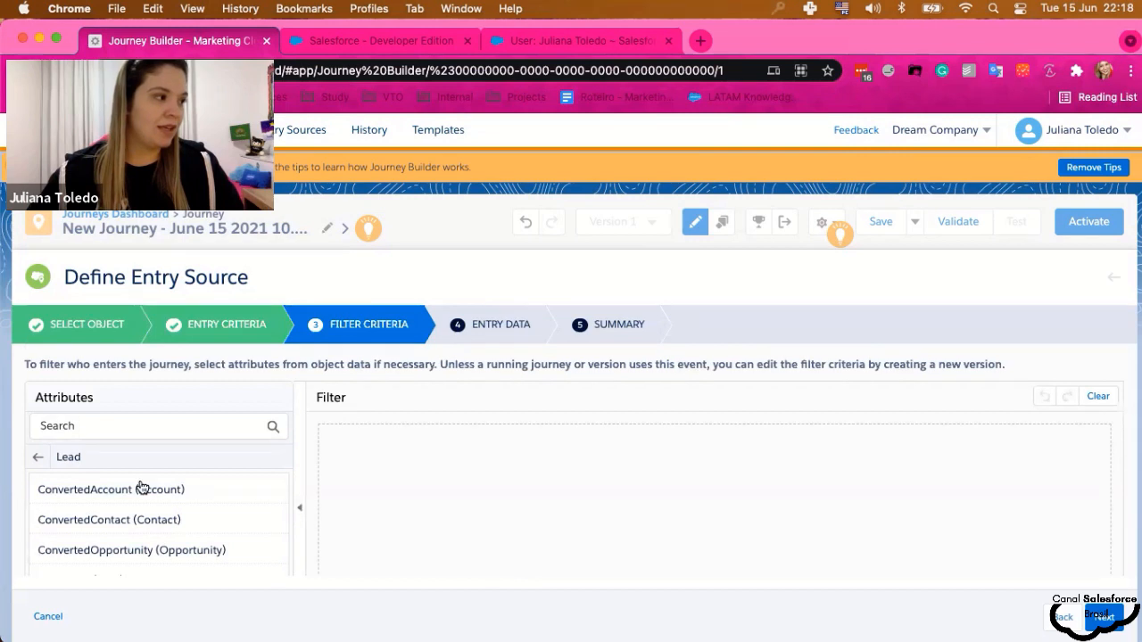
scroll(140, 491, down, 1)
scroll(178, 516, down, 3)
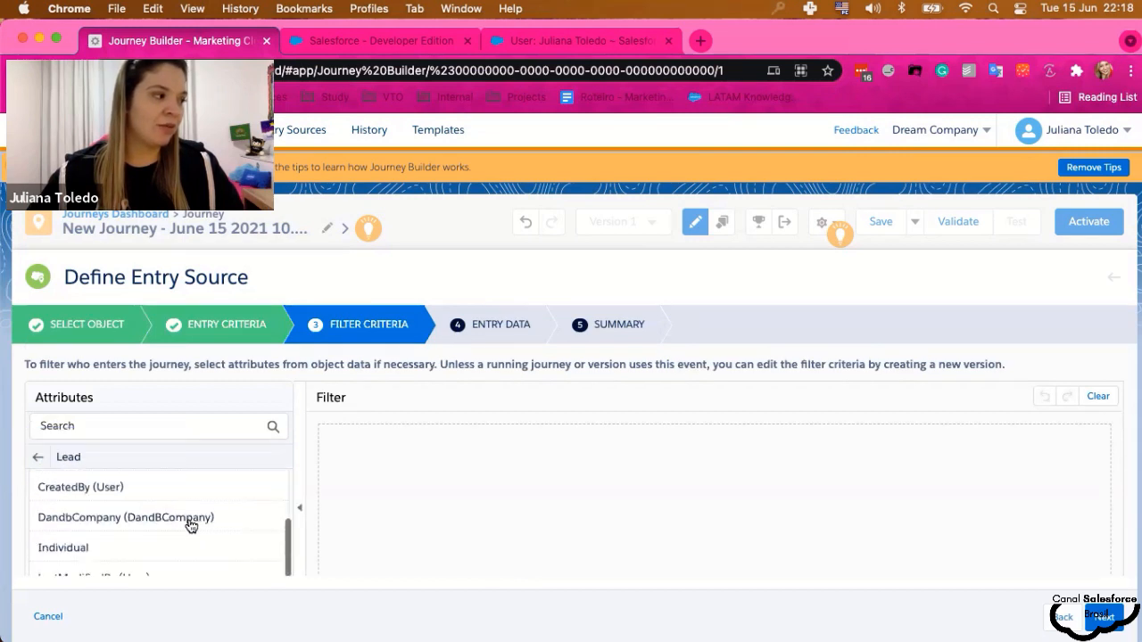
scroll(189, 522, down, 2)
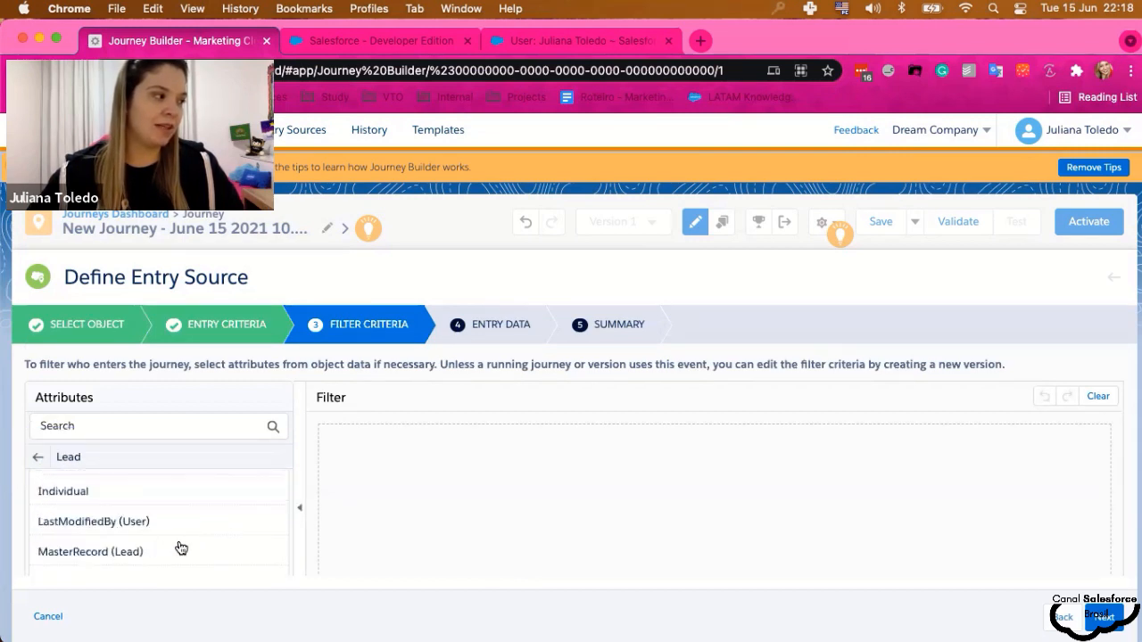
scroll(183, 547, up, 2)
scroll(185, 546, up, 1)
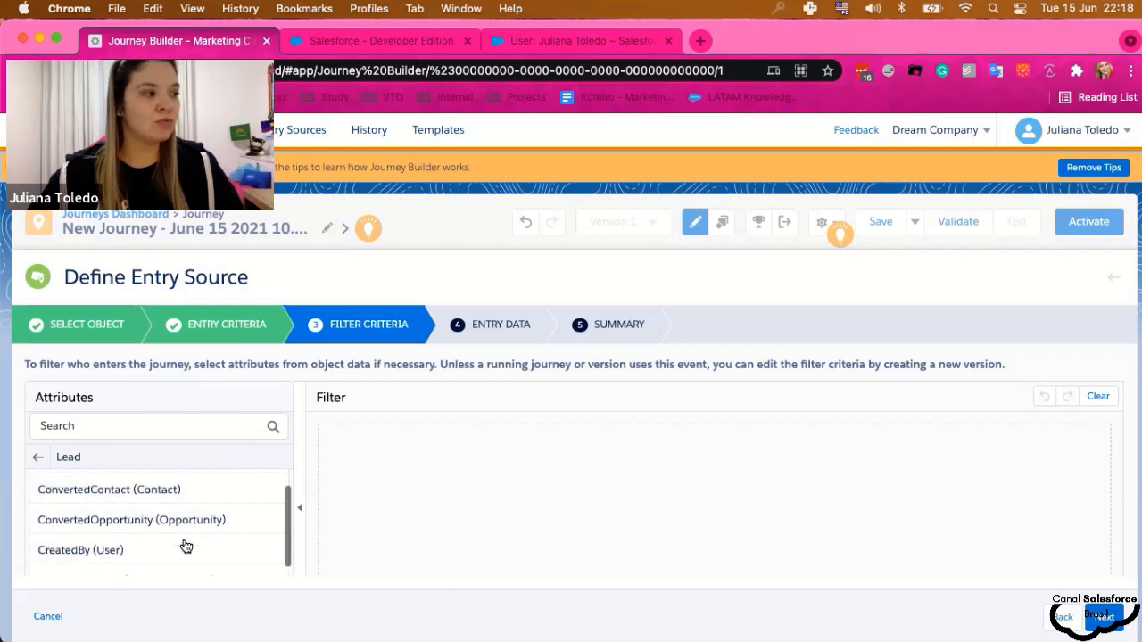
scroll(185, 546, up, 1)
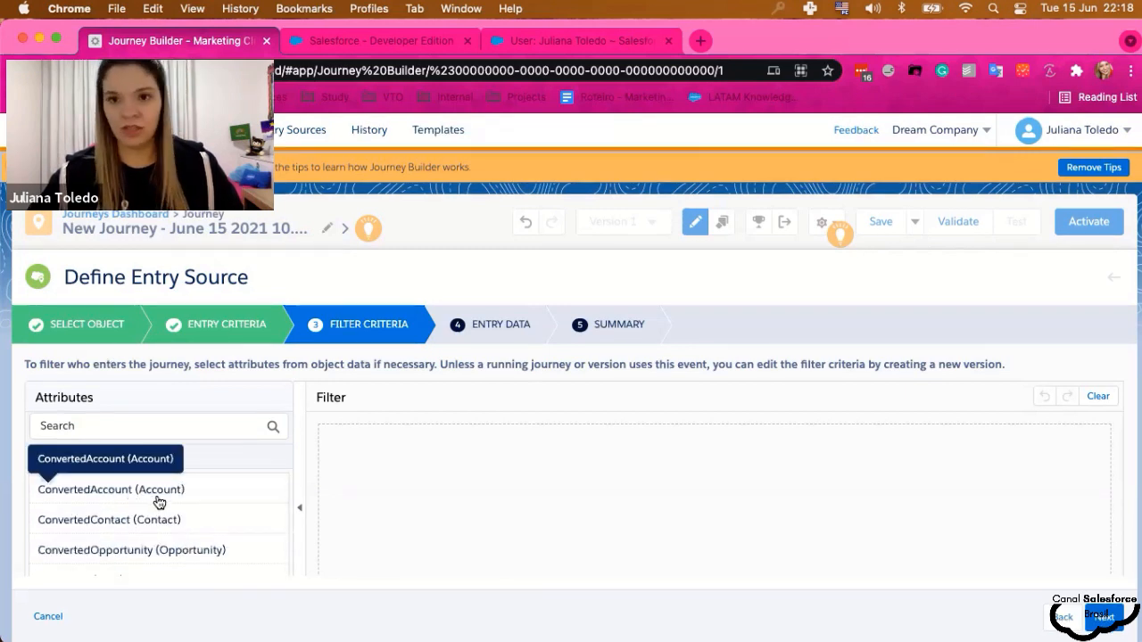
- Advance to Entry Data, keeping Lead Email and Lead ID as the selected entry data
click(1103, 617)
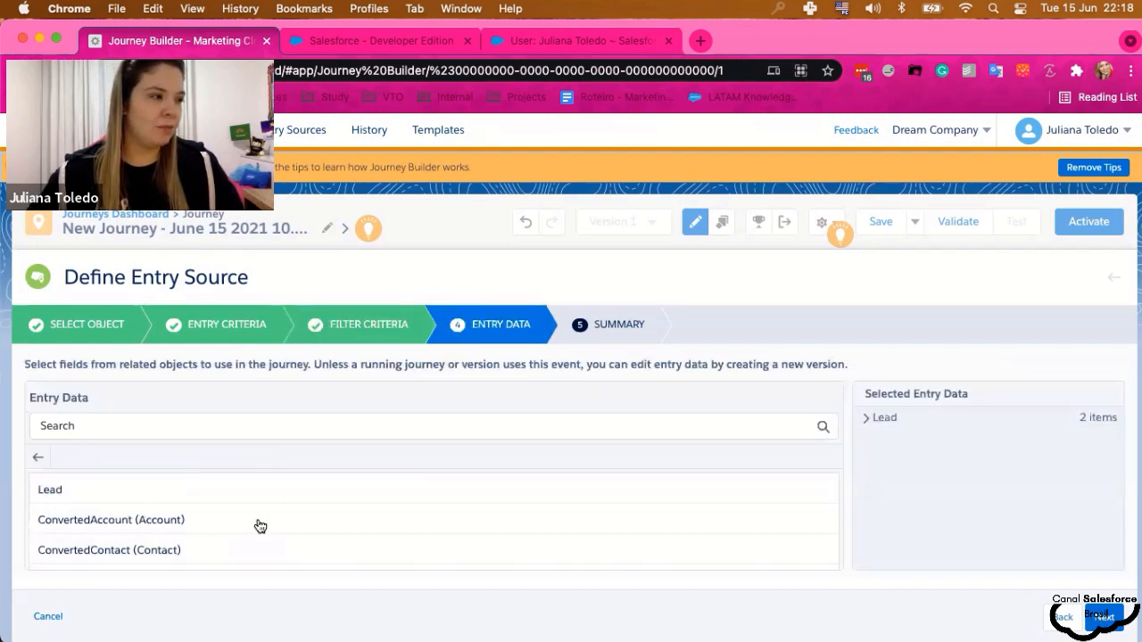
scroll(257, 526, down, 2)
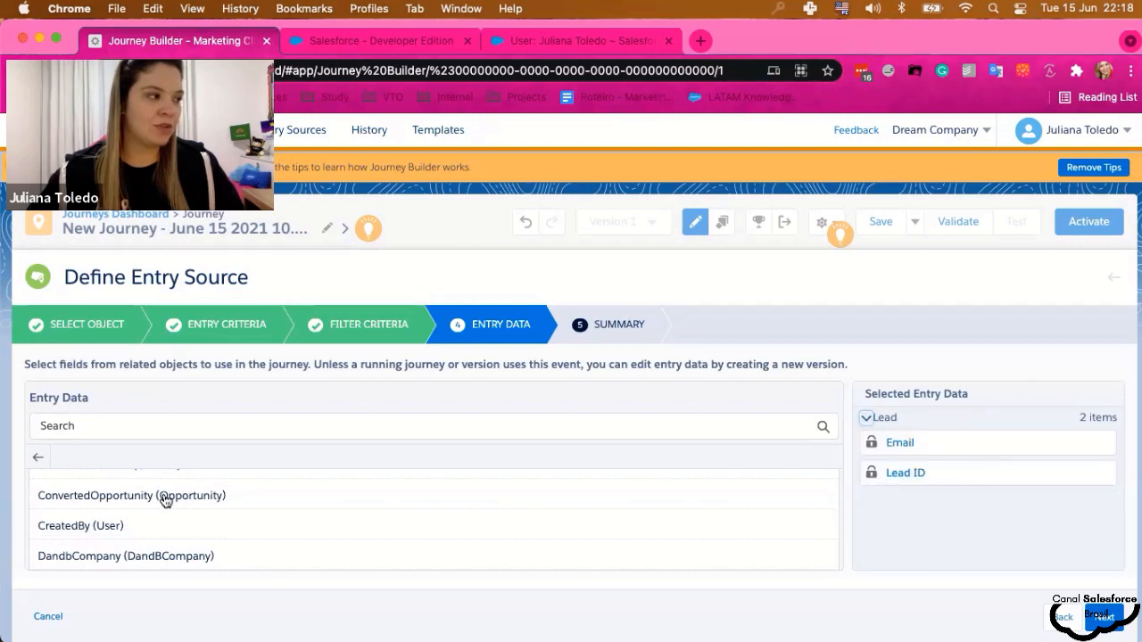
scroll(344, 543, down, 5)
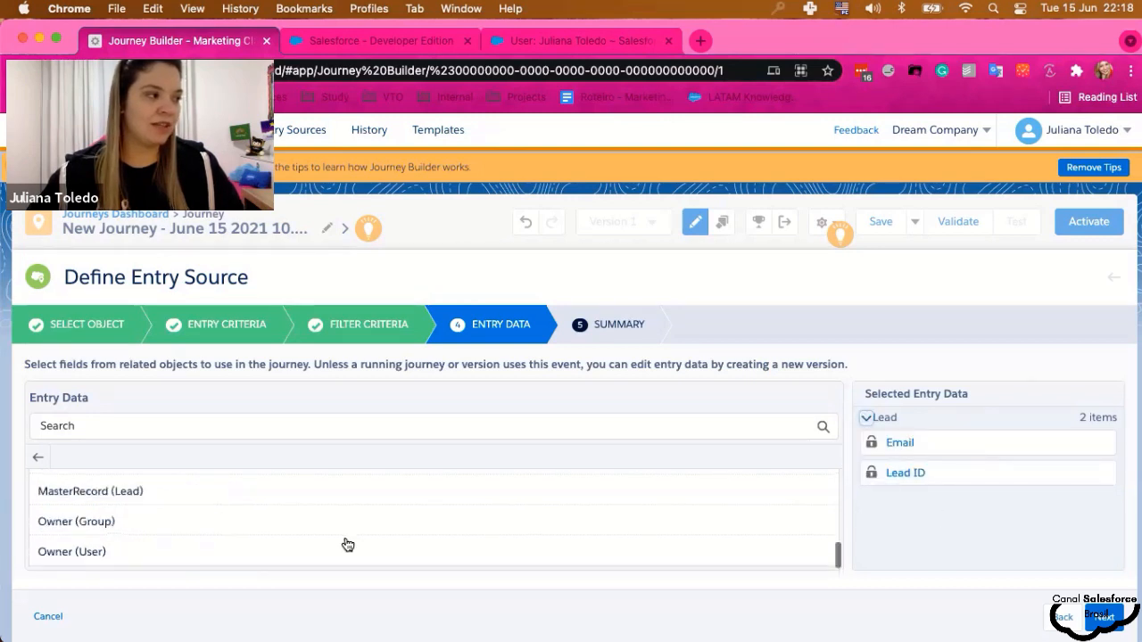
scroll(303, 545, up, 1)
scroll(321, 545, up, 10)
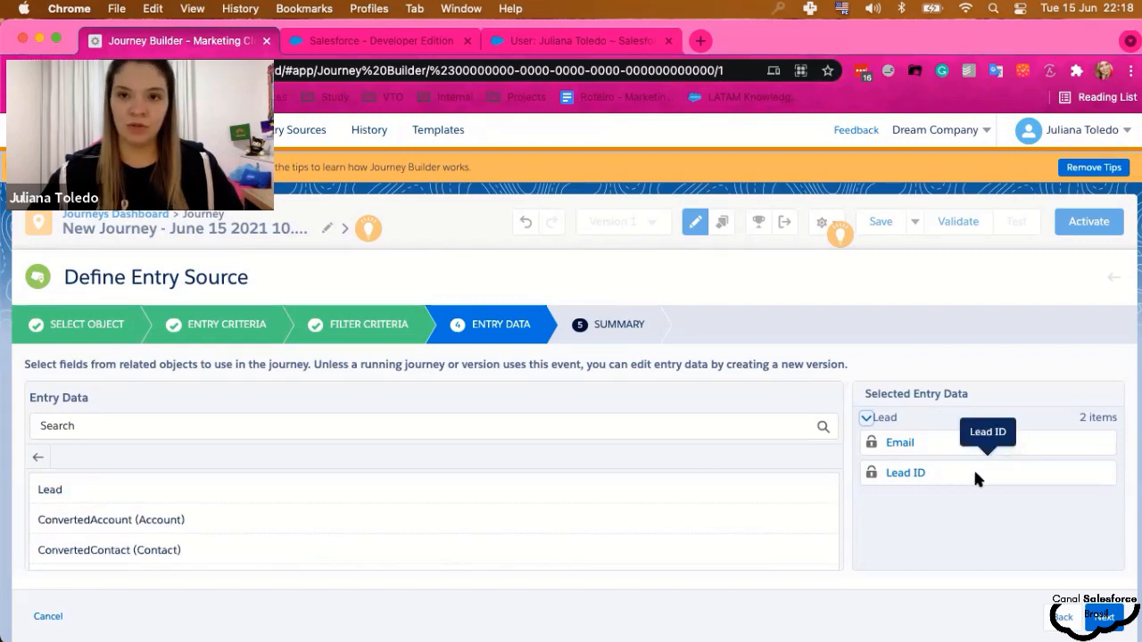
scroll(148, 545, down, 1)
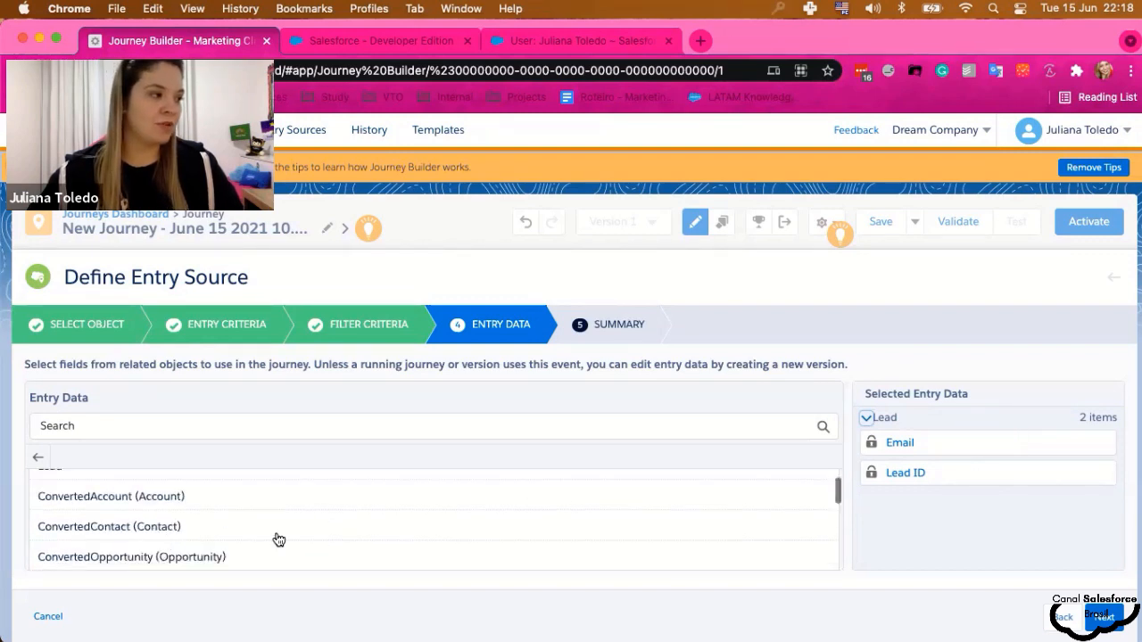
scroll(167, 540, down, 2)
scroll(170, 536, down, 1)
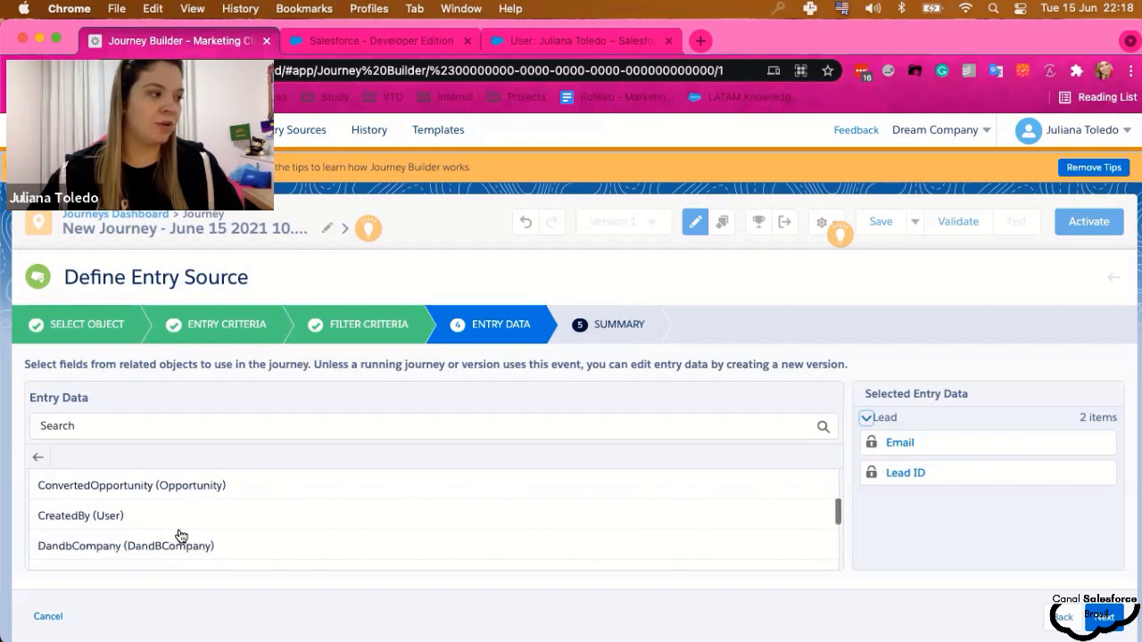
scroll(285, 535, down, 2)
scroll(283, 542, down, 2)
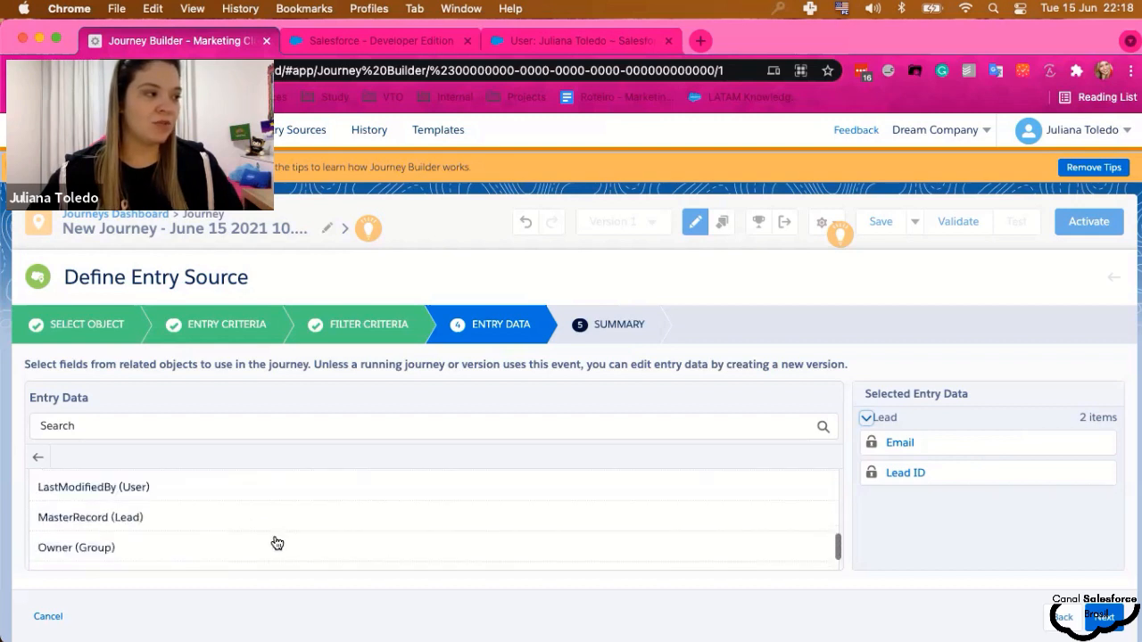
scroll(277, 543, down, 1)
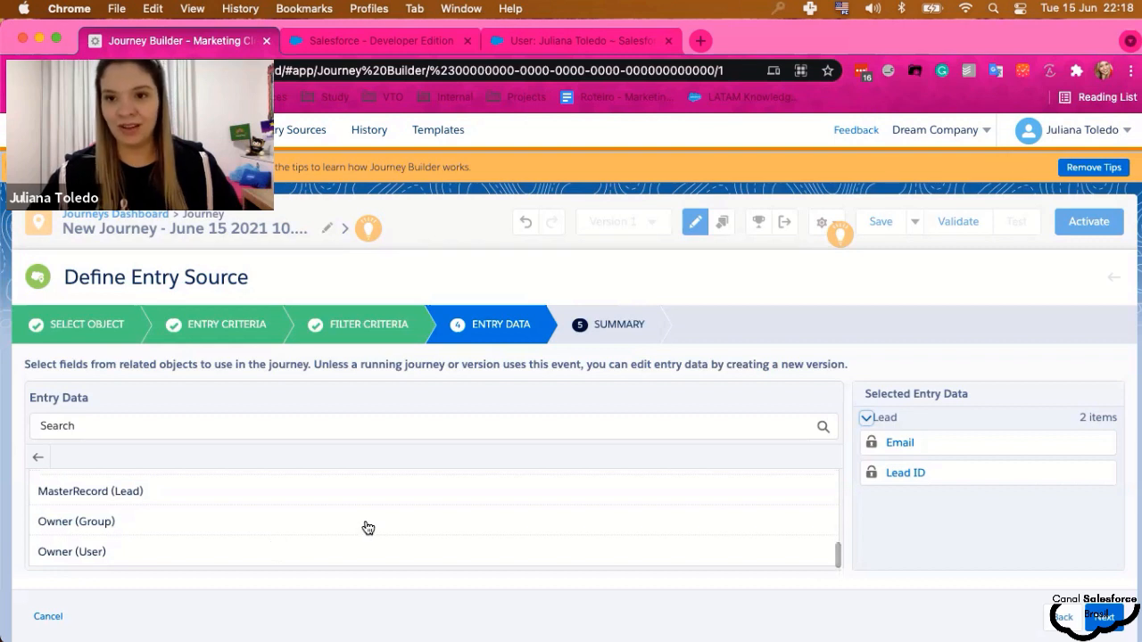
scroll(385, 531, up, 10)
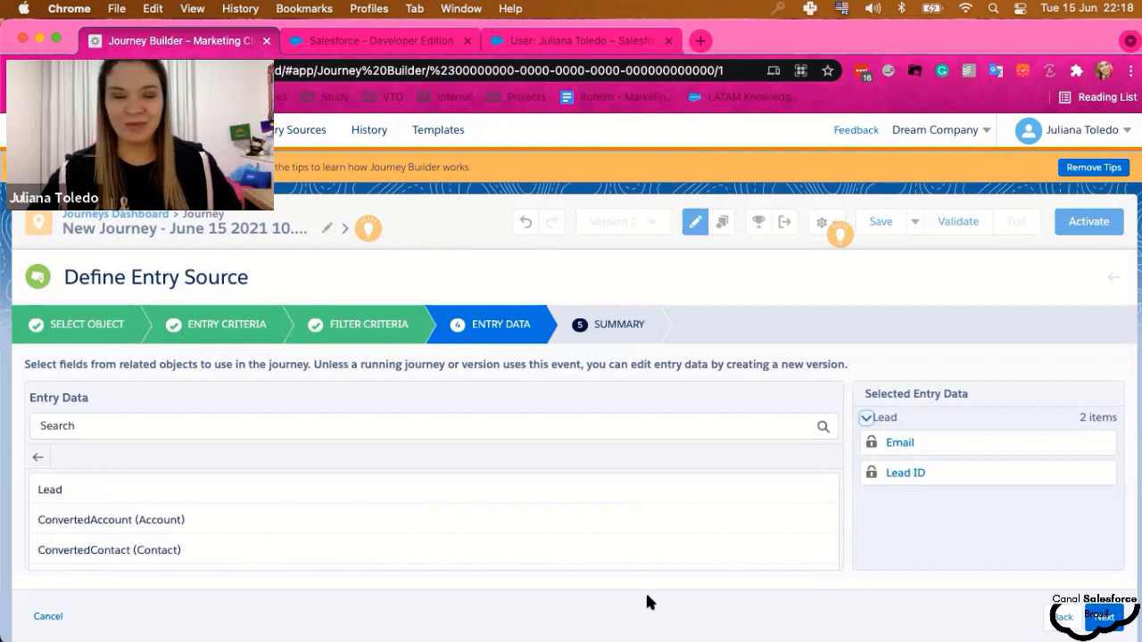
- Advance to the Summary showing Lead object, Created action, and Email and Id entry data
click(1103, 616)
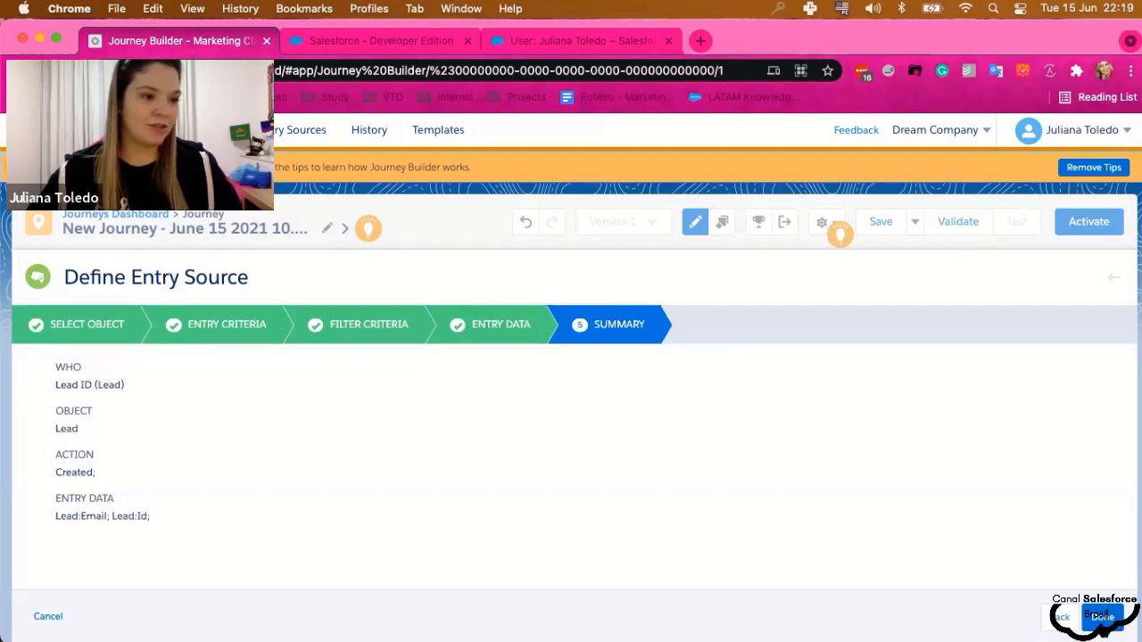
- Finish the Lead entry source and return to the journey canvas
click(1103, 628)
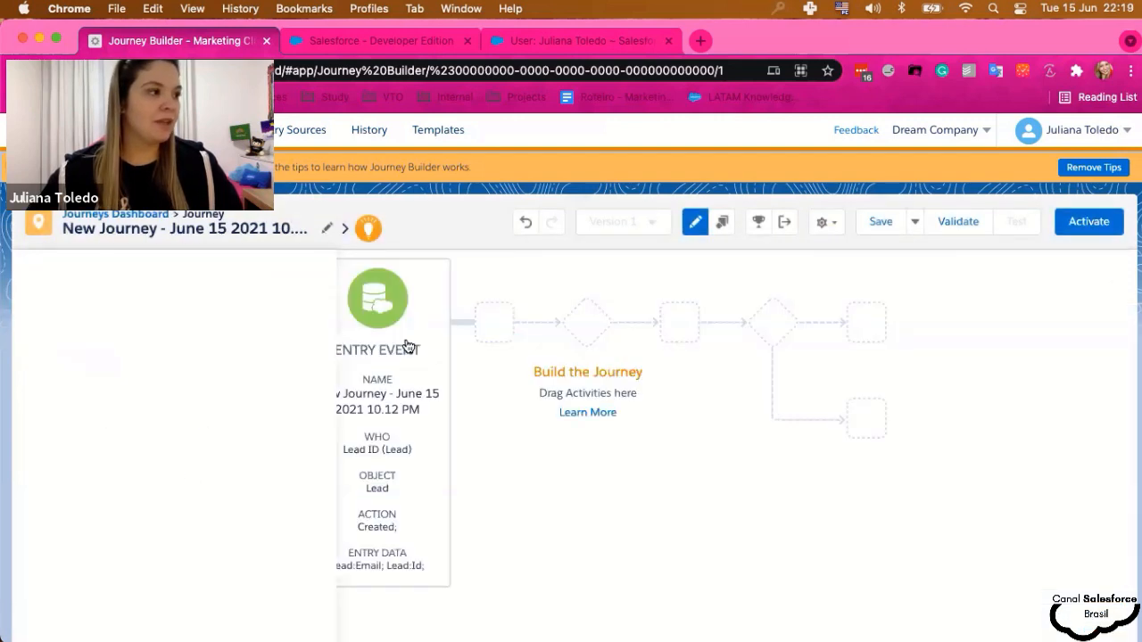
scroll(105, 468, down, 5)
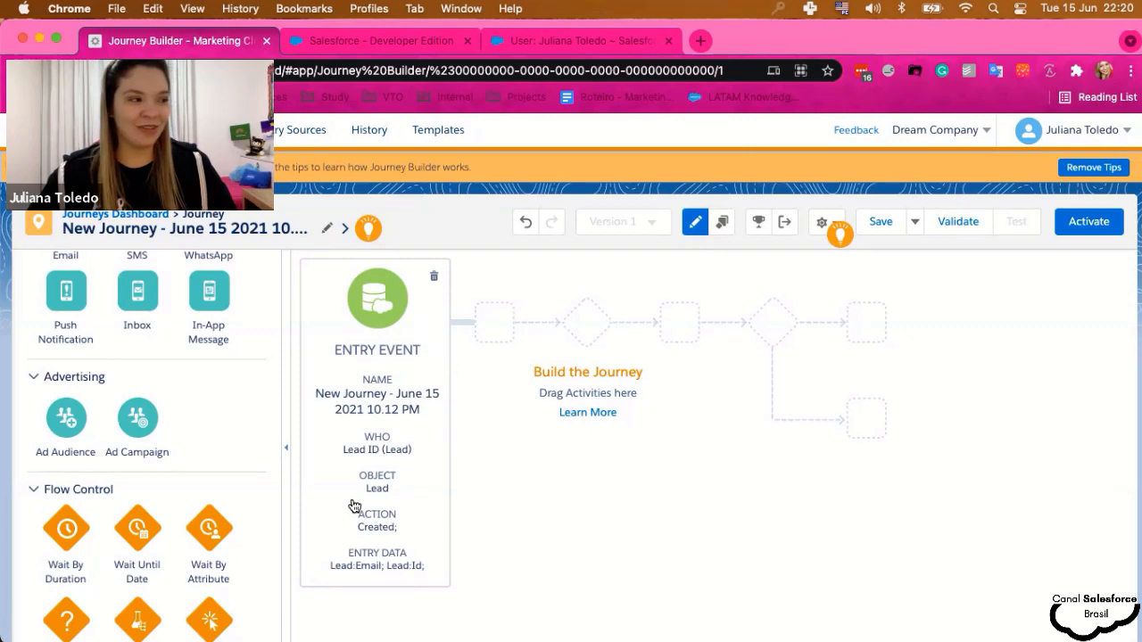
scroll(96, 453, down, 3)
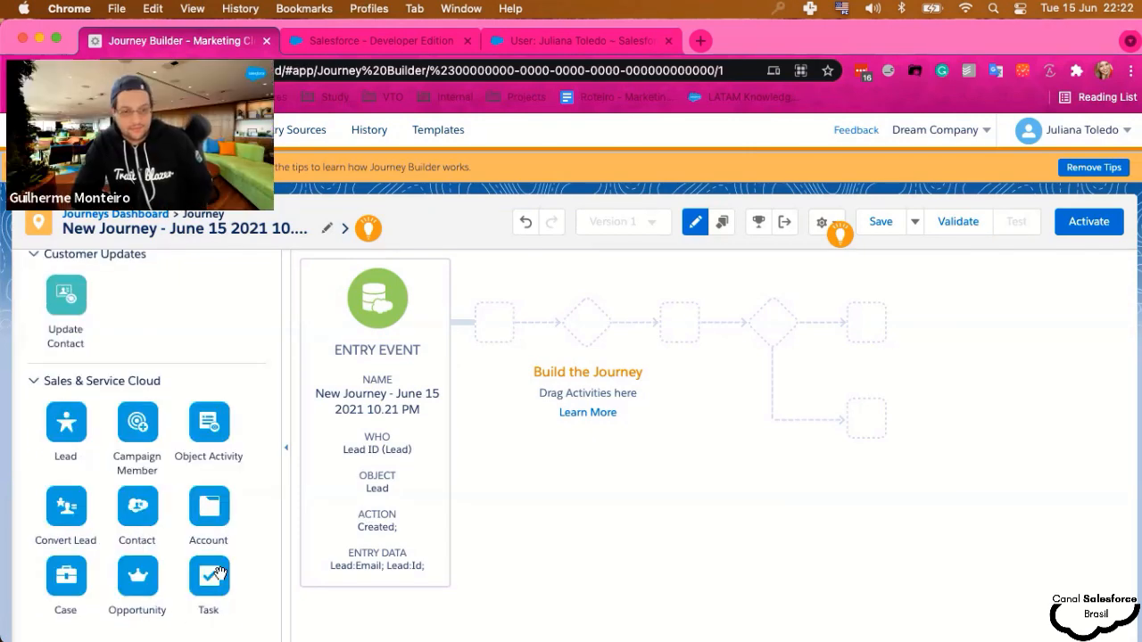
scroll(219, 575, up, 7)
scroll(218, 569, up, 10)
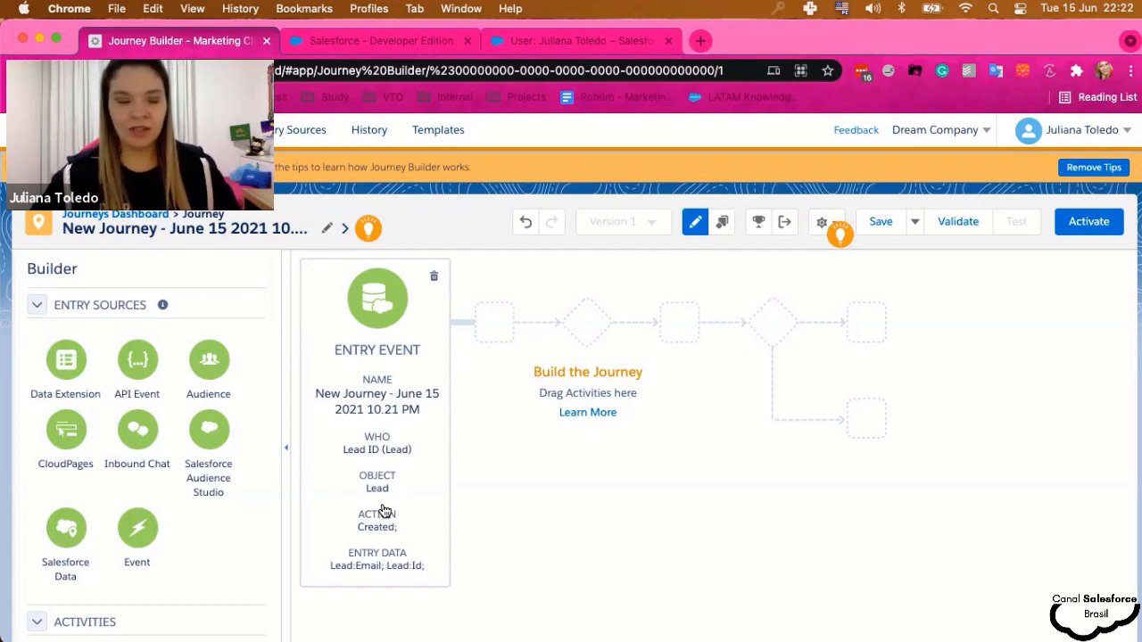
- Scroll the Builder Activities palette past Messages, Advertising and Flow Control to Sales & Service Cloud
scroll(138, 493, down, 5)
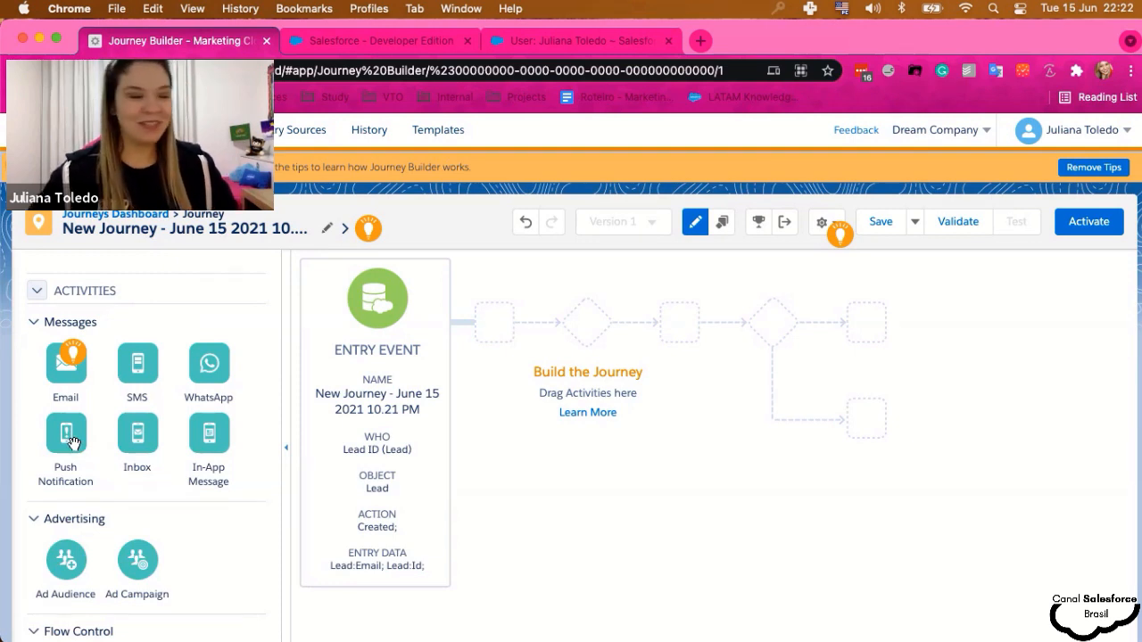
scroll(193, 497, down, 1)
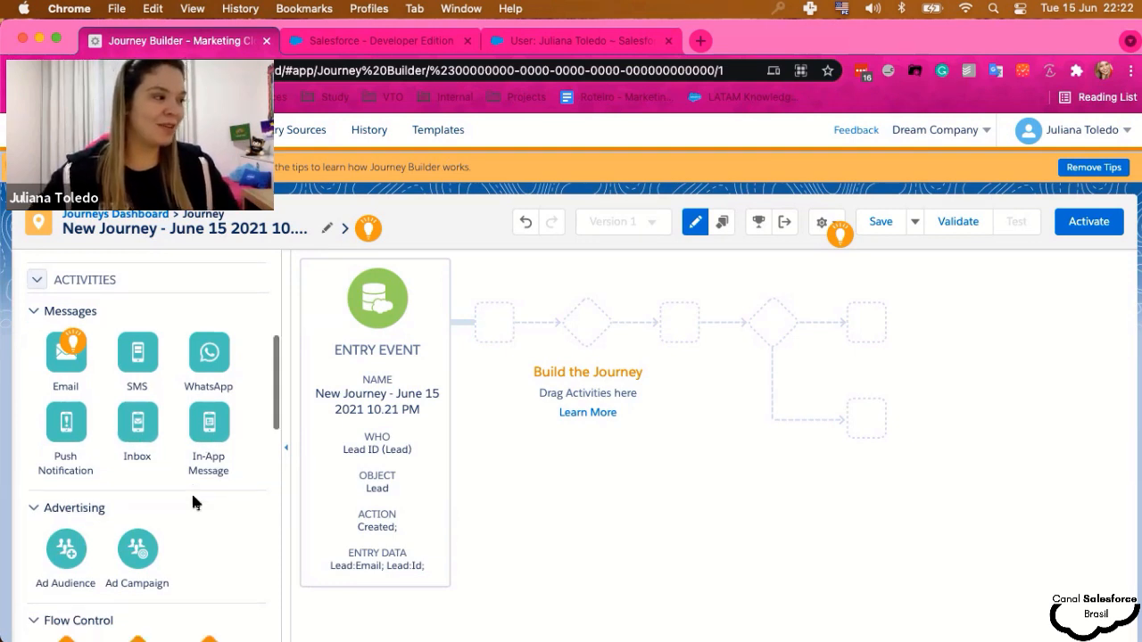
scroll(191, 502, down, 5)
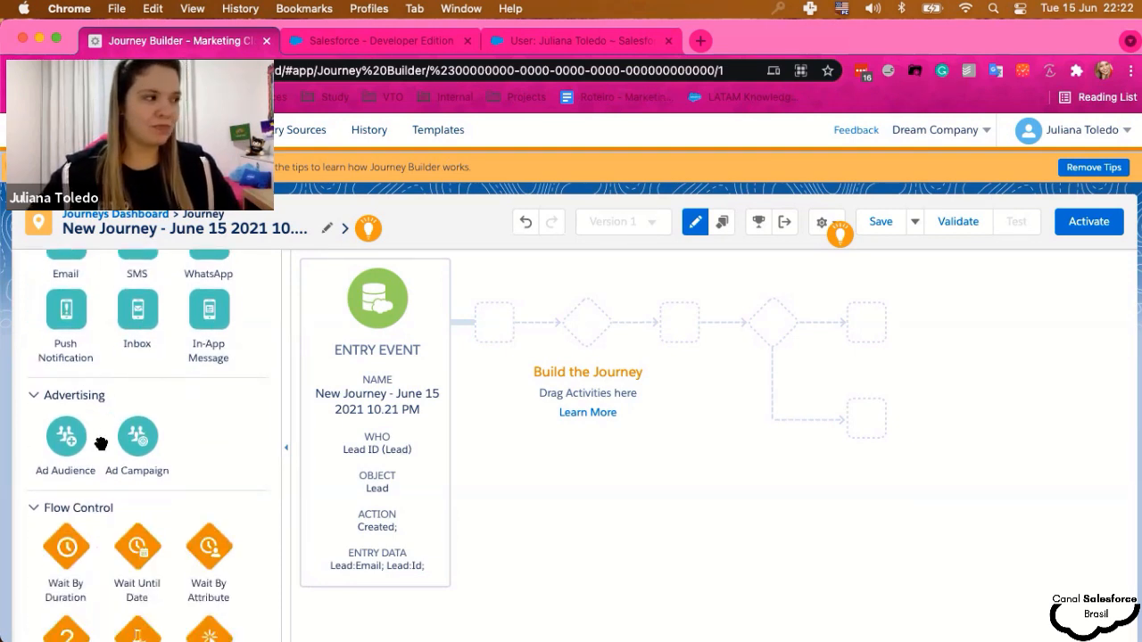
scroll(189, 457, down, 6)
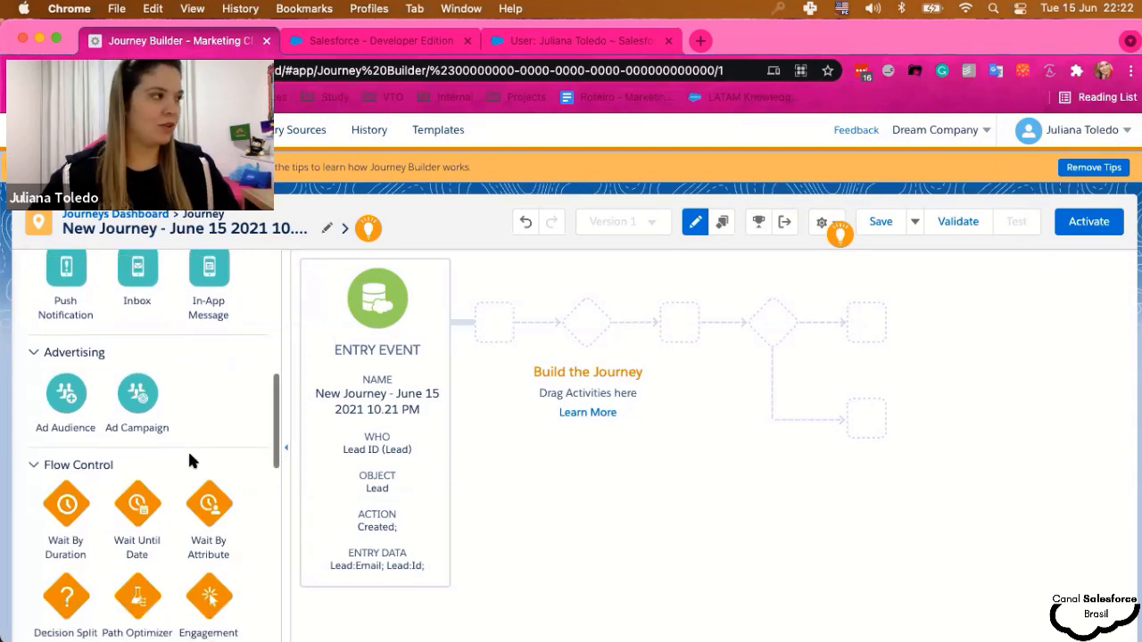
scroll(191, 458, down, 4)
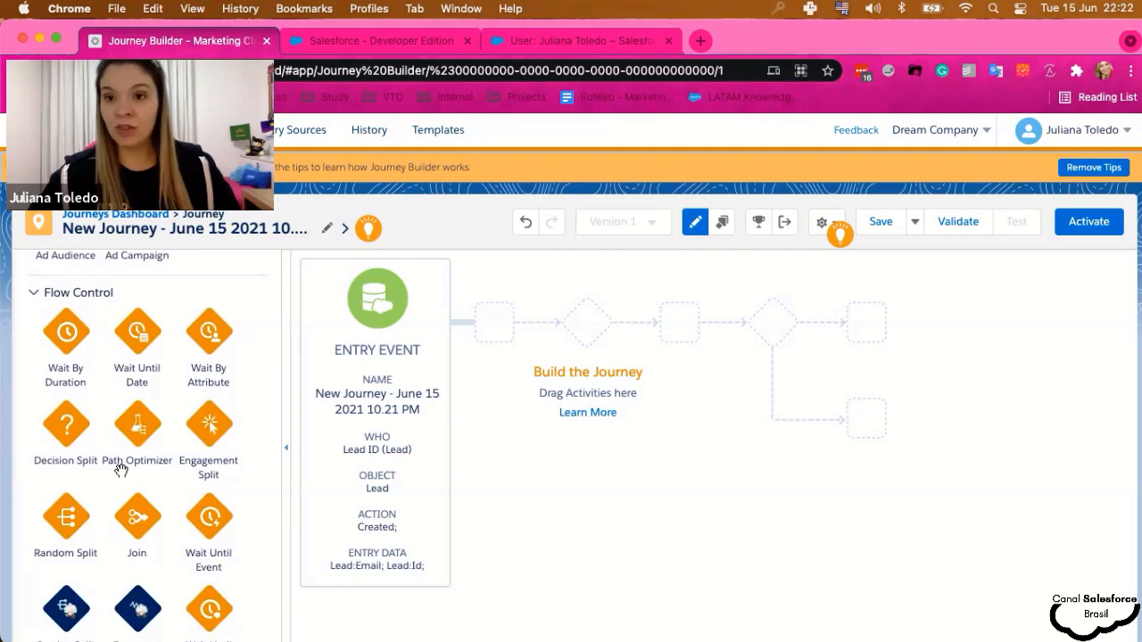
scroll(120, 465, down, 4)
scroll(119, 462, up, 5)
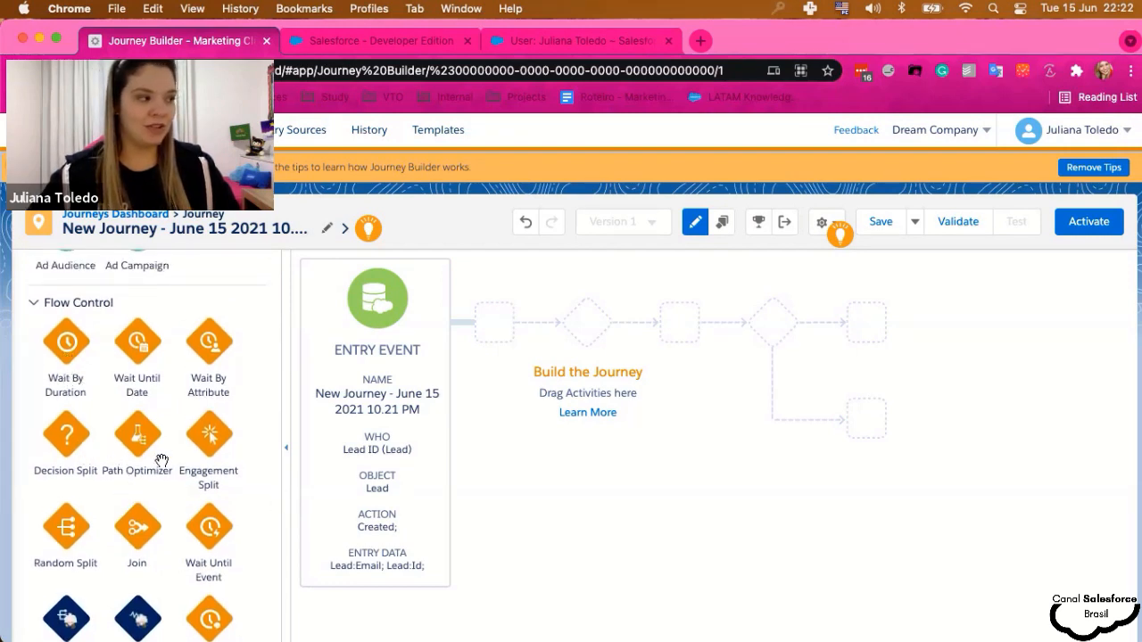
scroll(162, 459, down, 1)
scroll(162, 459, down, 15)
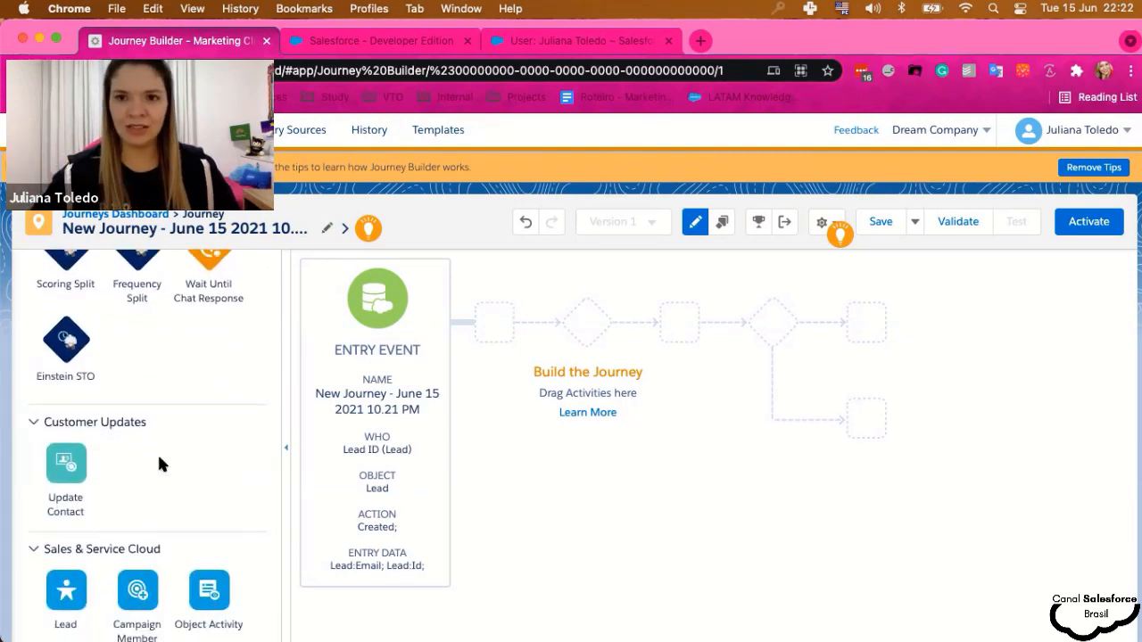
scroll(159, 461, down, 5)
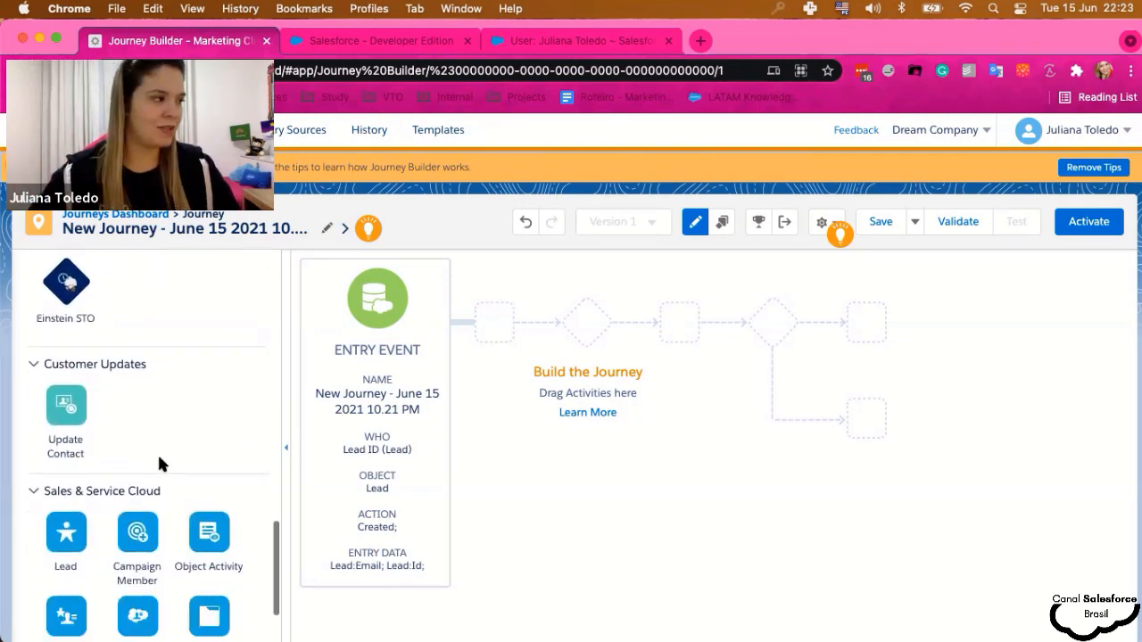
scroll(158, 461, down, 3)
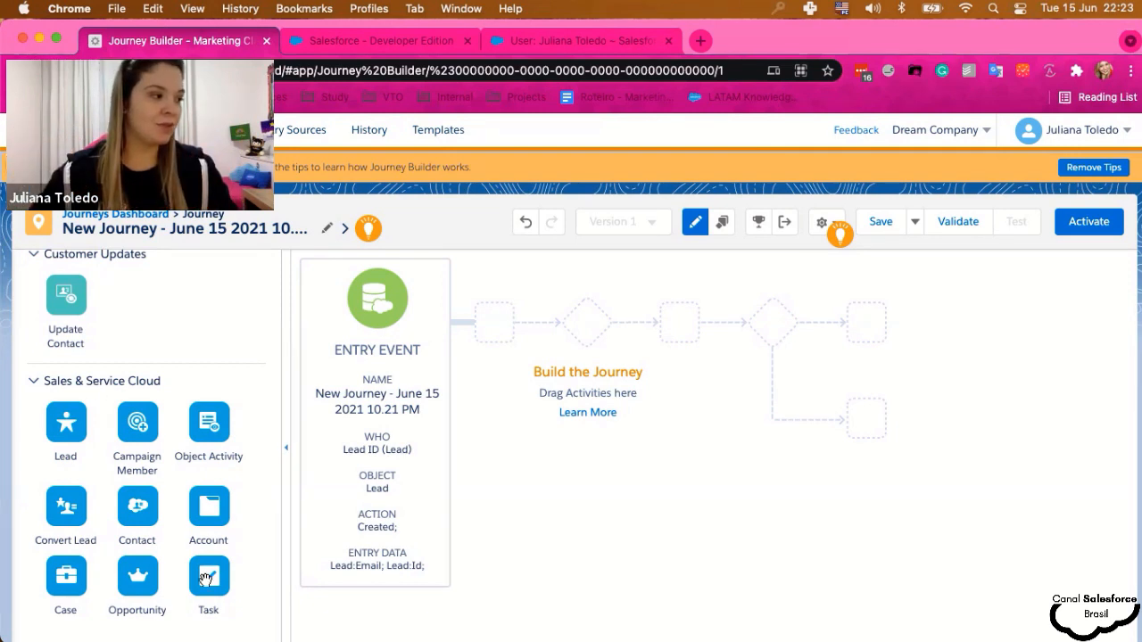
- Add a Task activity to the journey path set to Create New and advance to Map Fields
drag(205, 580, 477, 332)
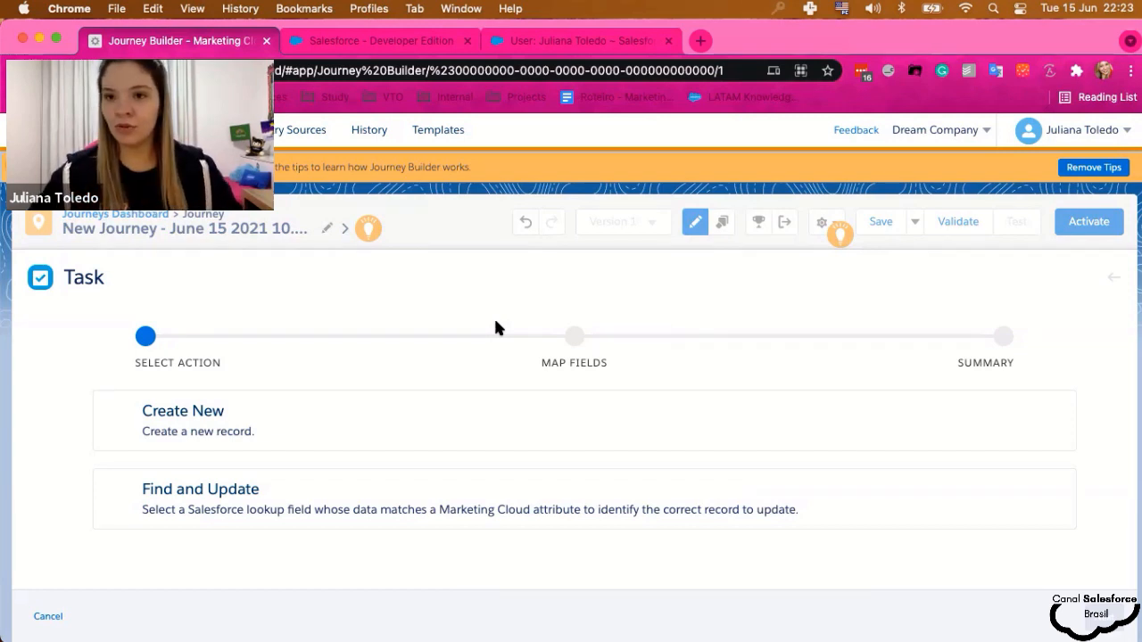
click(351, 430)
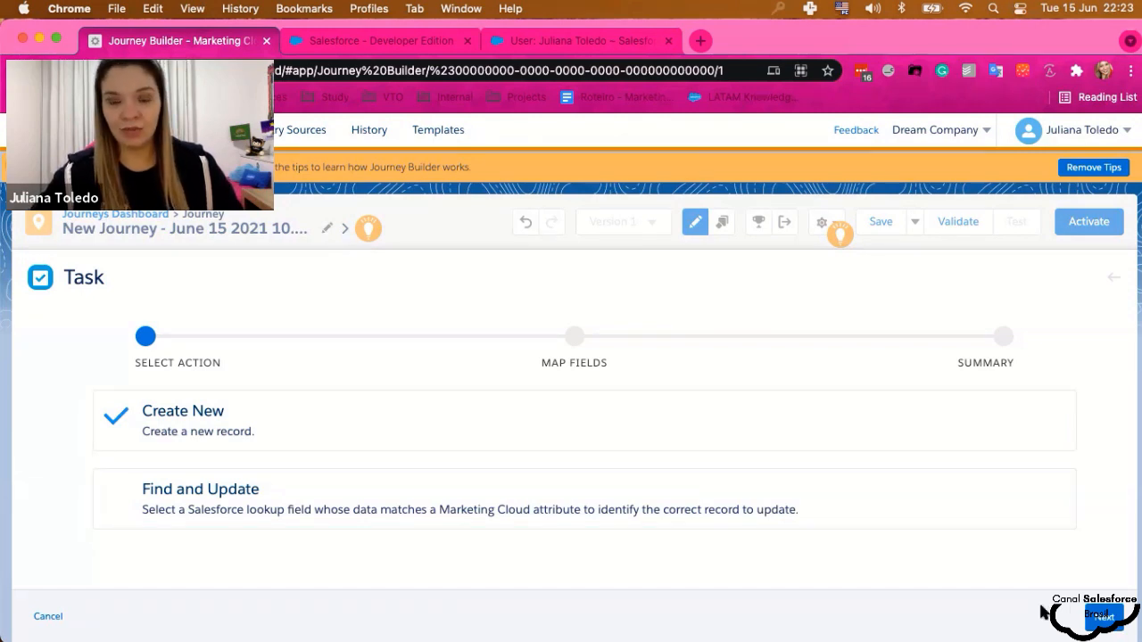
click(1103, 616)
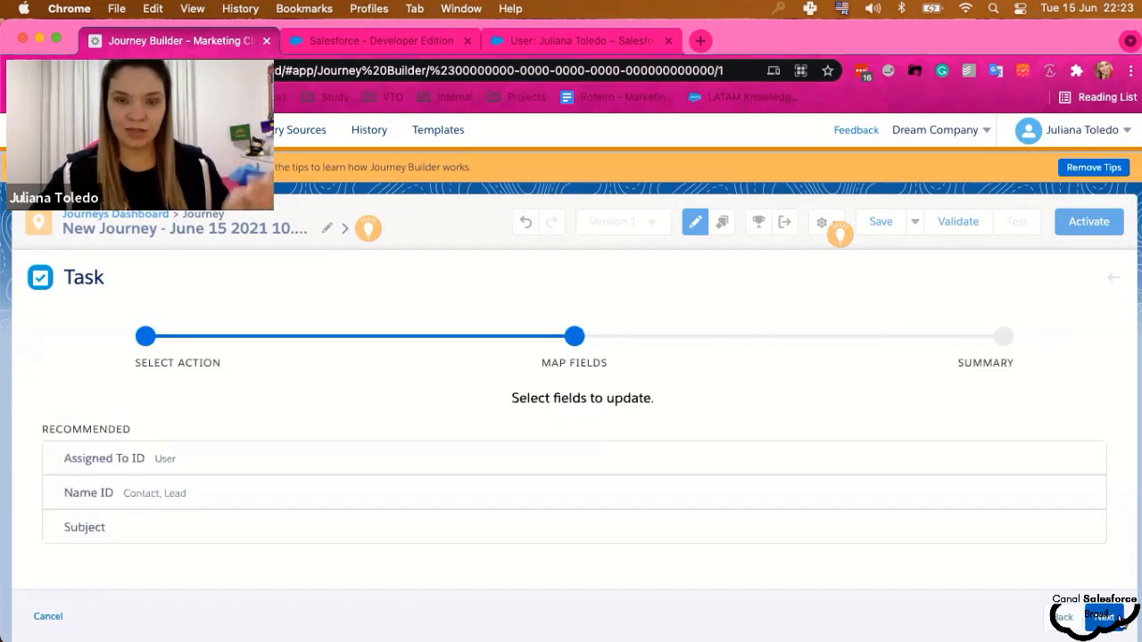
- Map the Task's Subject field to the fixed value 'Teste MC Connect'
click(338, 530)
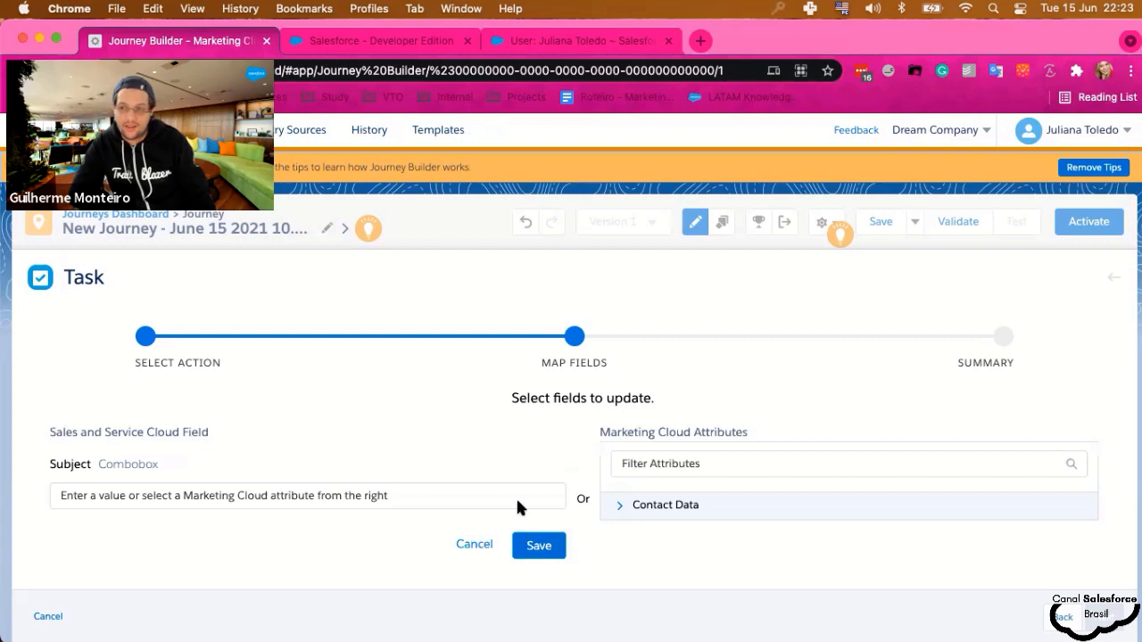
click(422, 500)
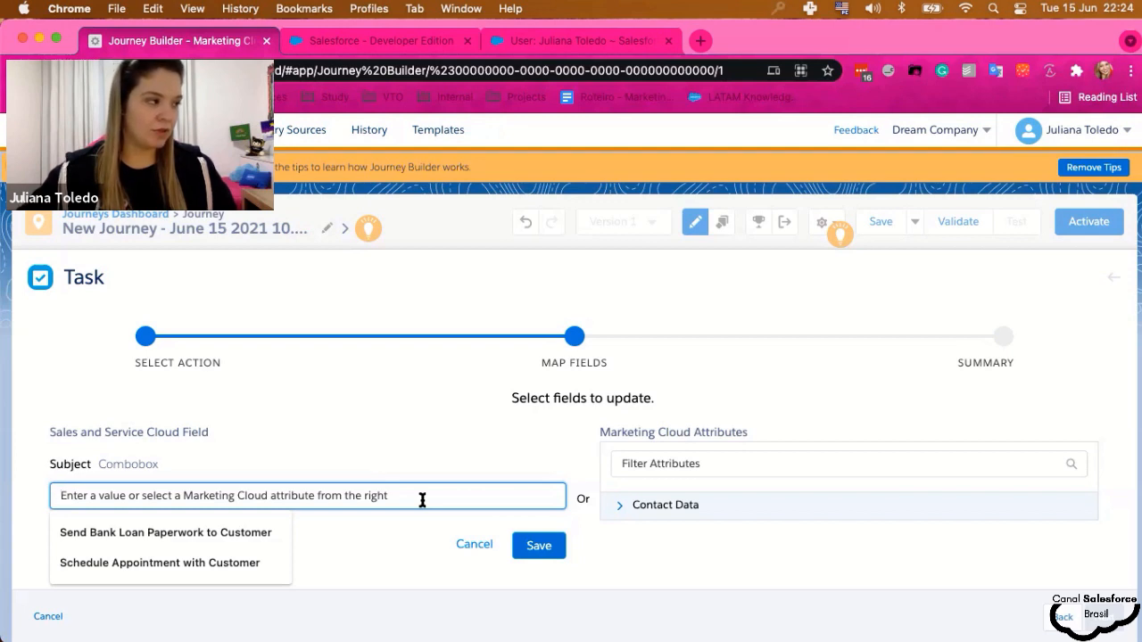
click(422, 500)
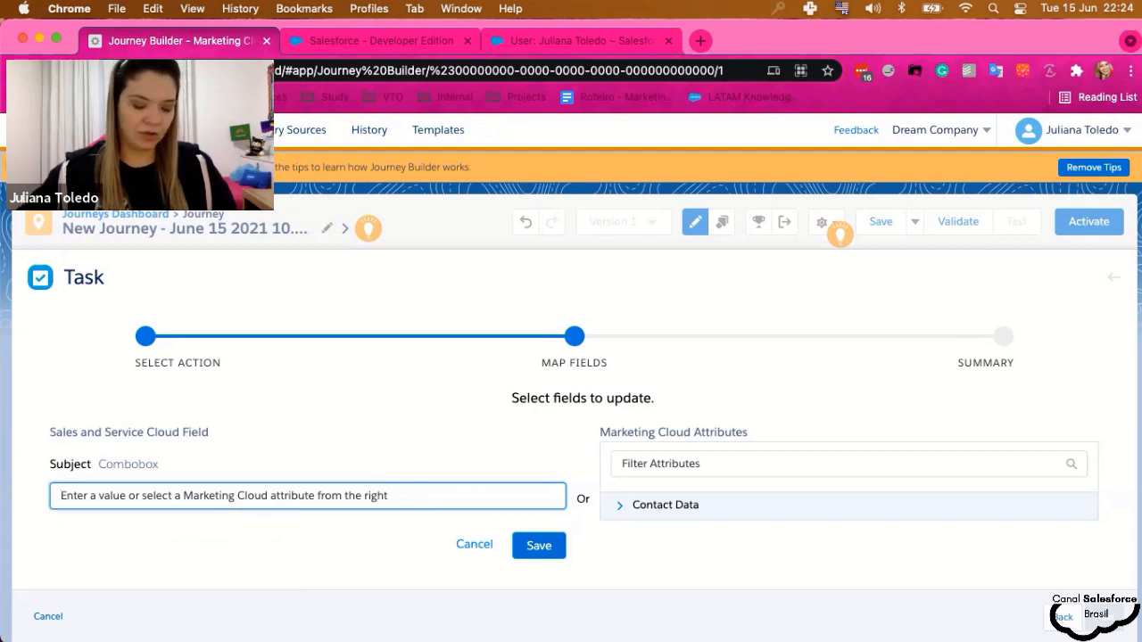
text(Teste MC CO)
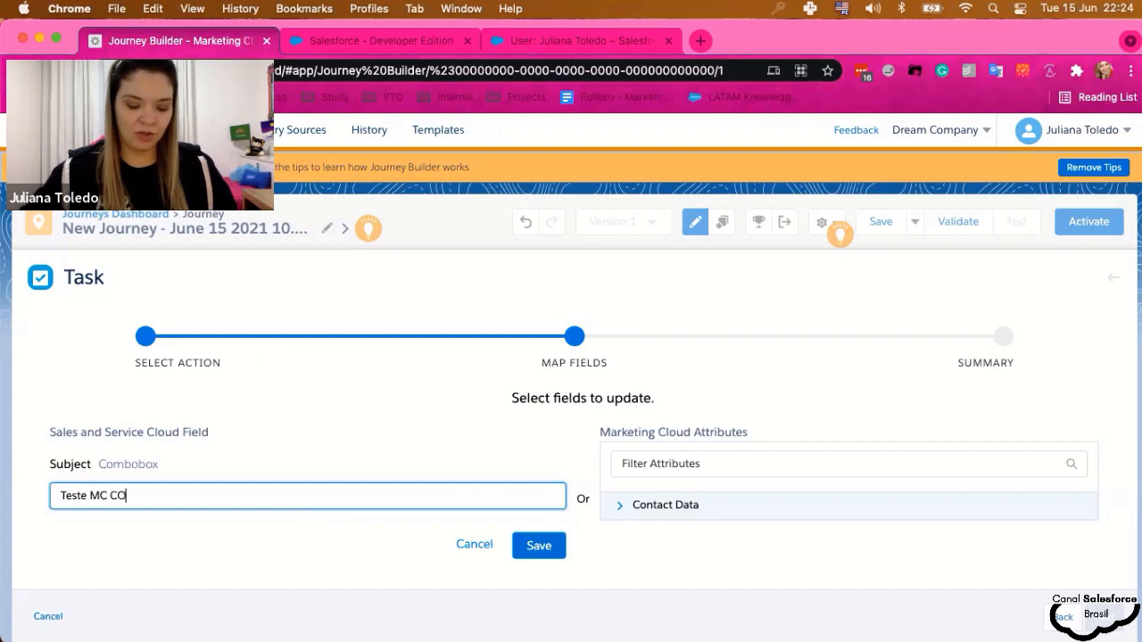
text(nnect)
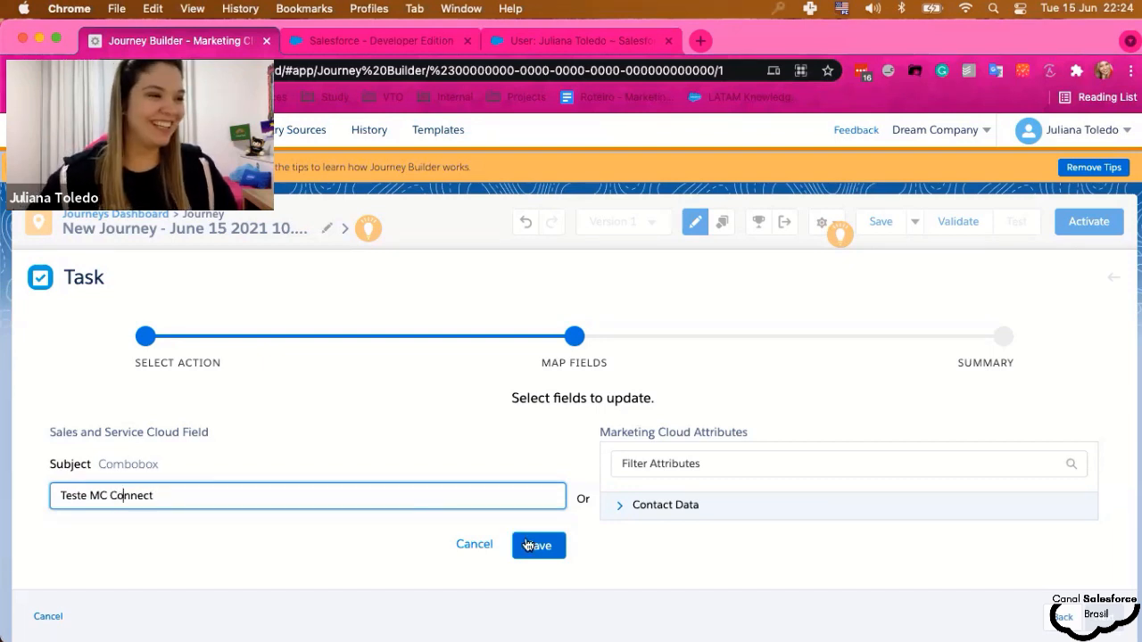
click(541, 545)
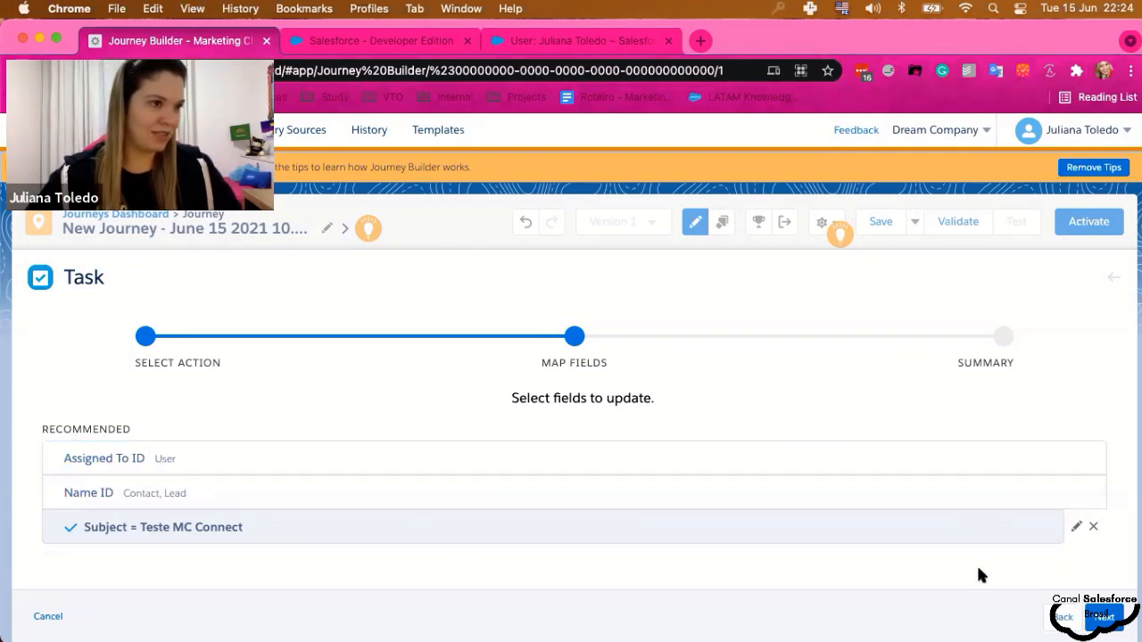
- Review the optional Task fields and advance to the Create Task Activity summary
scroll(979, 575, down, 1)
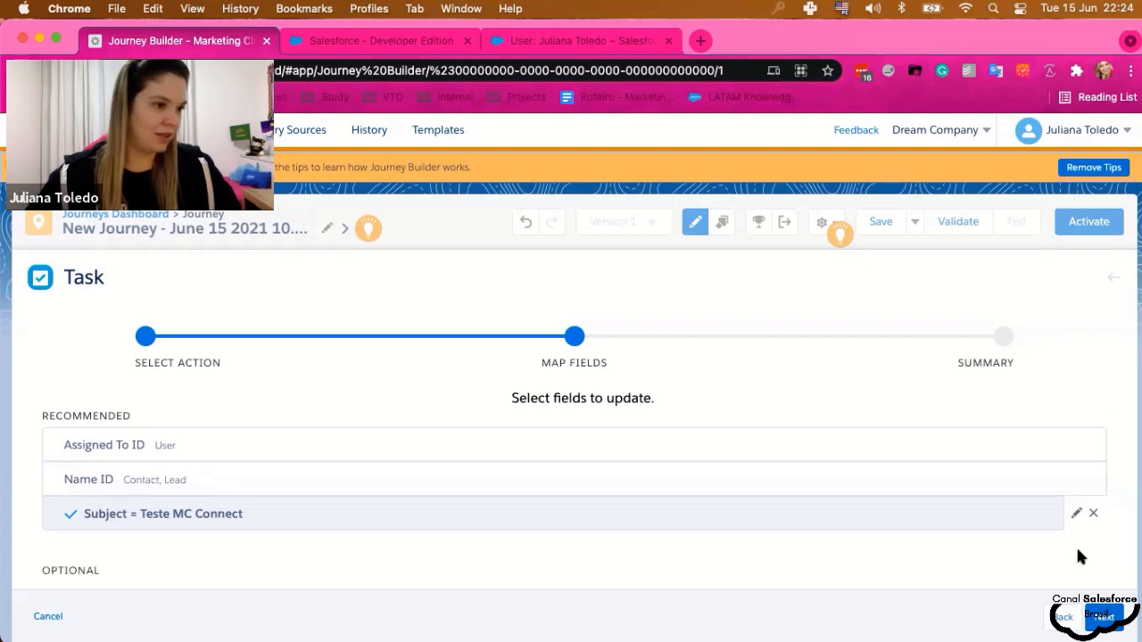
scroll(1077, 557, down, 5)
scroll(1079, 558, up, 3)
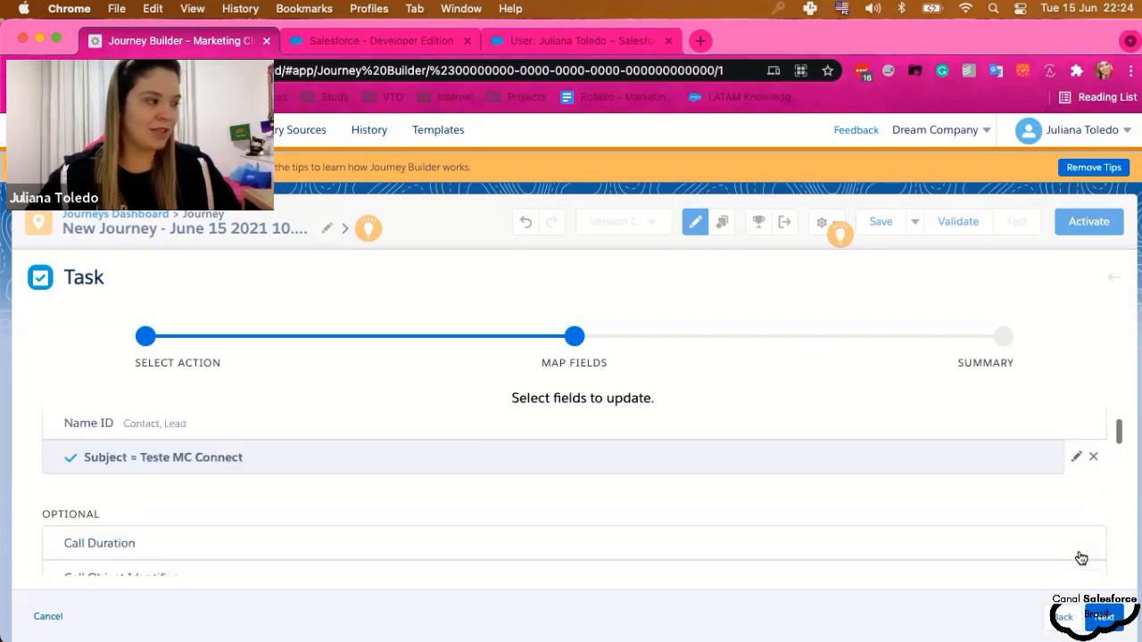
scroll(1077, 552, up, 2)
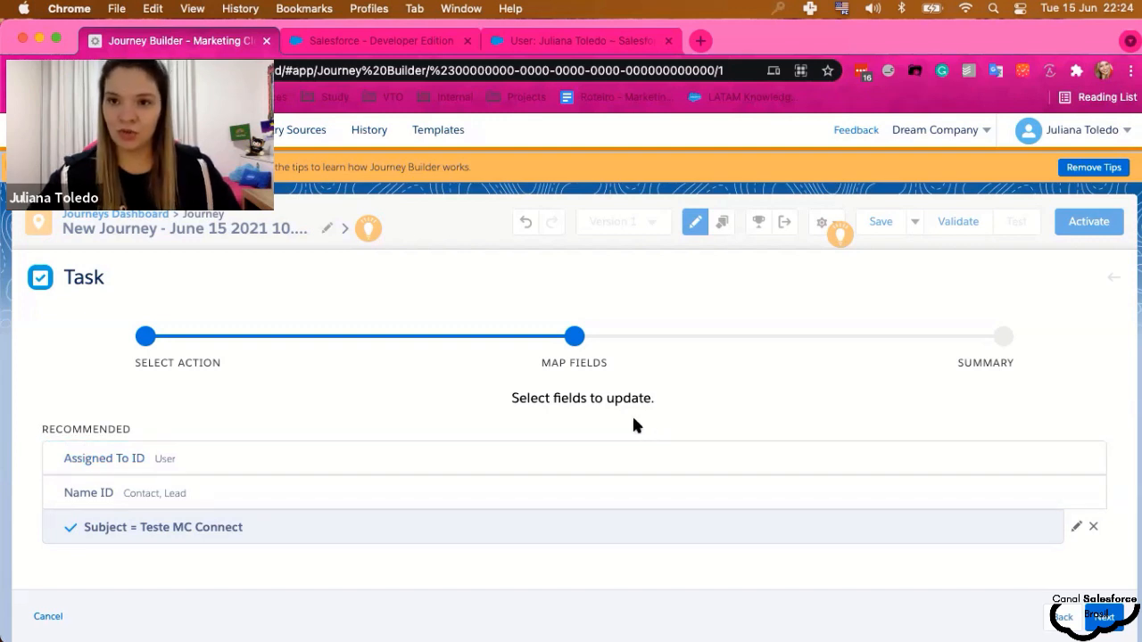
scroll(633, 418, down, 3)
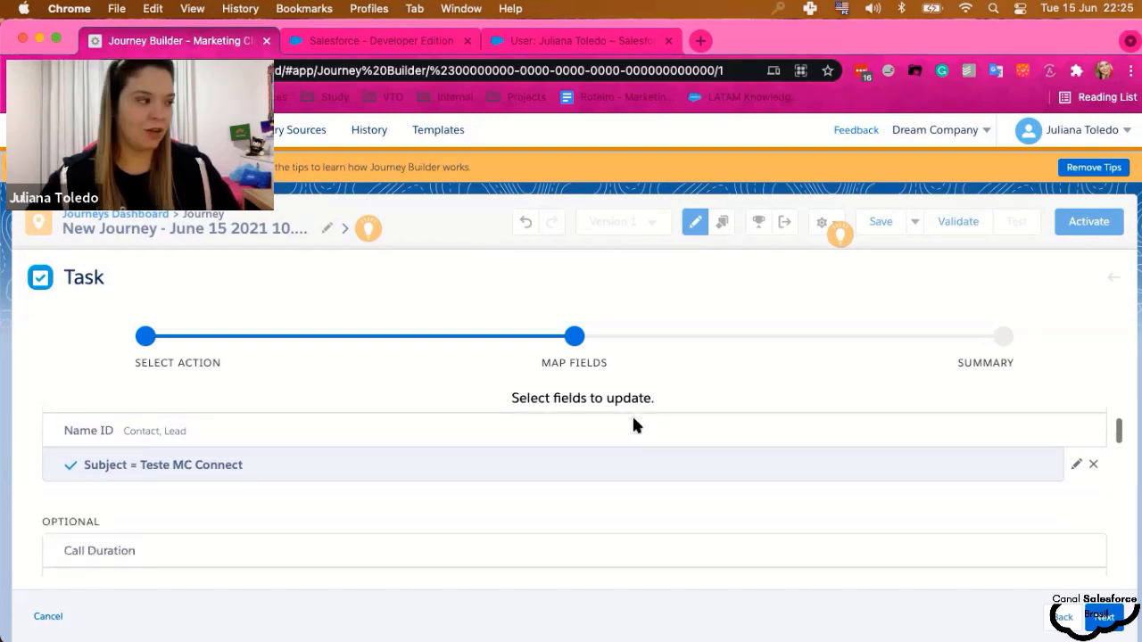
scroll(606, 446, down, 5)
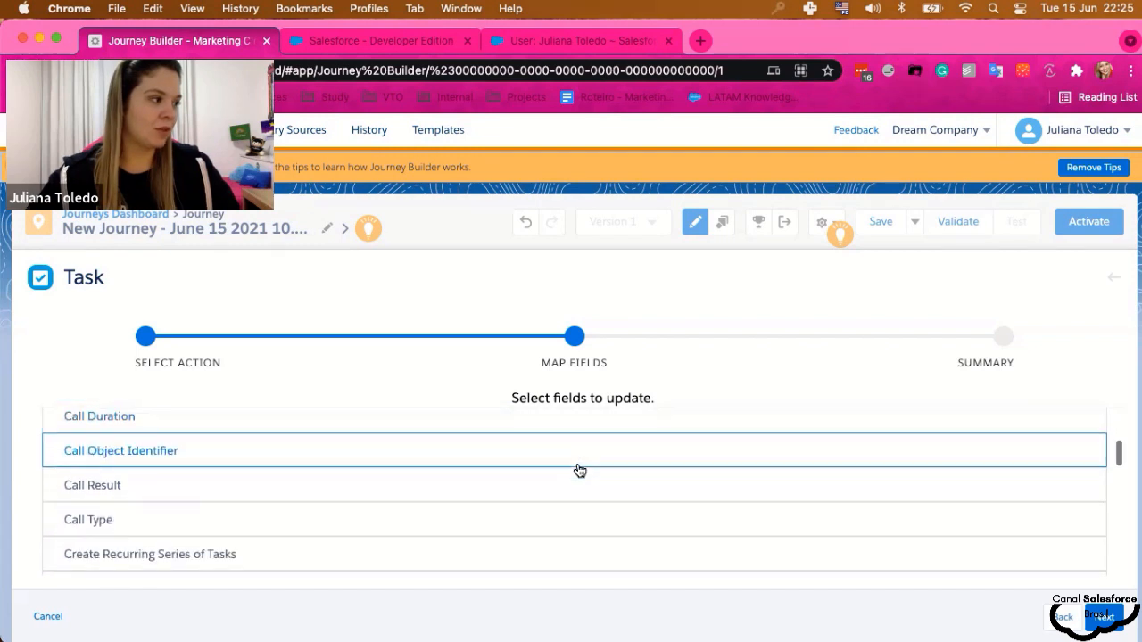
scroll(580, 470, down, 5)
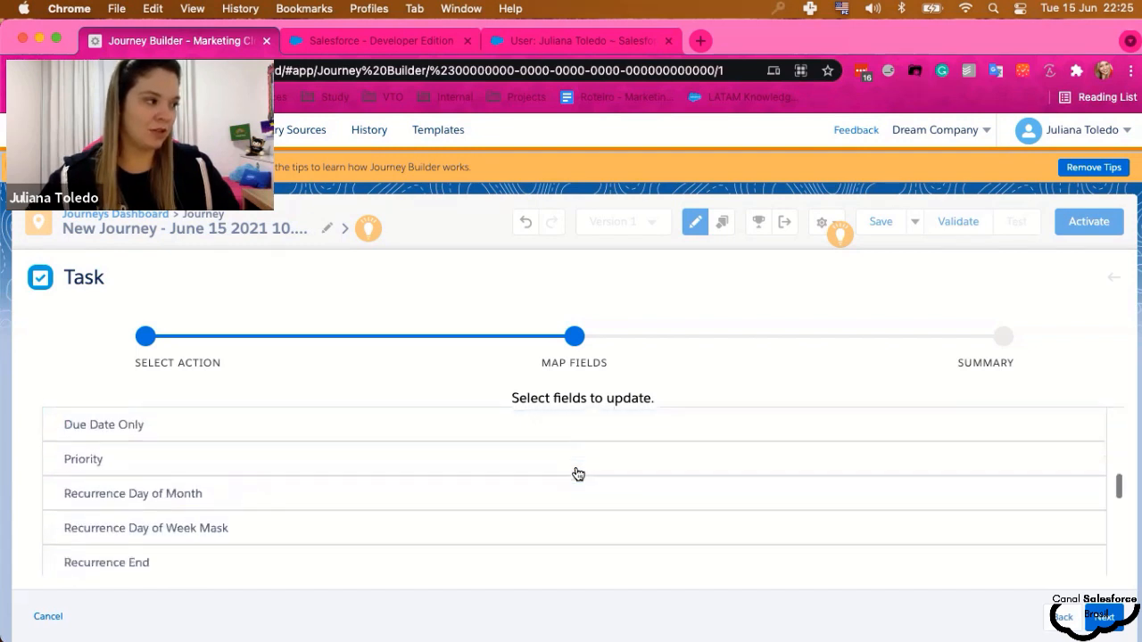
scroll(578, 473, down, 6)
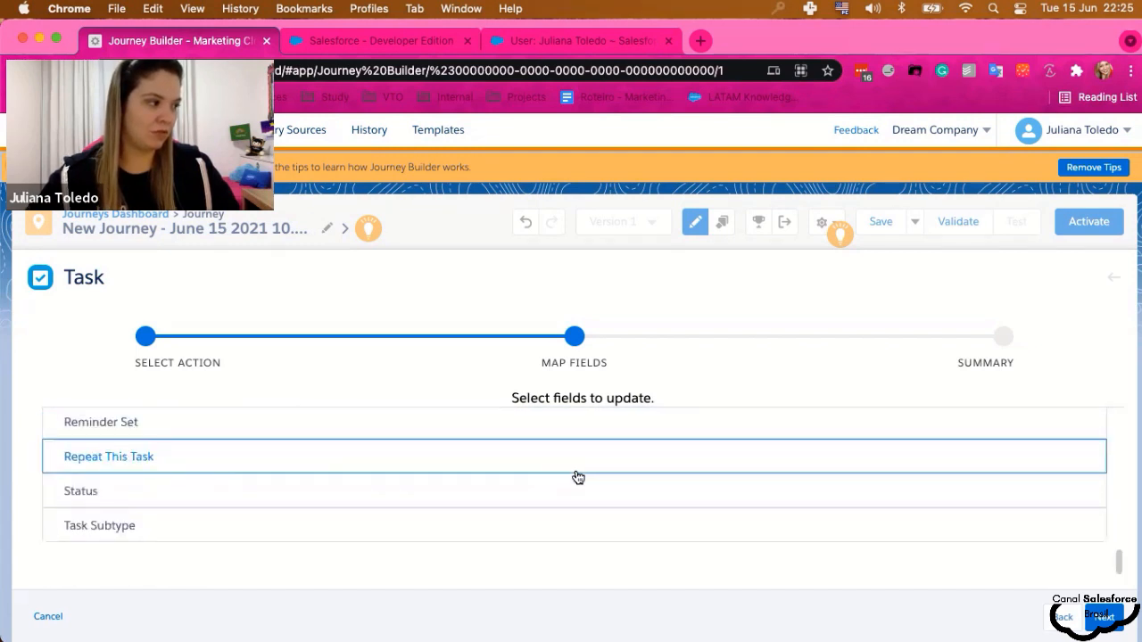
click(1104, 615)
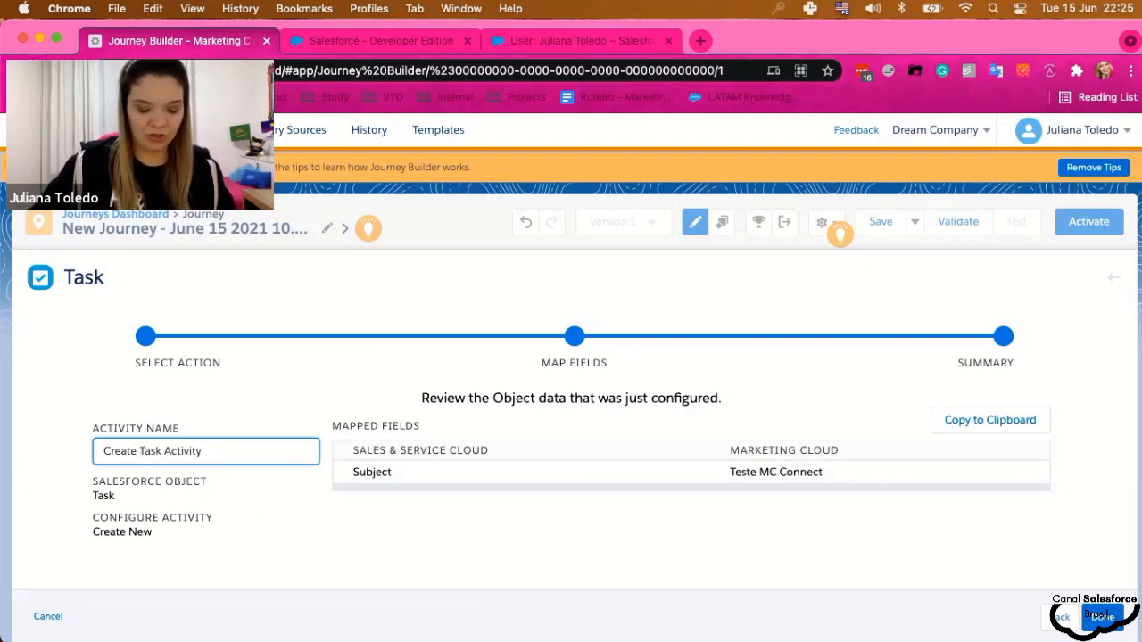
- Rename the Task activity to 'Criar Tarefa' and finish configuring it
key(super+a)
text(Criar)
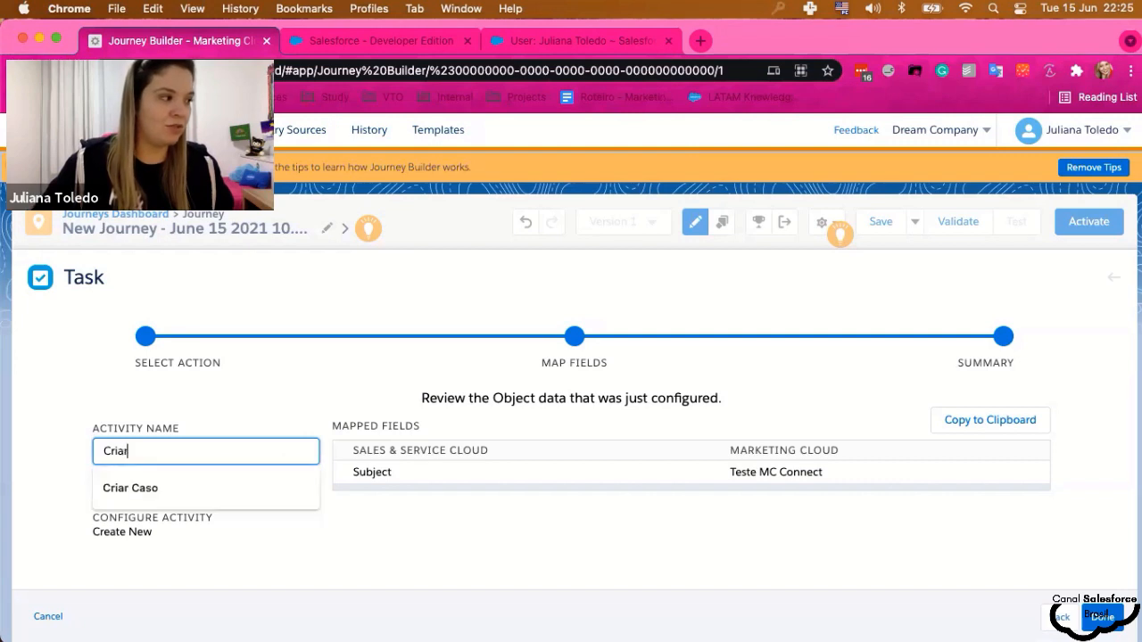
text( Tarefa)
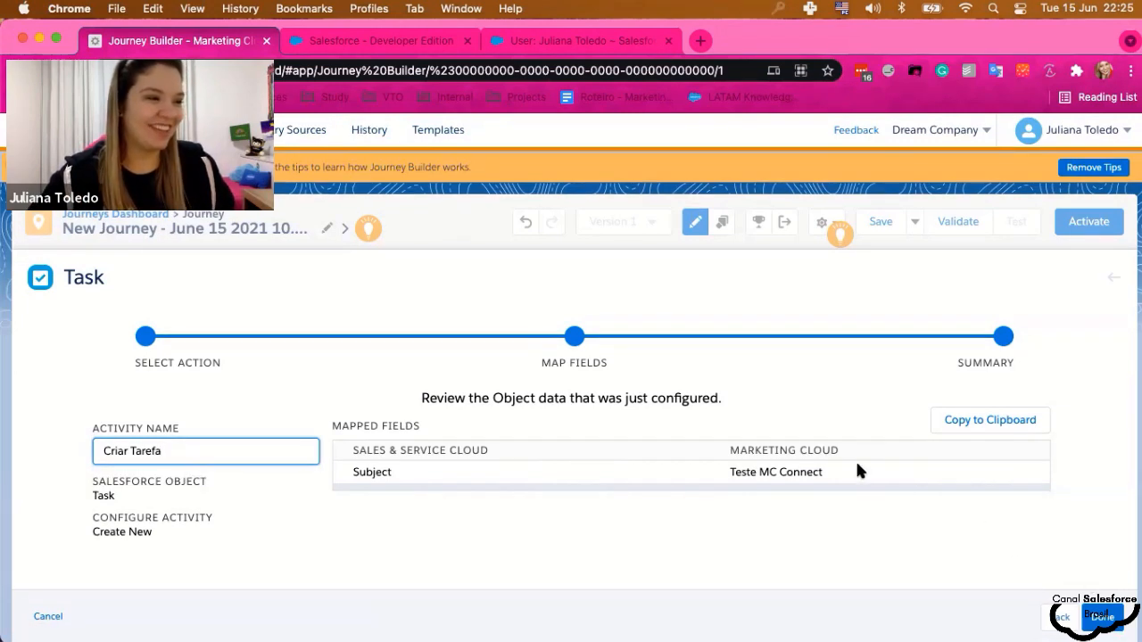
click(1109, 619)
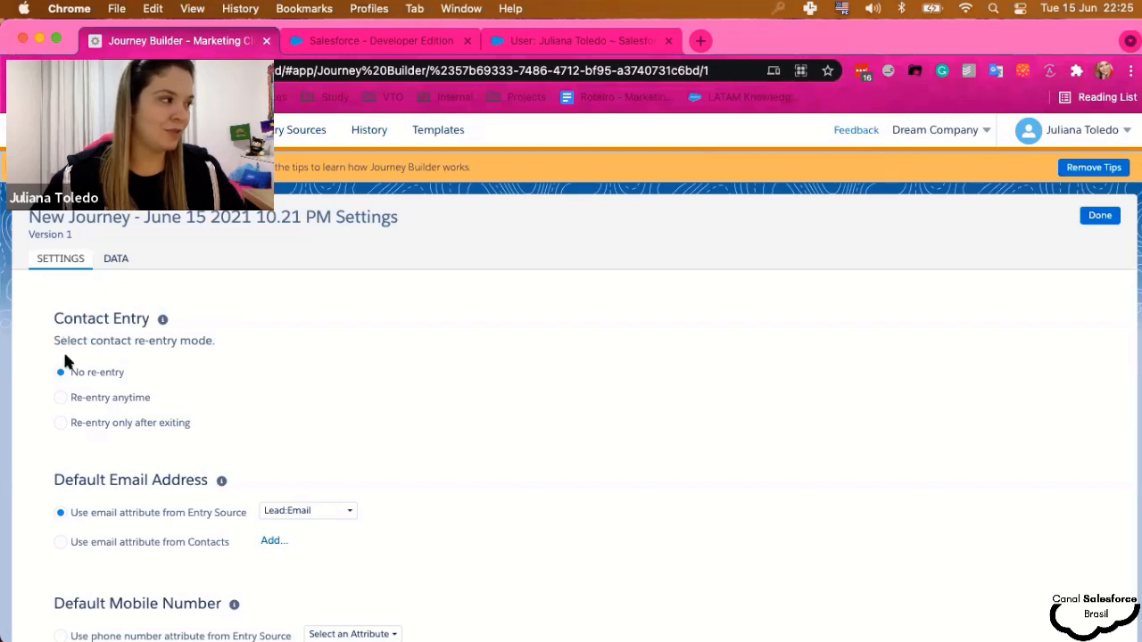
scroll(116, 392, down, 3)
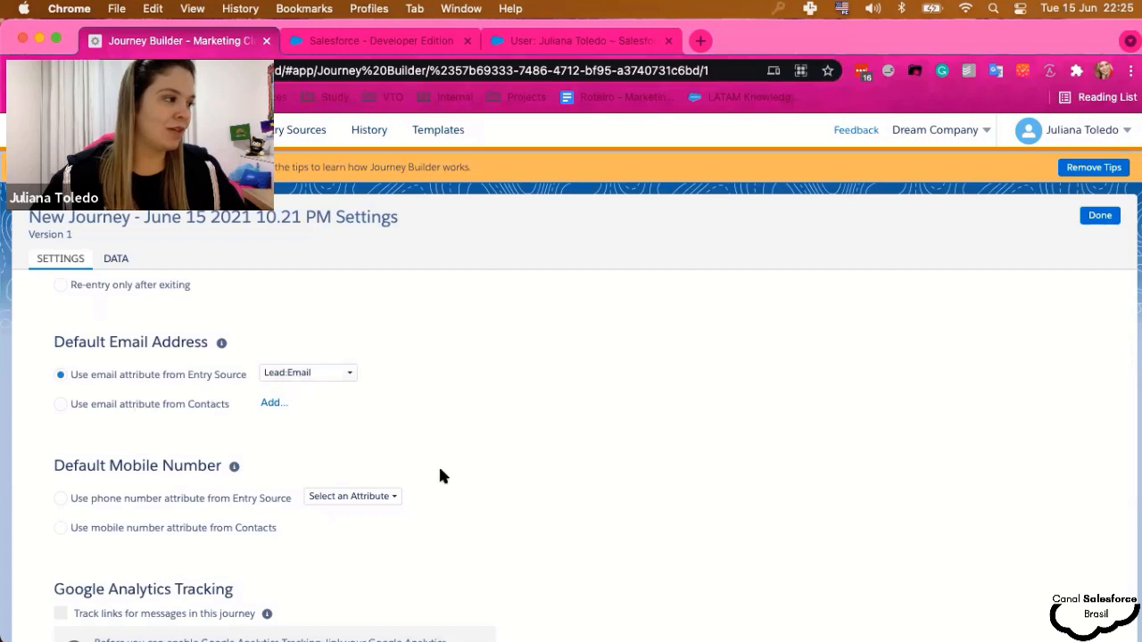
scroll(438, 465, down, 2)
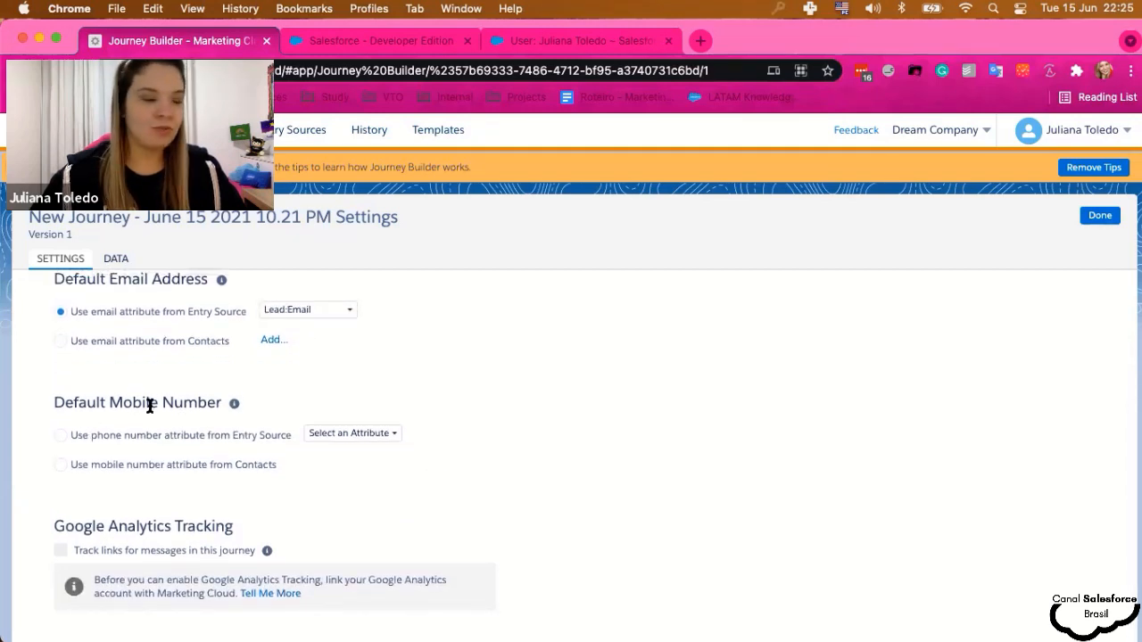
scroll(248, 496, down, 1)
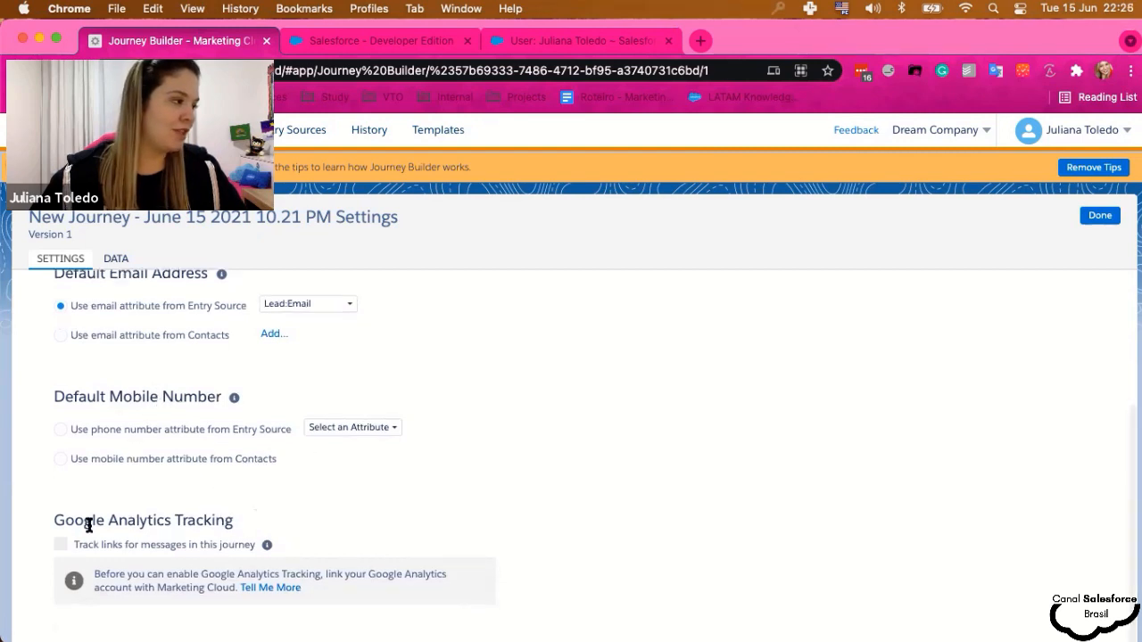
- Close the journey Settings and validate the journey, confirming no errors are reported
click(1101, 220)
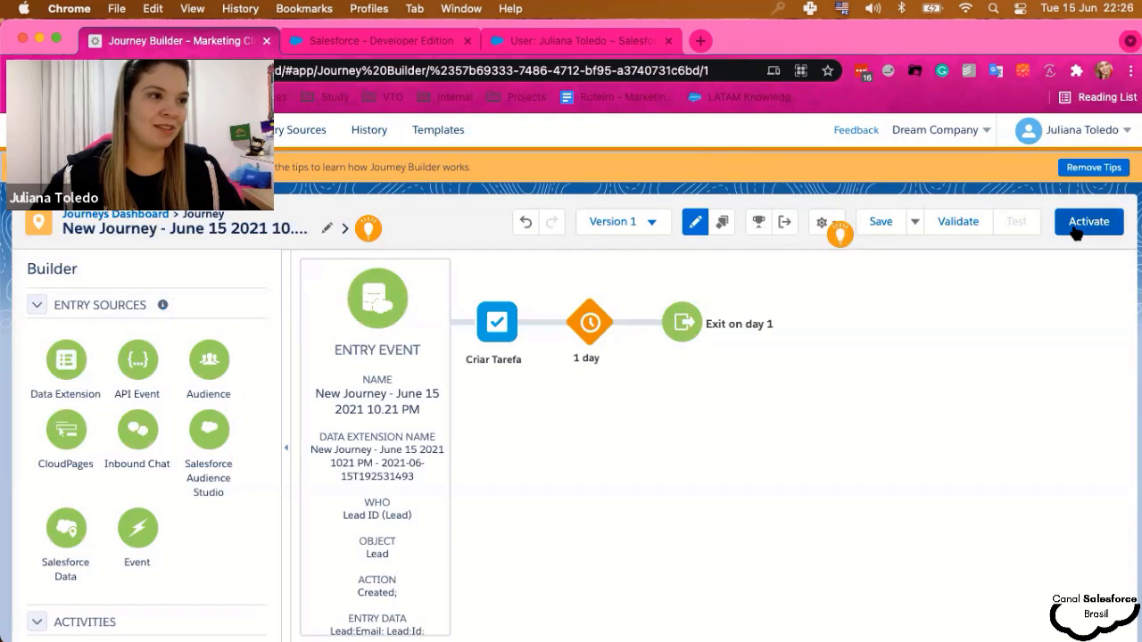
click(952, 230)
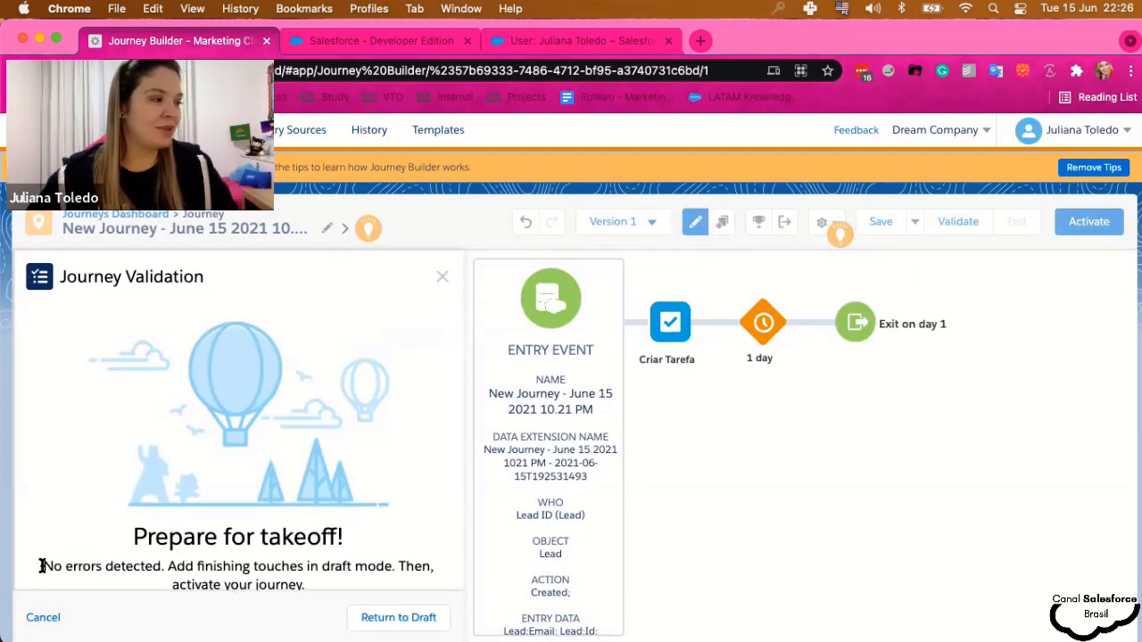
drag(42, 565, 331, 587)
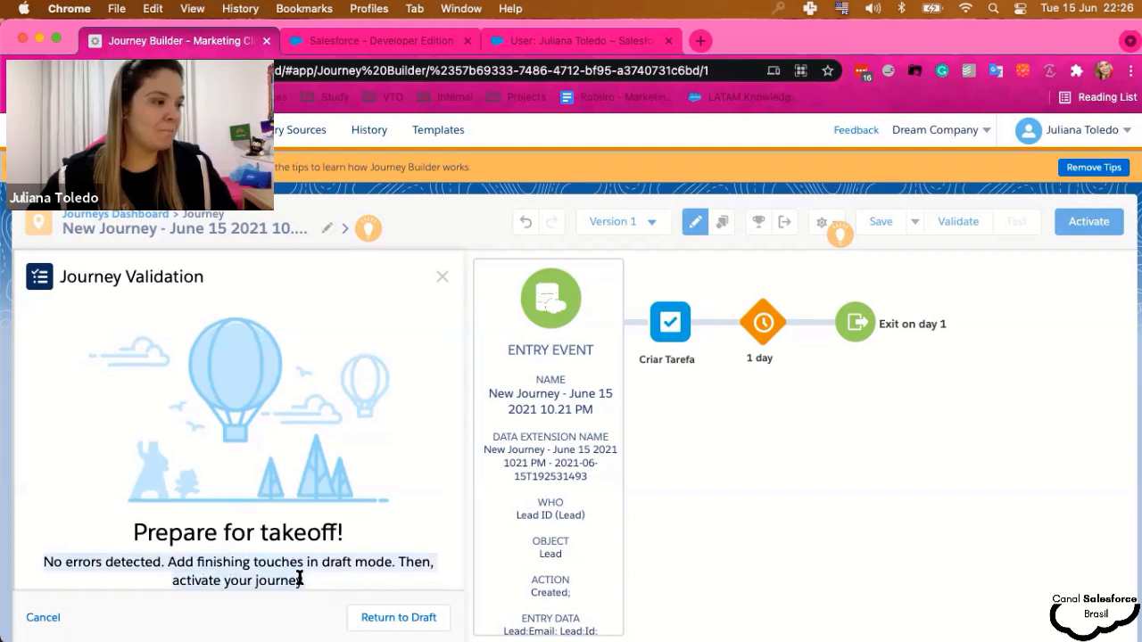
click(300, 578)
click(442, 276)
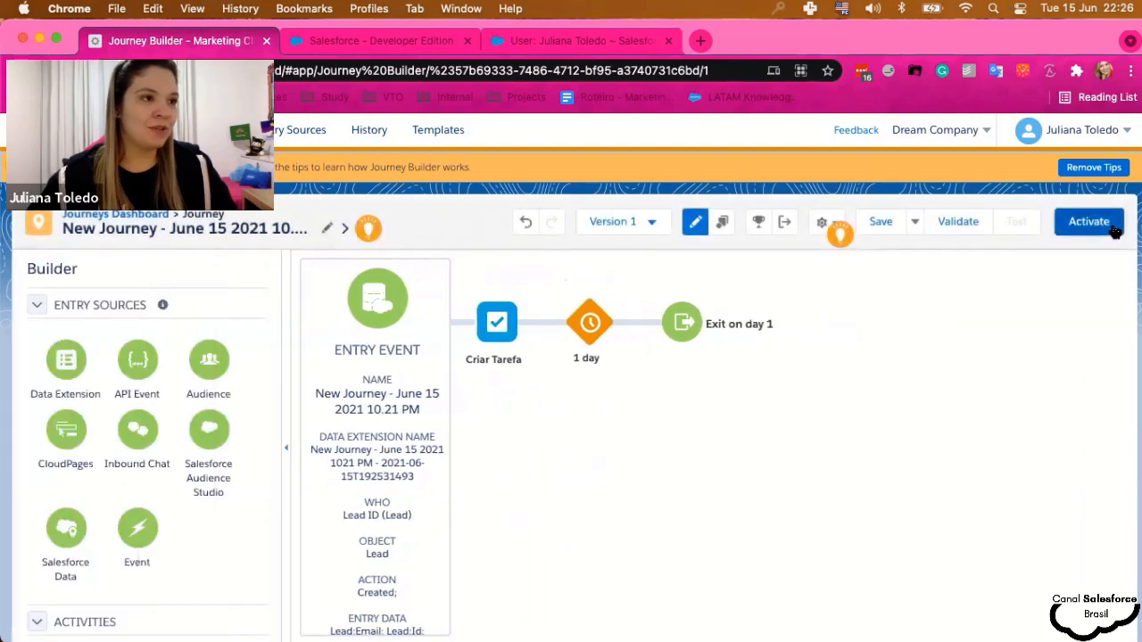
- Activate the journey, confirming the activation and dismissing the success message
click(1090, 223)
click(790, 357)
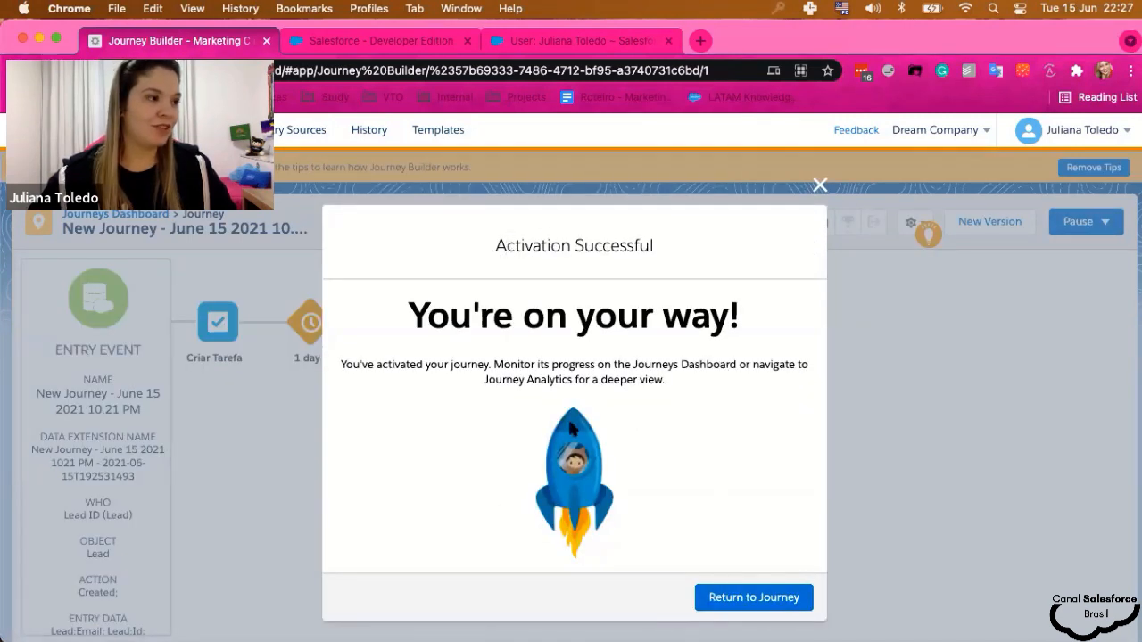
click(819, 185)
- Go to the Salesforce org's Leads home and start a new lead
click(428, 50)
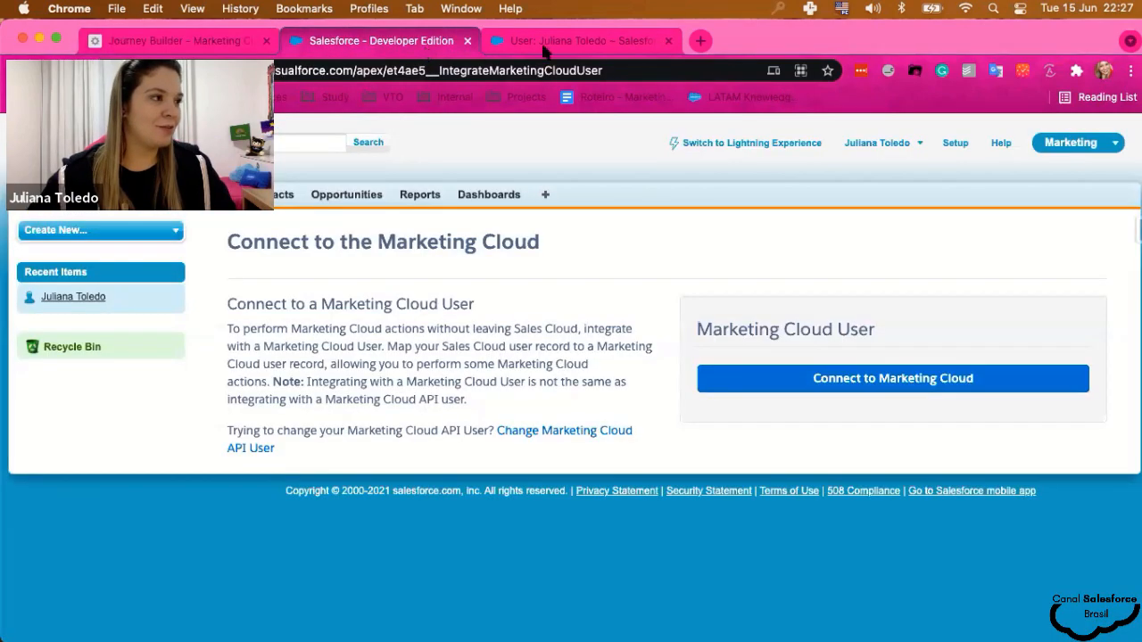
click(40, 193)
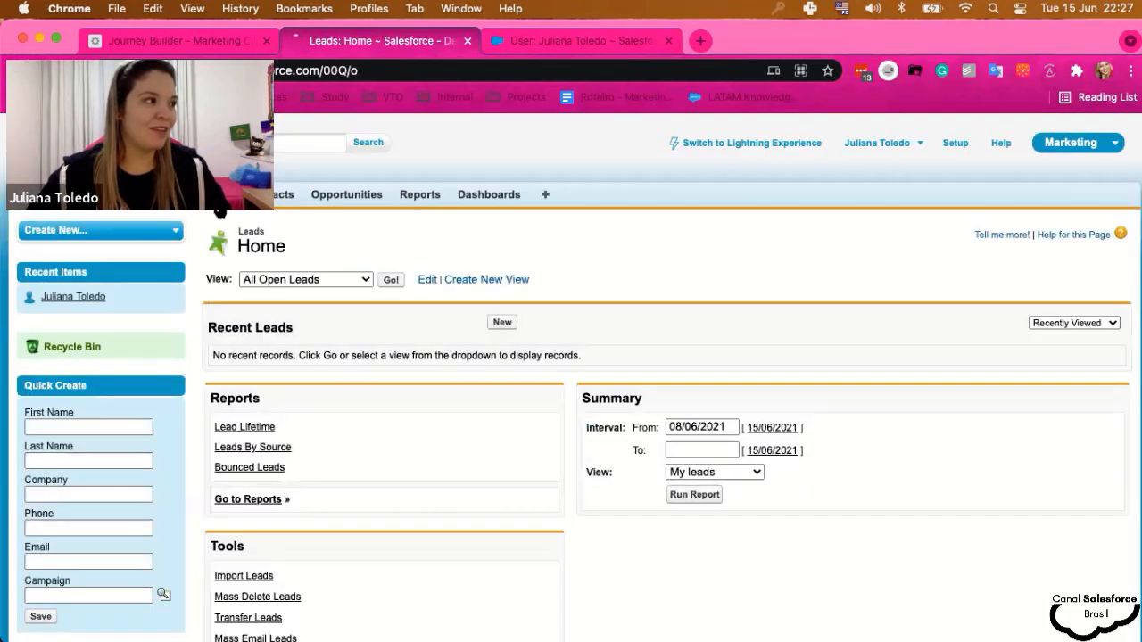
click(502, 324)
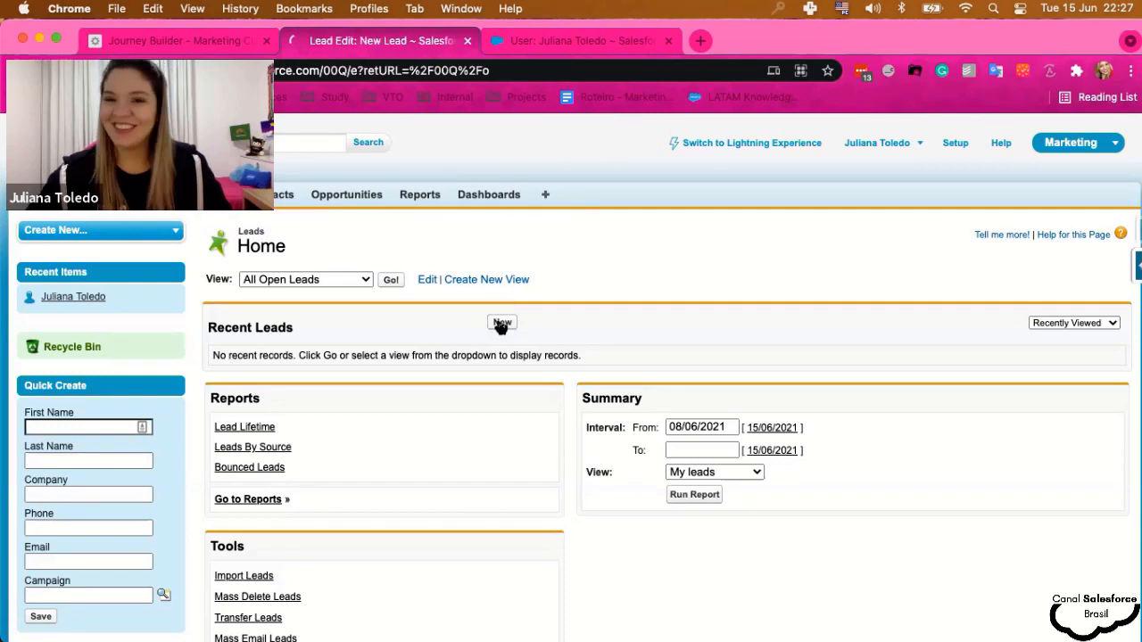
scroll(546, 357, down, 1)
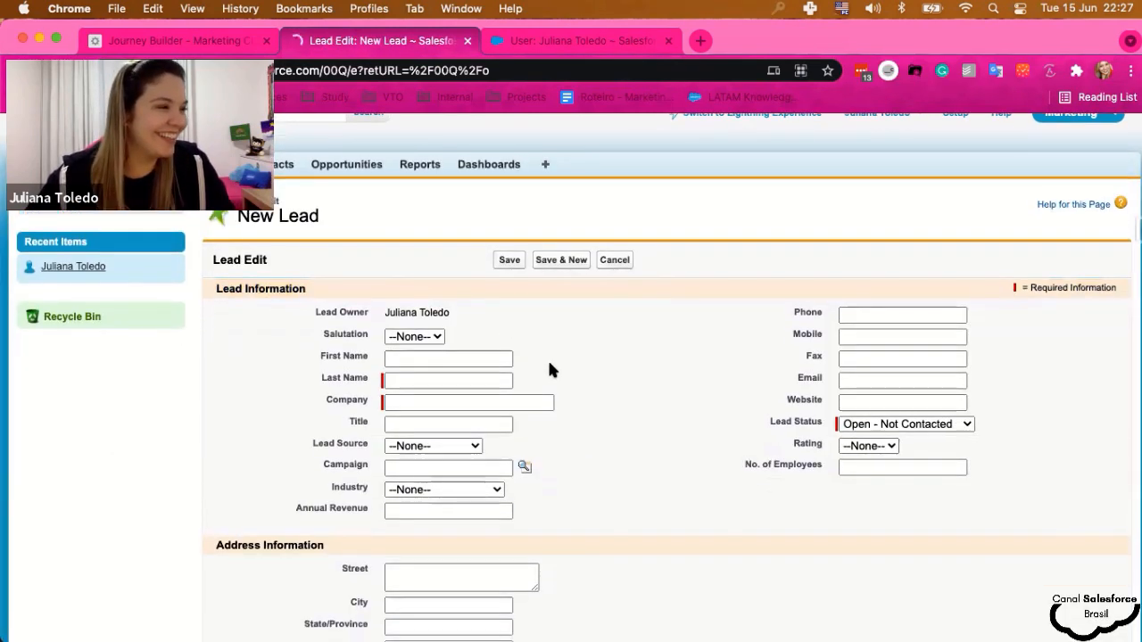
- Enter the lead's first and last name with company Salesforce, keep the autofilled email and city, and save
click(431, 364)
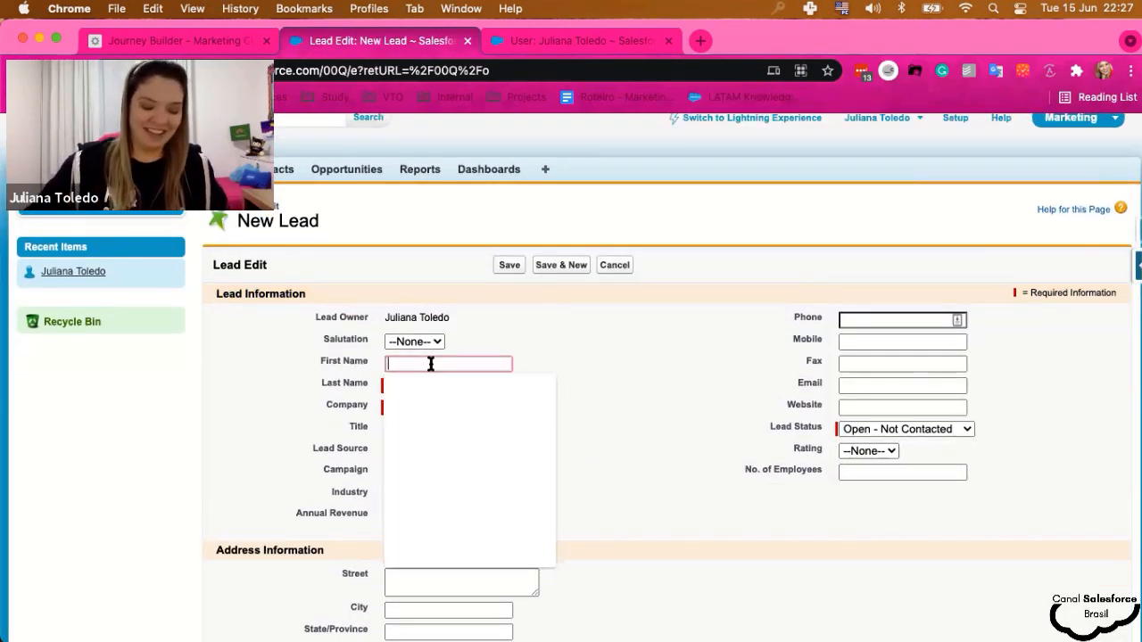
key(Tab)
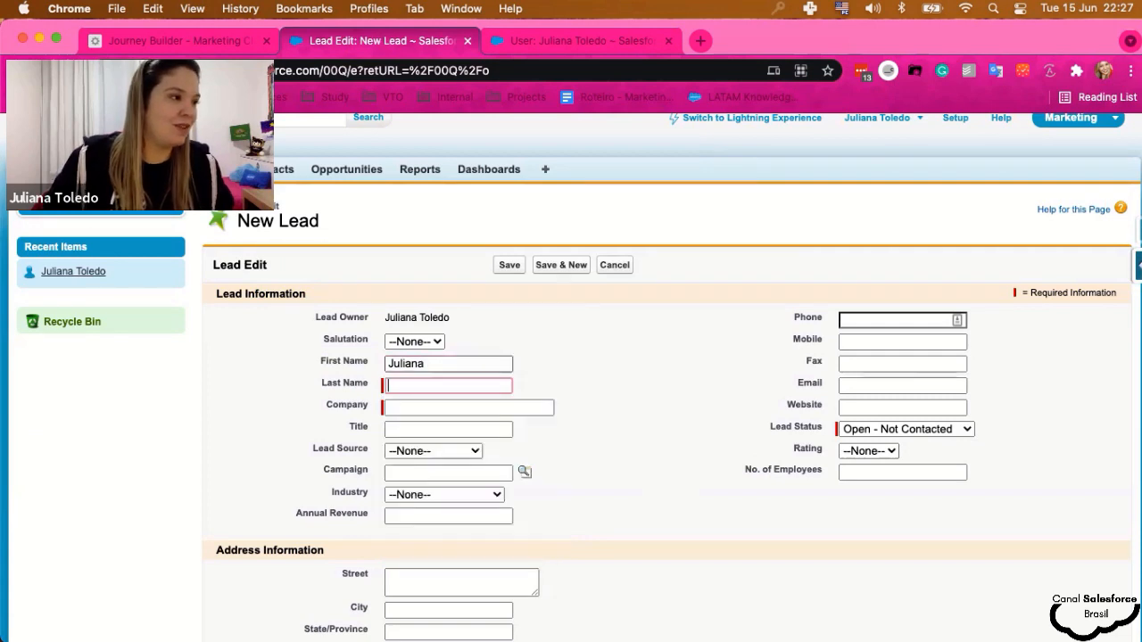
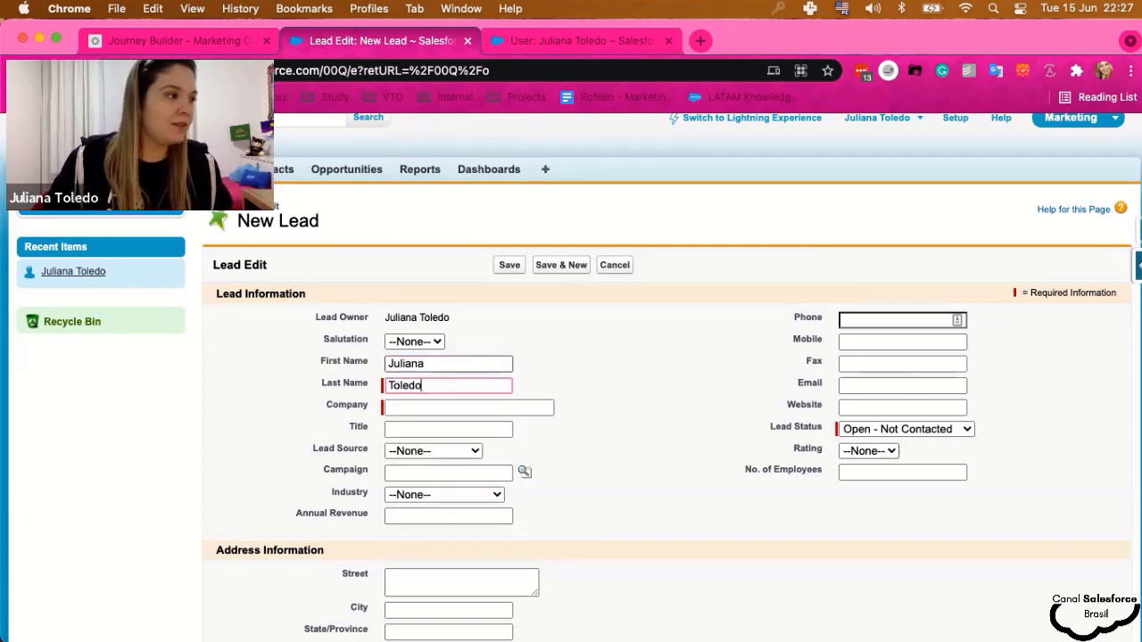
key(Tab)
text(Salesf)
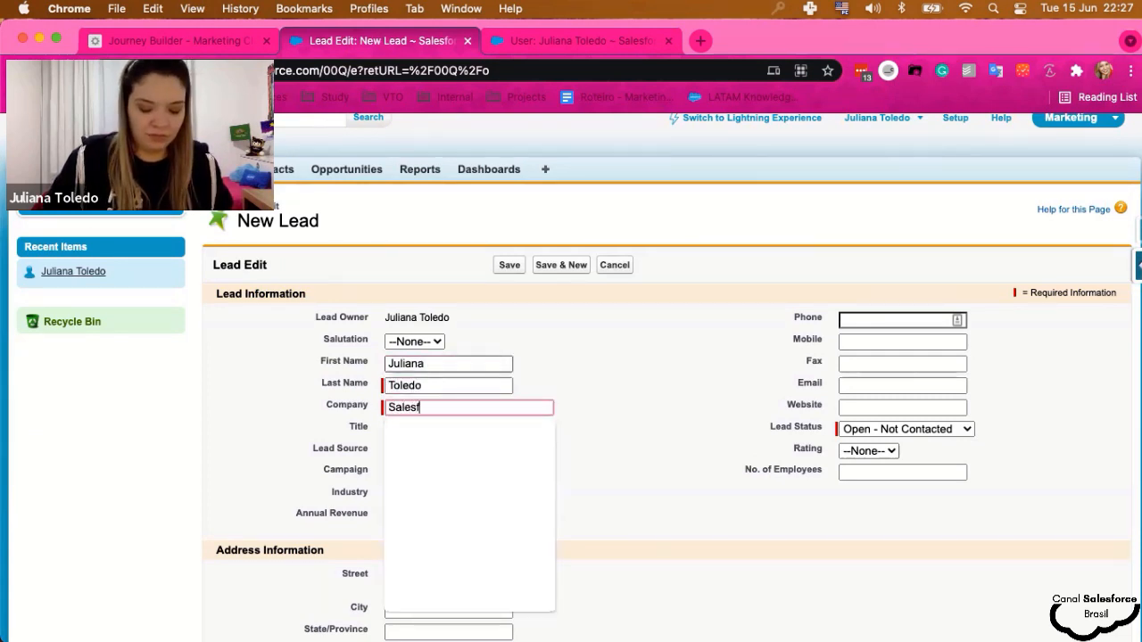
text(orce)
key(Down)
key(Return)
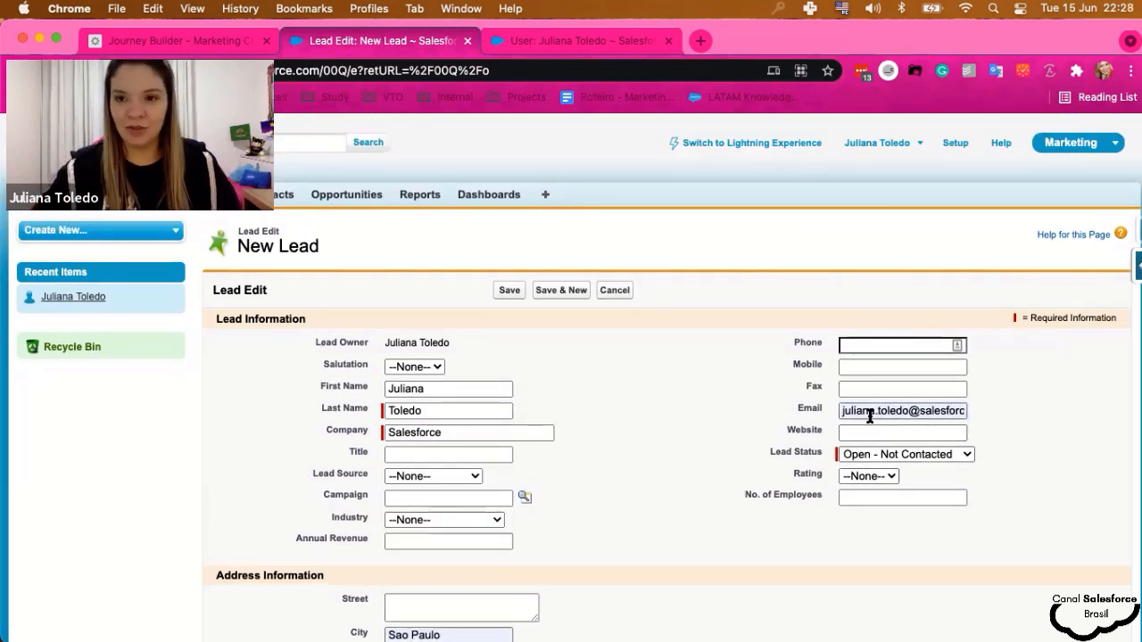
click(500, 291)
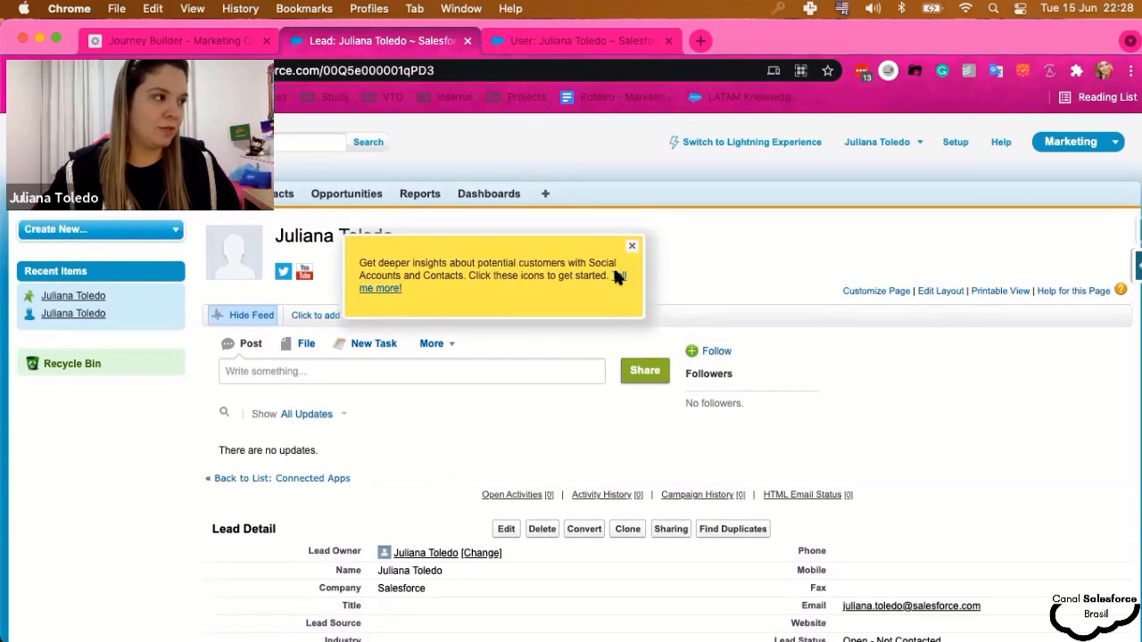
click(631, 250)
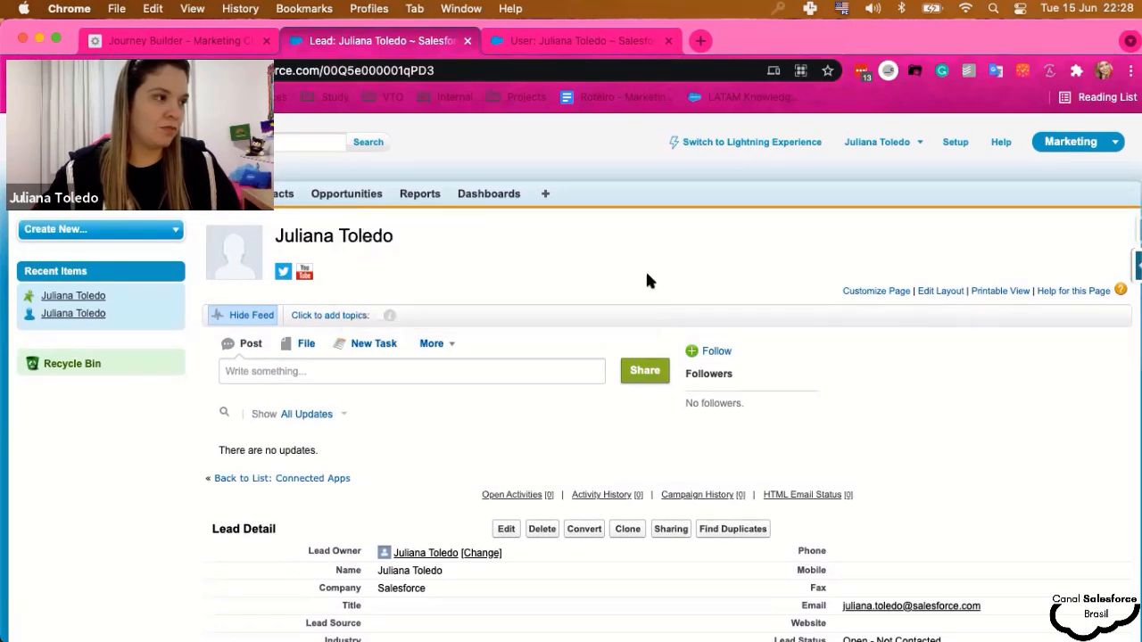
- Confirm the journey shows Running with 1 entry, then open Salesforce's recently viewed Leads list
click(169, 40)
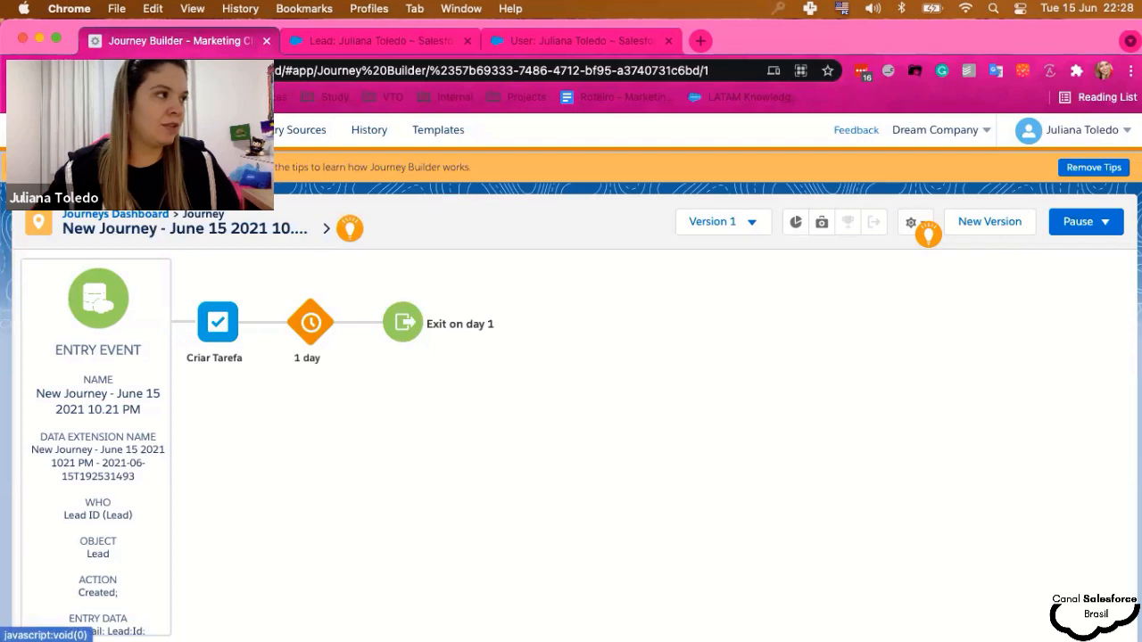
click(115, 214)
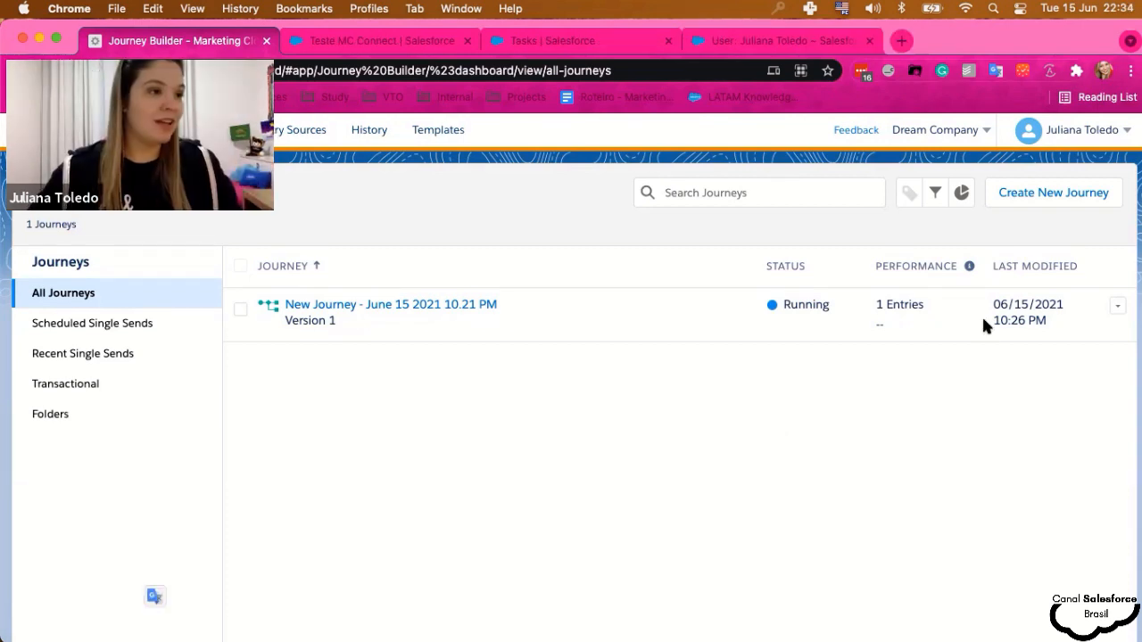
click(578, 41)
click(300, 171)
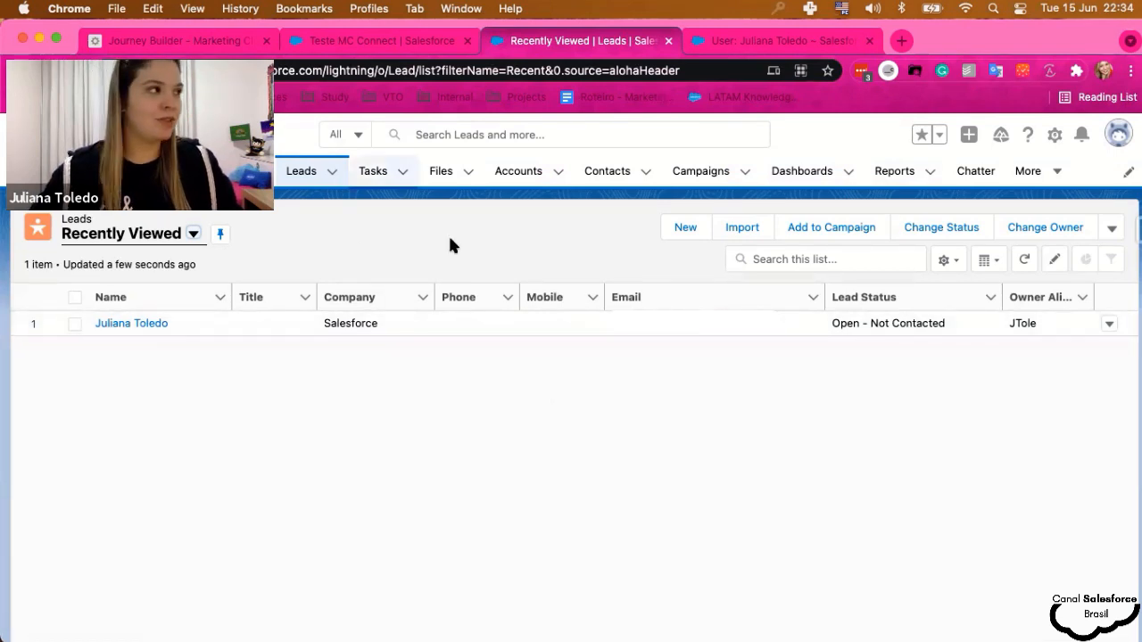
- Review the details of the Teste MC Connect task, then return to the Journey Builder dashboard
click(374, 51)
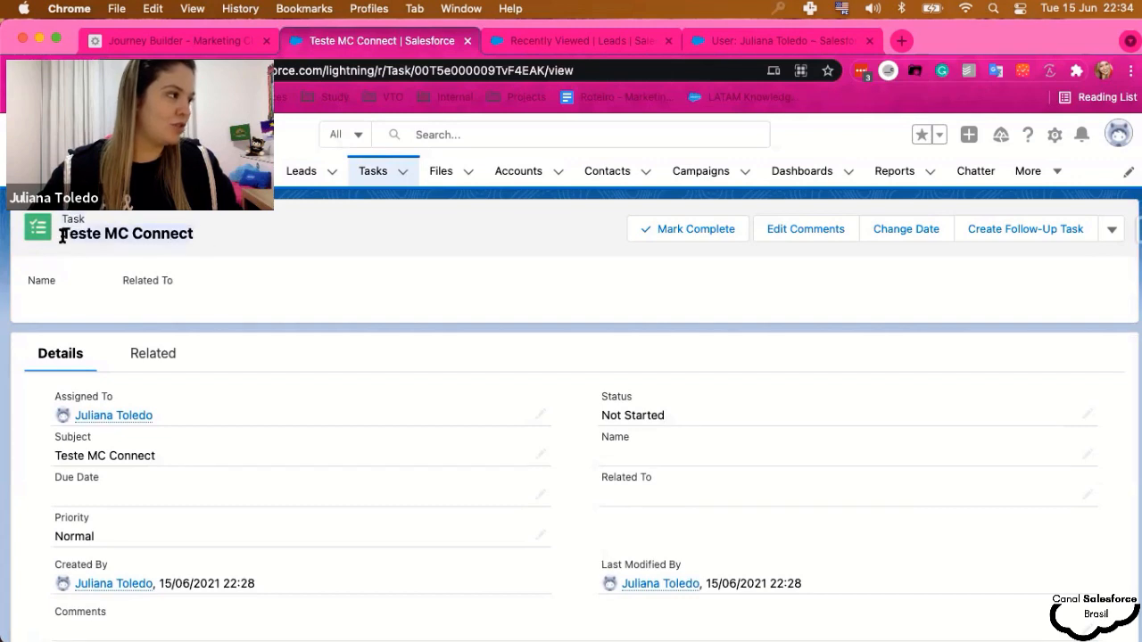
scroll(366, 406, down, 2)
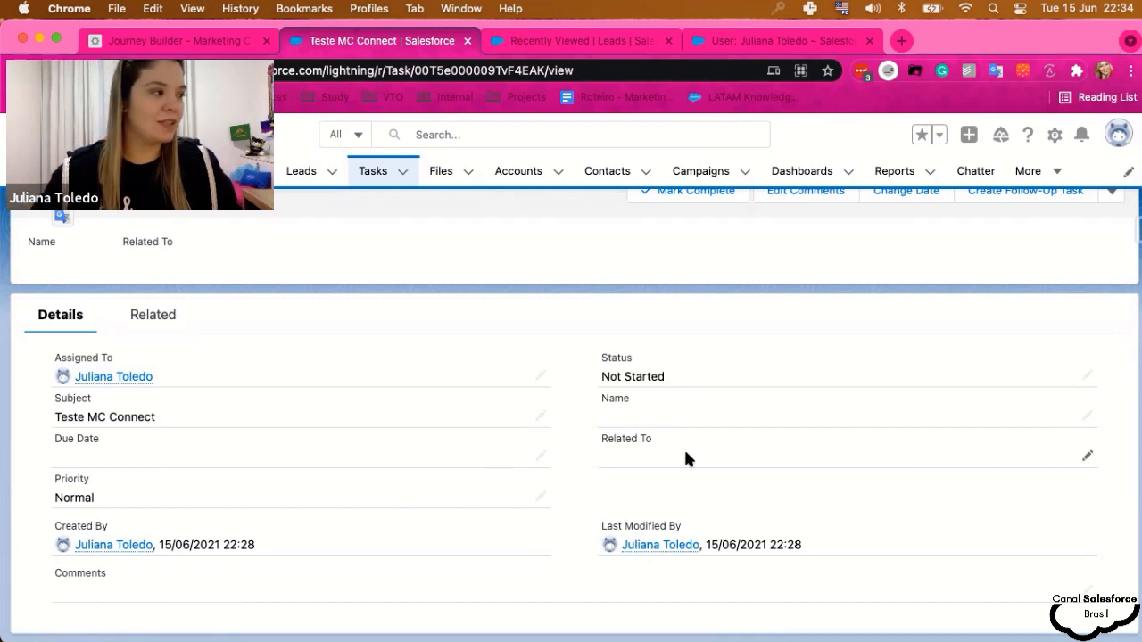
scroll(655, 512, up, 2)
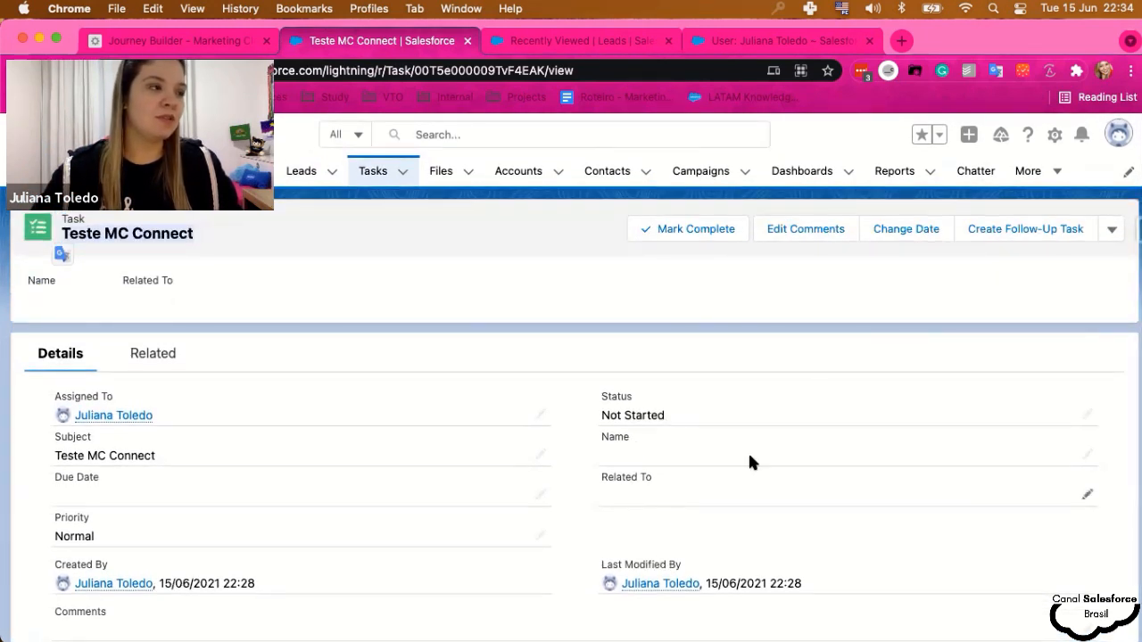
scroll(569, 406, down, 2)
scroll(569, 422, up, 2)
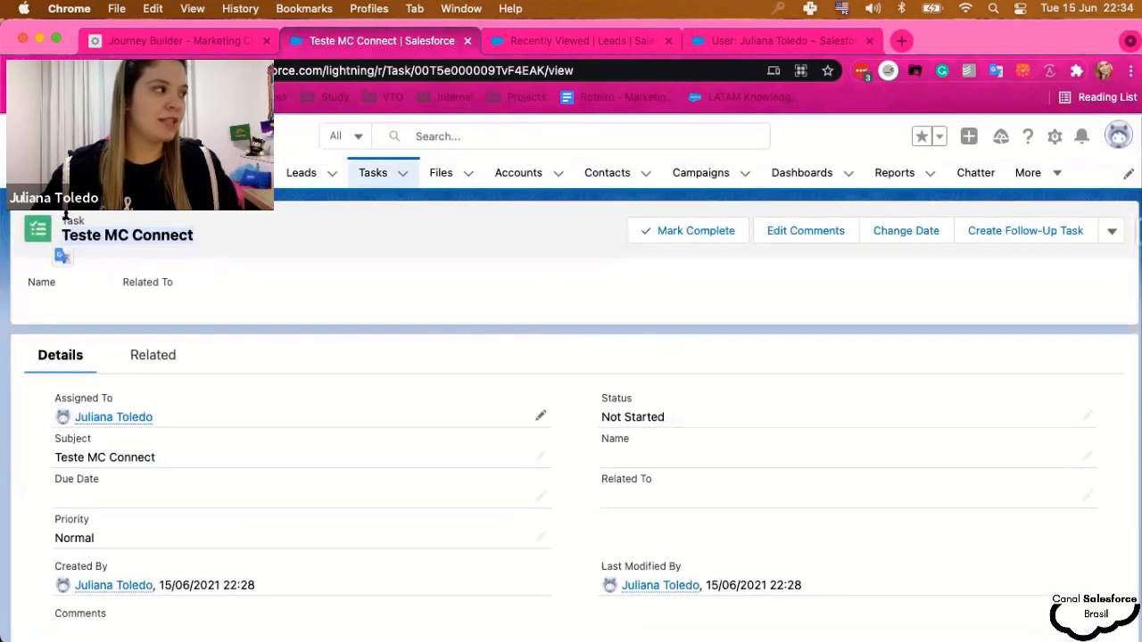
click(199, 41)
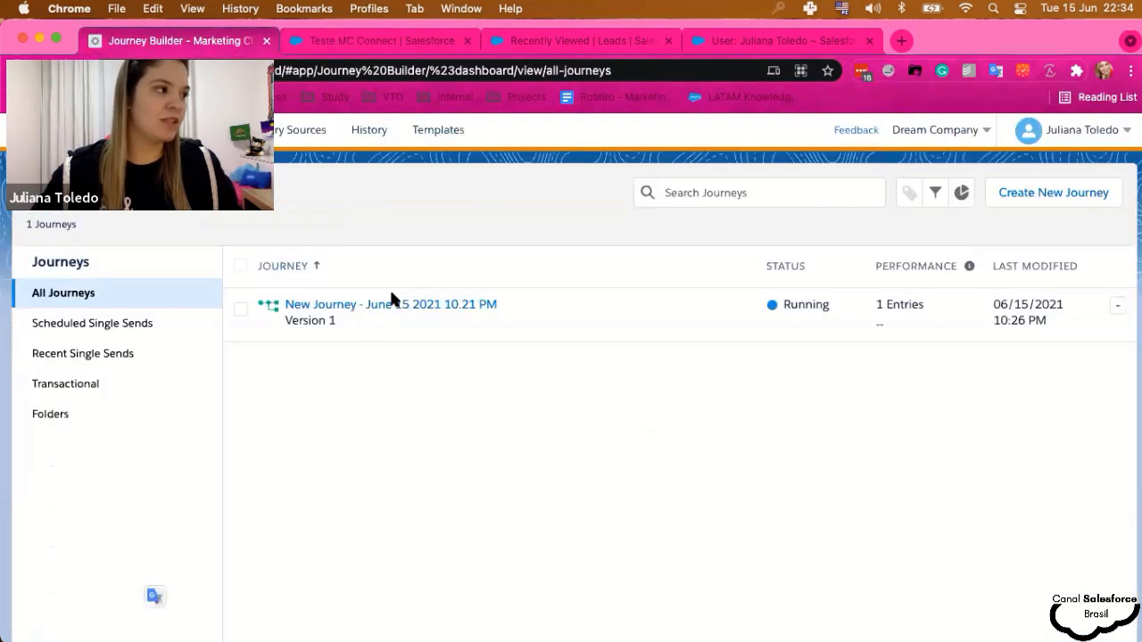
- Open the running June 15 journey and compare it with the Teste MC Connect task record
click(391, 304)
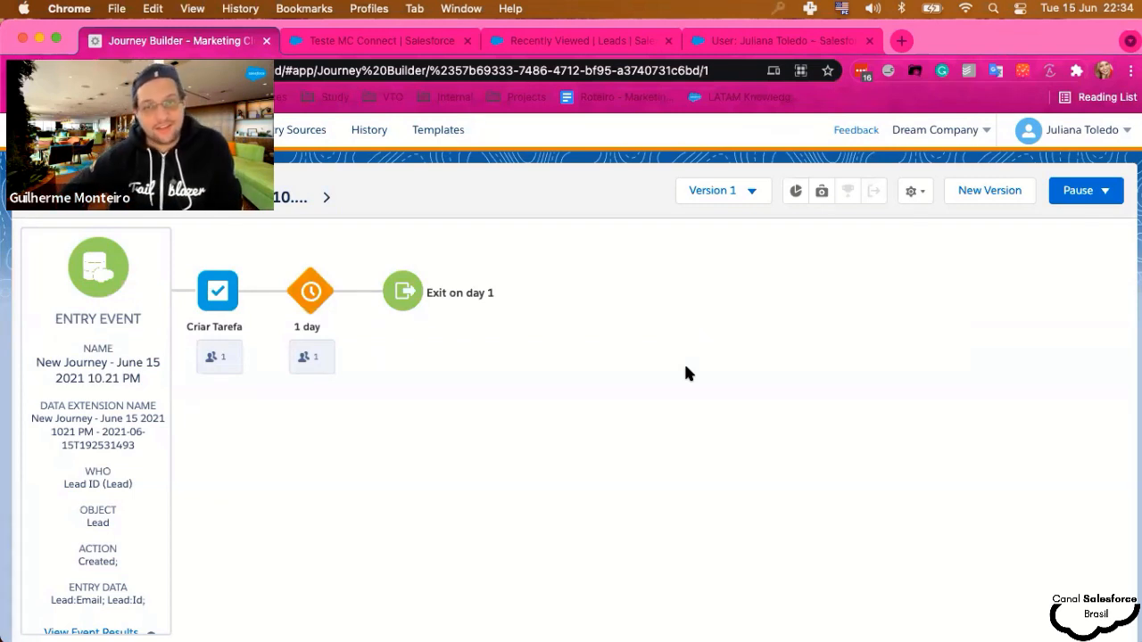
click(398, 64)
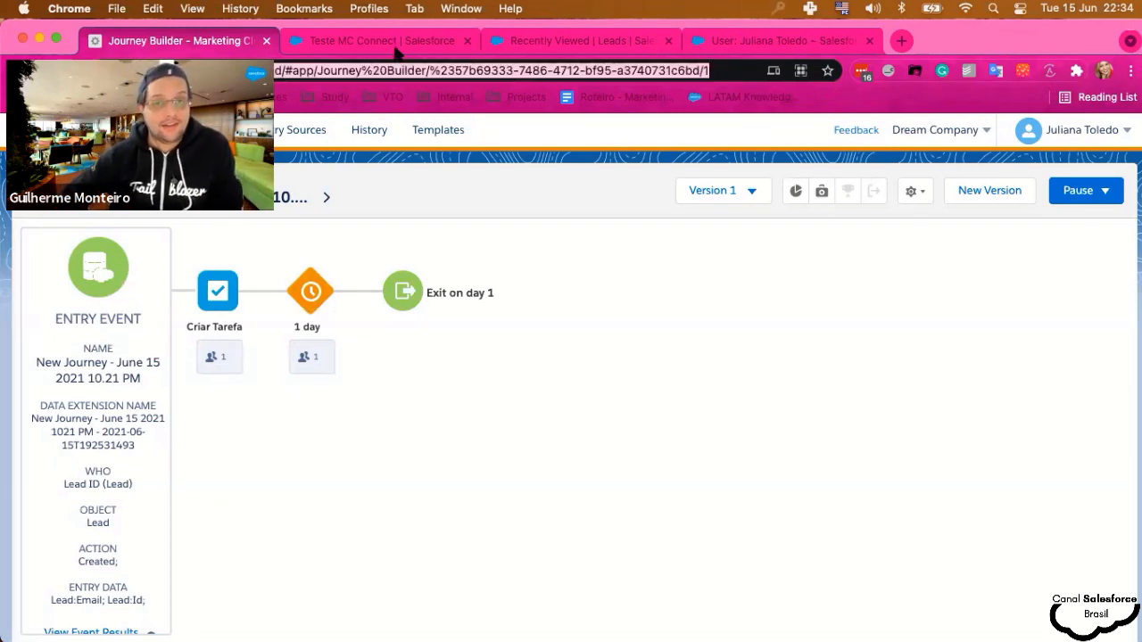
click(396, 44)
scroll(535, 475, down, 1)
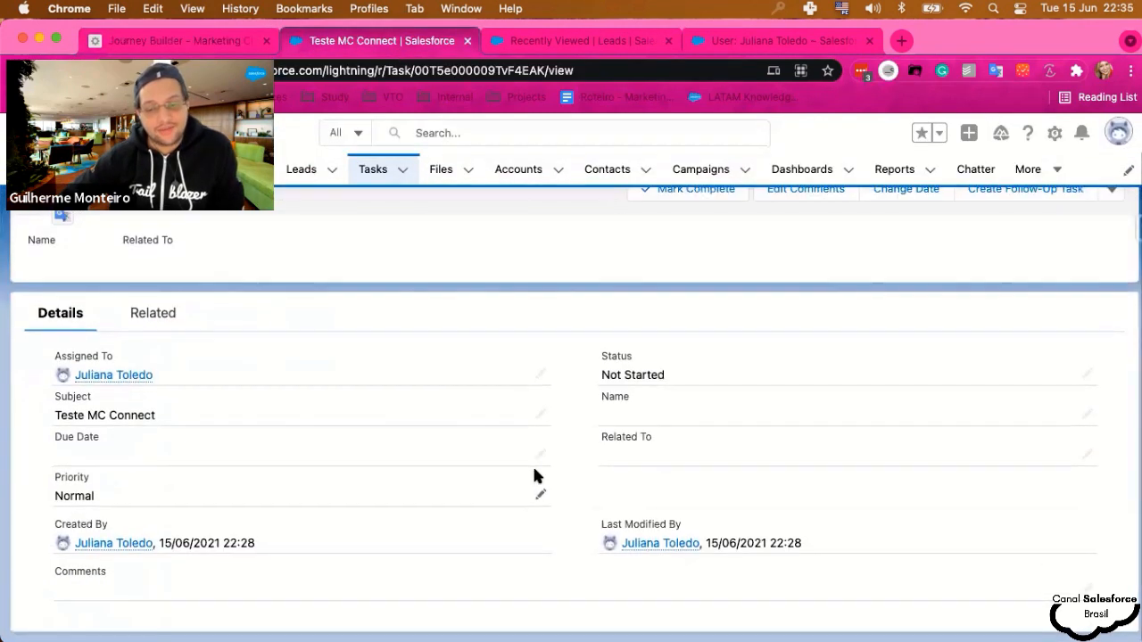
scroll(533, 471, up, 1)
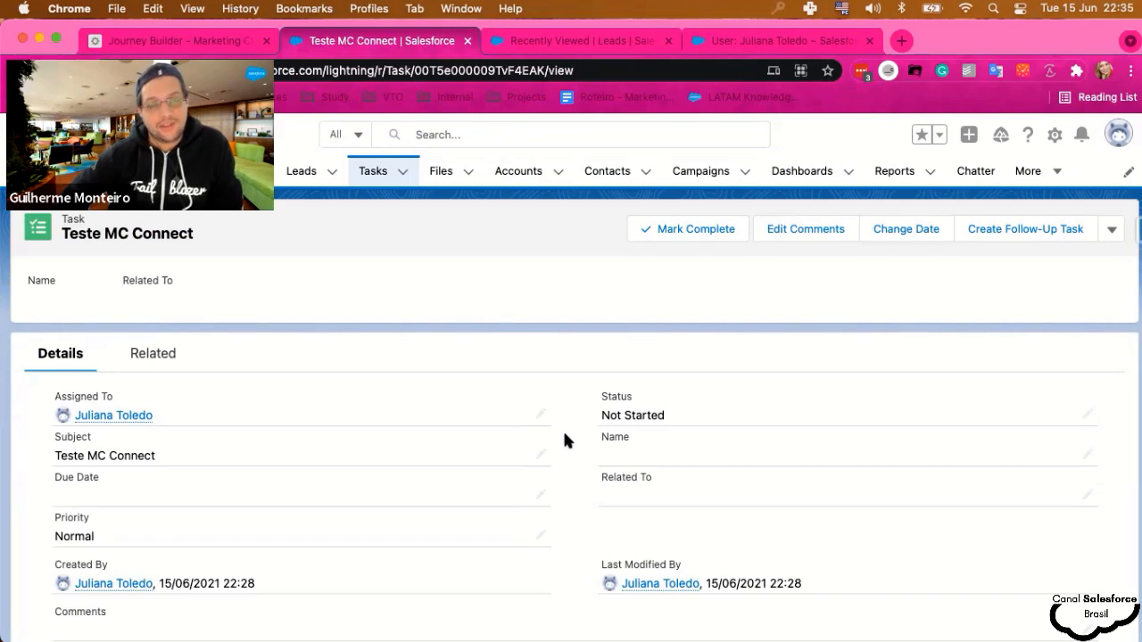
- Check the contact counts on the journey canvas, then go back to the journeys dashboard
click(177, 41)
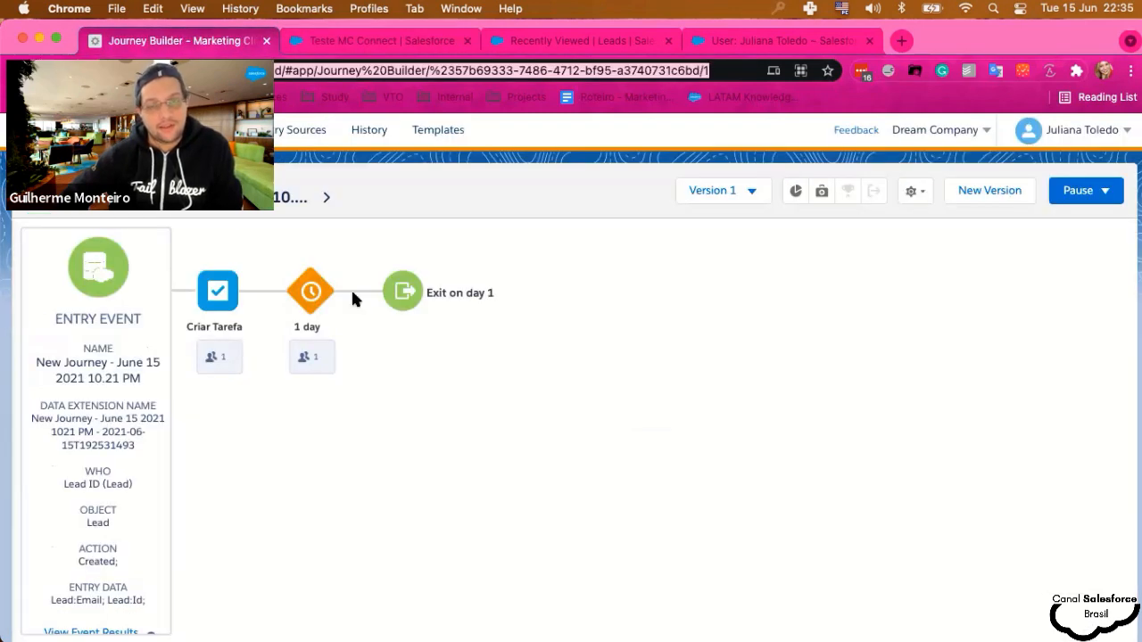
click(618, 499)
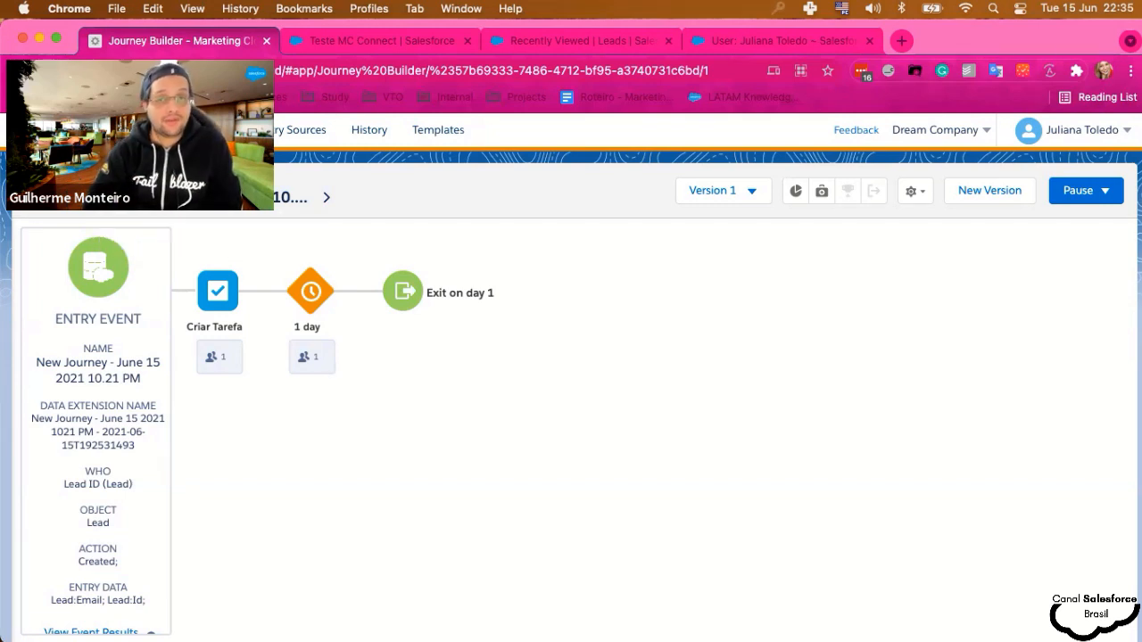
click(35, 196)
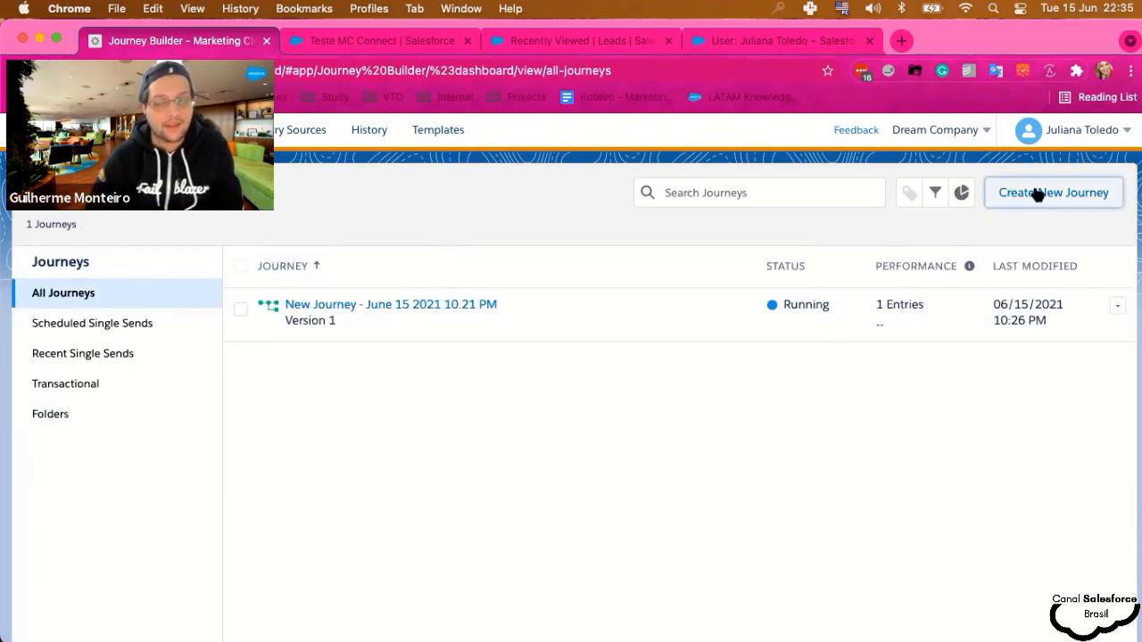
- Start a new journey, abandon it, and reopen the running June 15 journey
click(1034, 192)
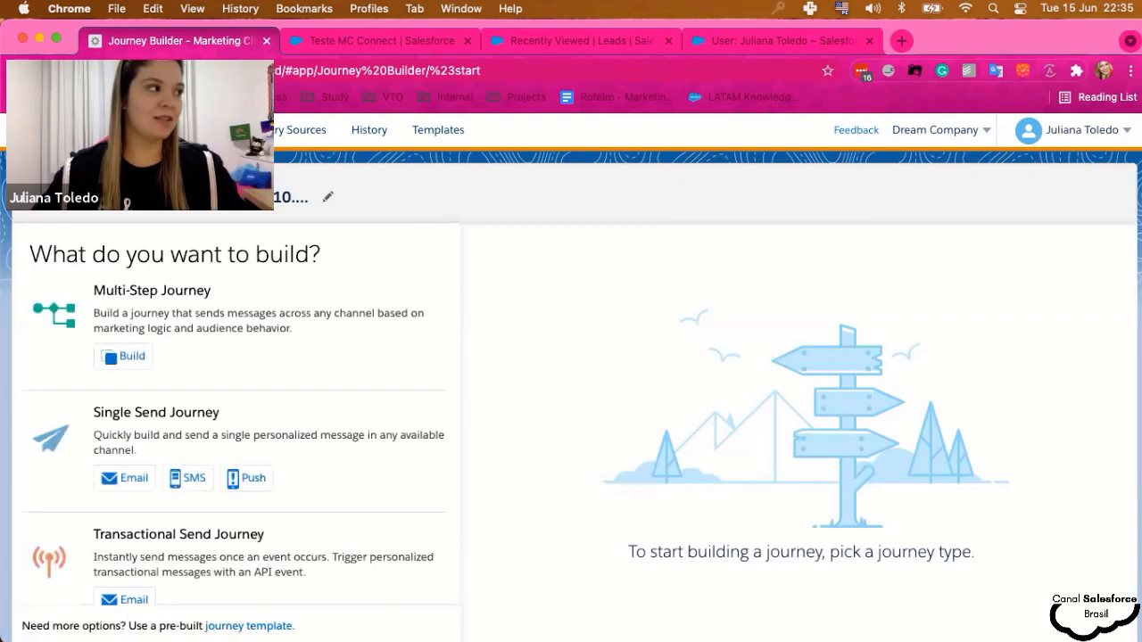
click(33, 196)
mouse_move(36, 134)
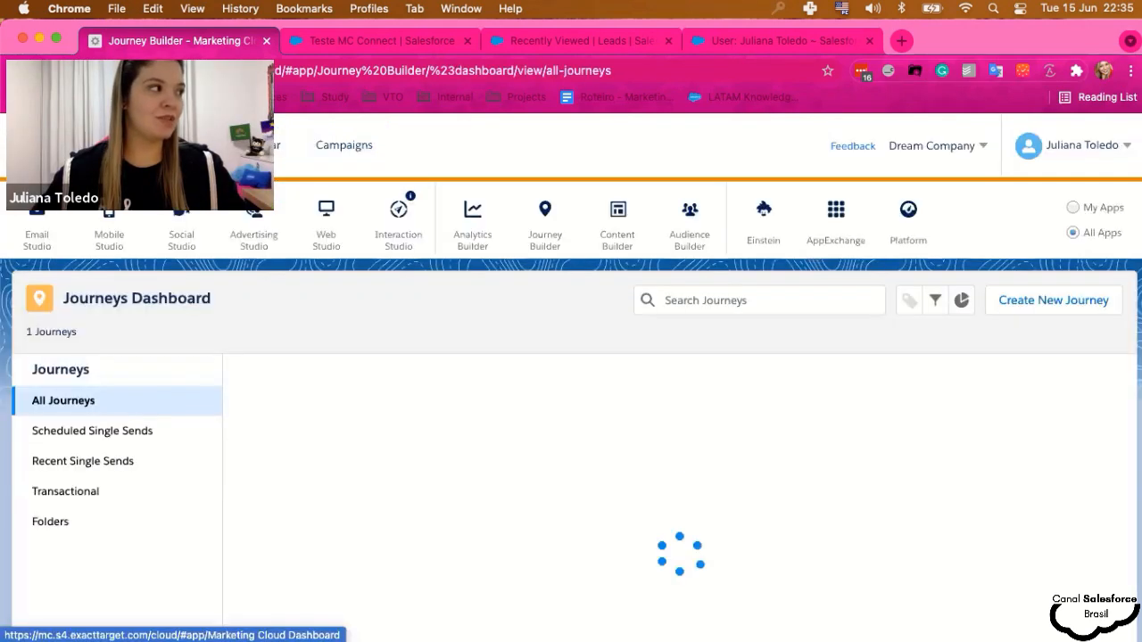
mouse_move(38, 220)
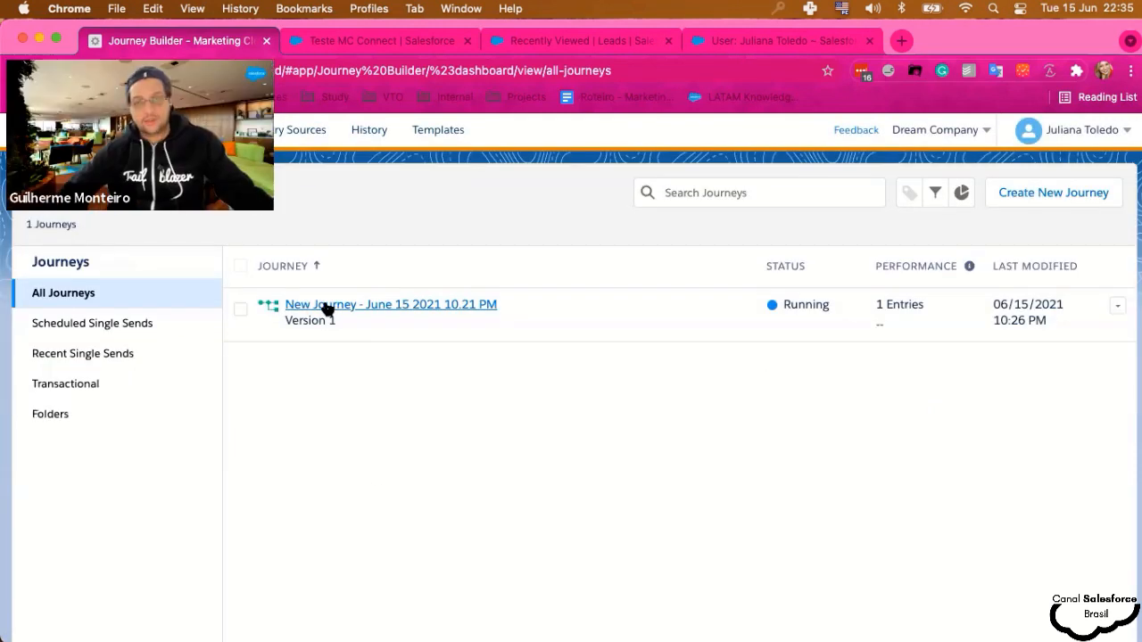
click(324, 306)
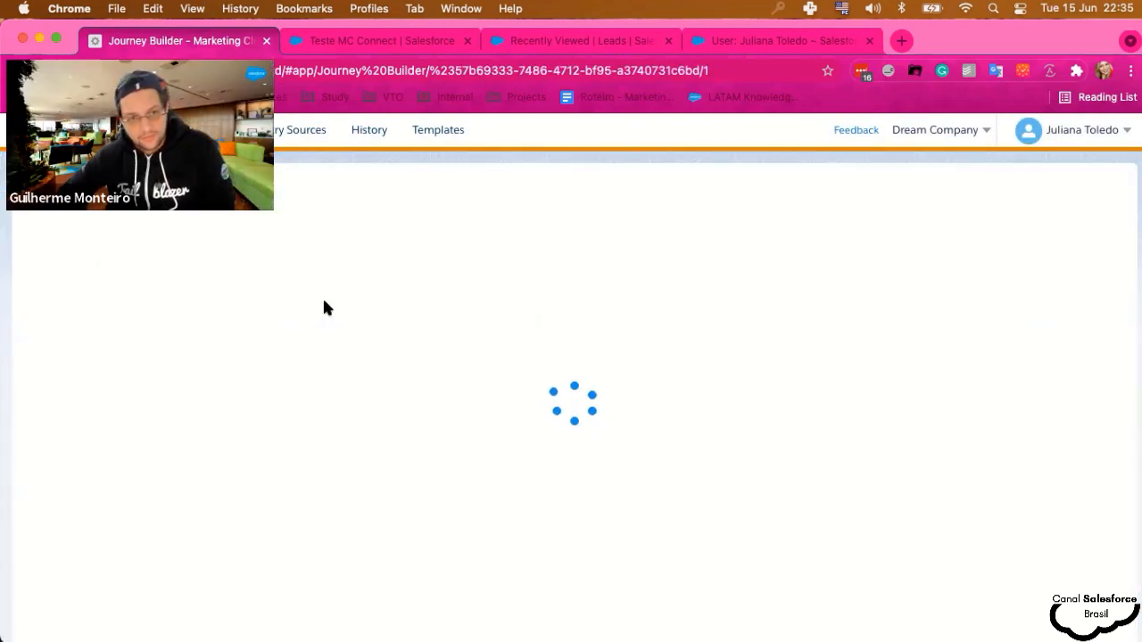